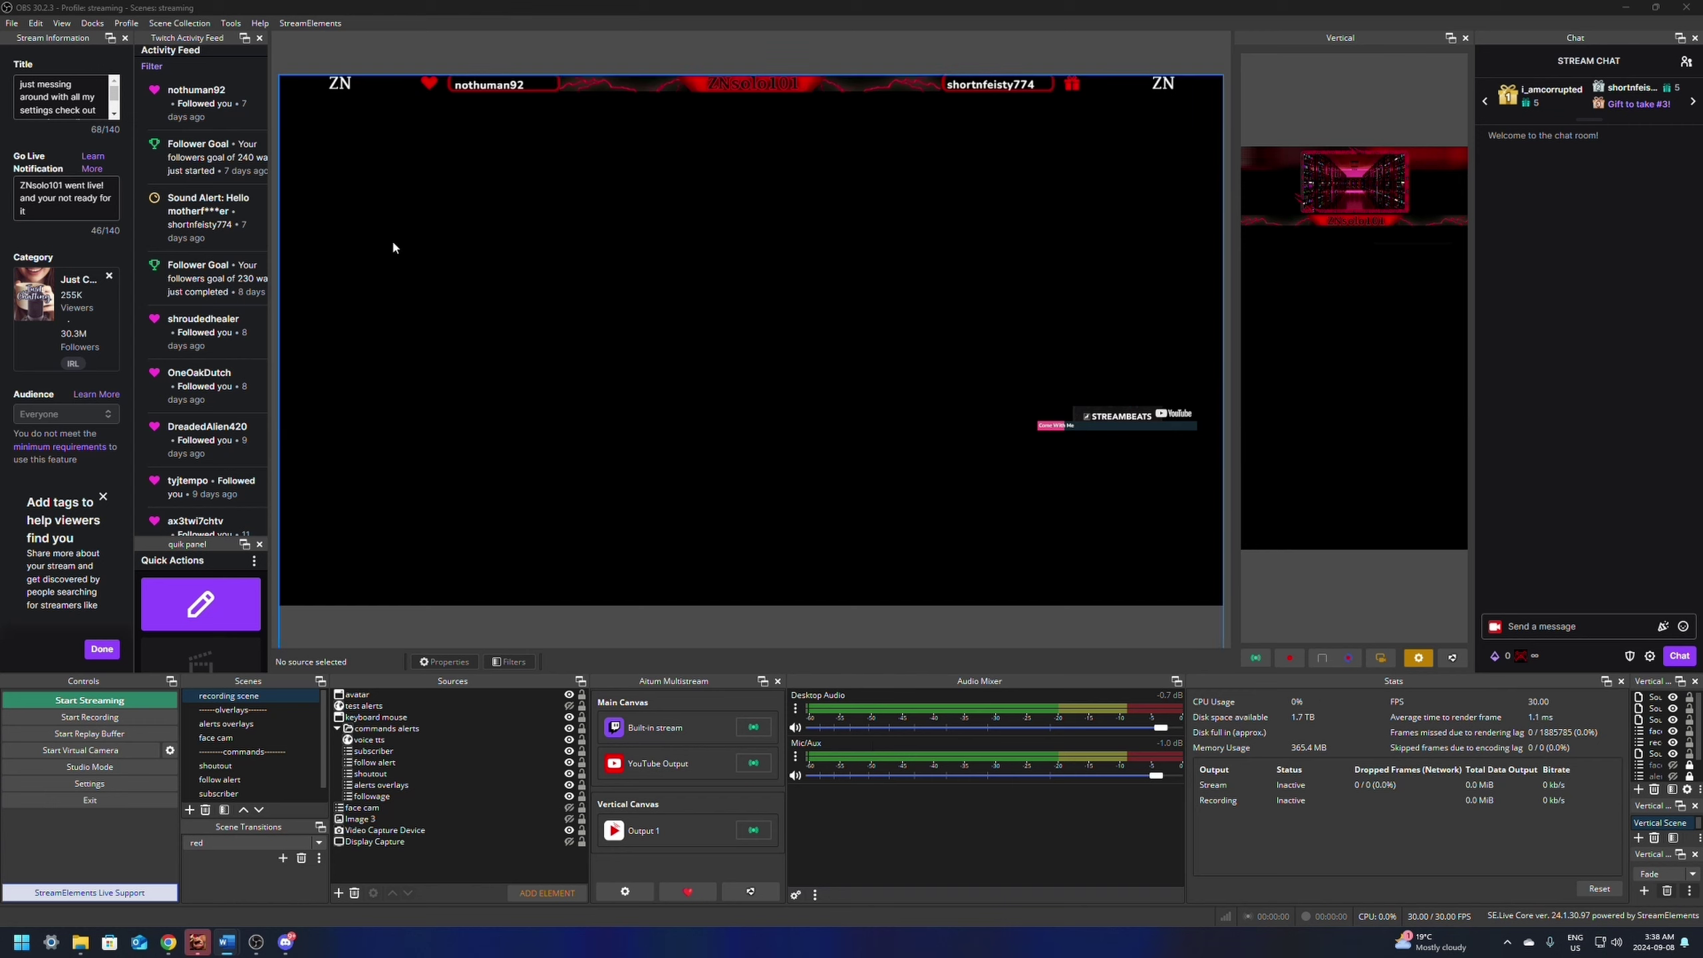
Step: Mute the Desktop Audio channel in the audio mixer
left_click_drag(954, 358, 1075, 619)
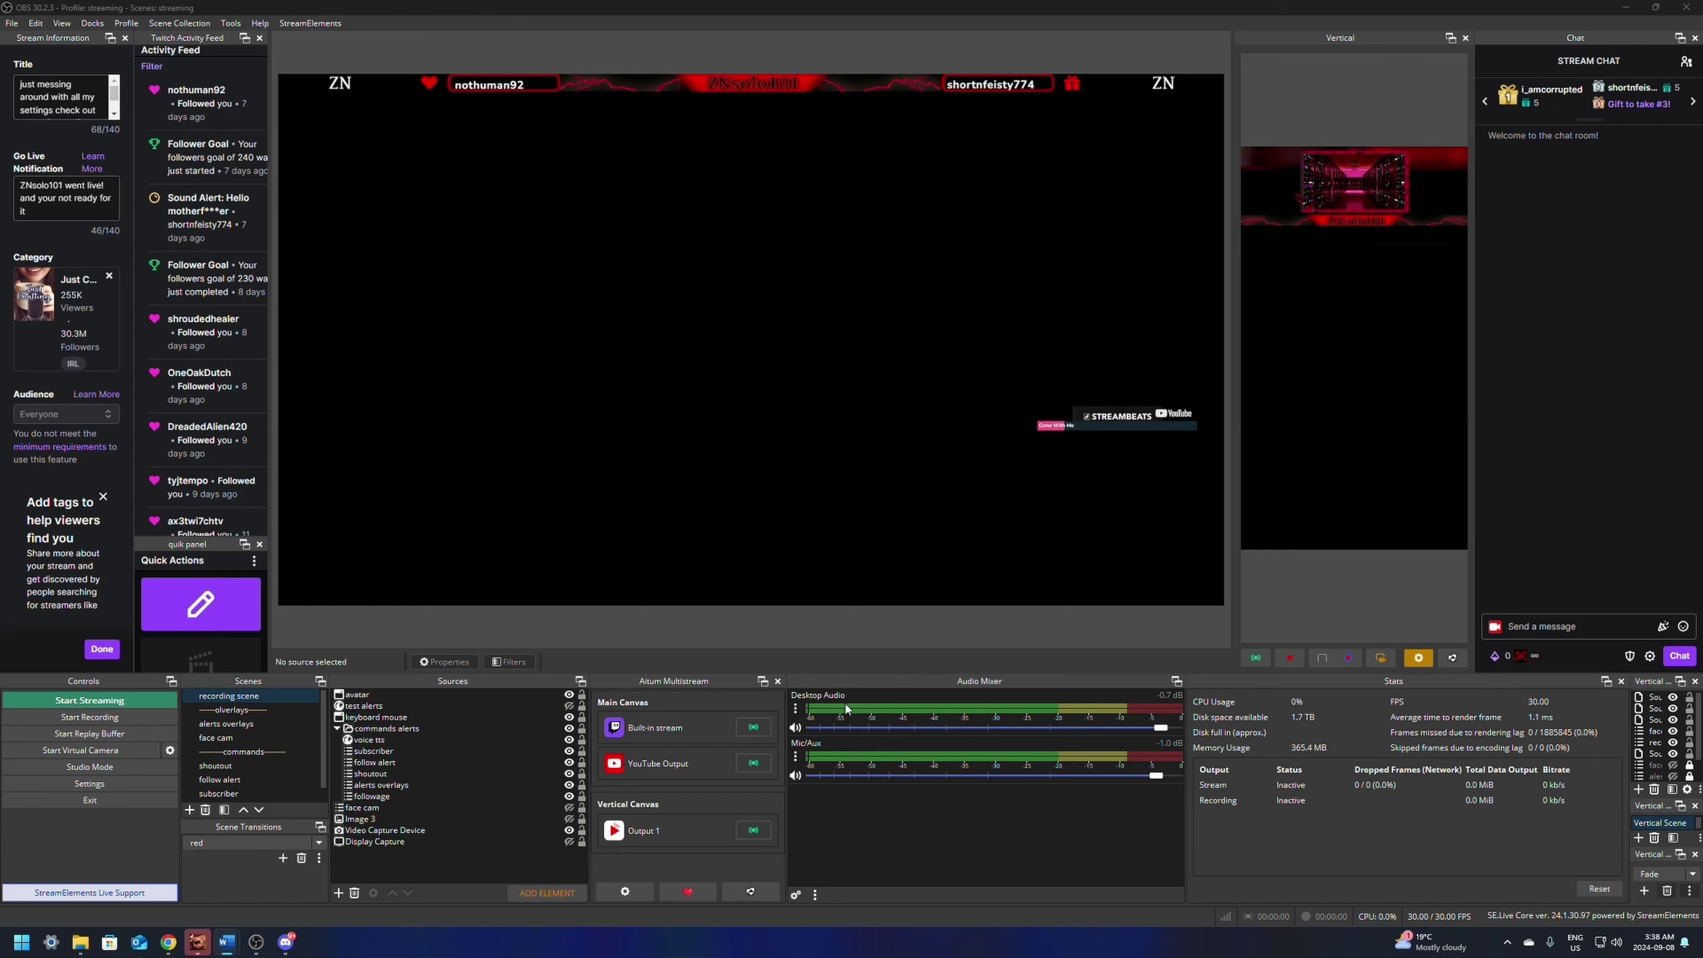
left_click(796, 727)
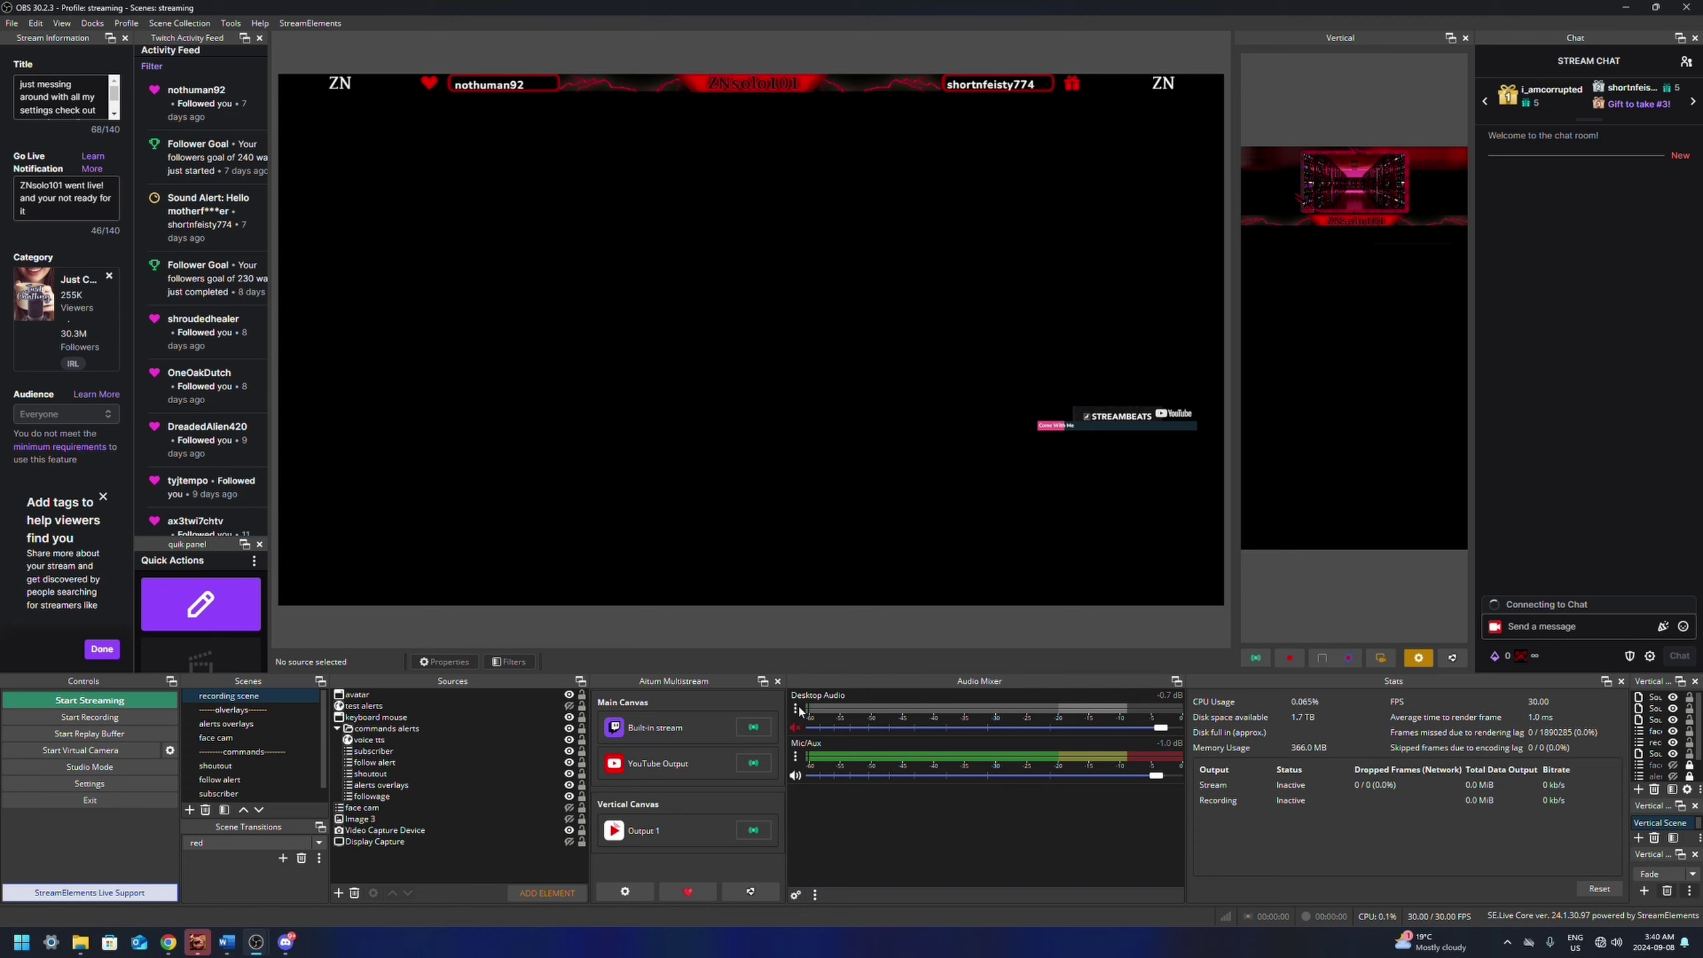
Step: In the alerts overlays scene, enable Control audio via OBS for the sound alerts source
left_click(240, 724)
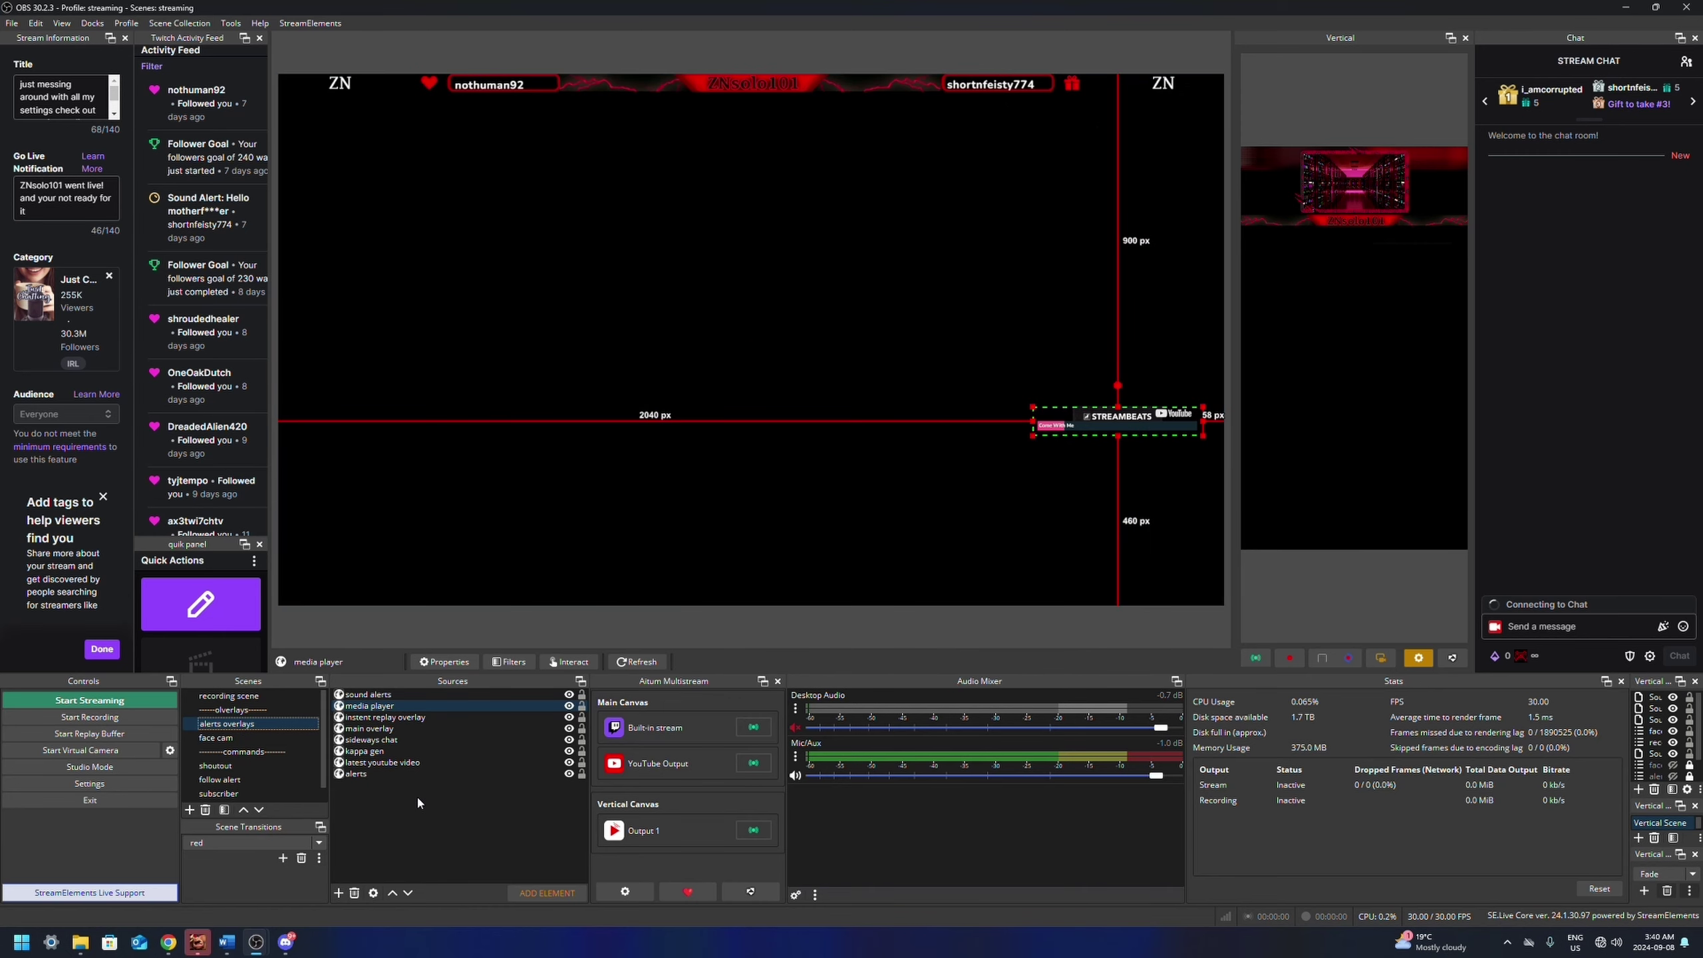
left_click(342, 696, "ctrl")
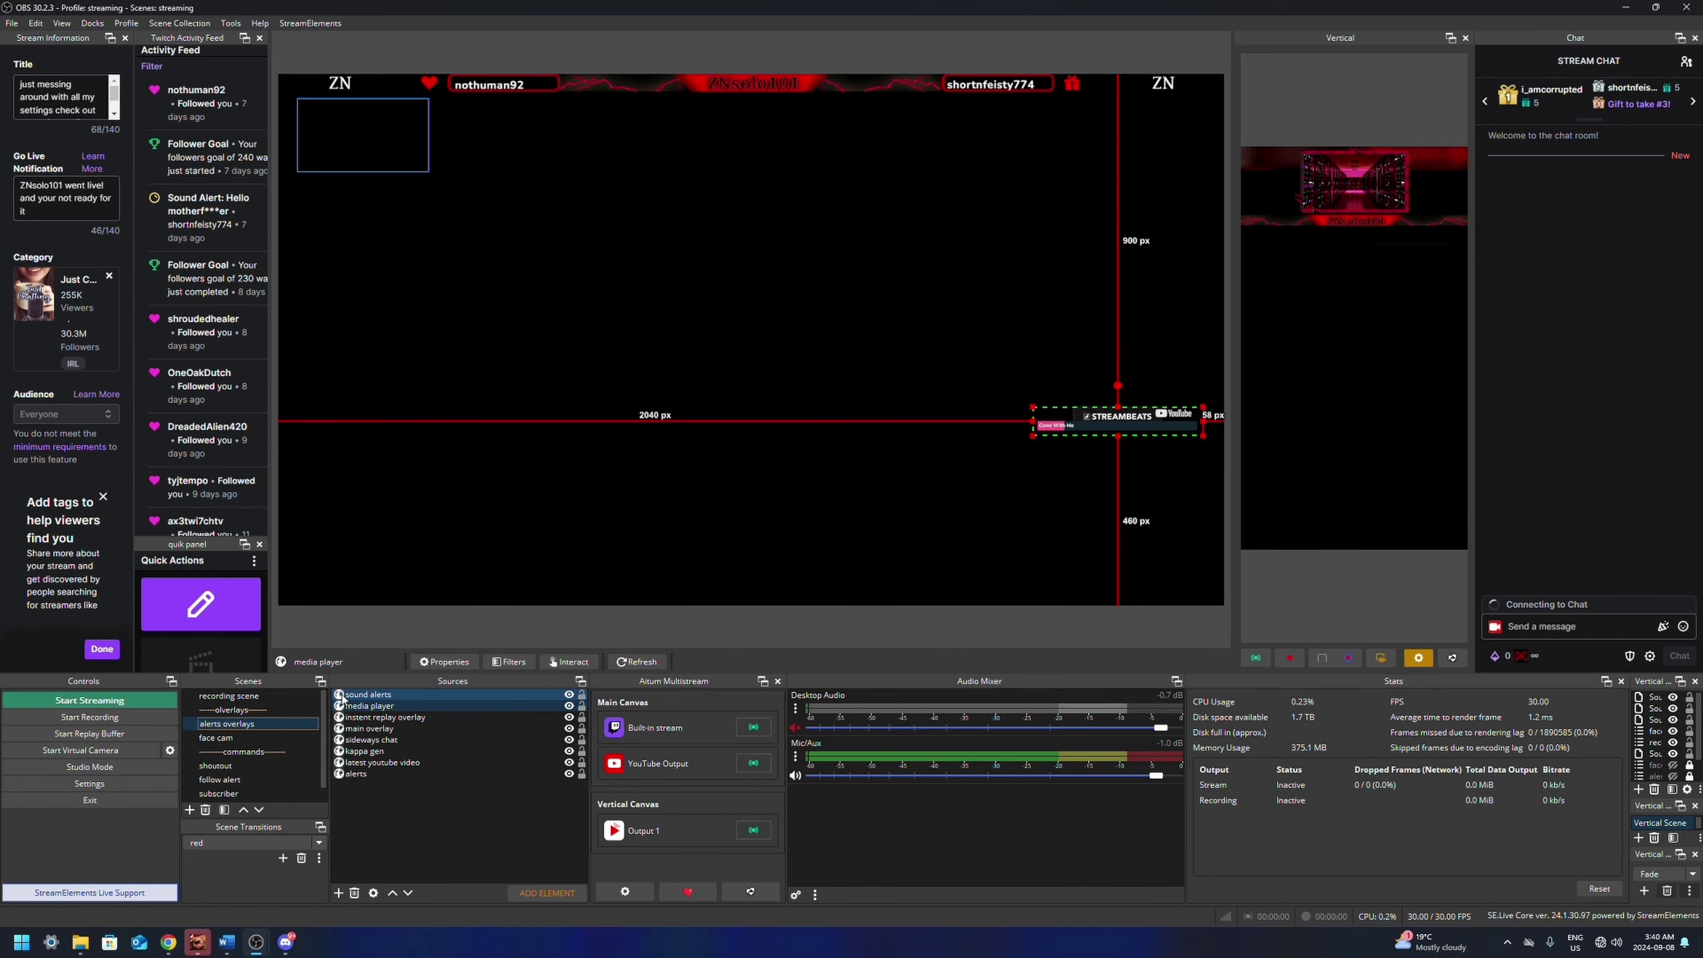
left_click(374, 696, "ctrl")
left_click(374, 739, "ctrl")
left_click(373, 739, "ctrl")
left_click(387, 695, "ctrl")
double_click(387, 698)
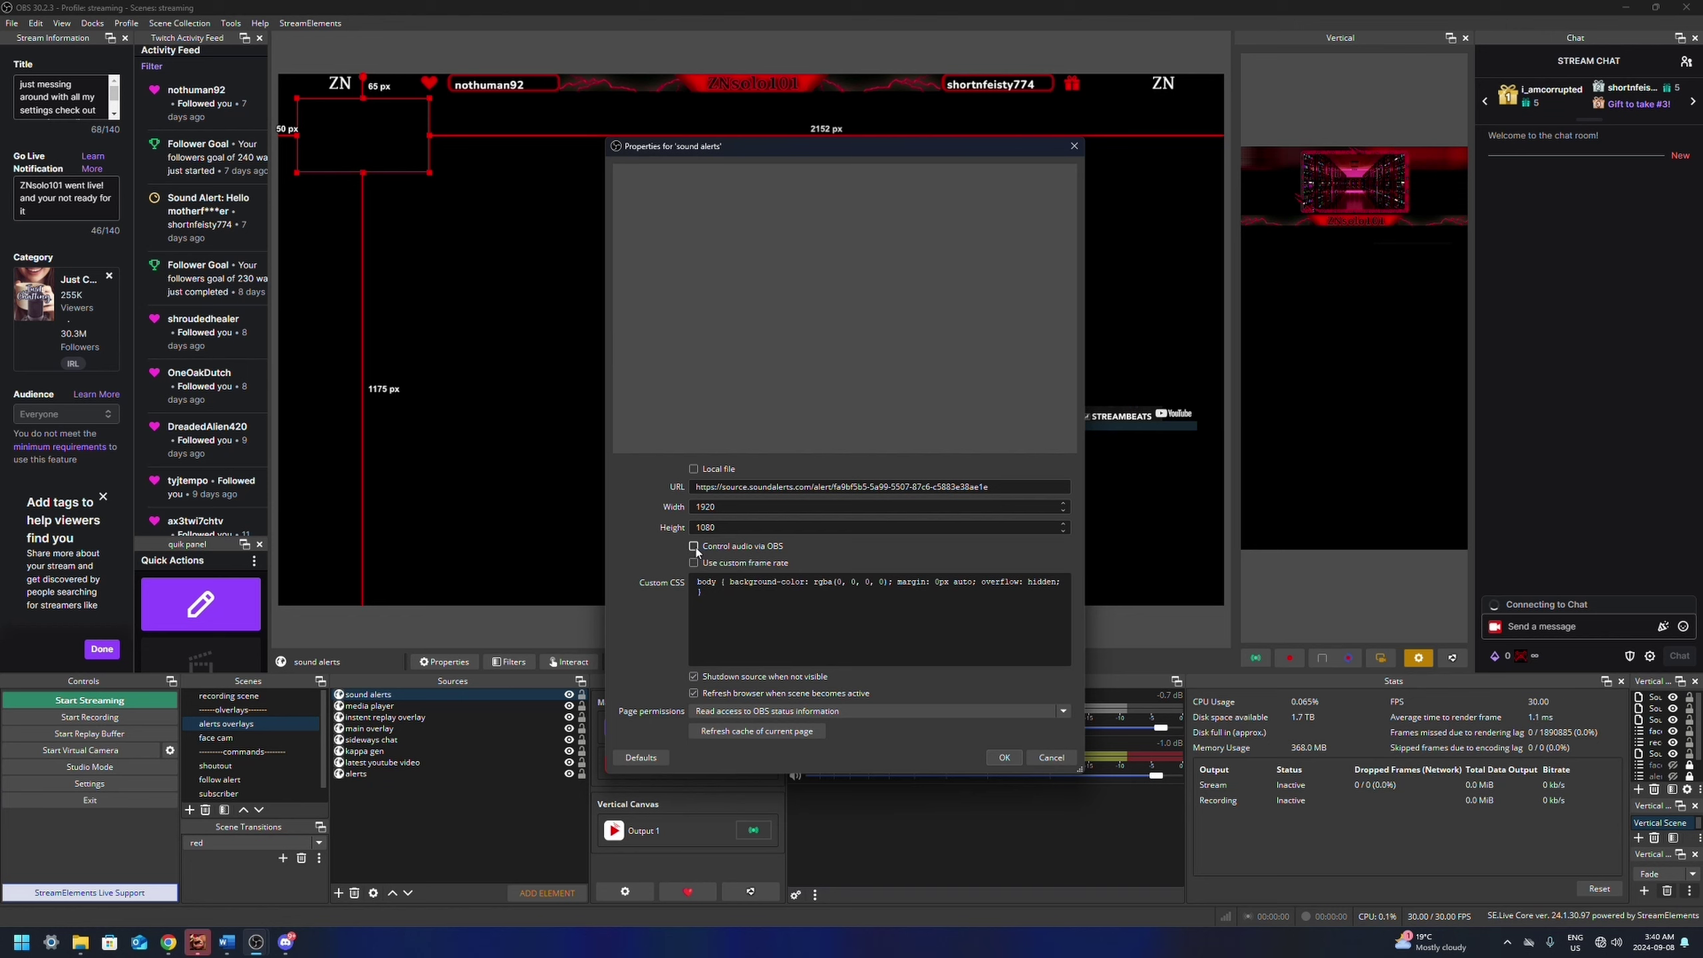
left_click(766, 552)
left_click(1006, 755)
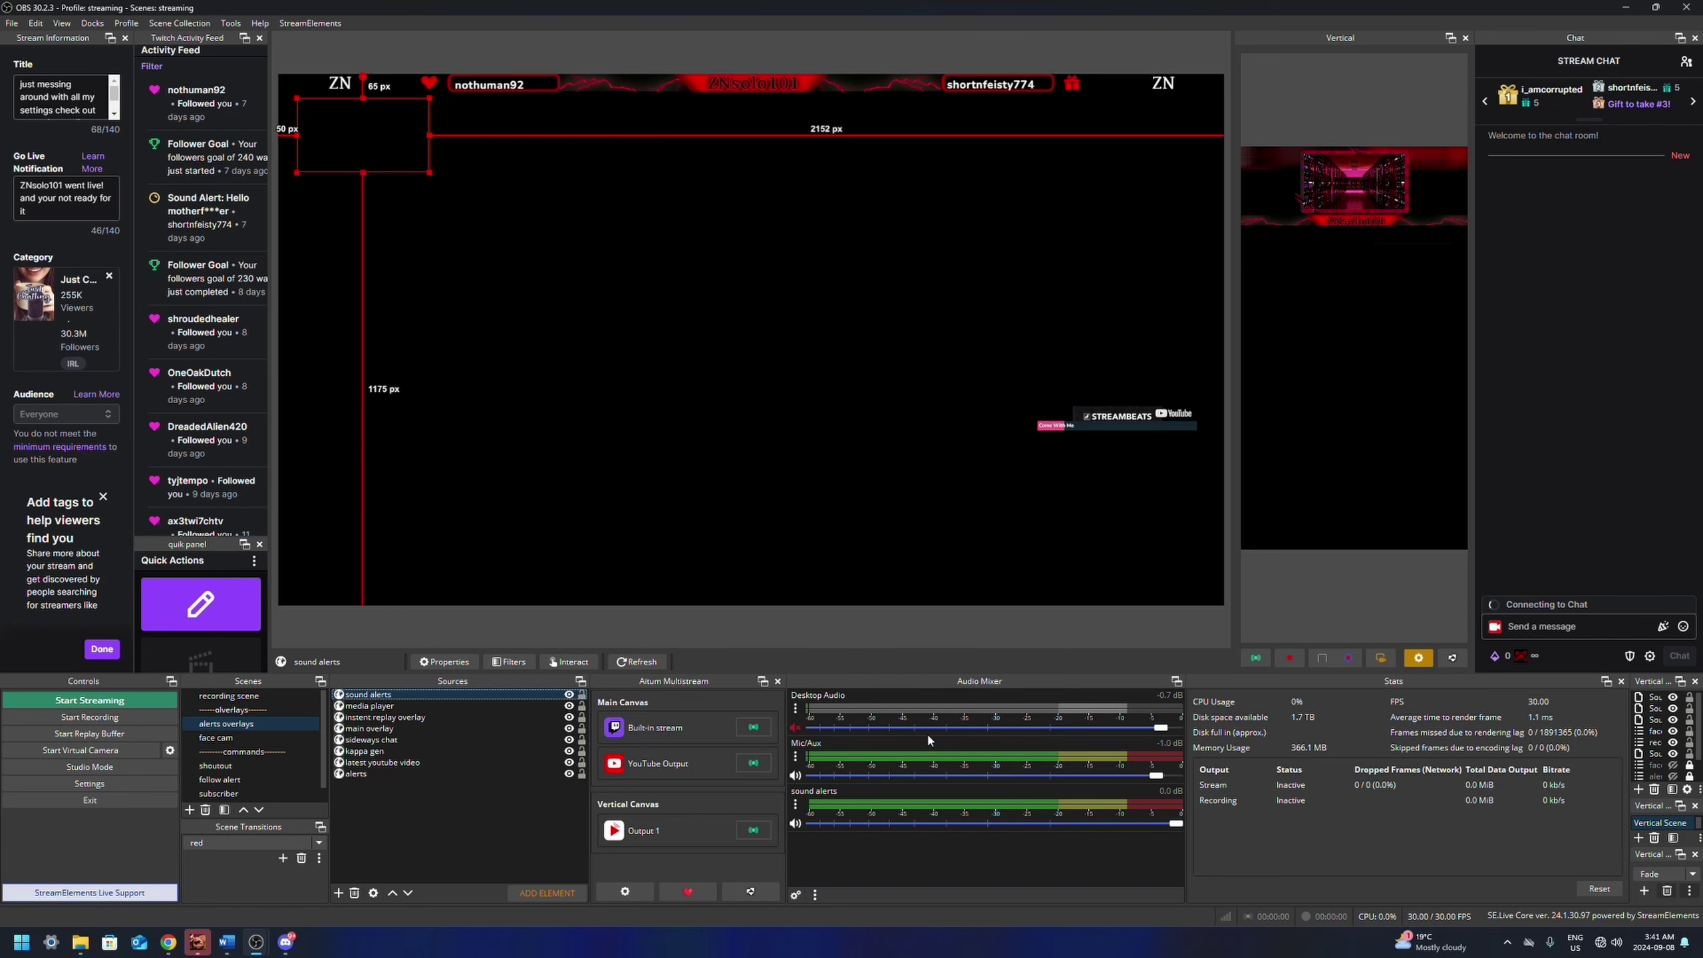
Step: Set the audio monitoring of sound alerts to Monitor and Output in the Advanced Audio Properties
left_click(795, 805)
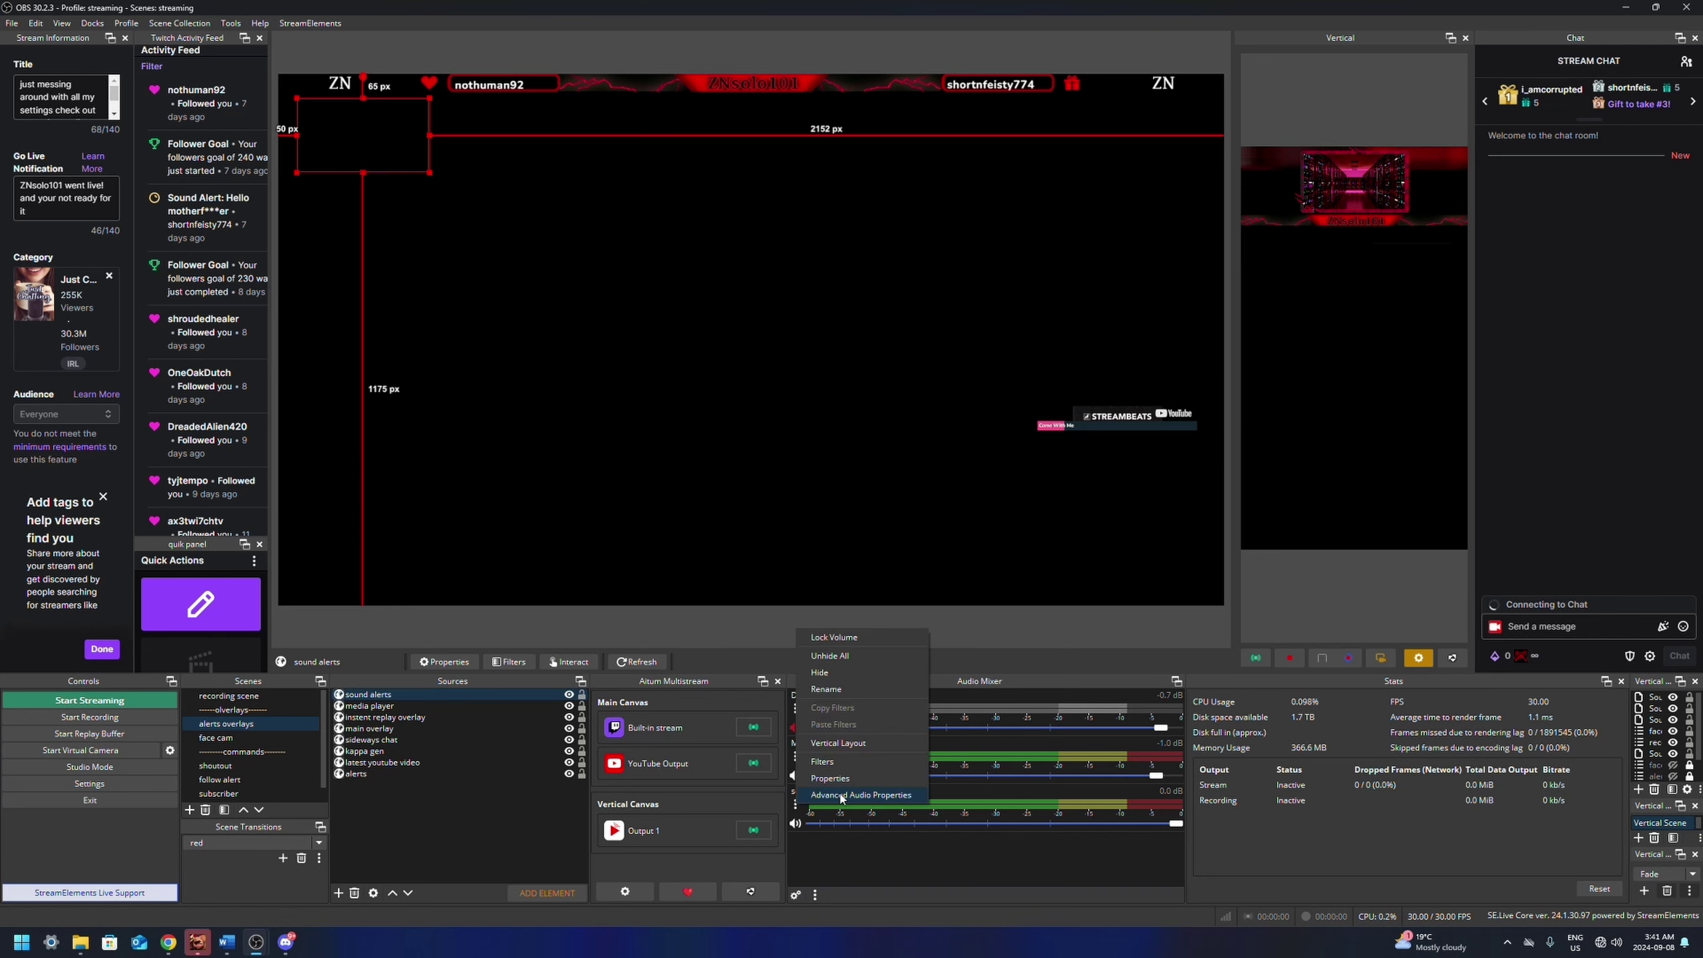
left_click(841, 796)
left_click(994, 428)
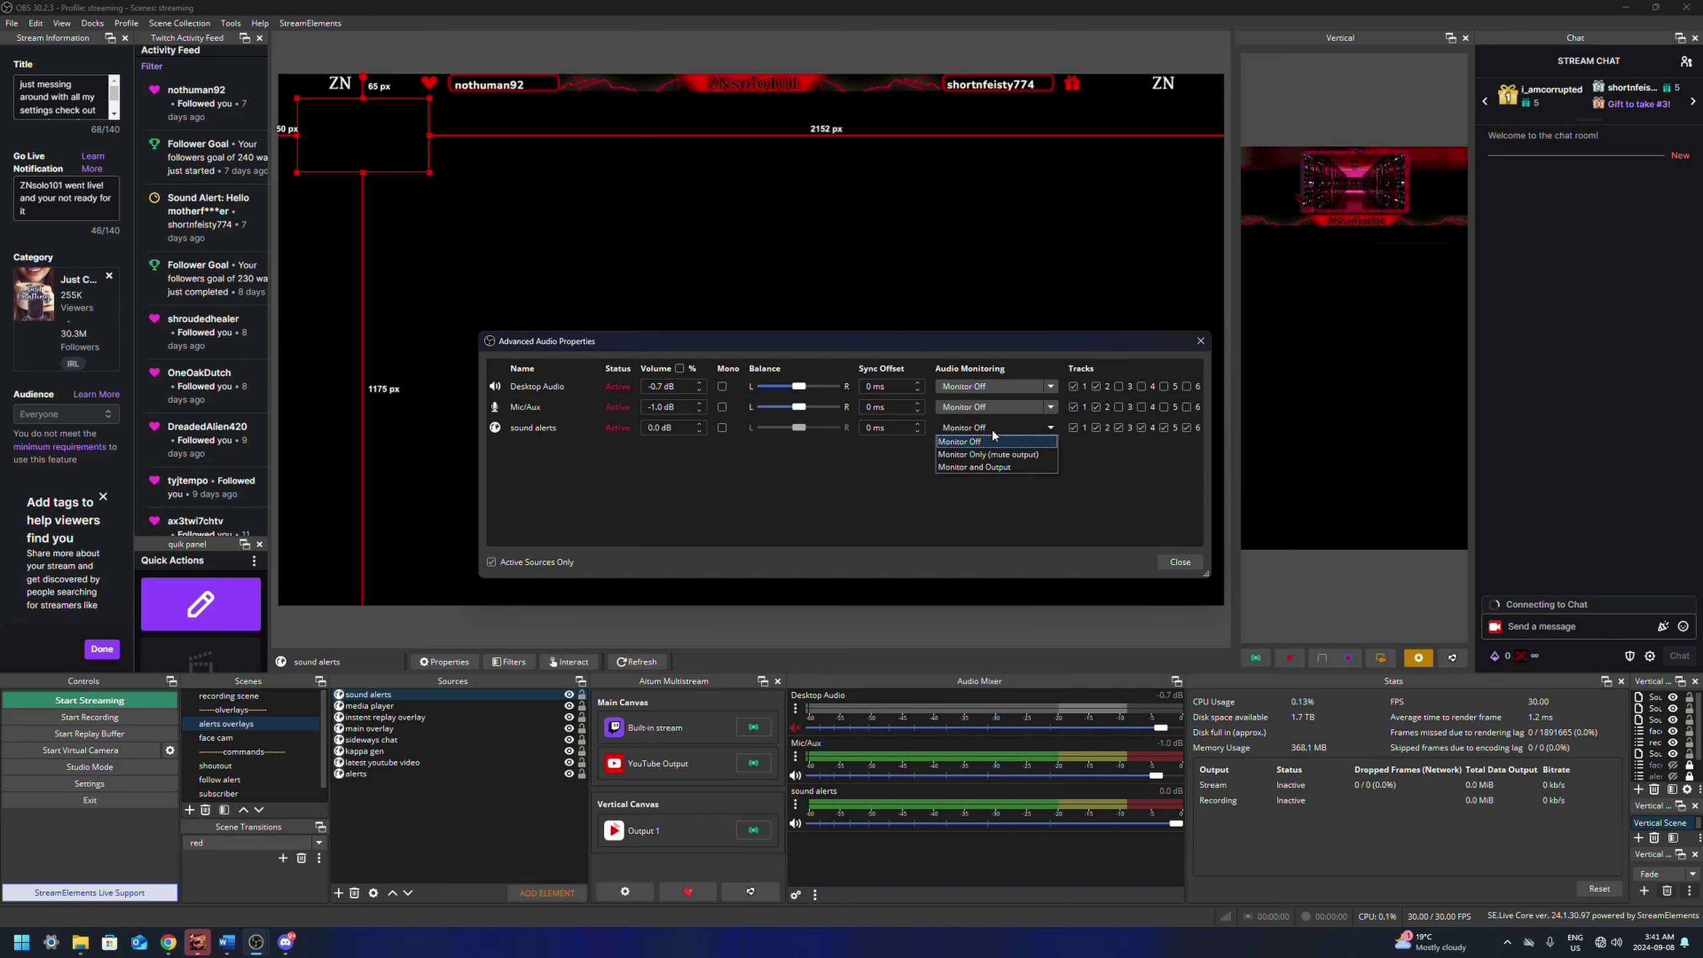
left_click(985, 468)
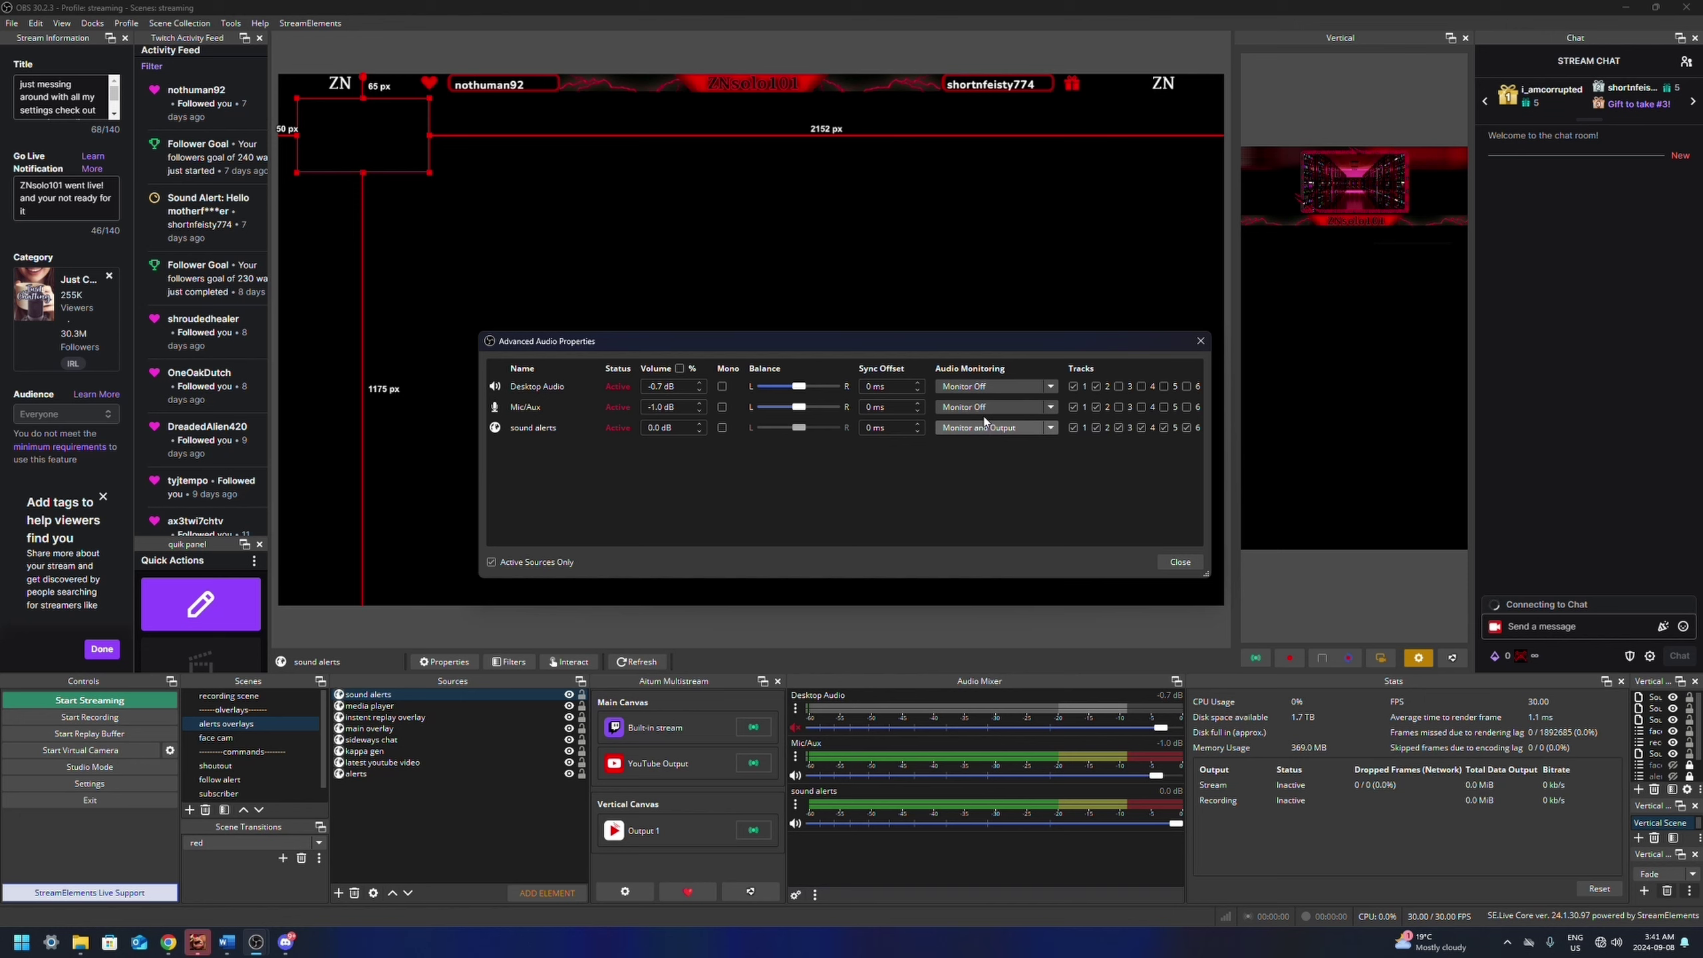
left_click(1179, 561)
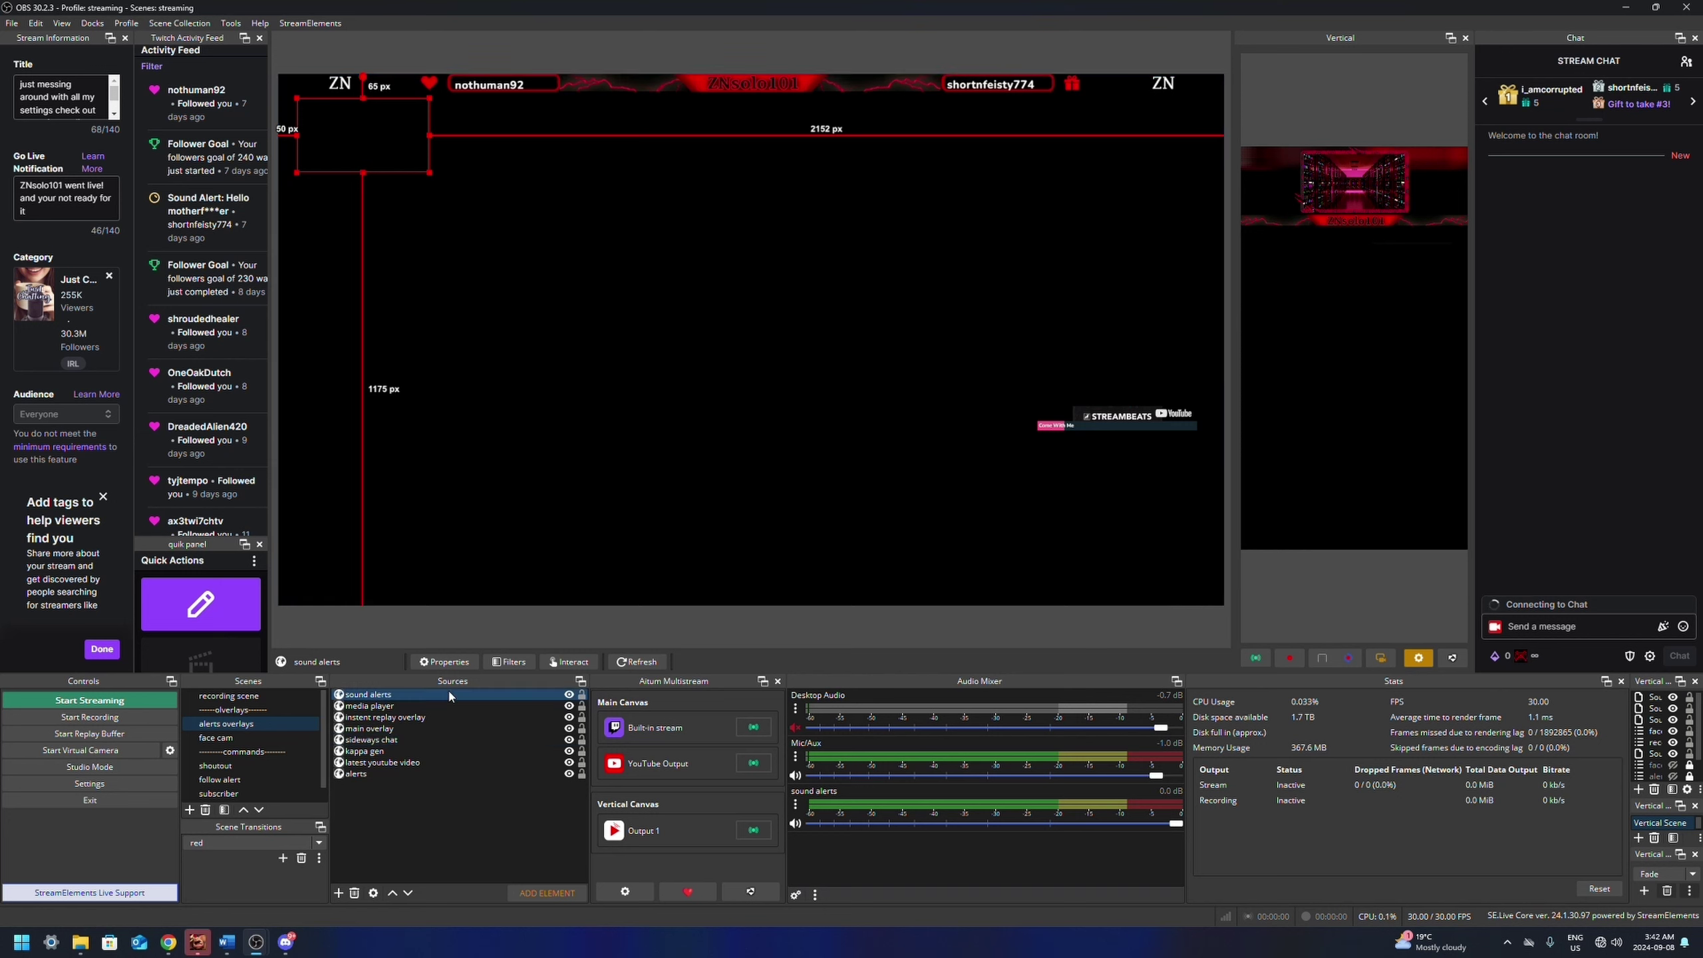
Step: Enable Control audio via OBS for the media player and instent replay overlay sources
left_click(391, 706, "ctrl")
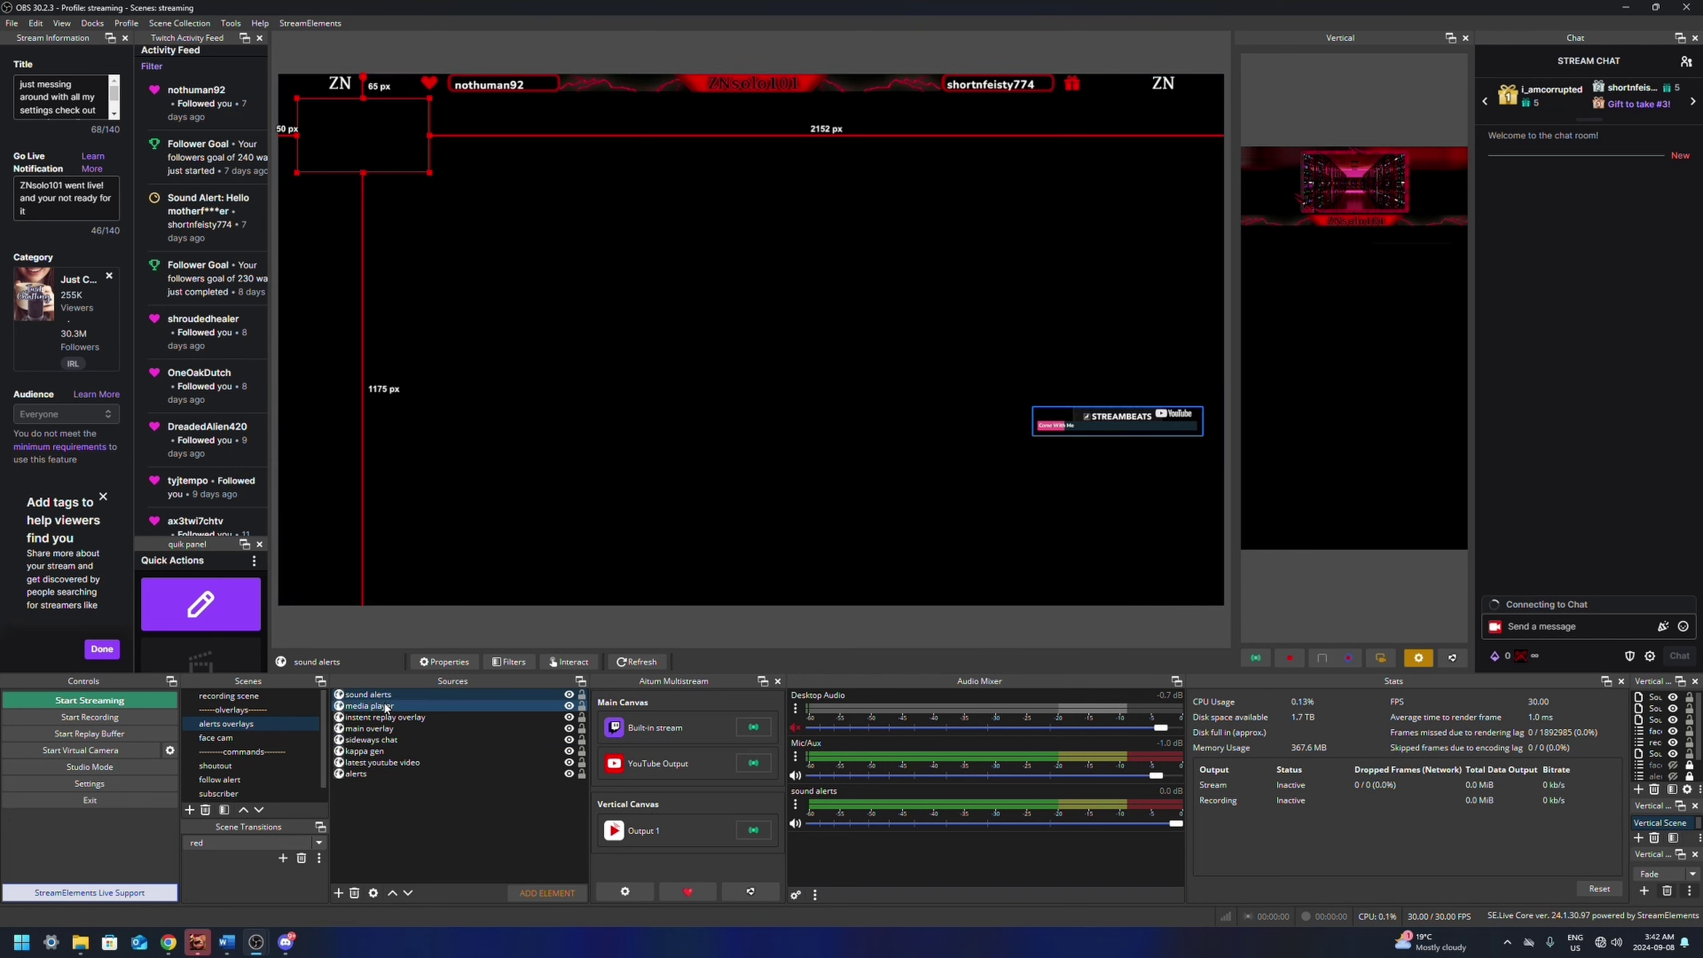
double_click(386, 706)
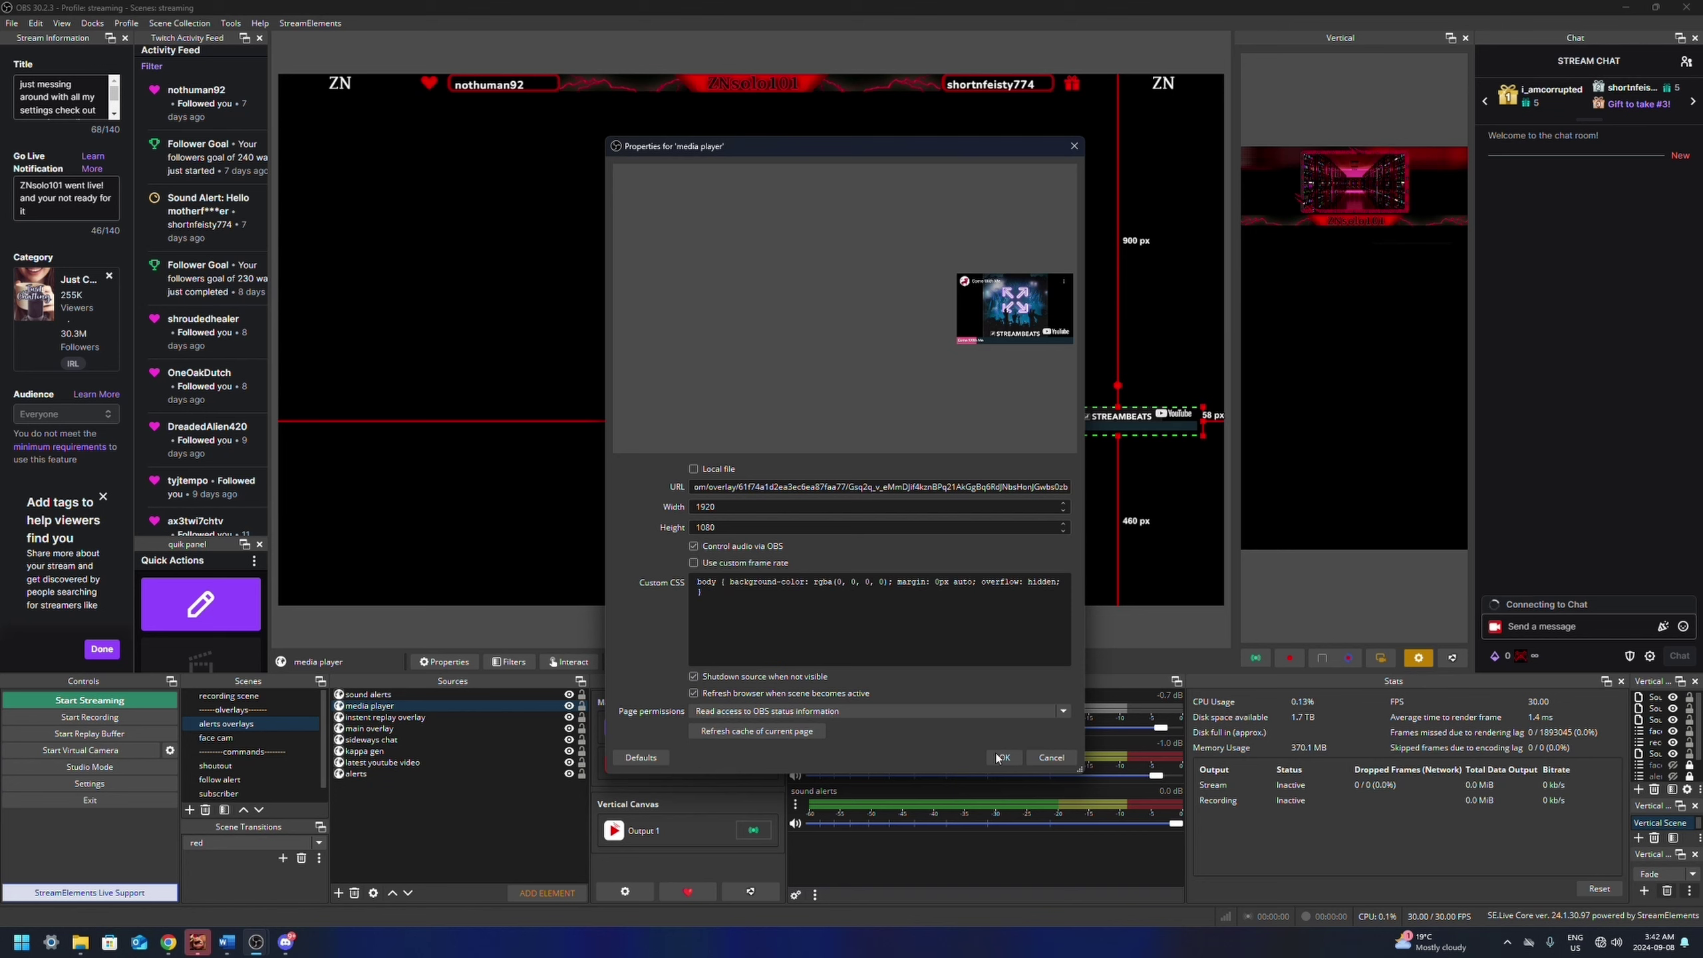
left_click(1001, 757)
double_click(386, 717)
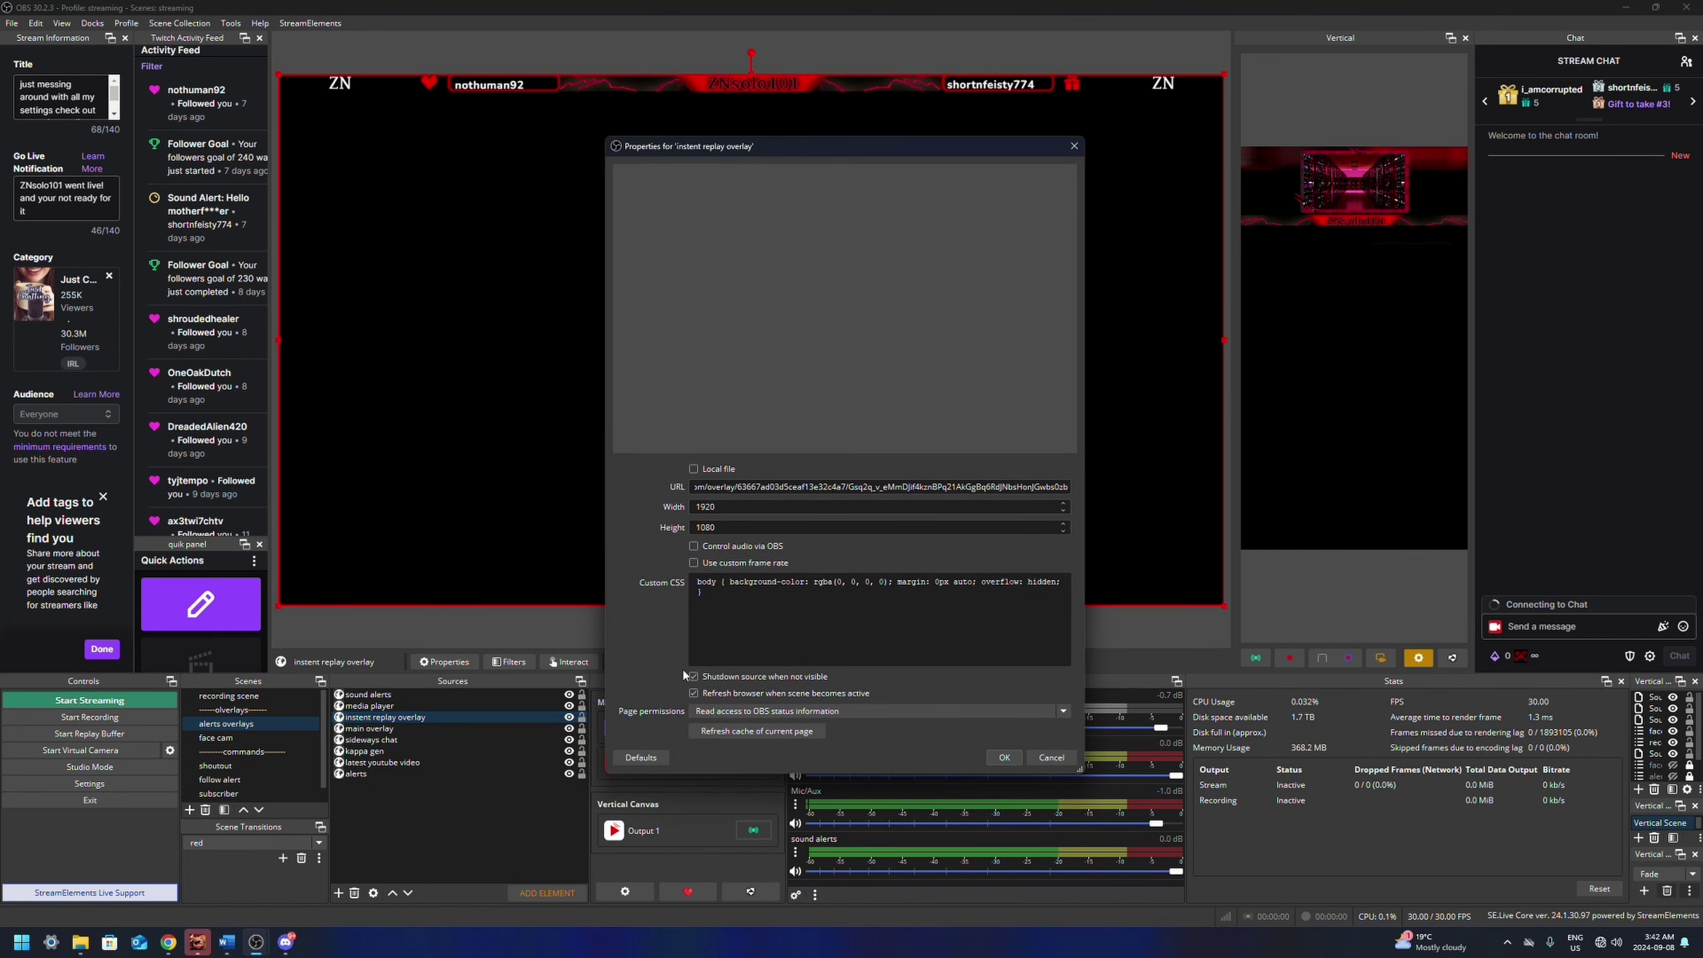
left_click(1004, 757)
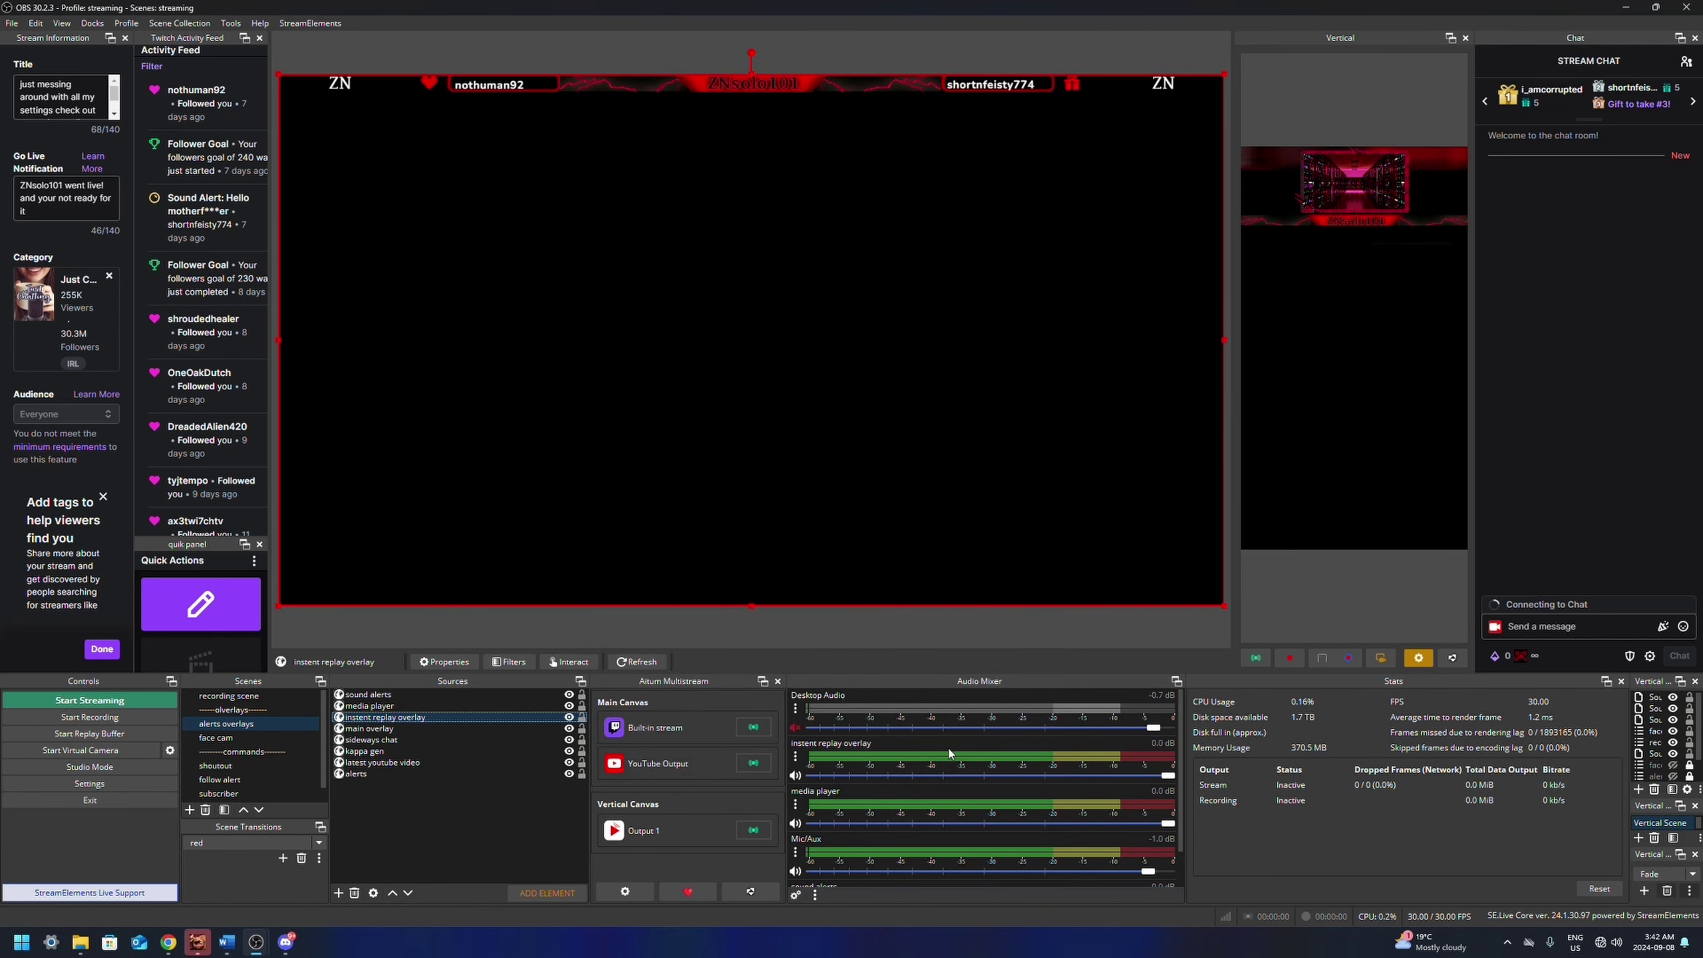
Step: Enable Control audio via OBS for the main overlay and latest youtube video sources
double_click(369, 729)
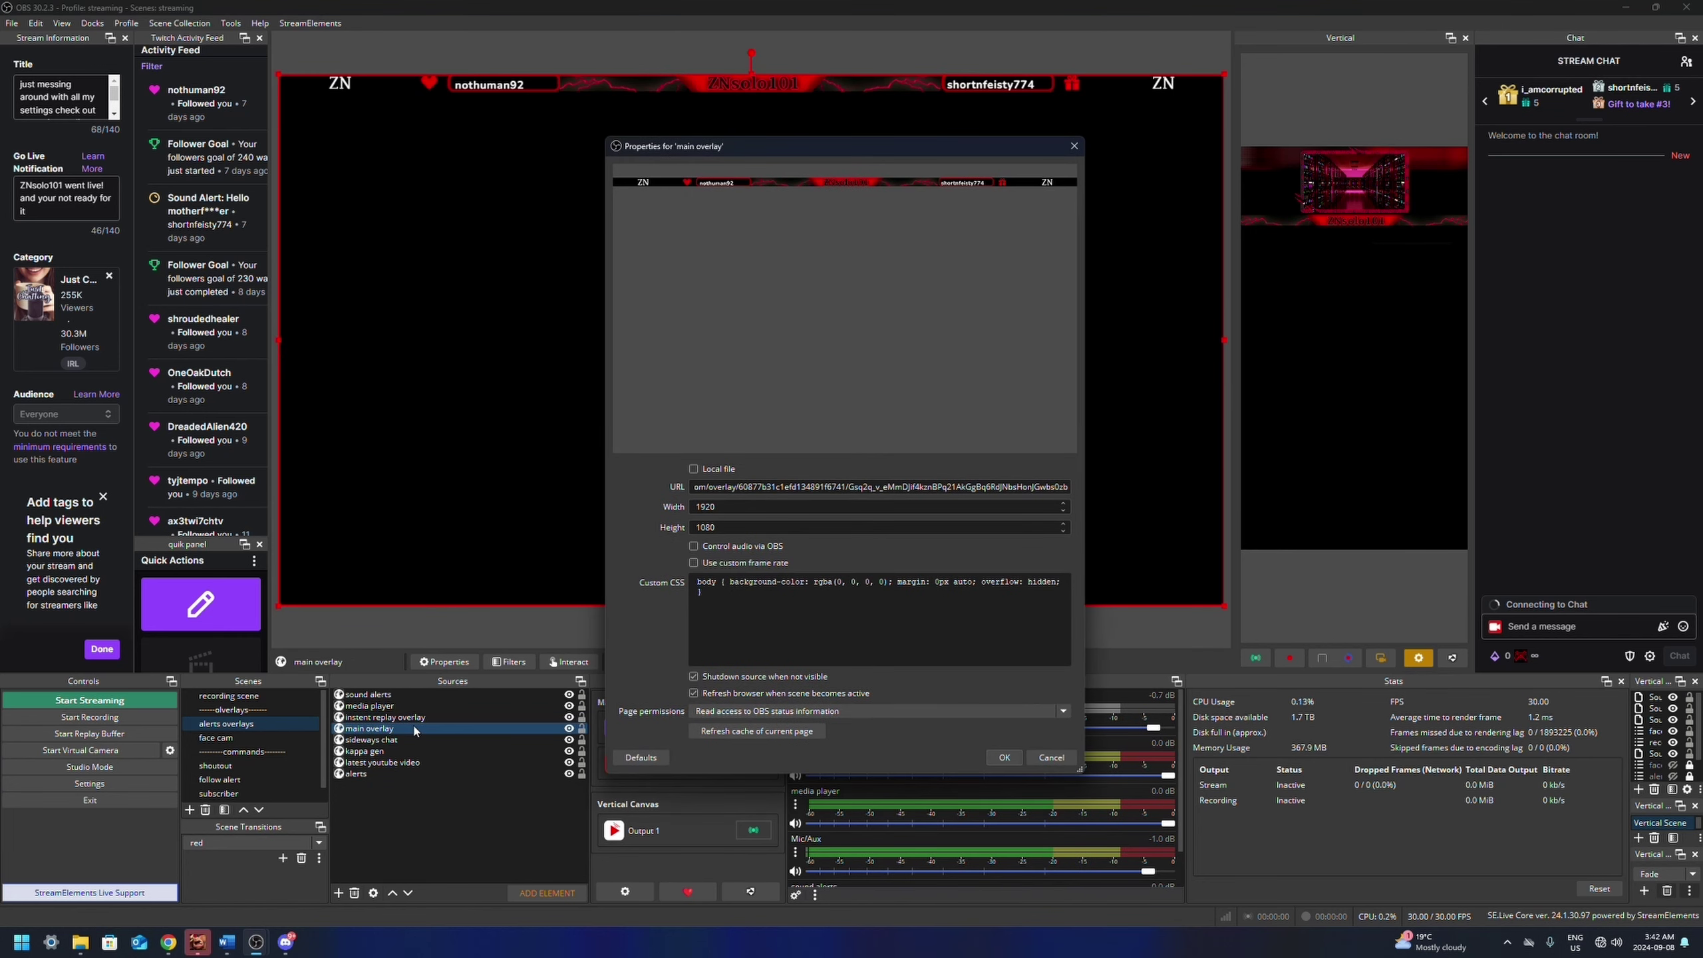
left_click(1003, 757)
double_click(382, 763)
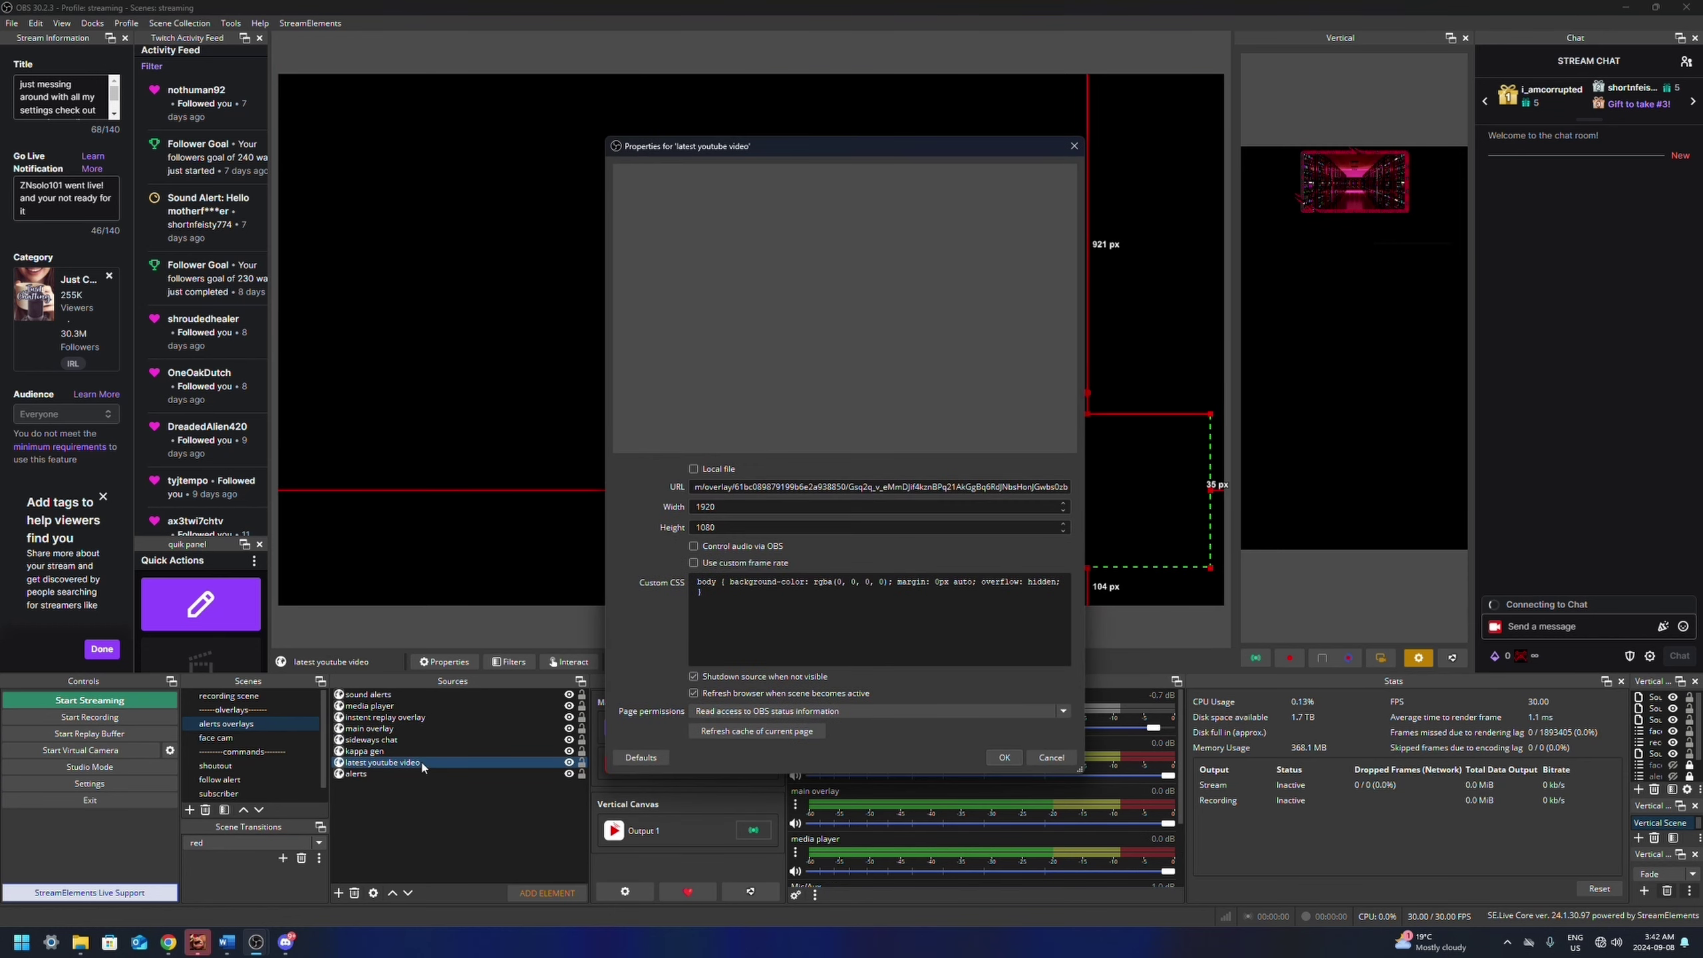
left_click(694, 546)
left_click(1006, 759)
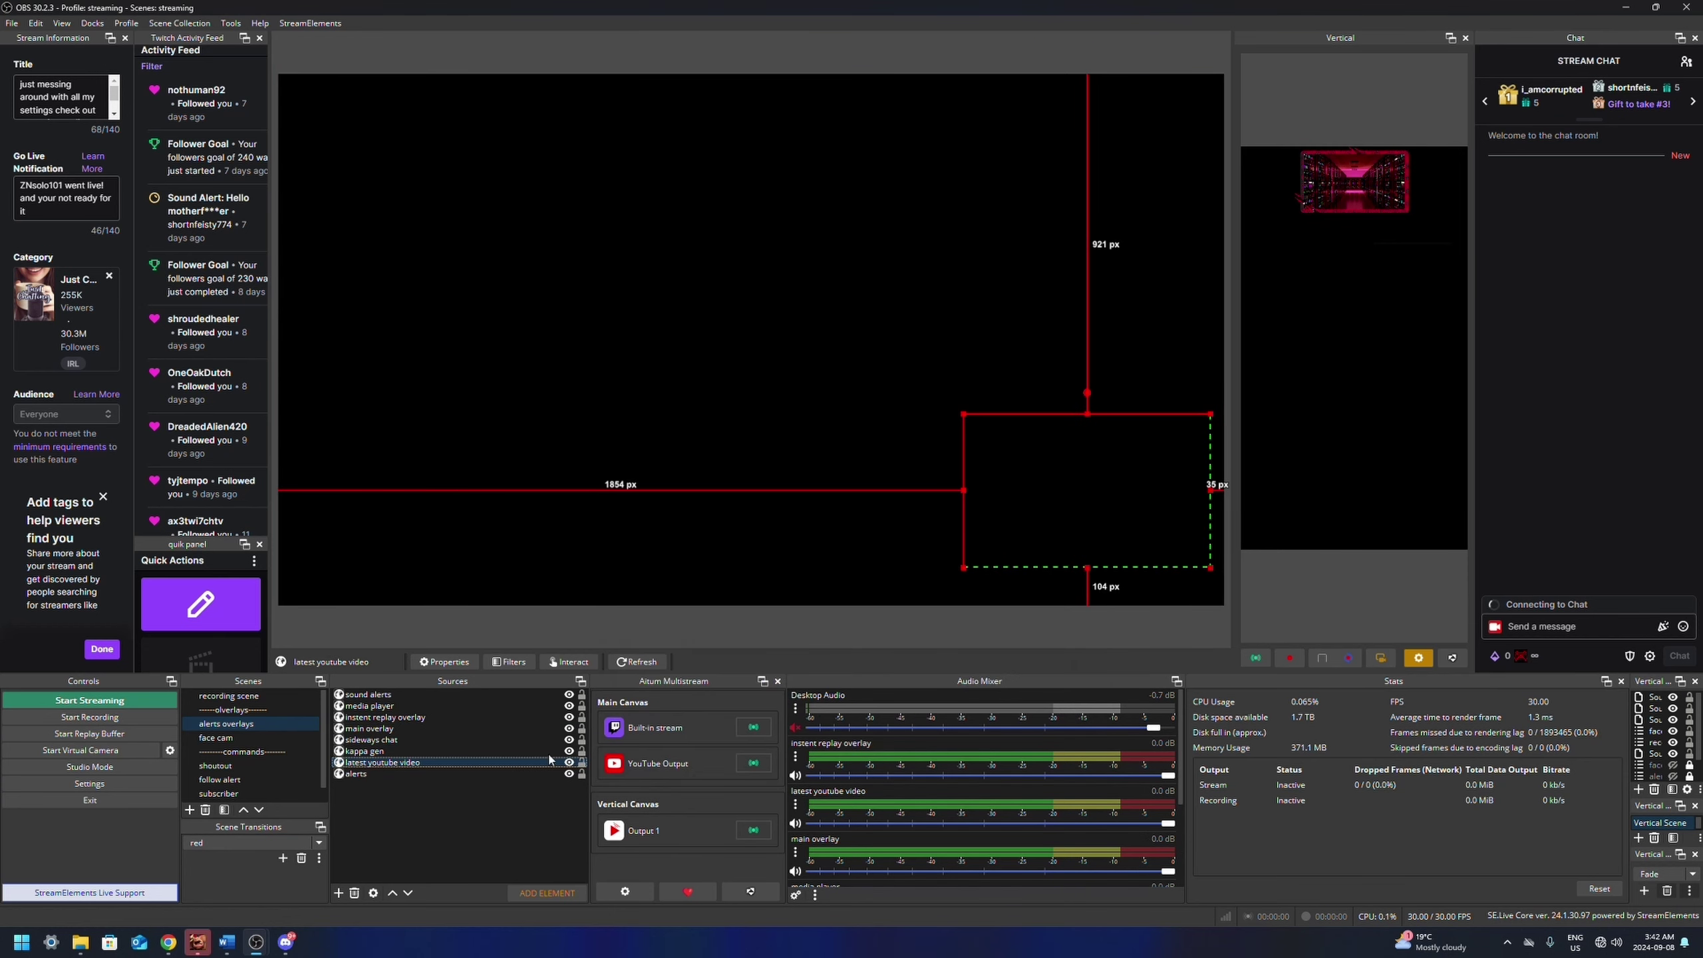
Step: Enable Control audio via OBS for the alerts source and enlarge the lower docks to fit all audio mixer channels
double_click(356, 775)
left_click(694, 547)
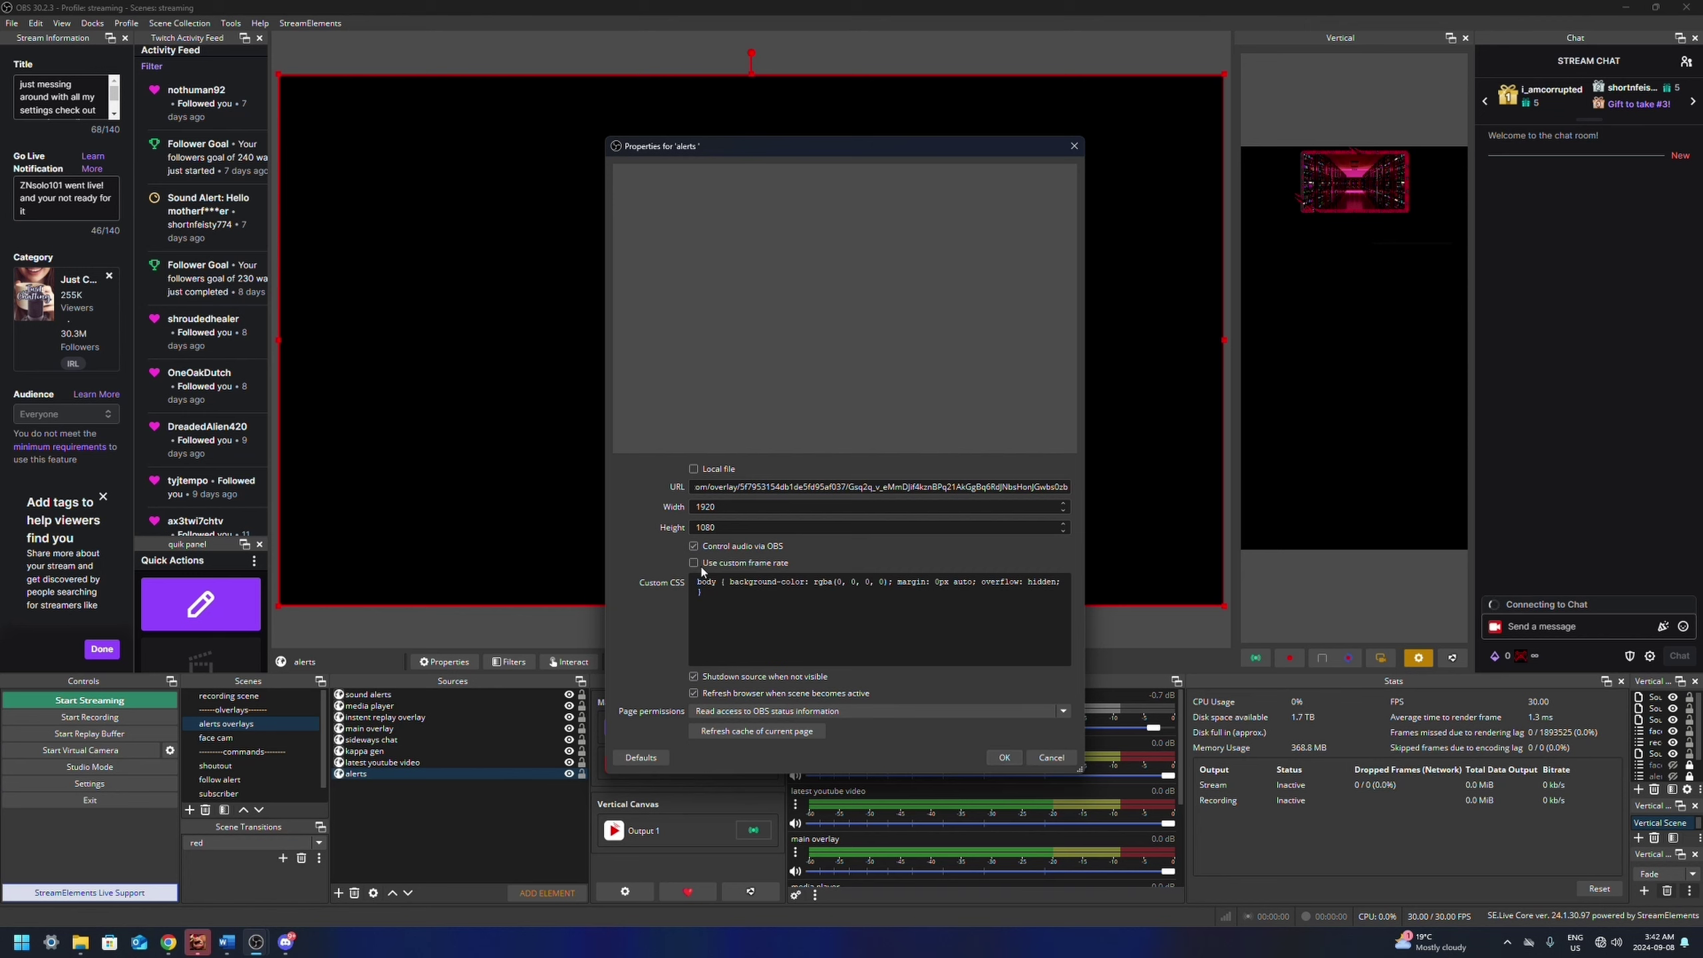
left_click(1004, 757)
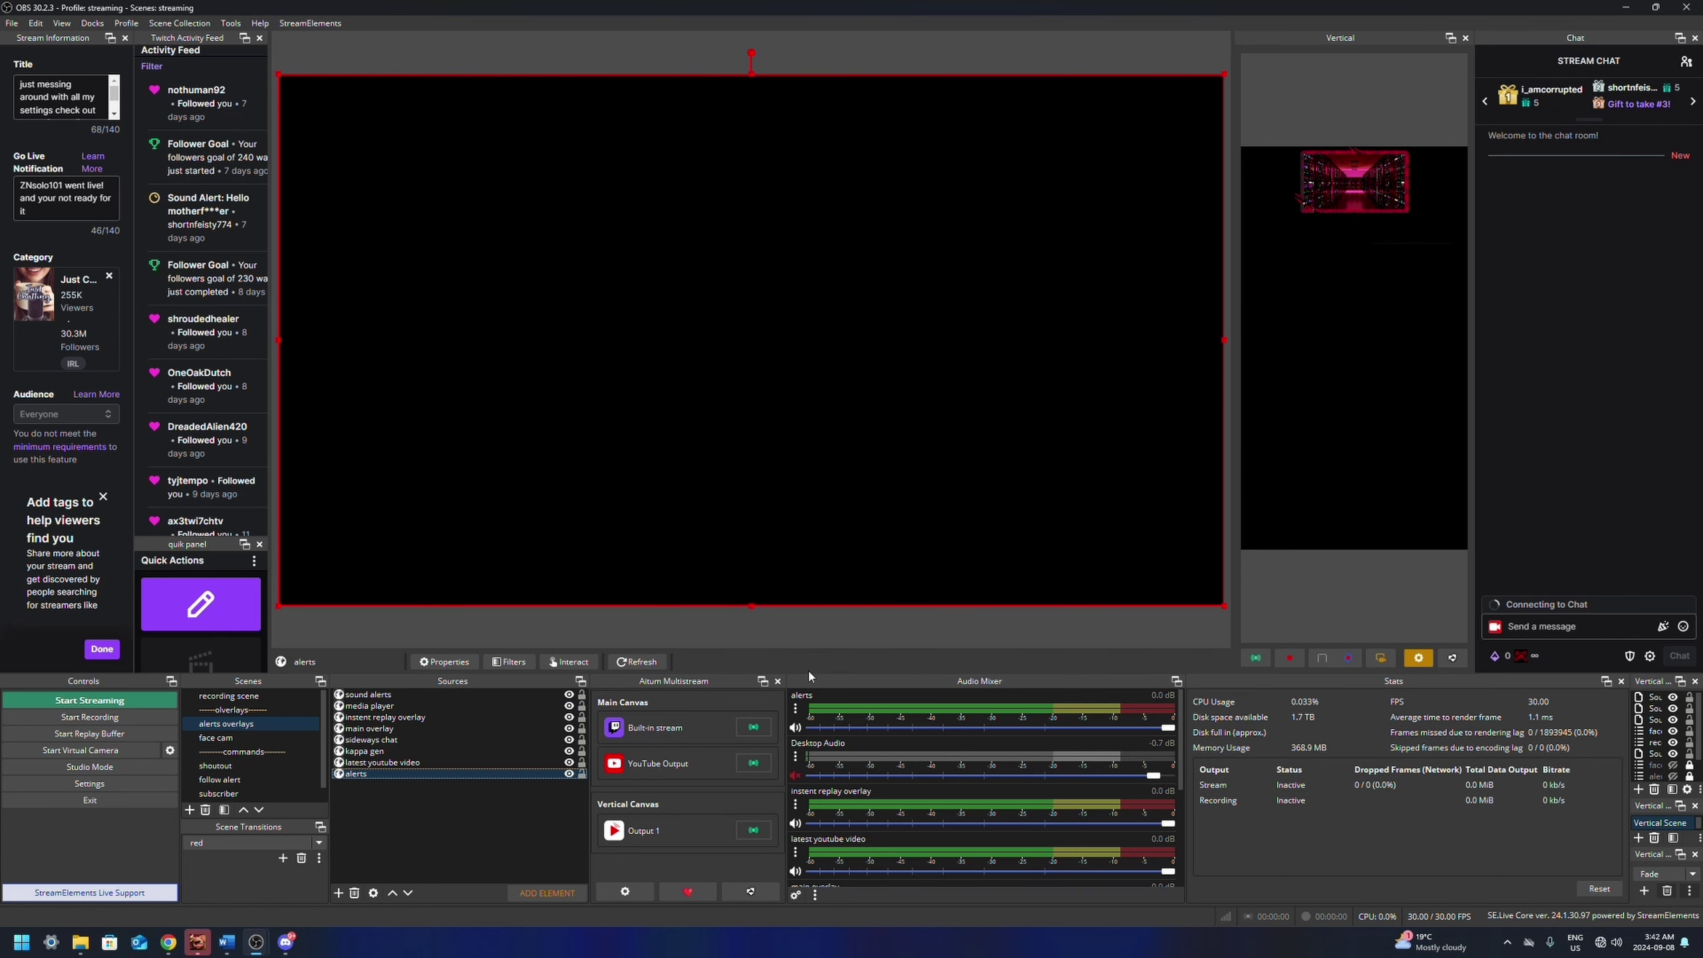
left_click_drag(810, 676, 829, 420)
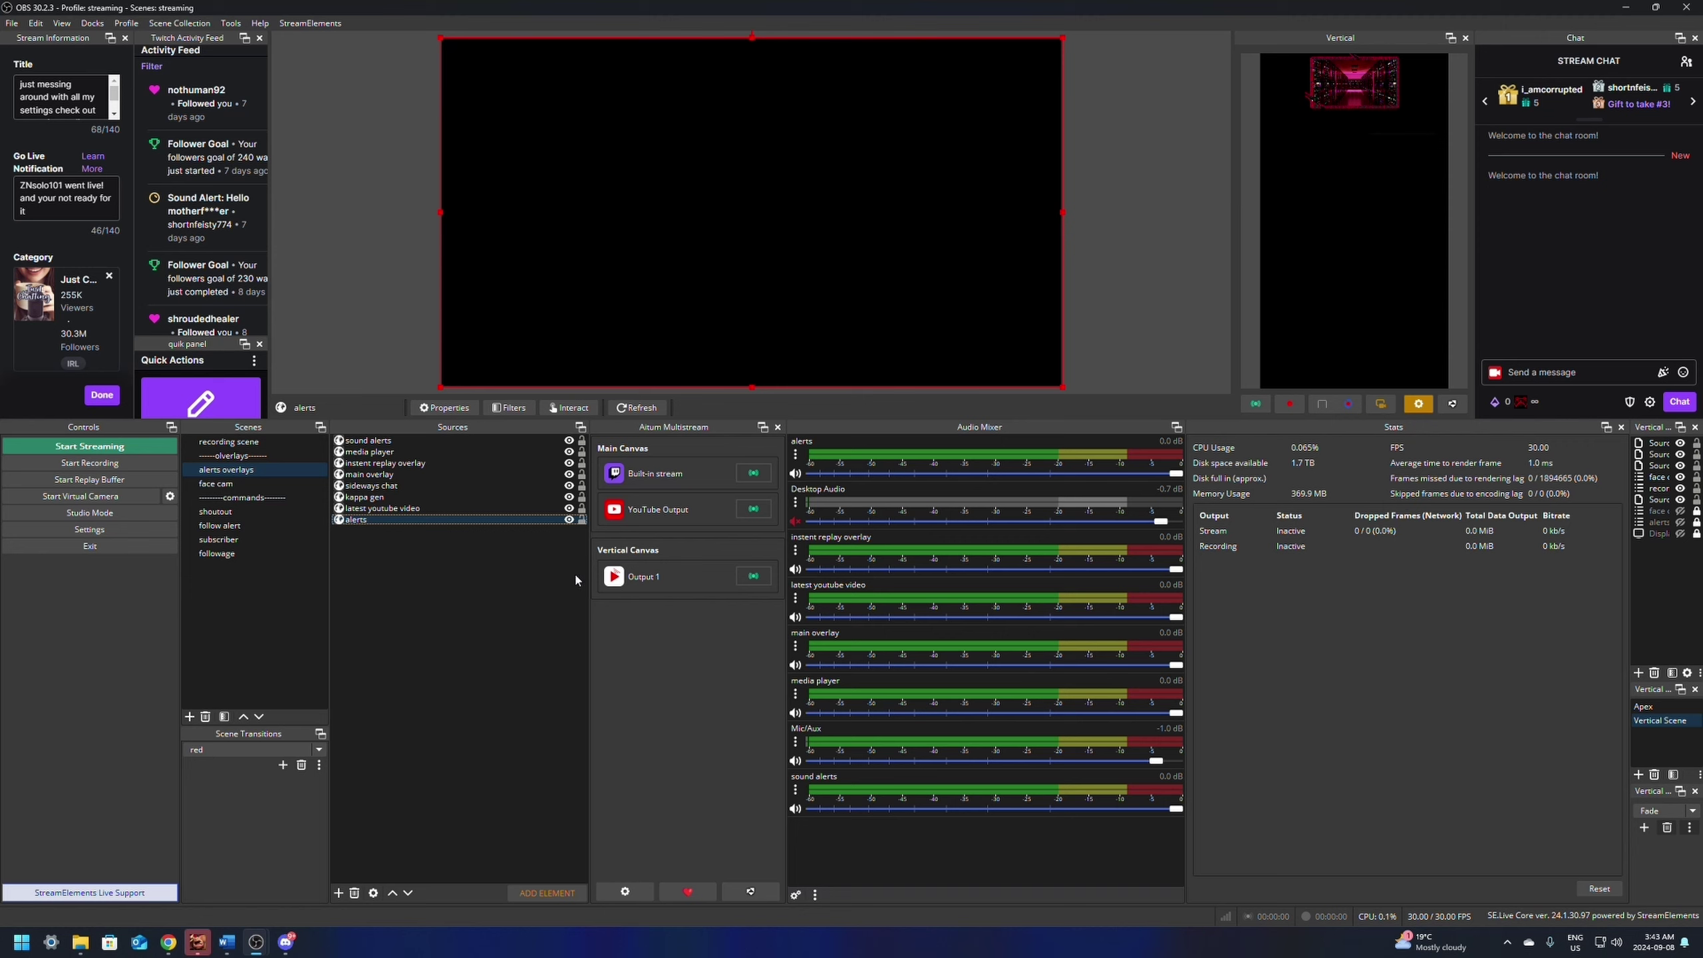
Step: Add a new Application Audio Capture (BETA) source named "music player" to the recording scene
left_click(255, 444)
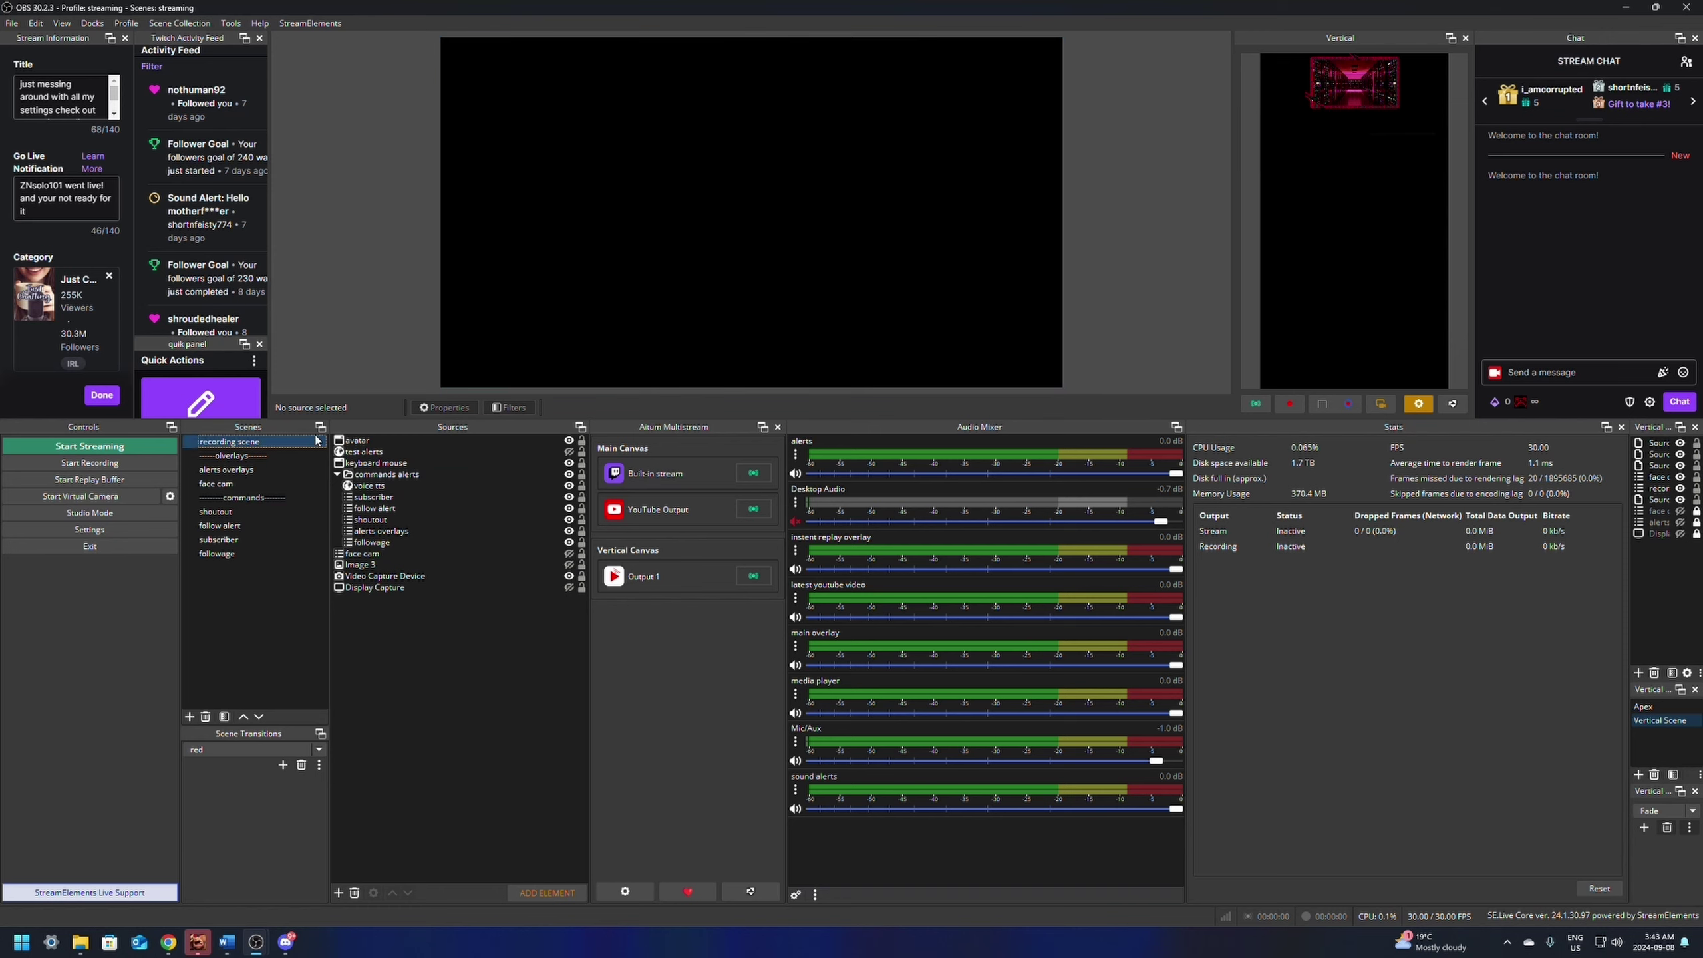
left_click(340, 892)
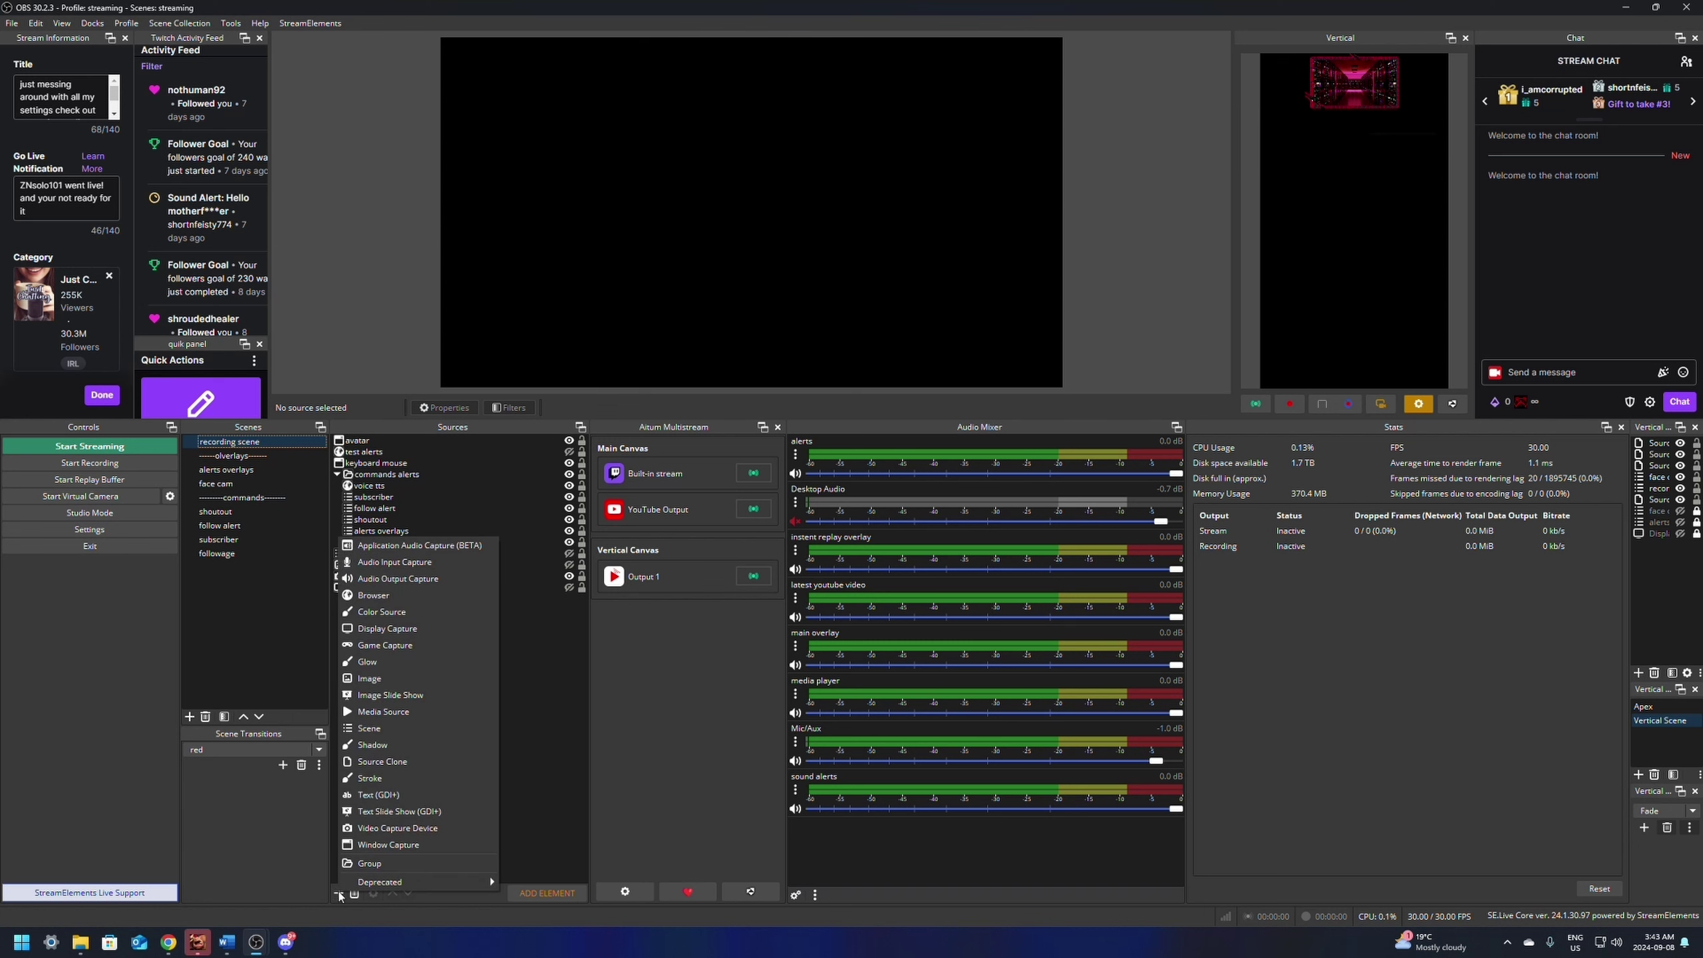
left_click(421, 545)
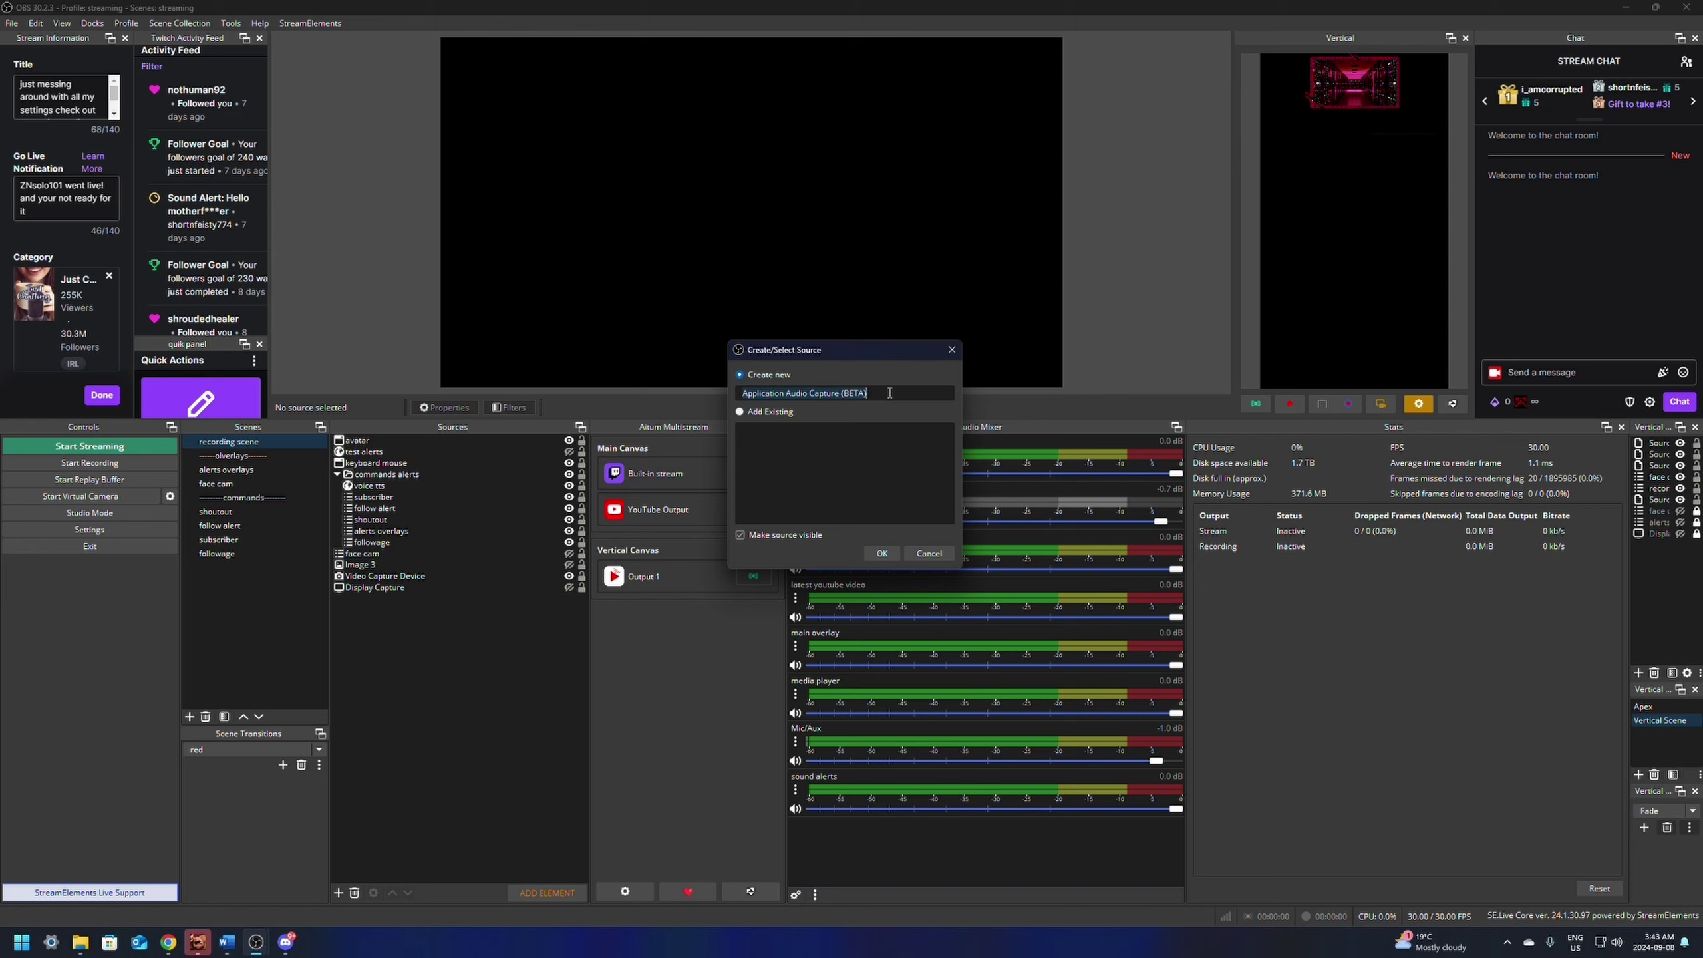
type("m")
type("usic player")
left_click(881, 554)
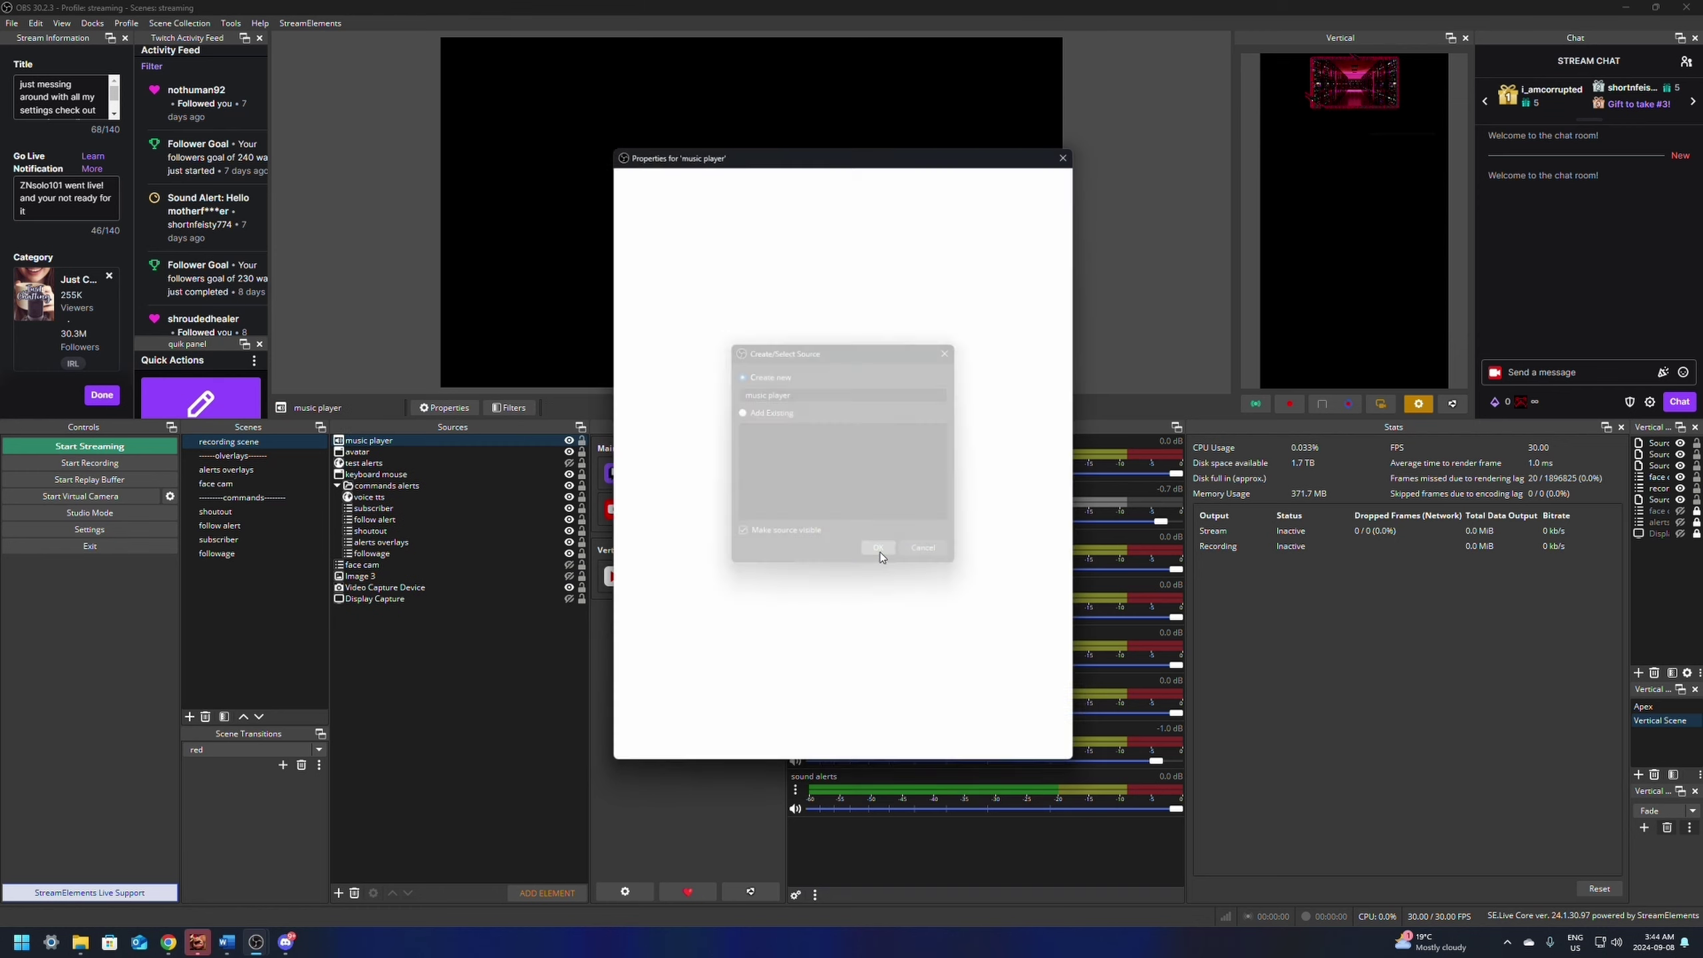
left_click(789, 185)
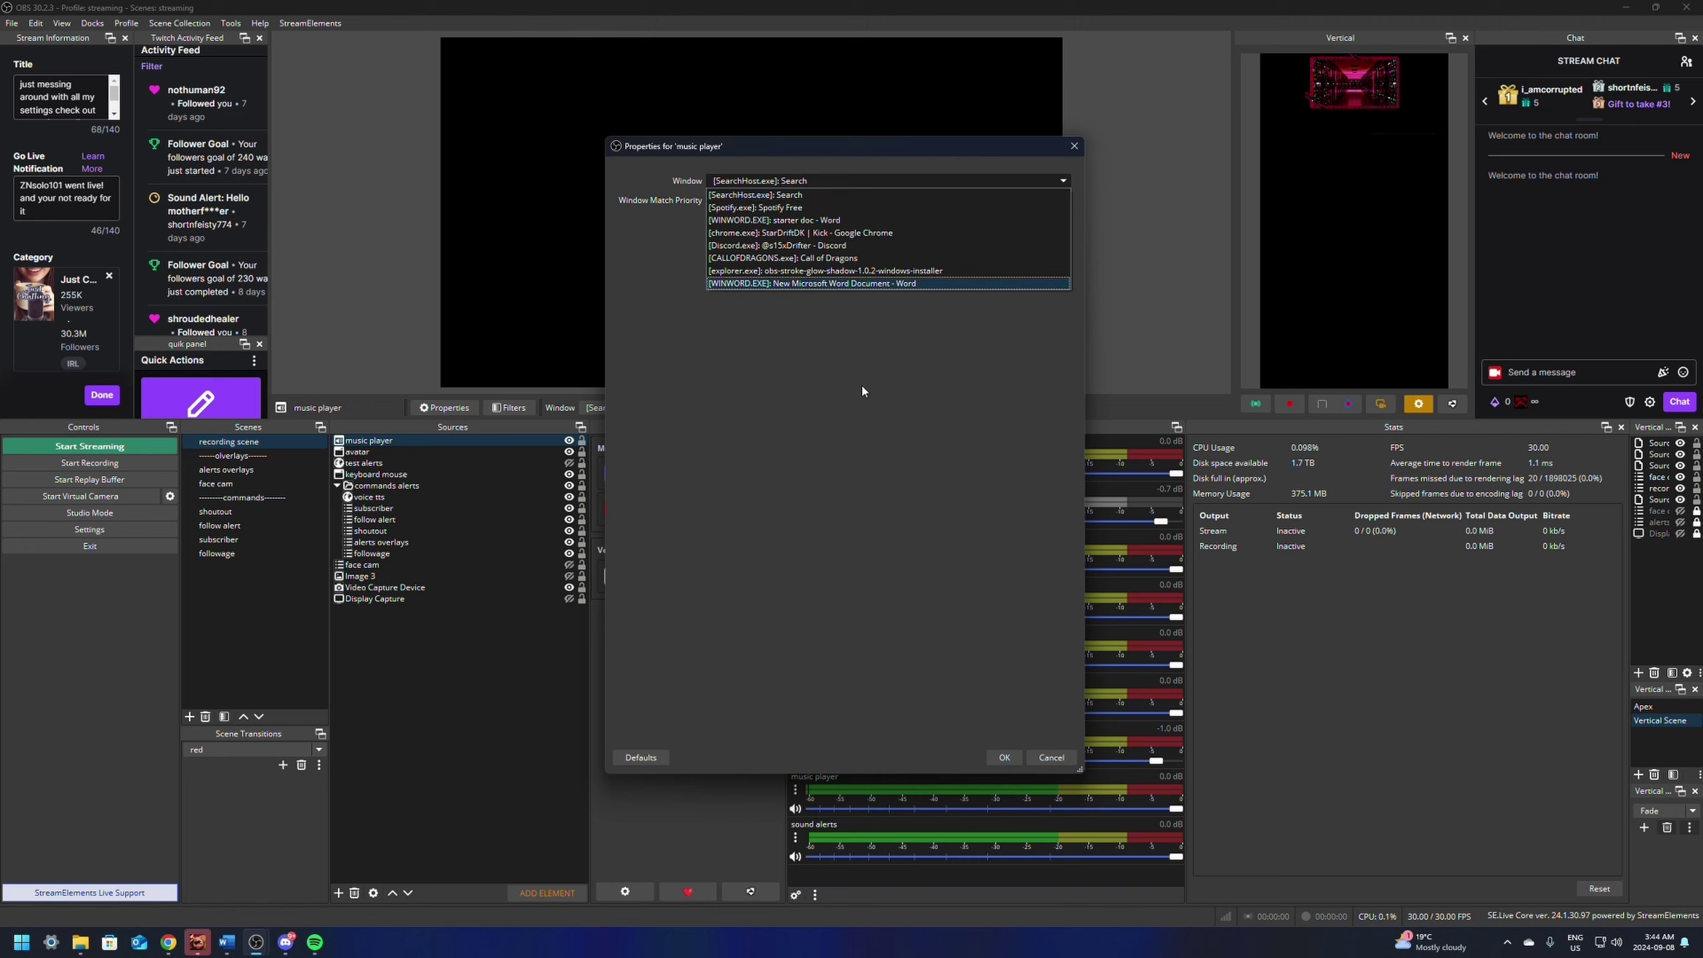
left_click(1063, 760)
left_click(1052, 758)
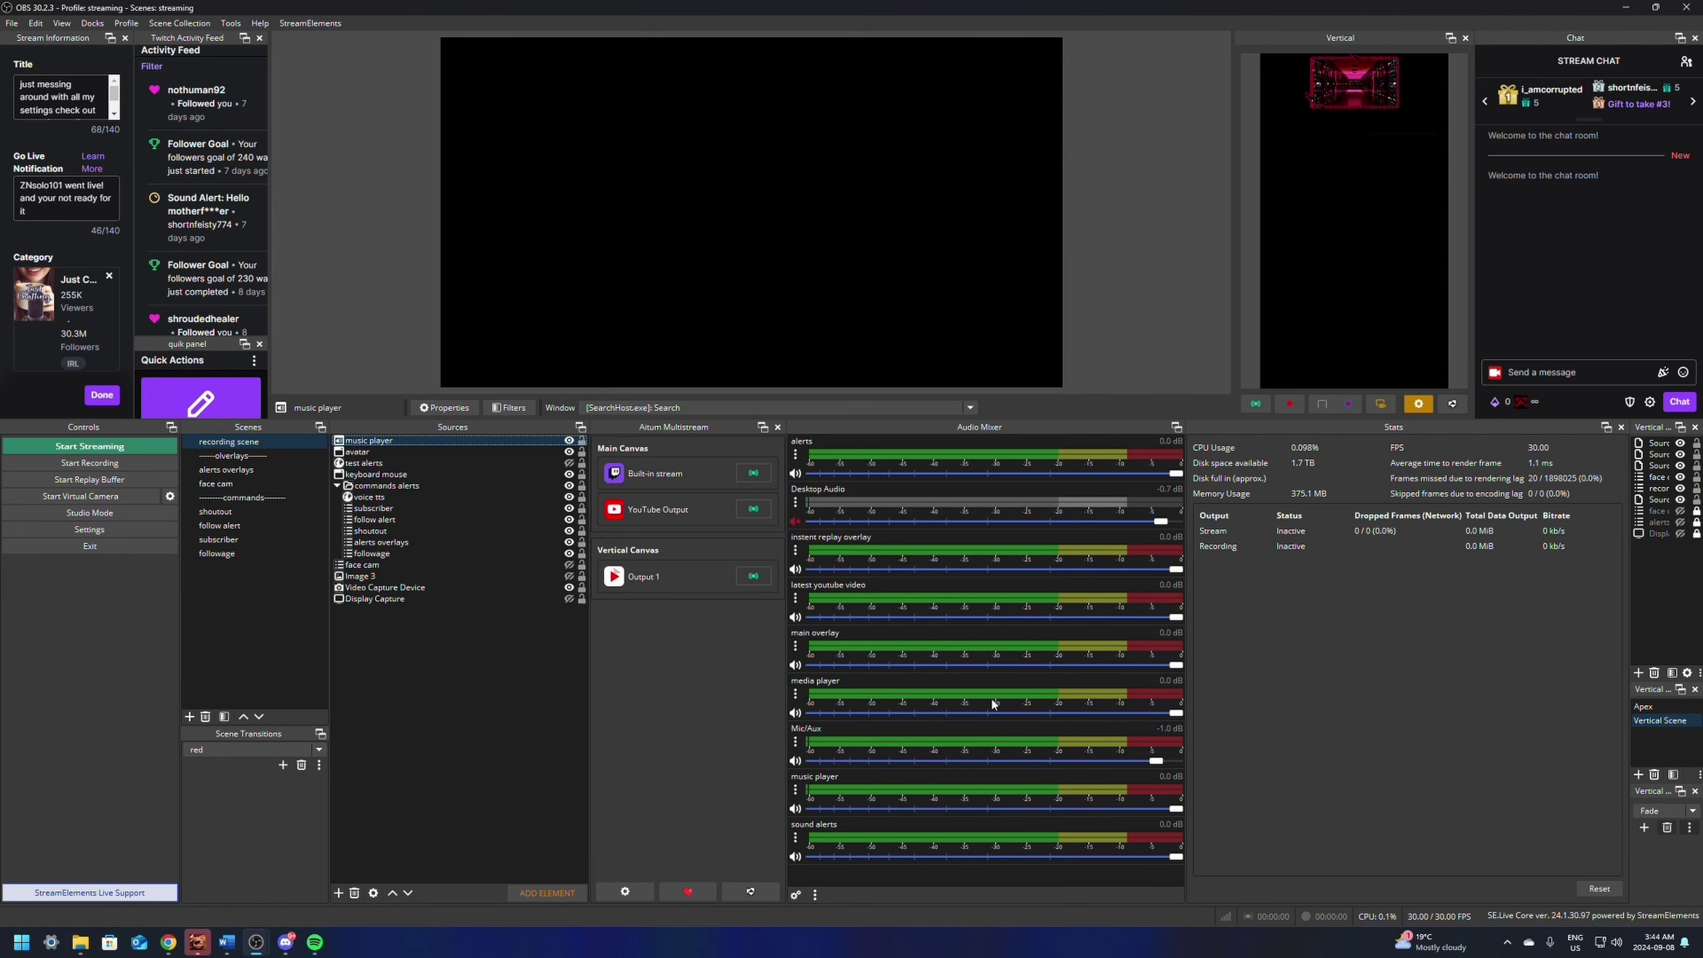
Step: Set the music player source to capture [Spotify.exe]: Spotify Free, matching title or otherwise a window of same type
double_click(396, 442)
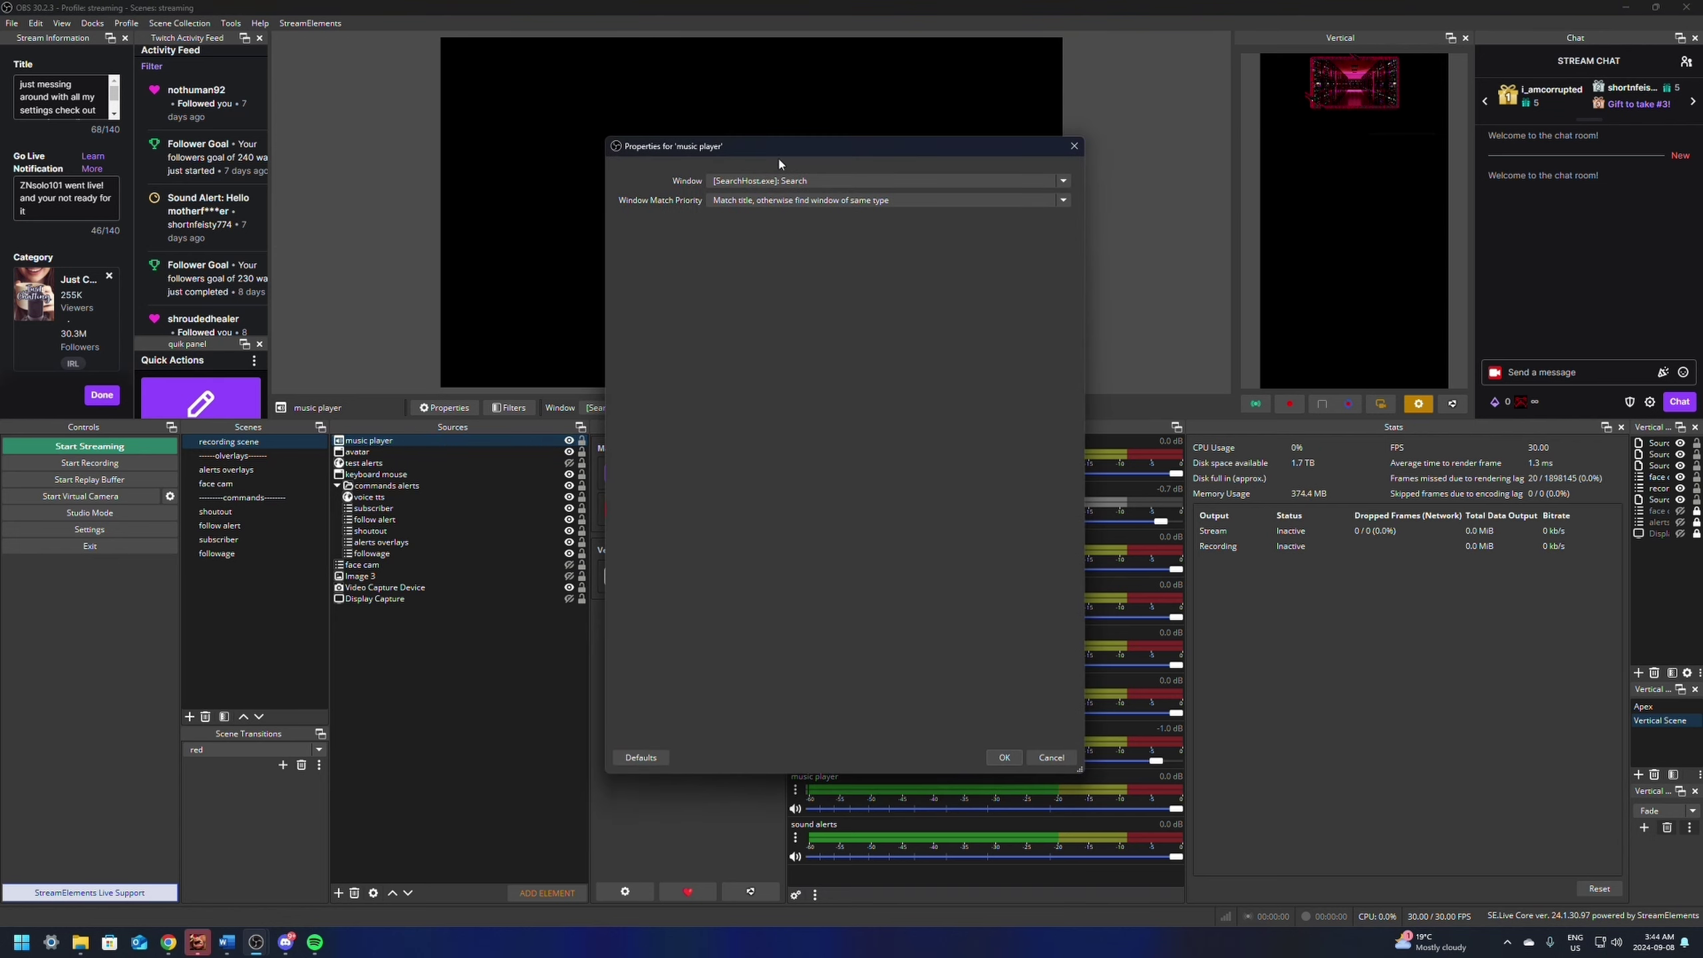
left_click(768, 181)
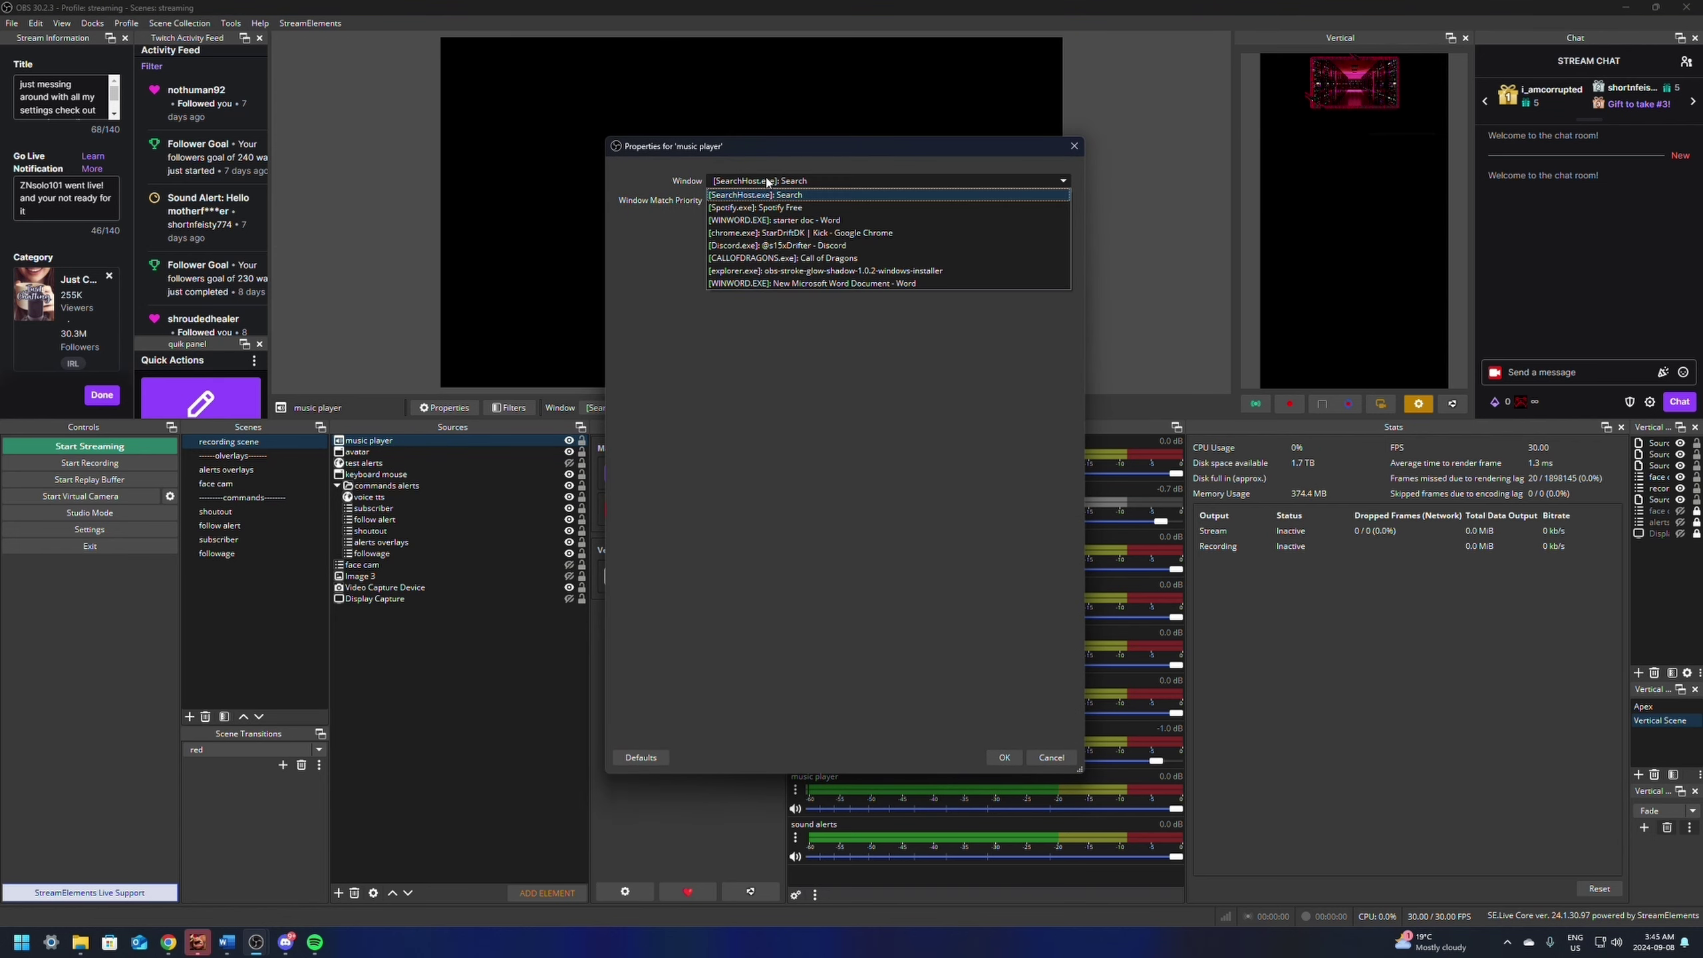
left_click(750, 208)
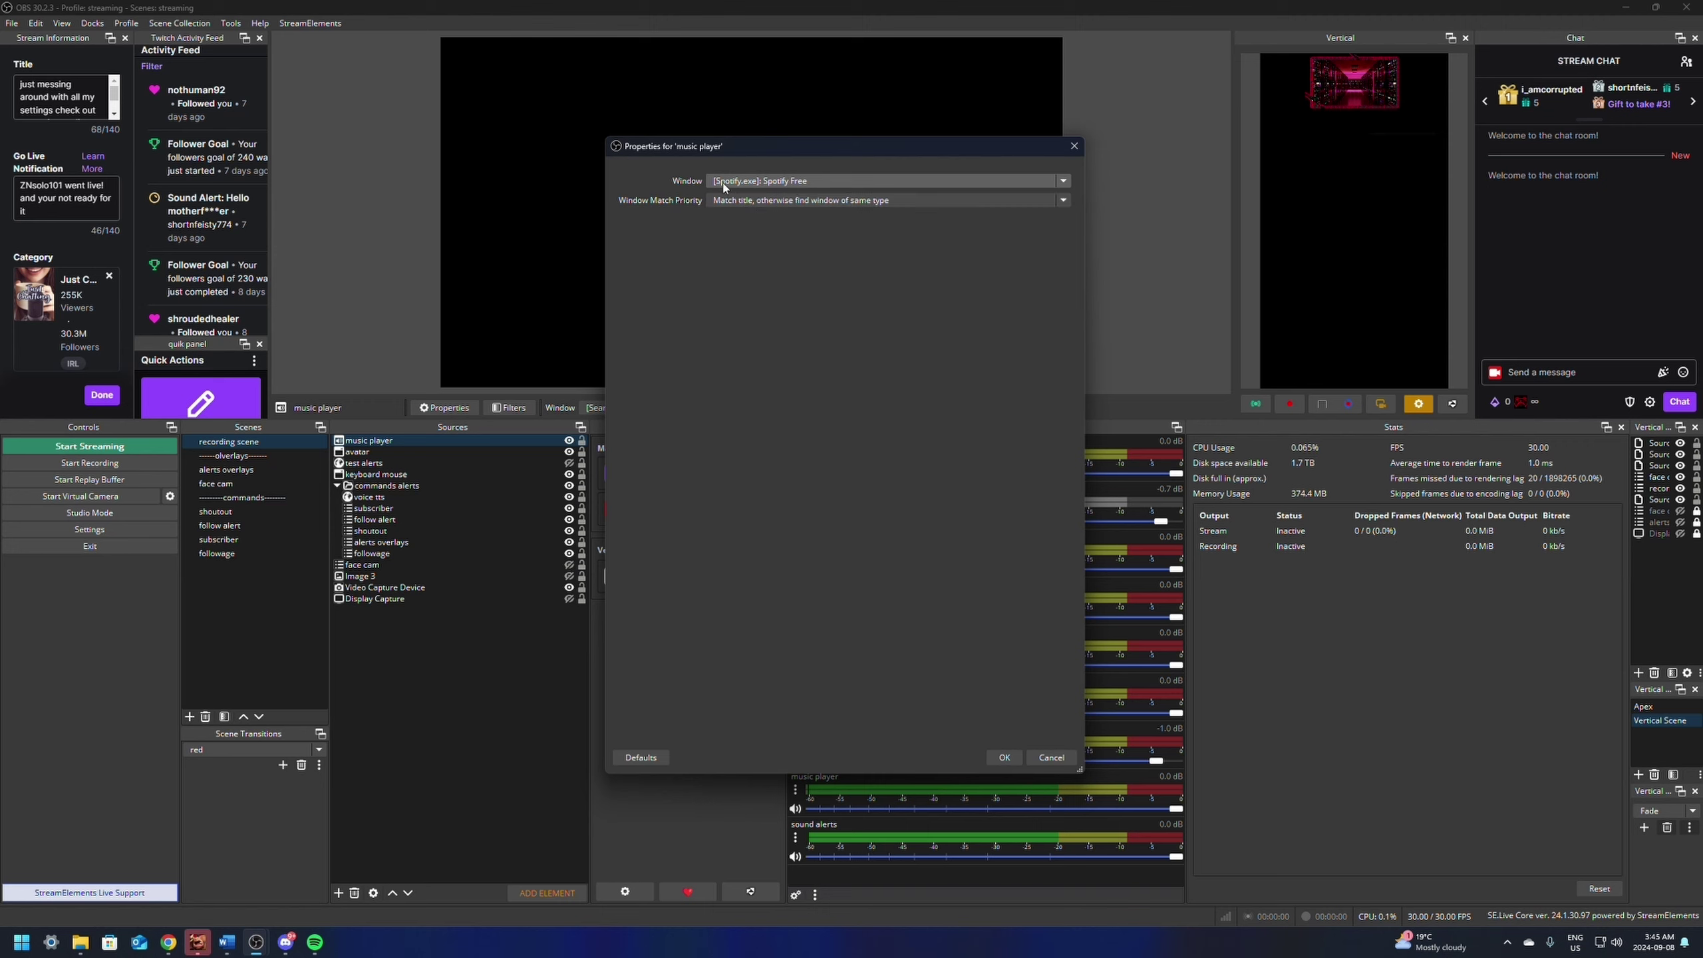
left_click(741, 200)
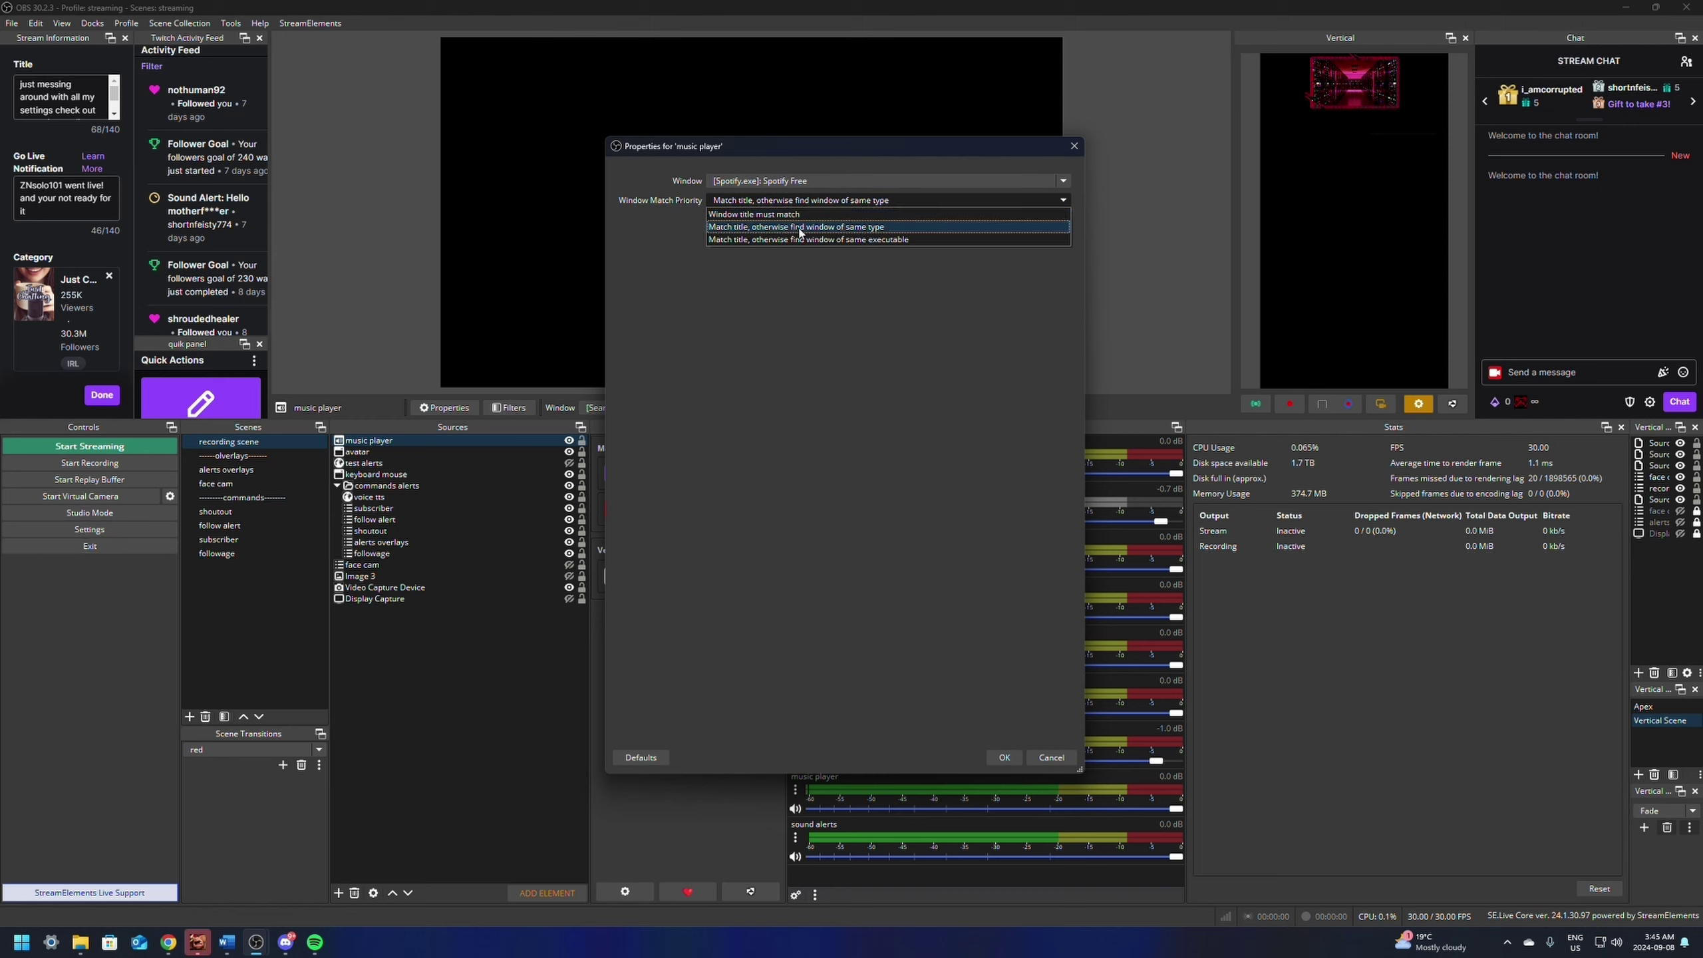
left_click(833, 230)
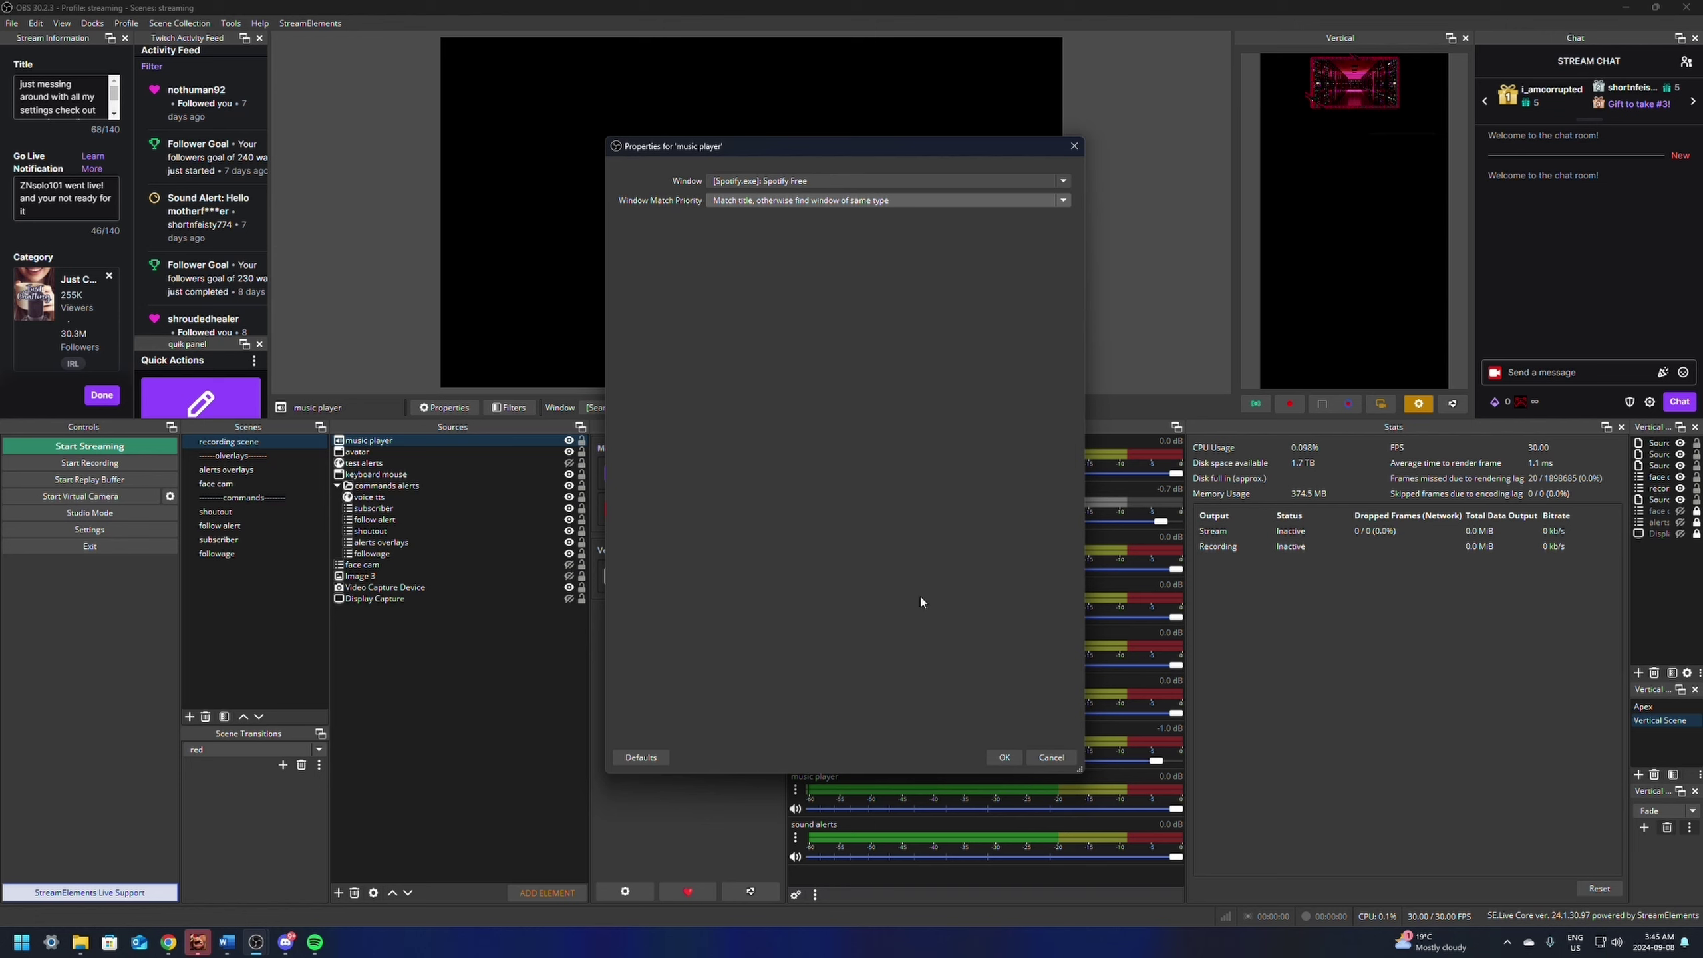
left_click(1004, 758)
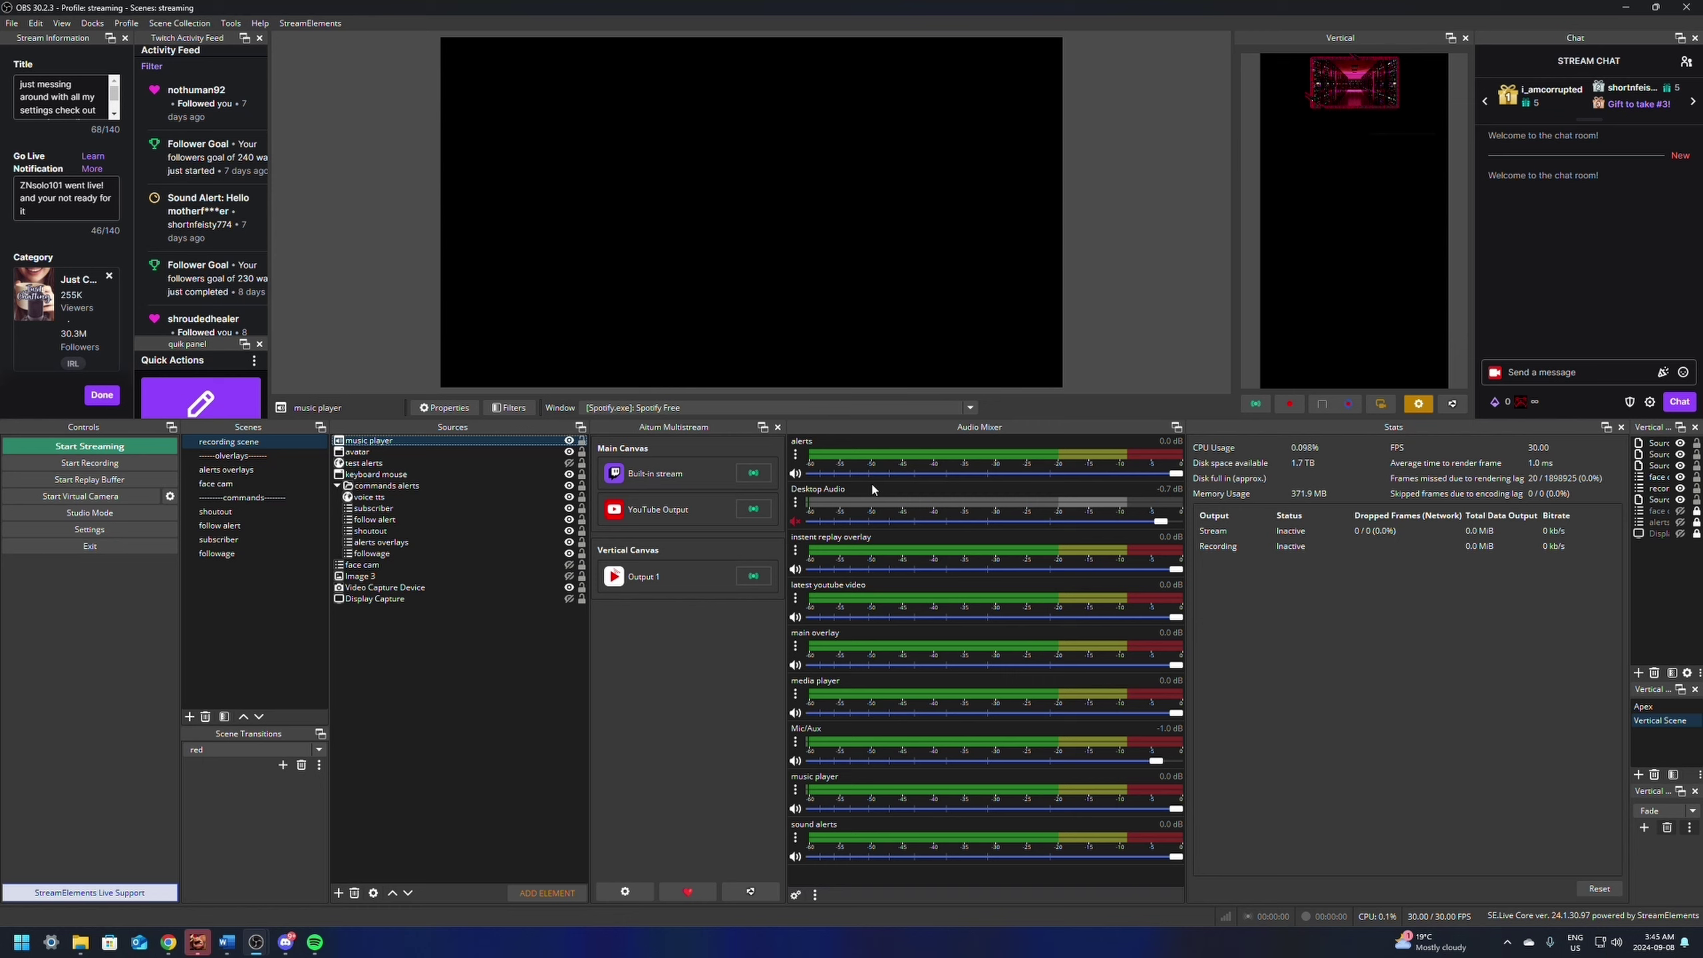
Step: Review the windows available for capture in the music player source's properties, keeping the Spotify selection
left_click(491, 722)
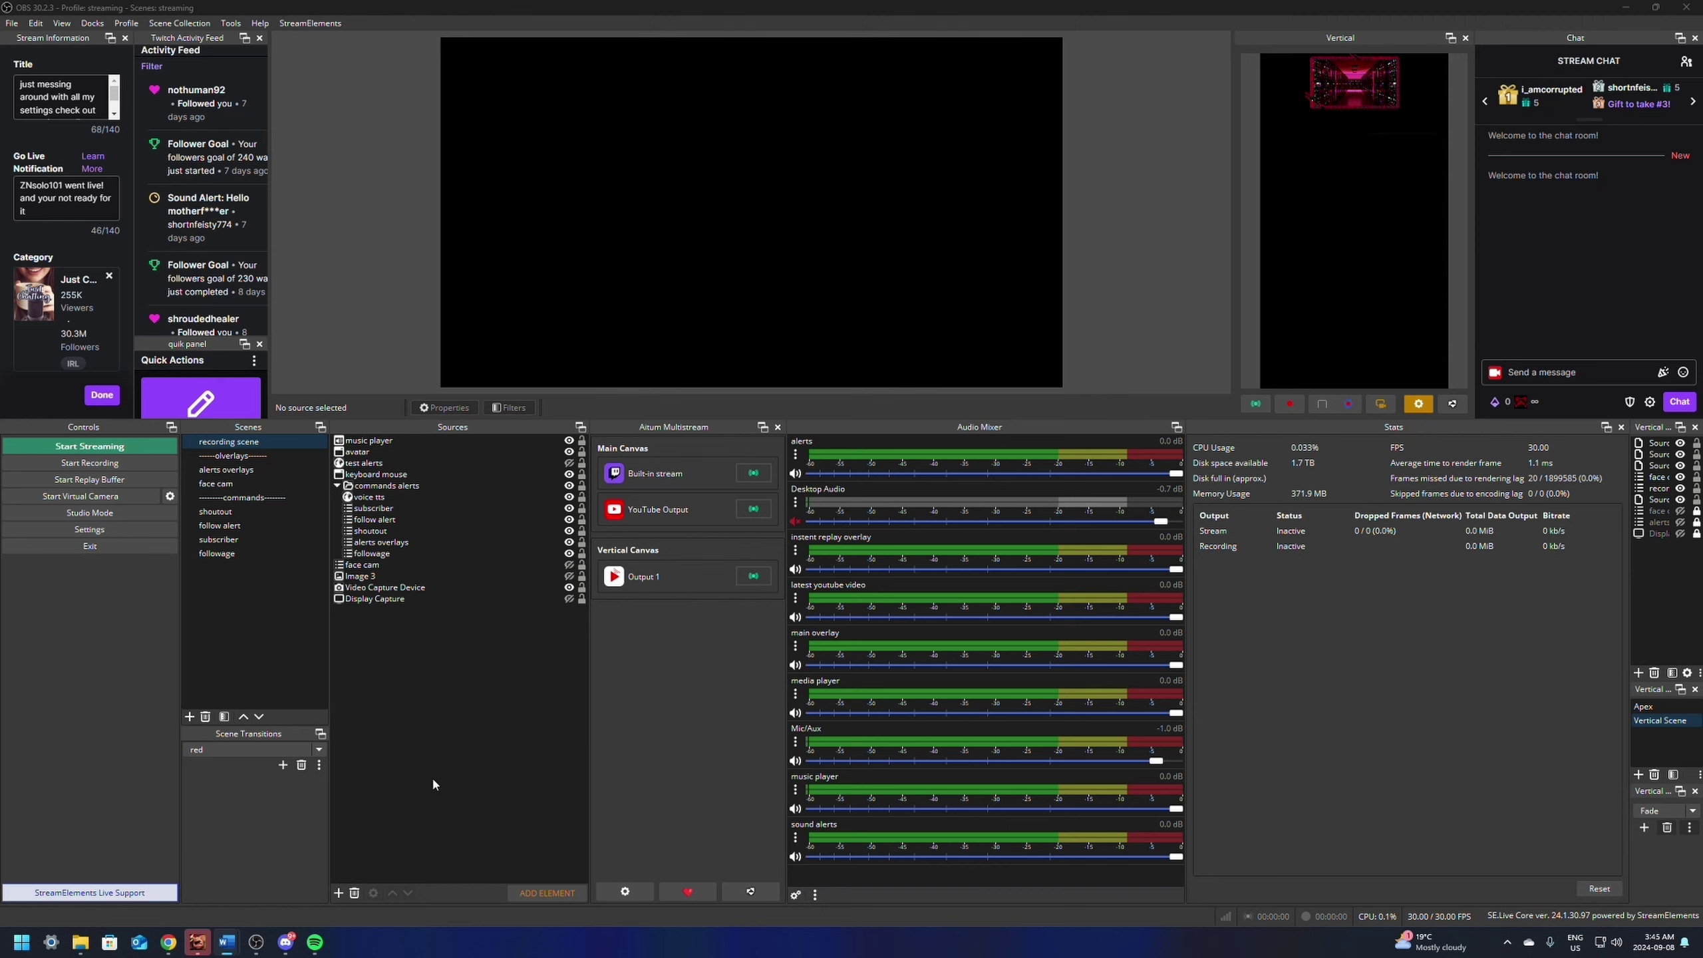
left_click(380, 452)
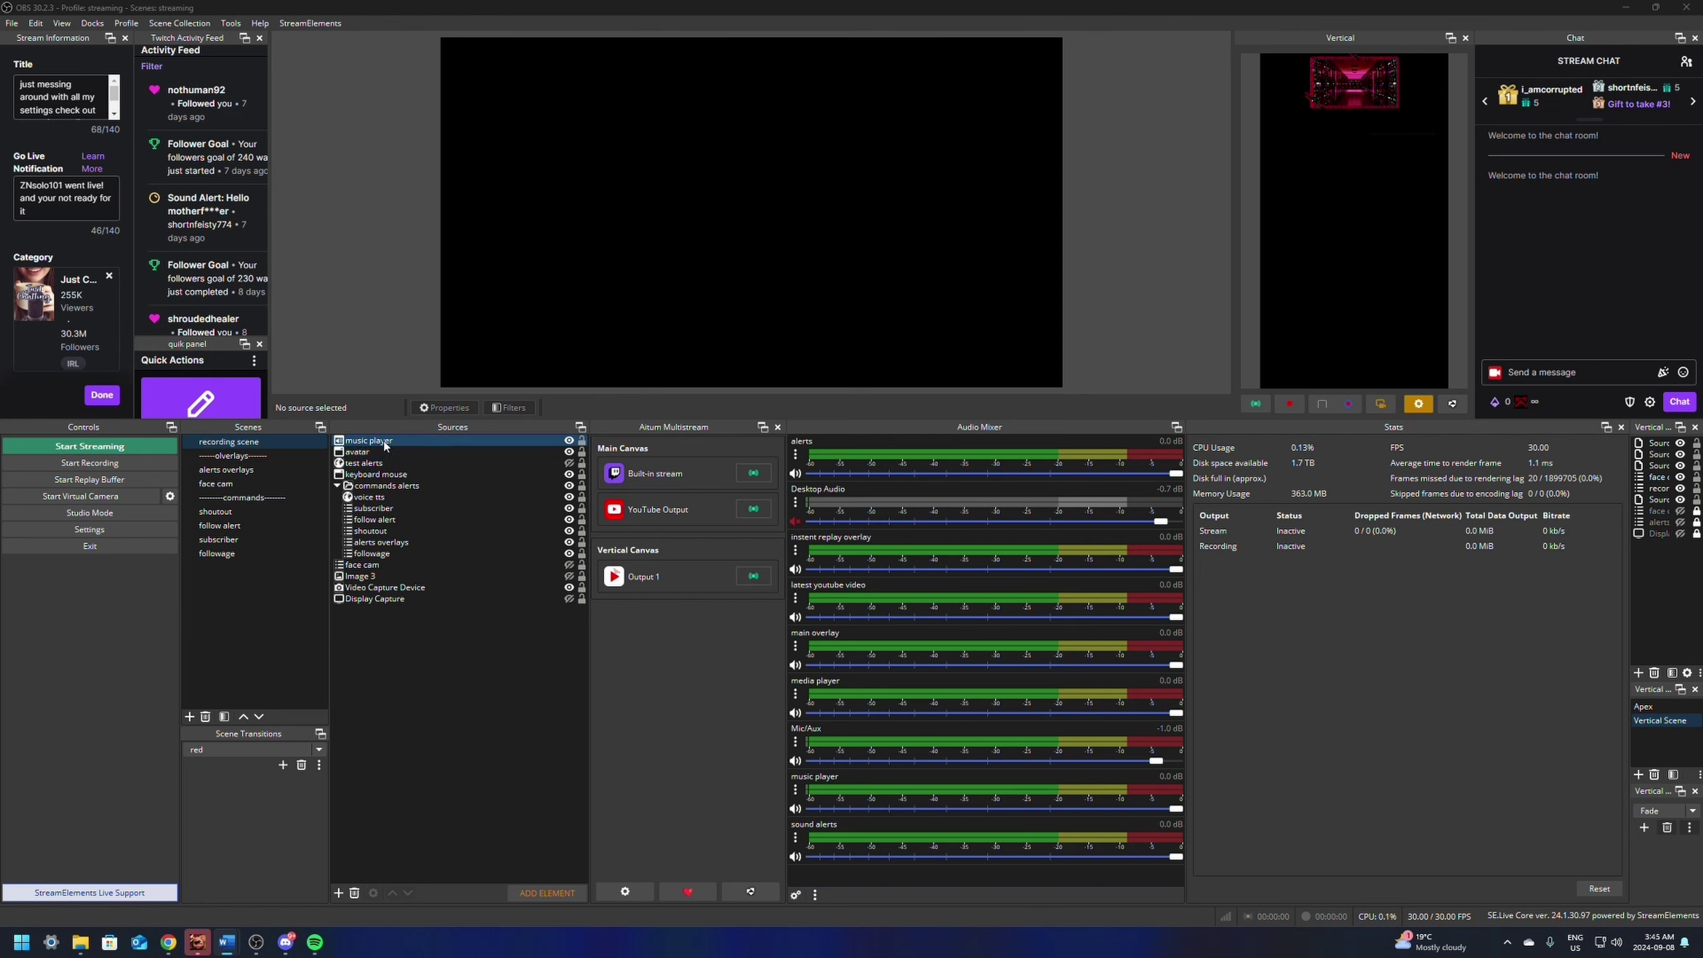
double_click(386, 445)
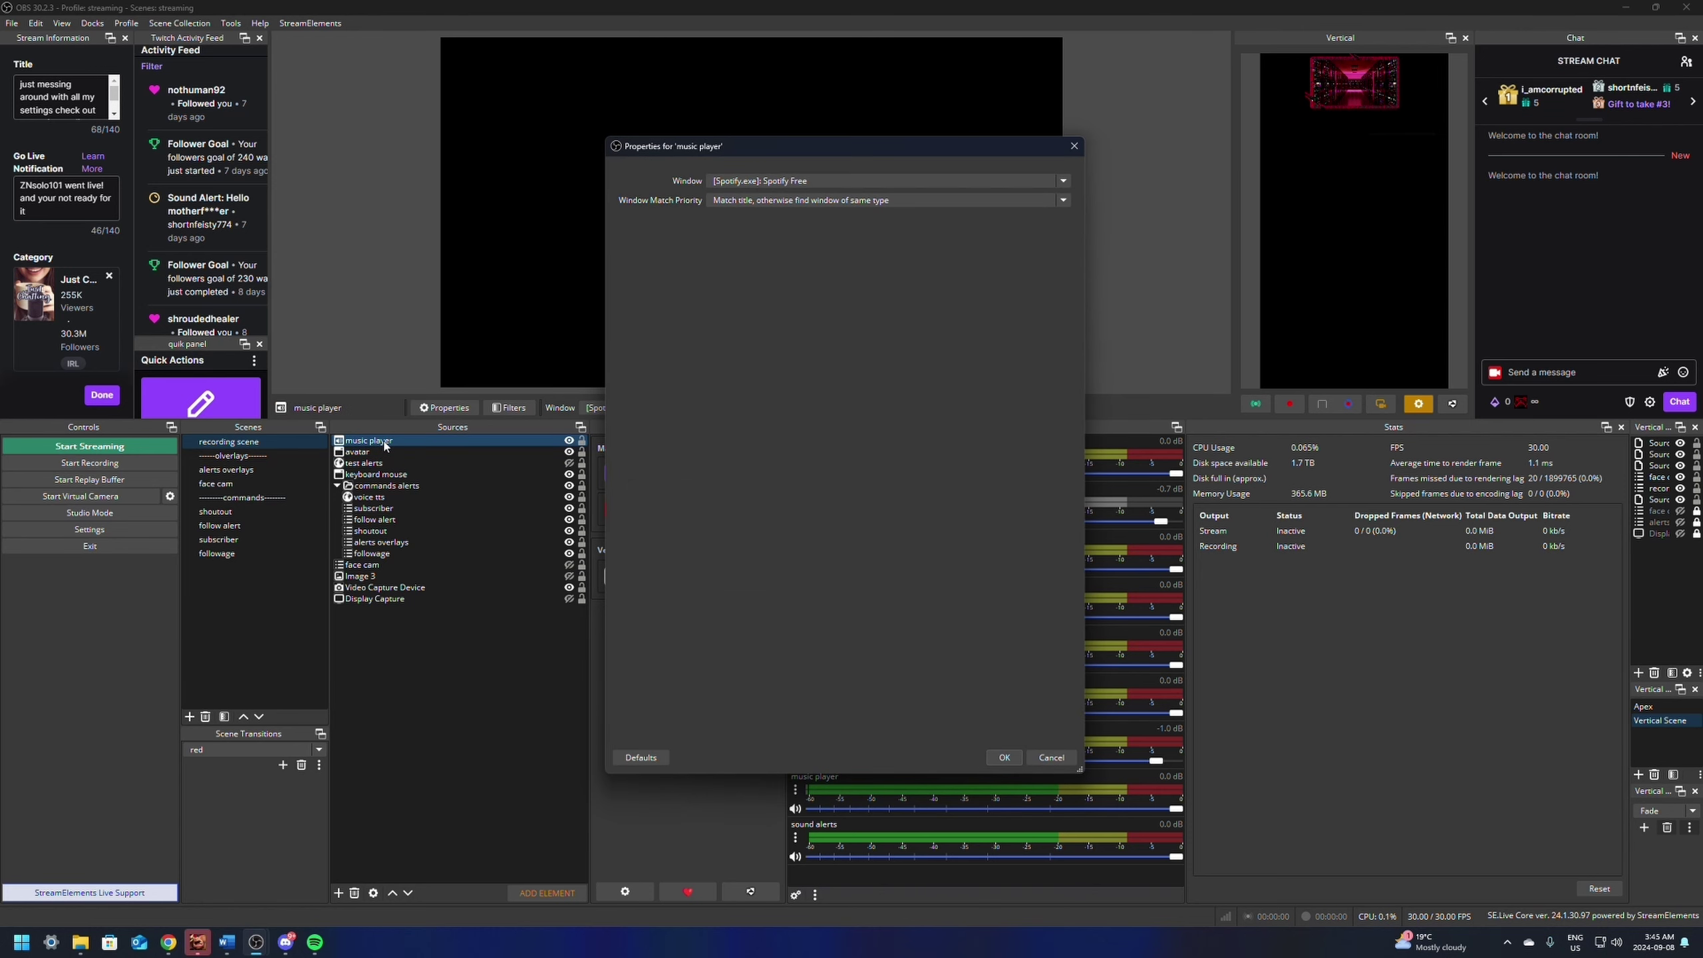
left_click(789, 181)
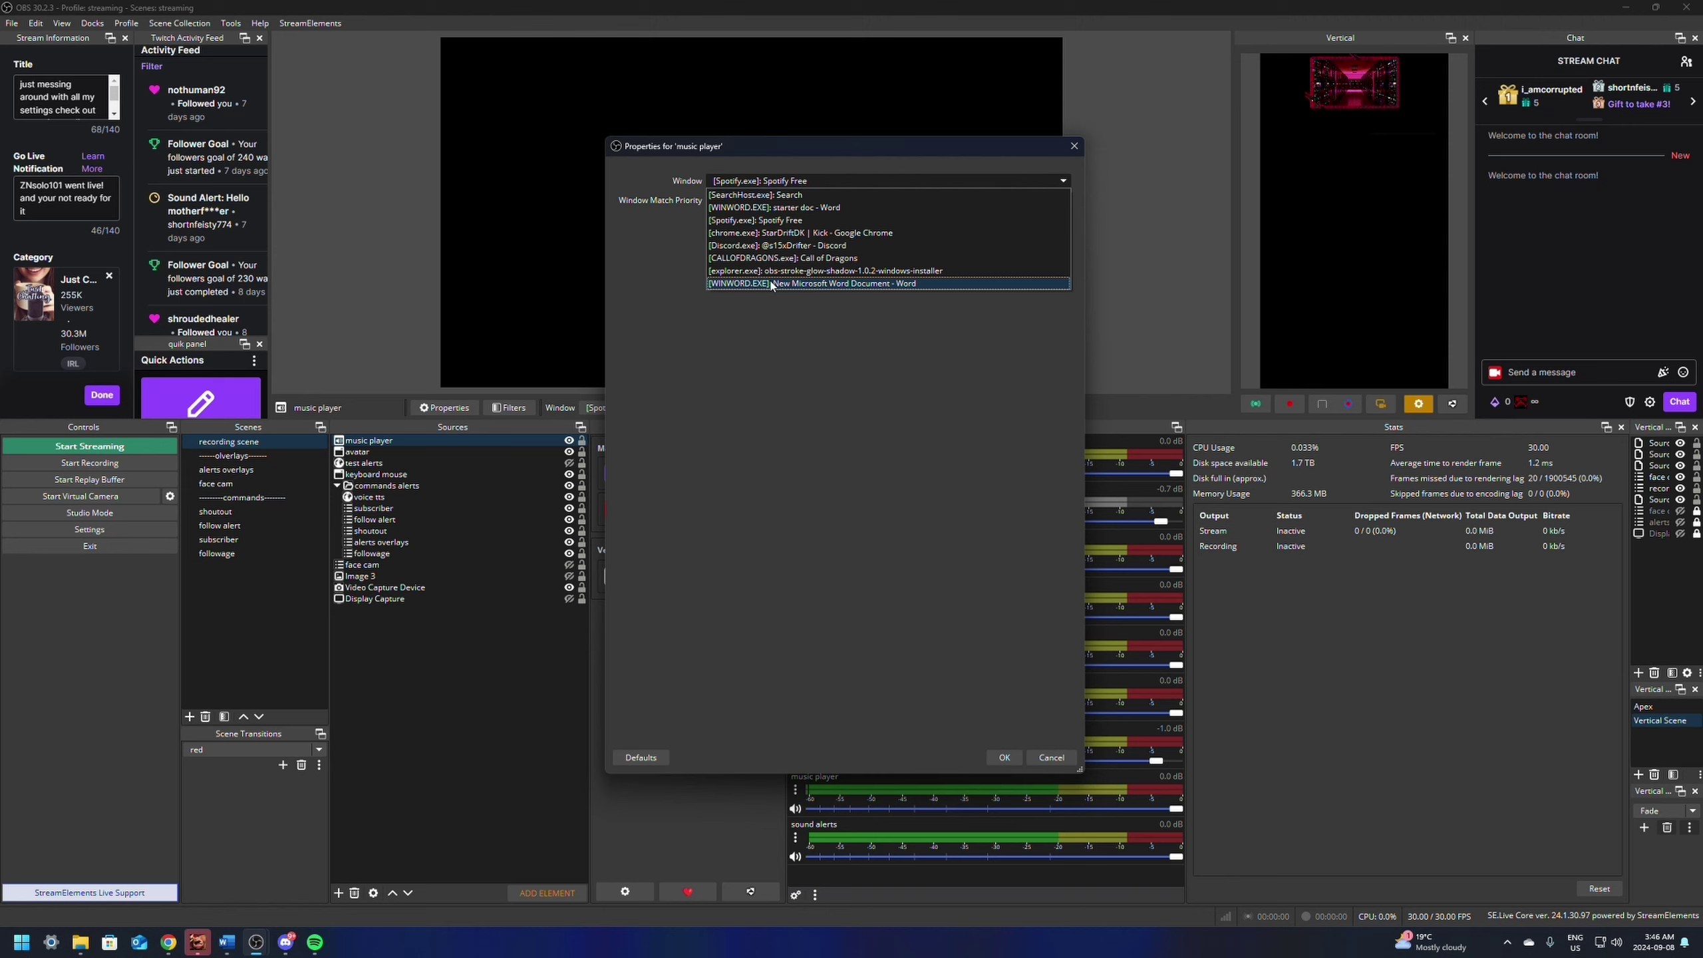
left_click(883, 468)
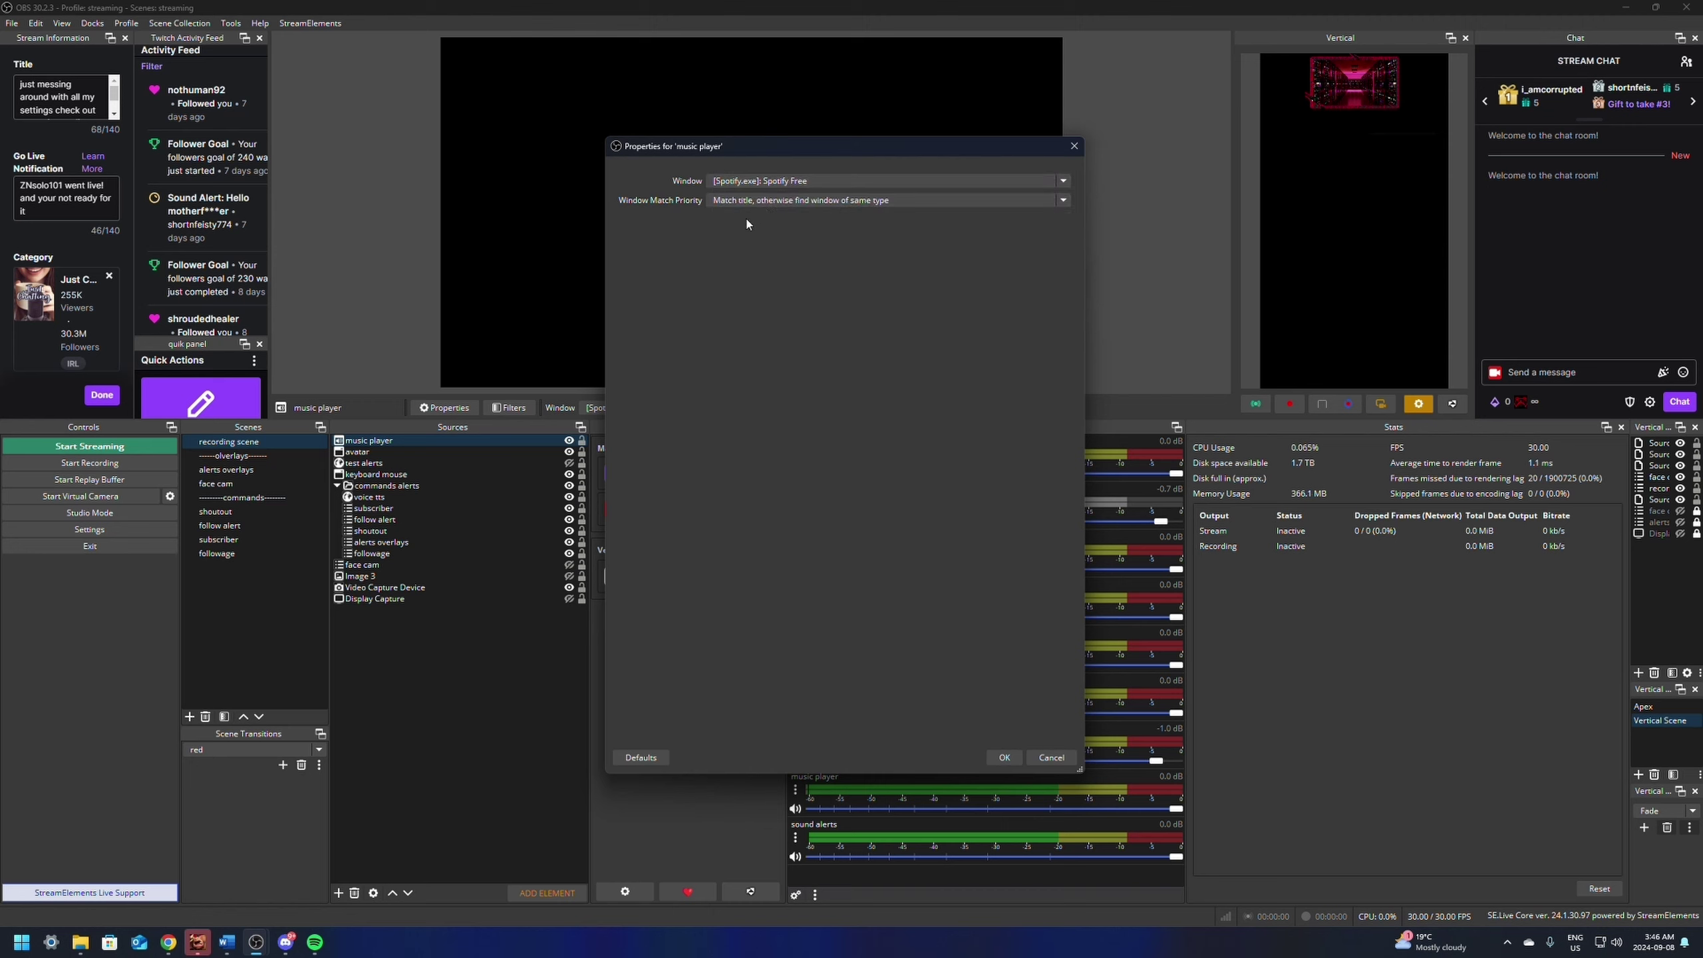
left_click(1003, 758)
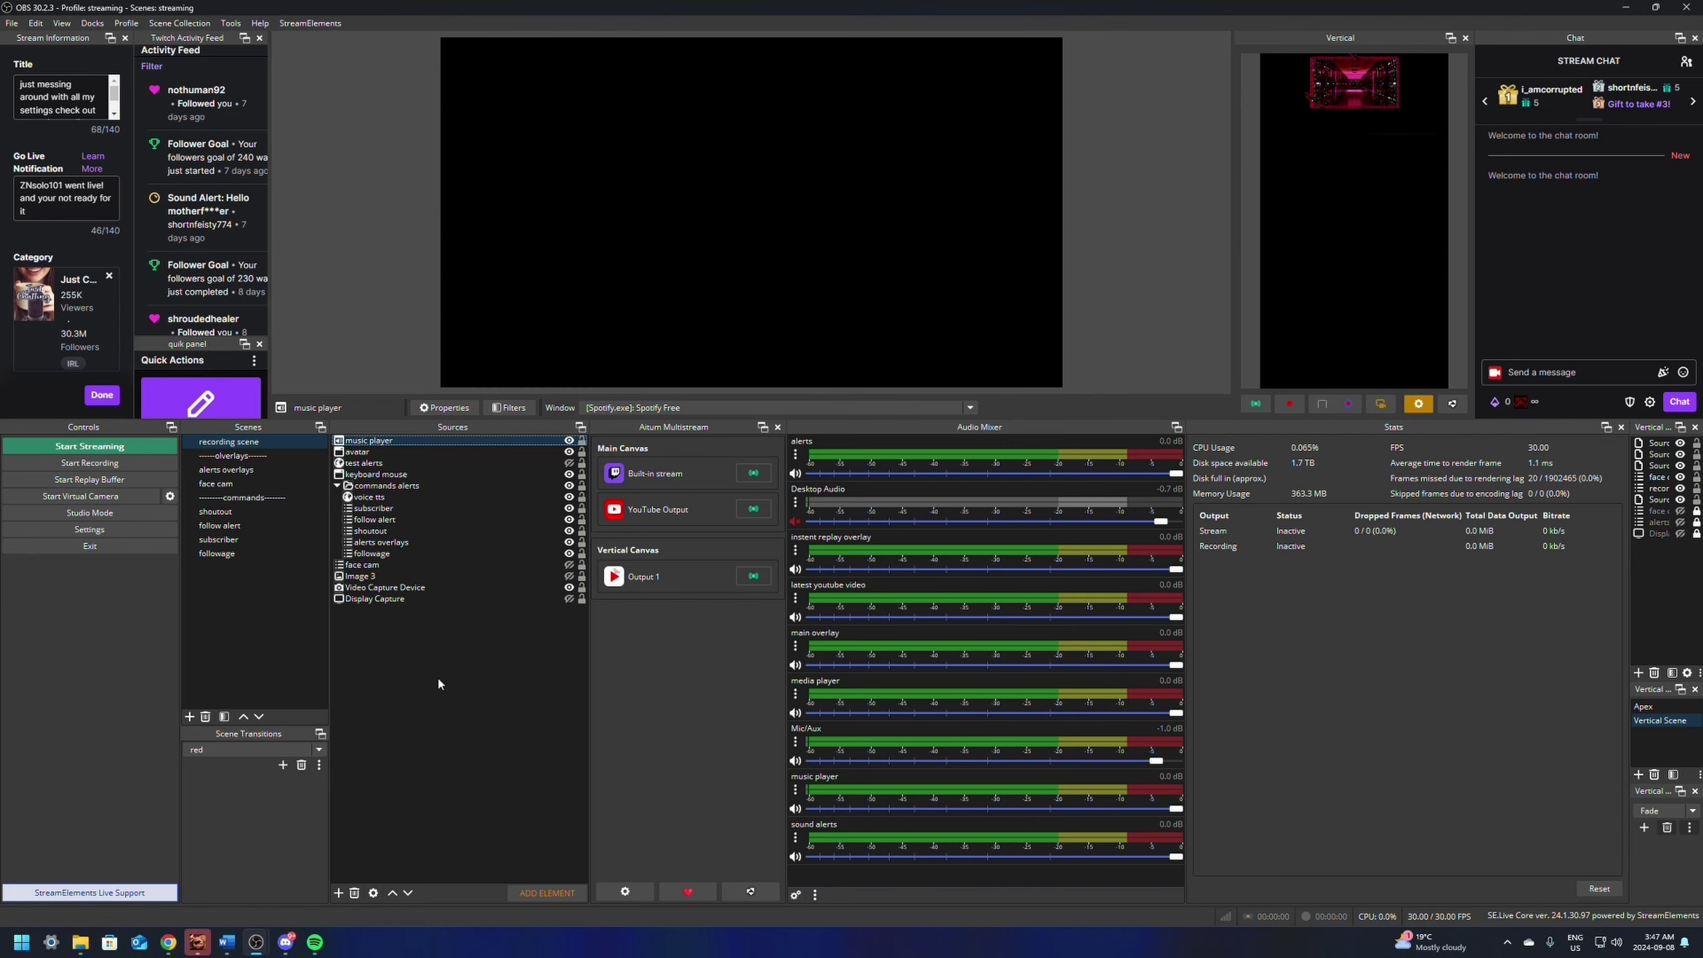
left_click(439, 649)
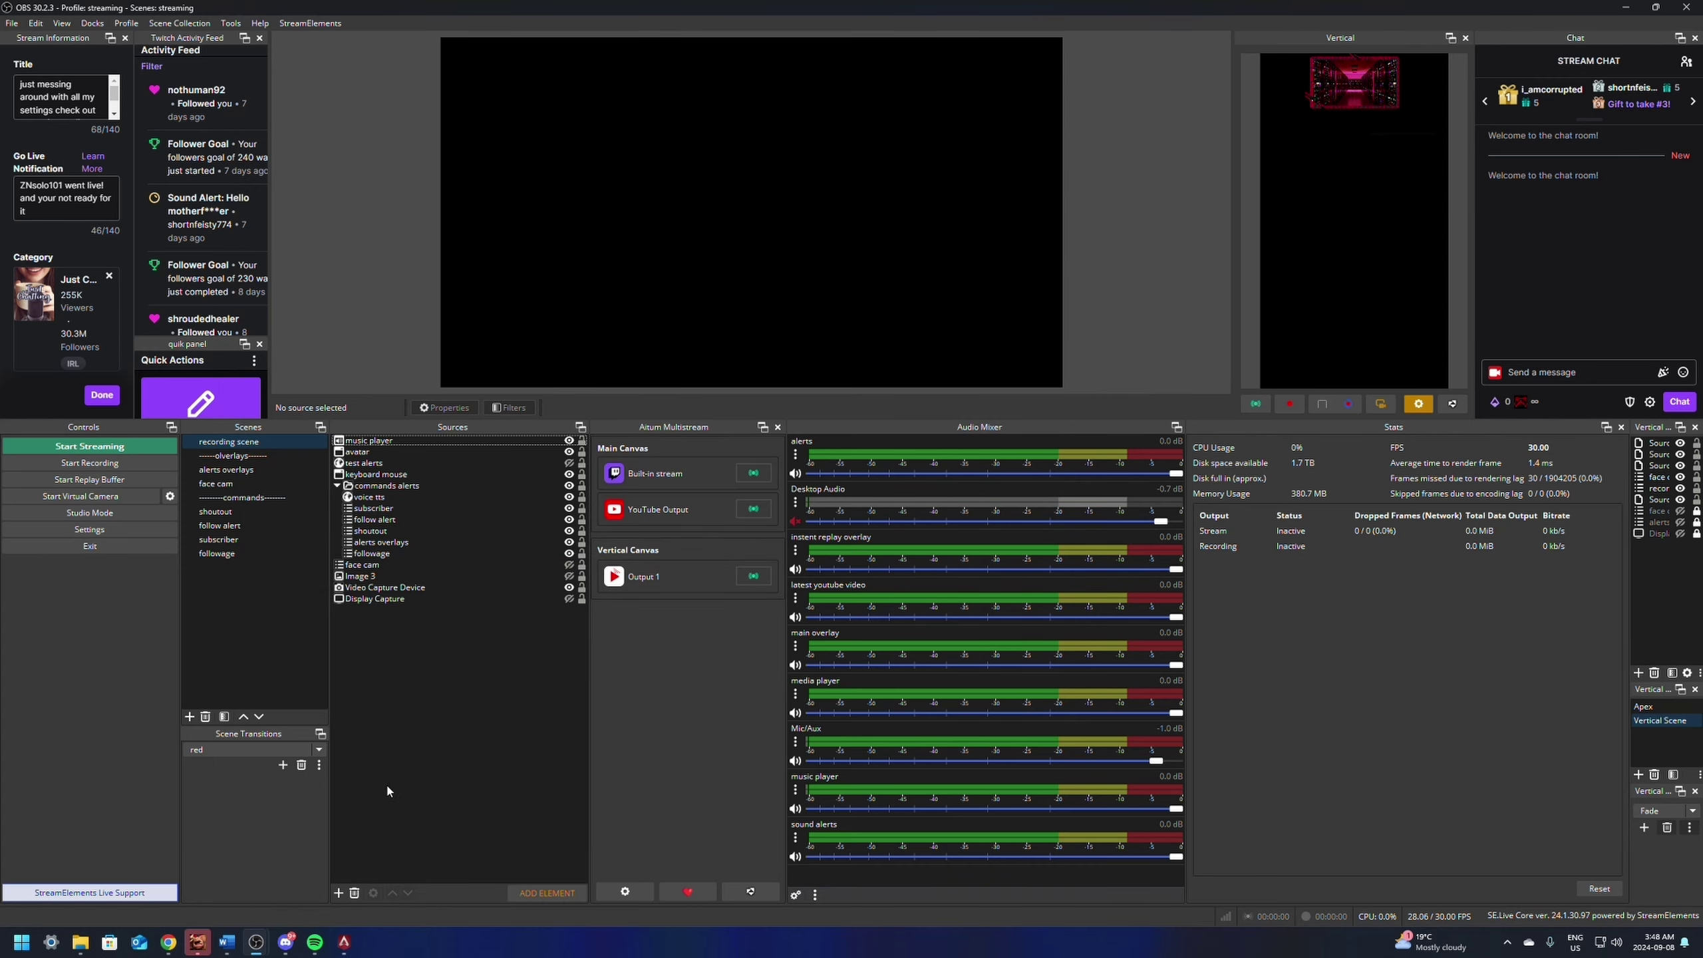
Step: Add a new Application Audio Capture (BETA) source named "game apex" to the recording scene
left_click(339, 893)
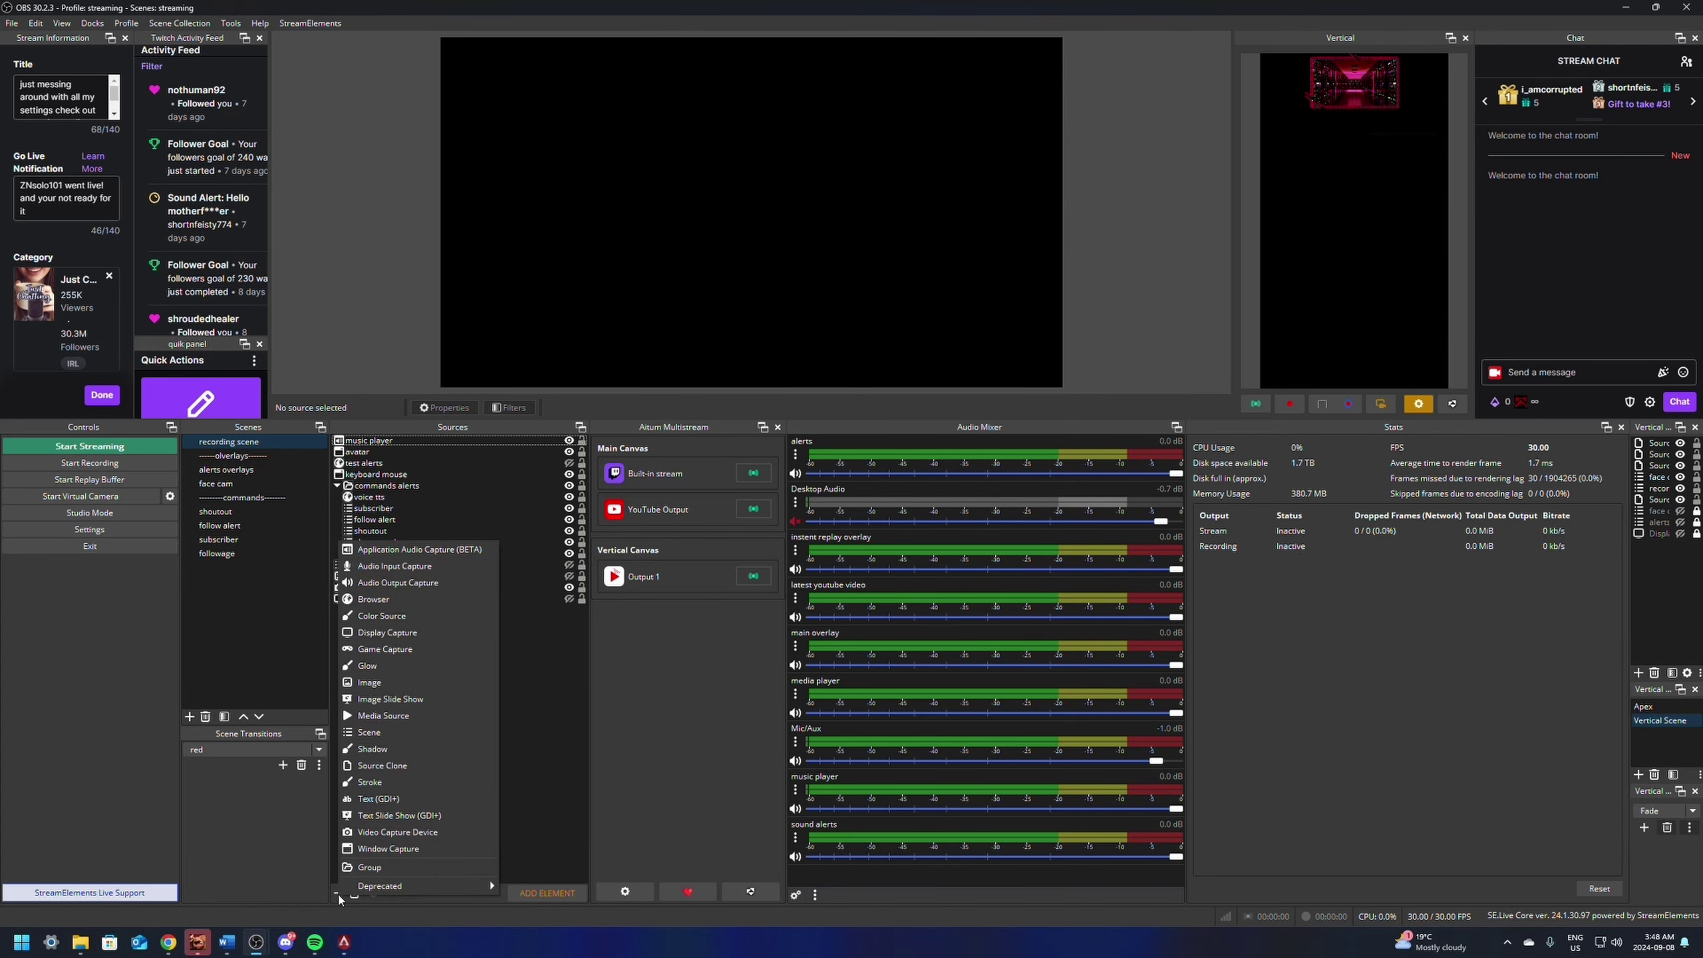
left_click(379, 551)
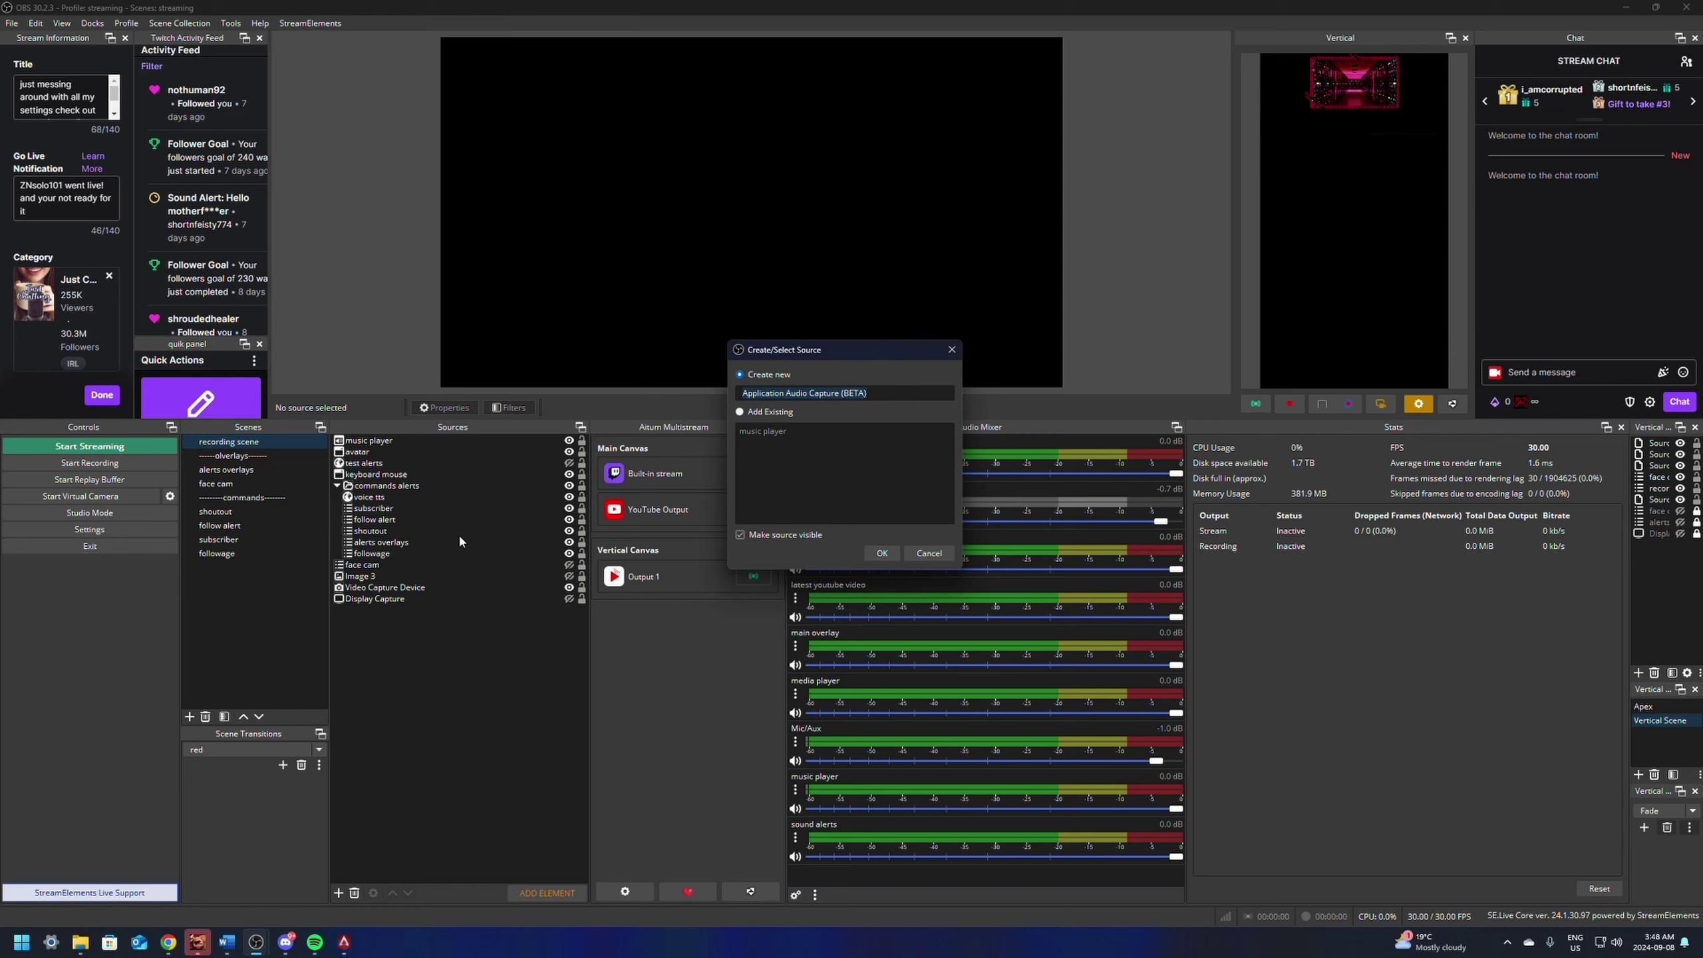
type("game apex")
key("Return")
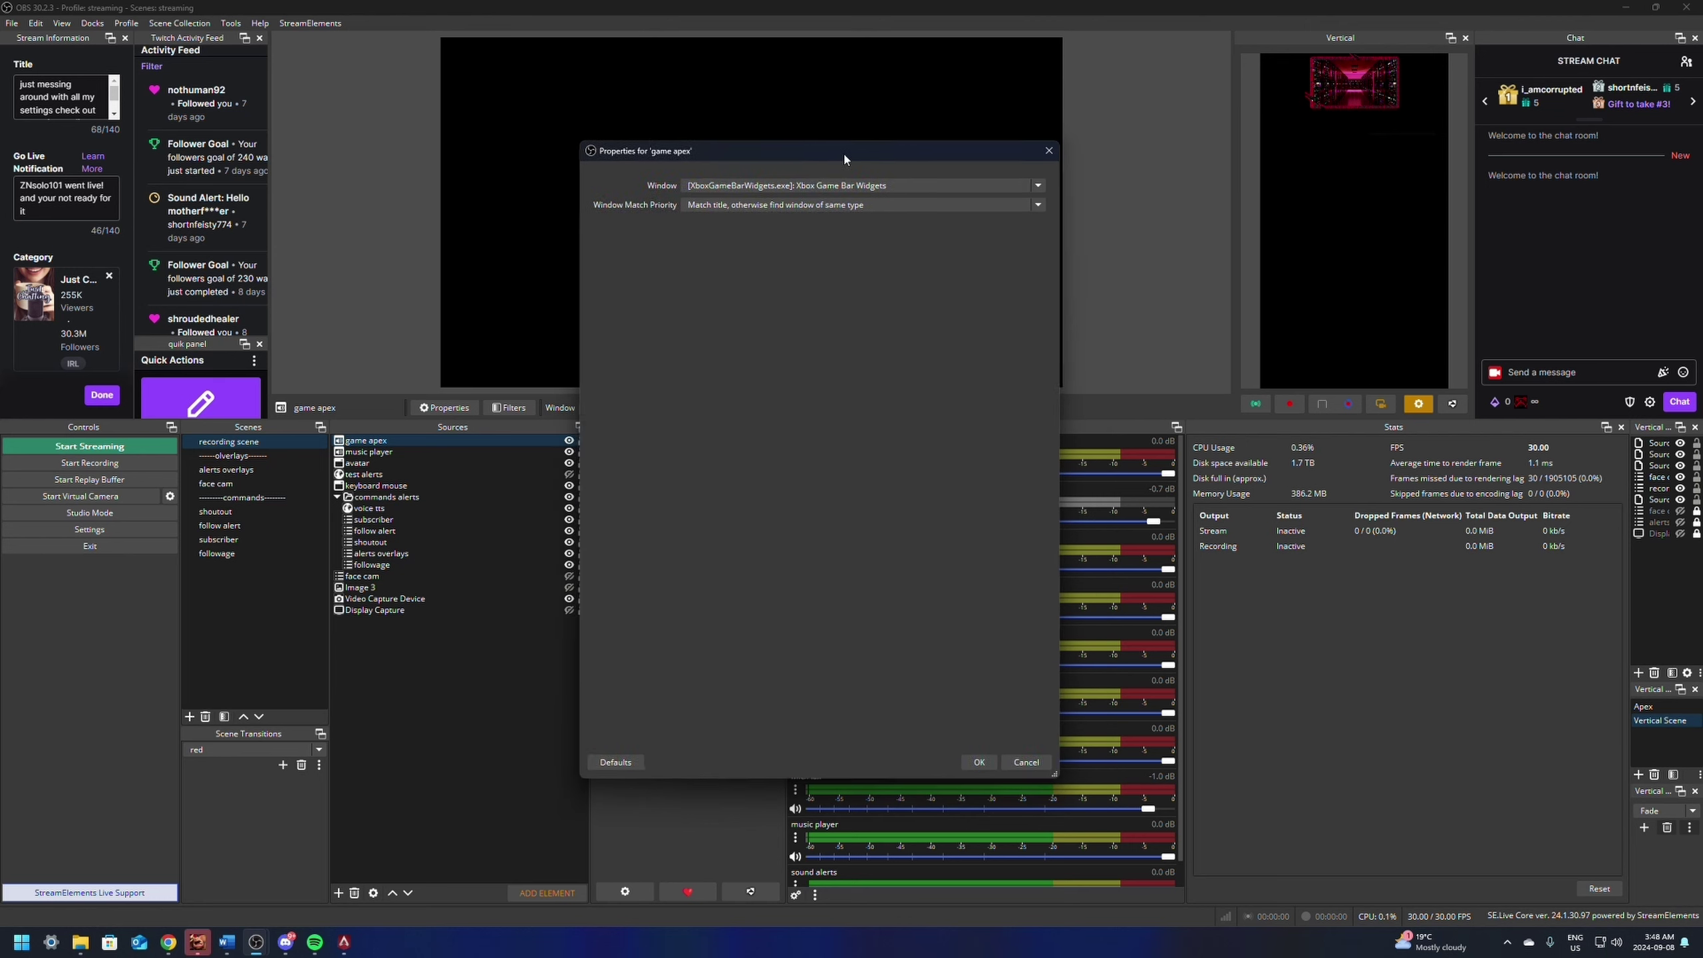
Step: Set the game apex source to capture [r5apex.exe]: Apex Legends, matching title or otherwise a window of same type
left_click(738, 208)
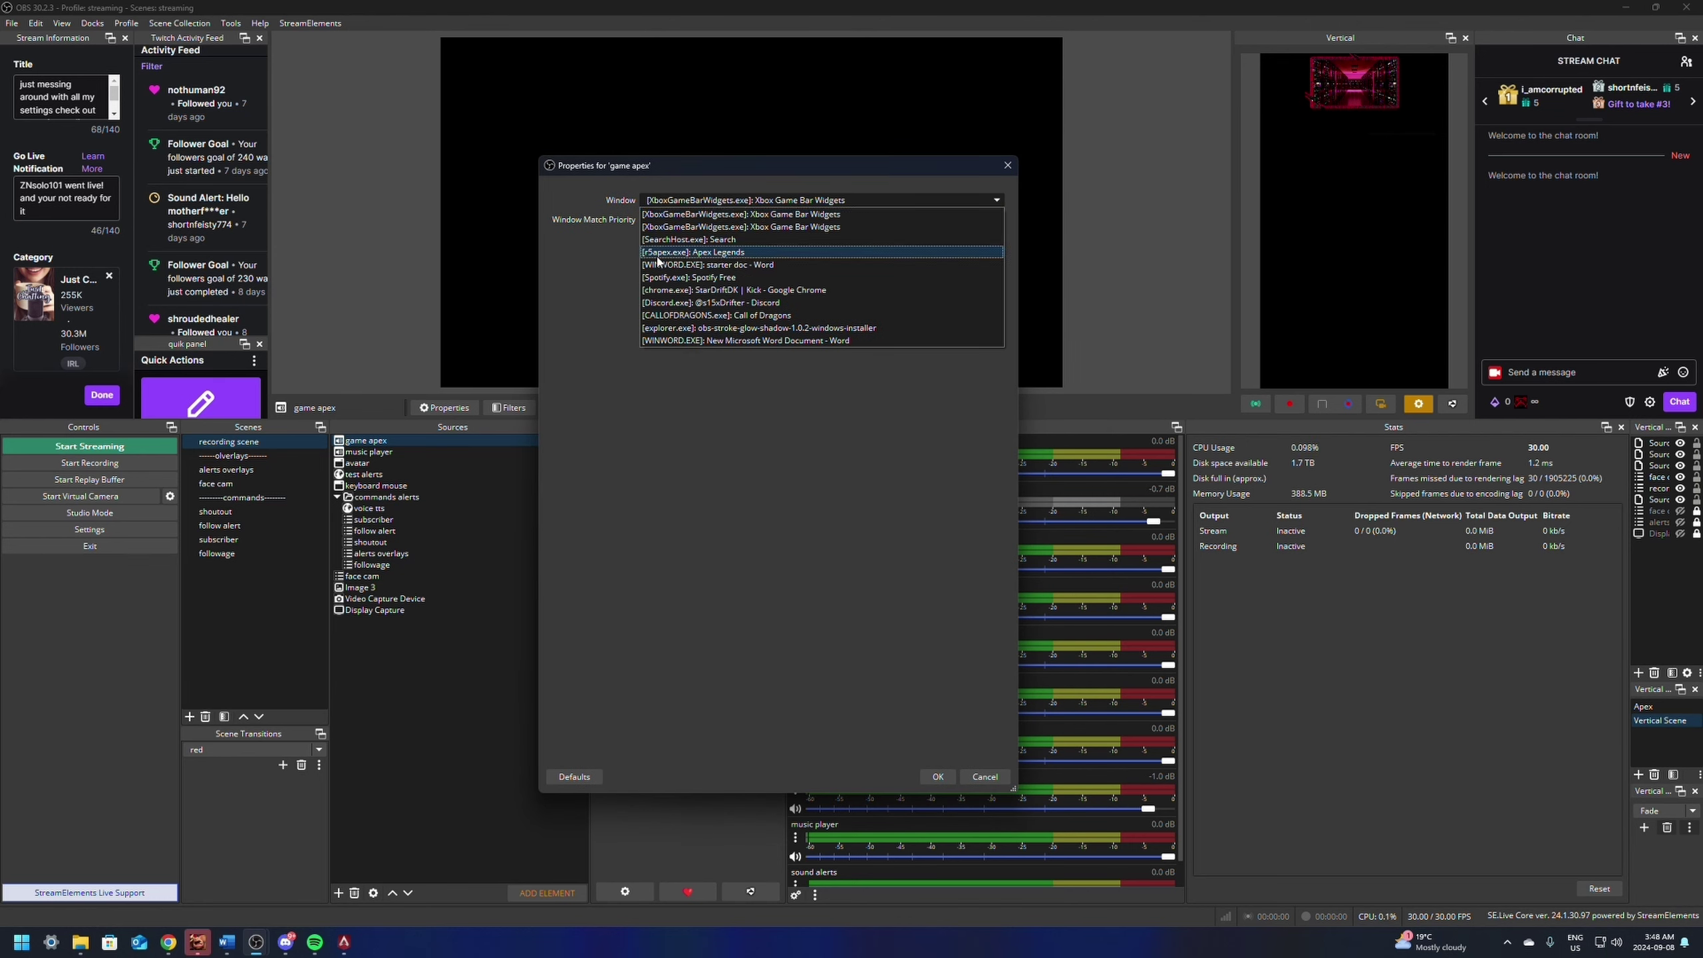
left_click(736, 253)
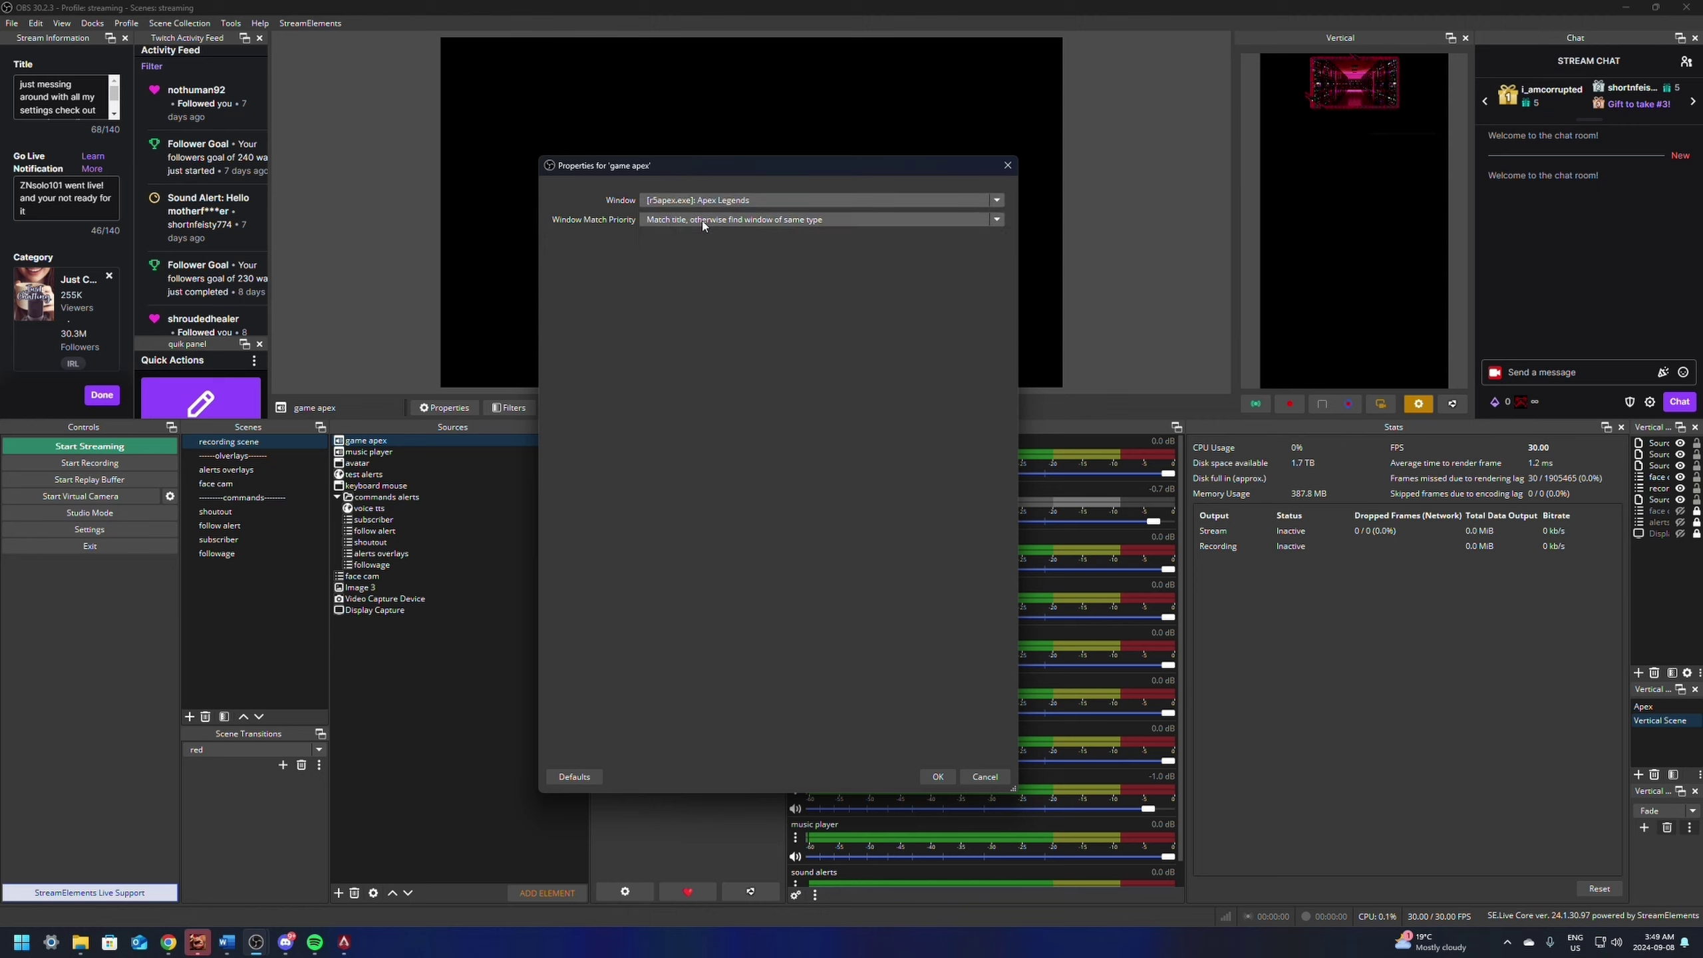
left_click(796, 220)
left_click(799, 222)
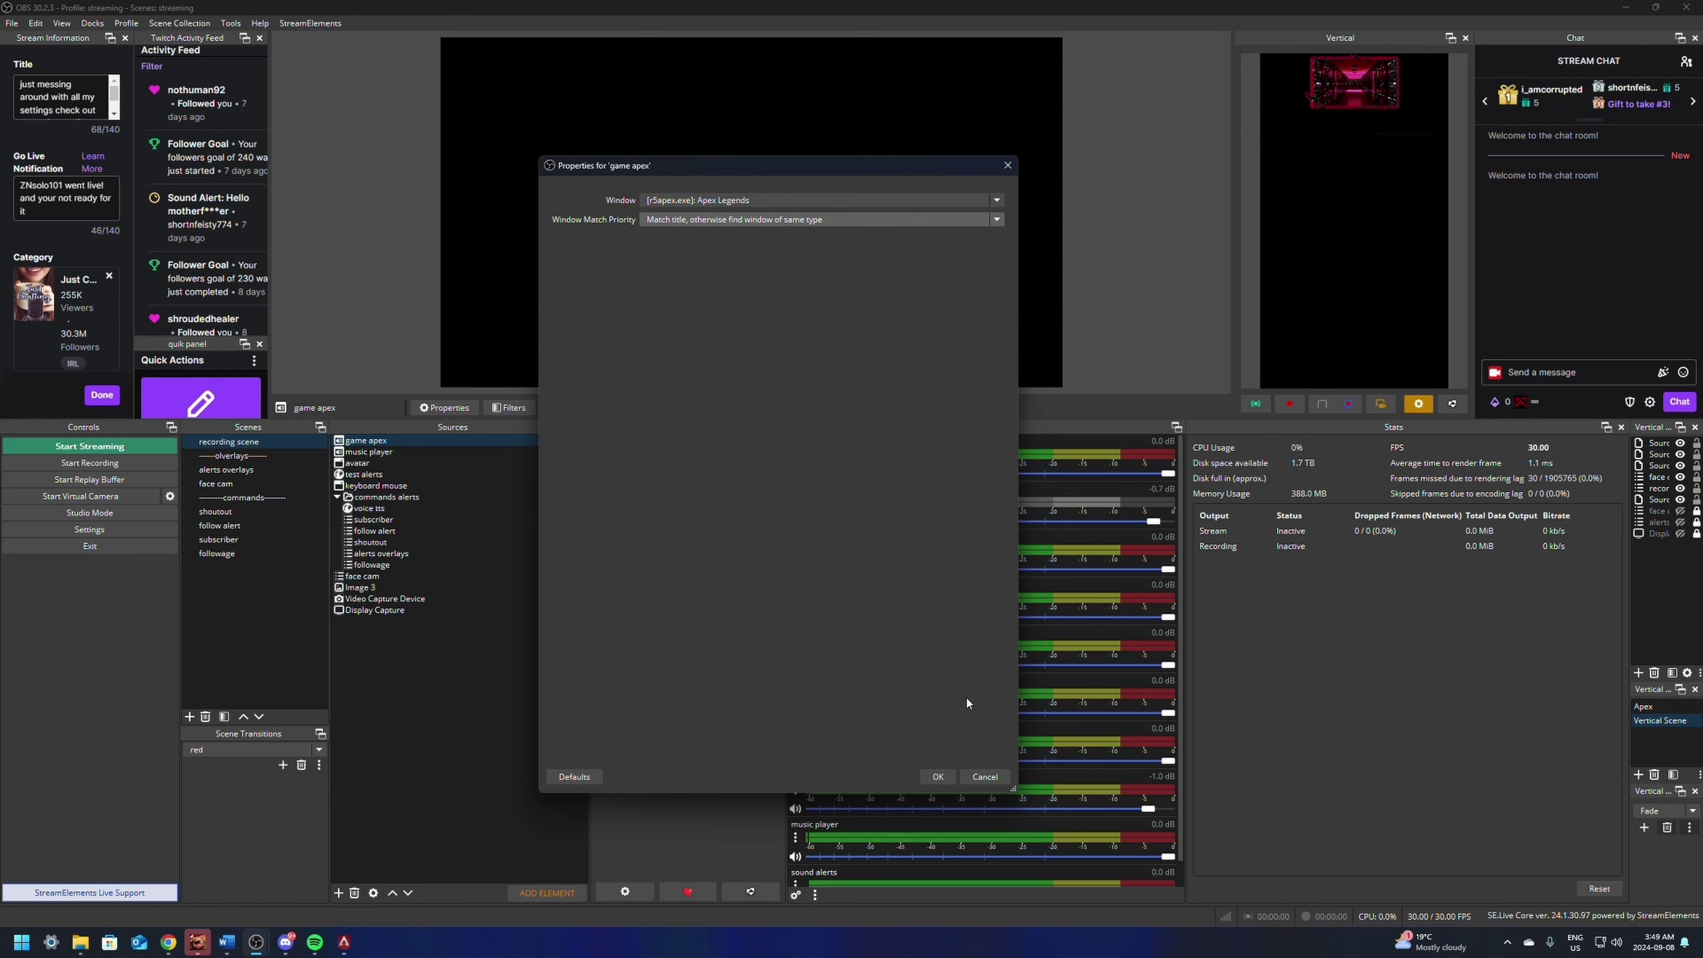
left_click(937, 777)
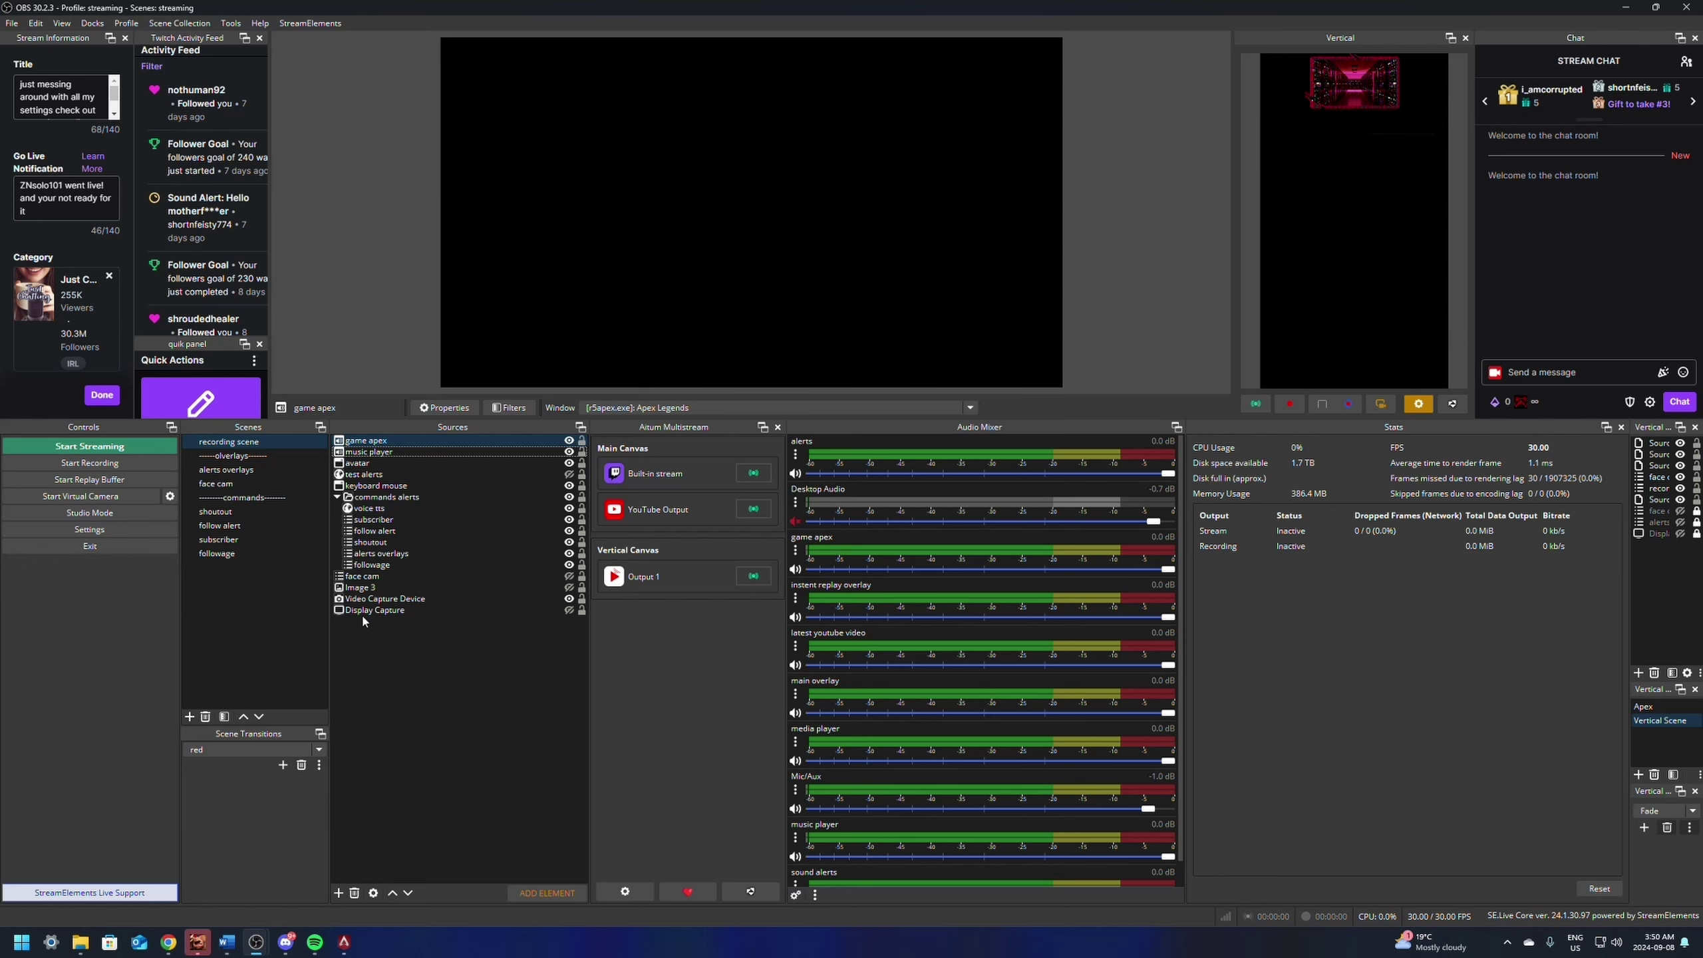
Step: Add a new Application Audio Capture (BETA) source named "webpages" to the recording scene
left_click(447, 682)
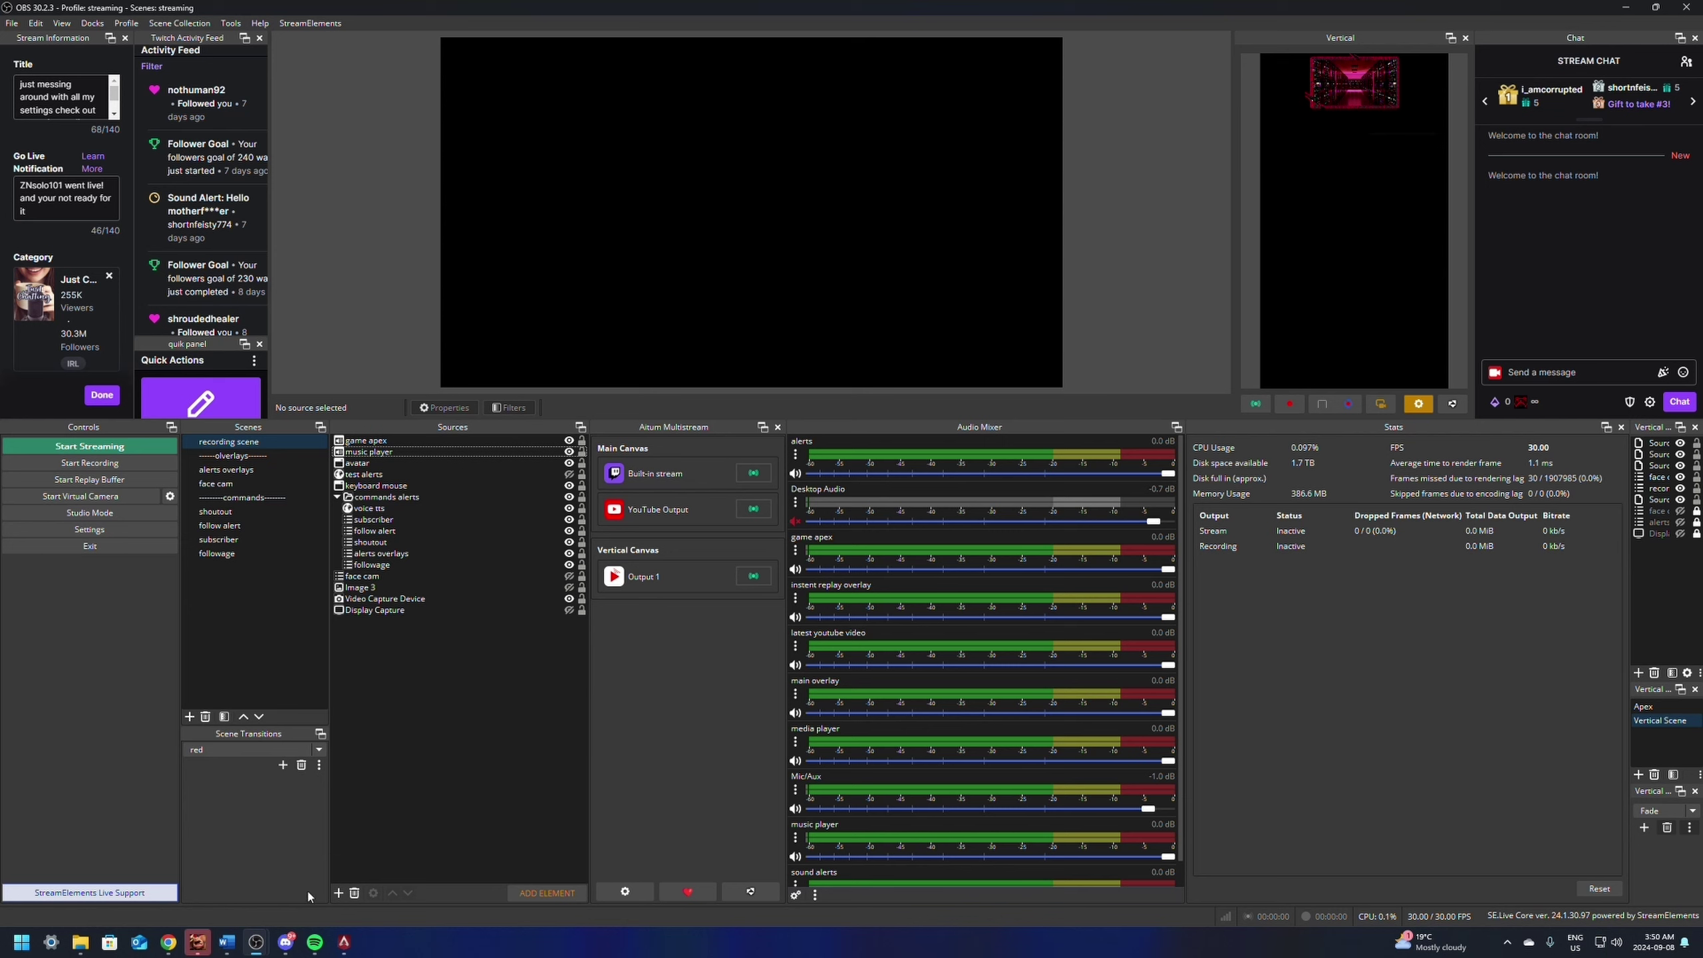
left_click(339, 893)
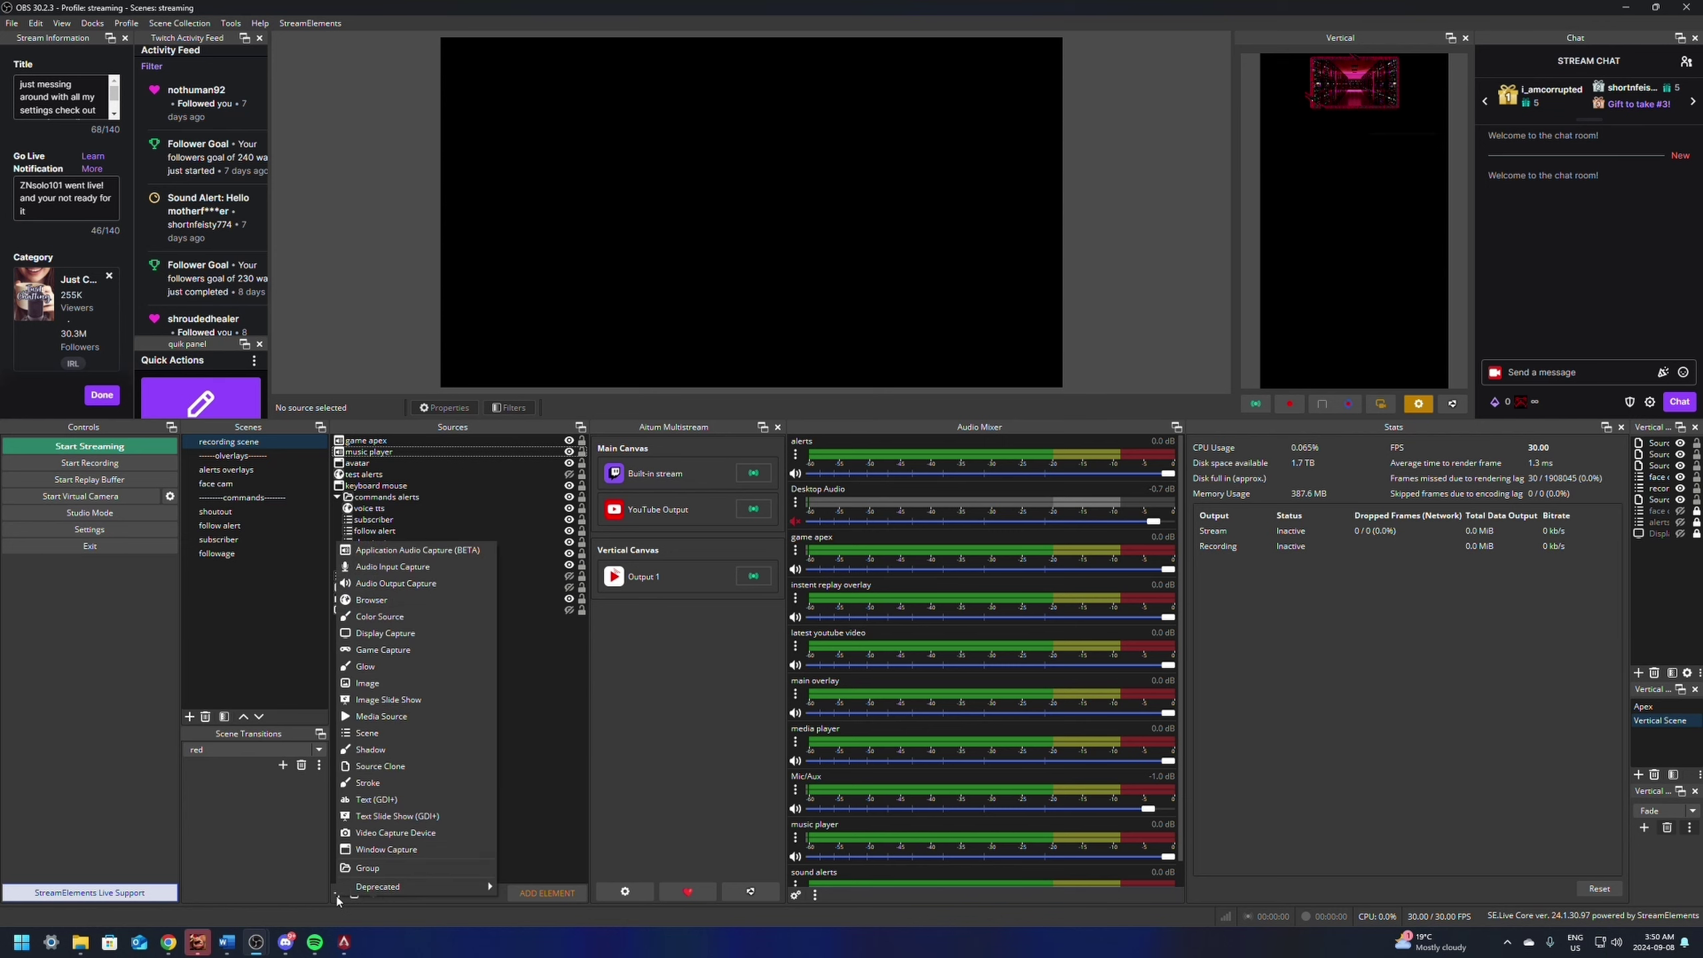
left_click(398, 552)
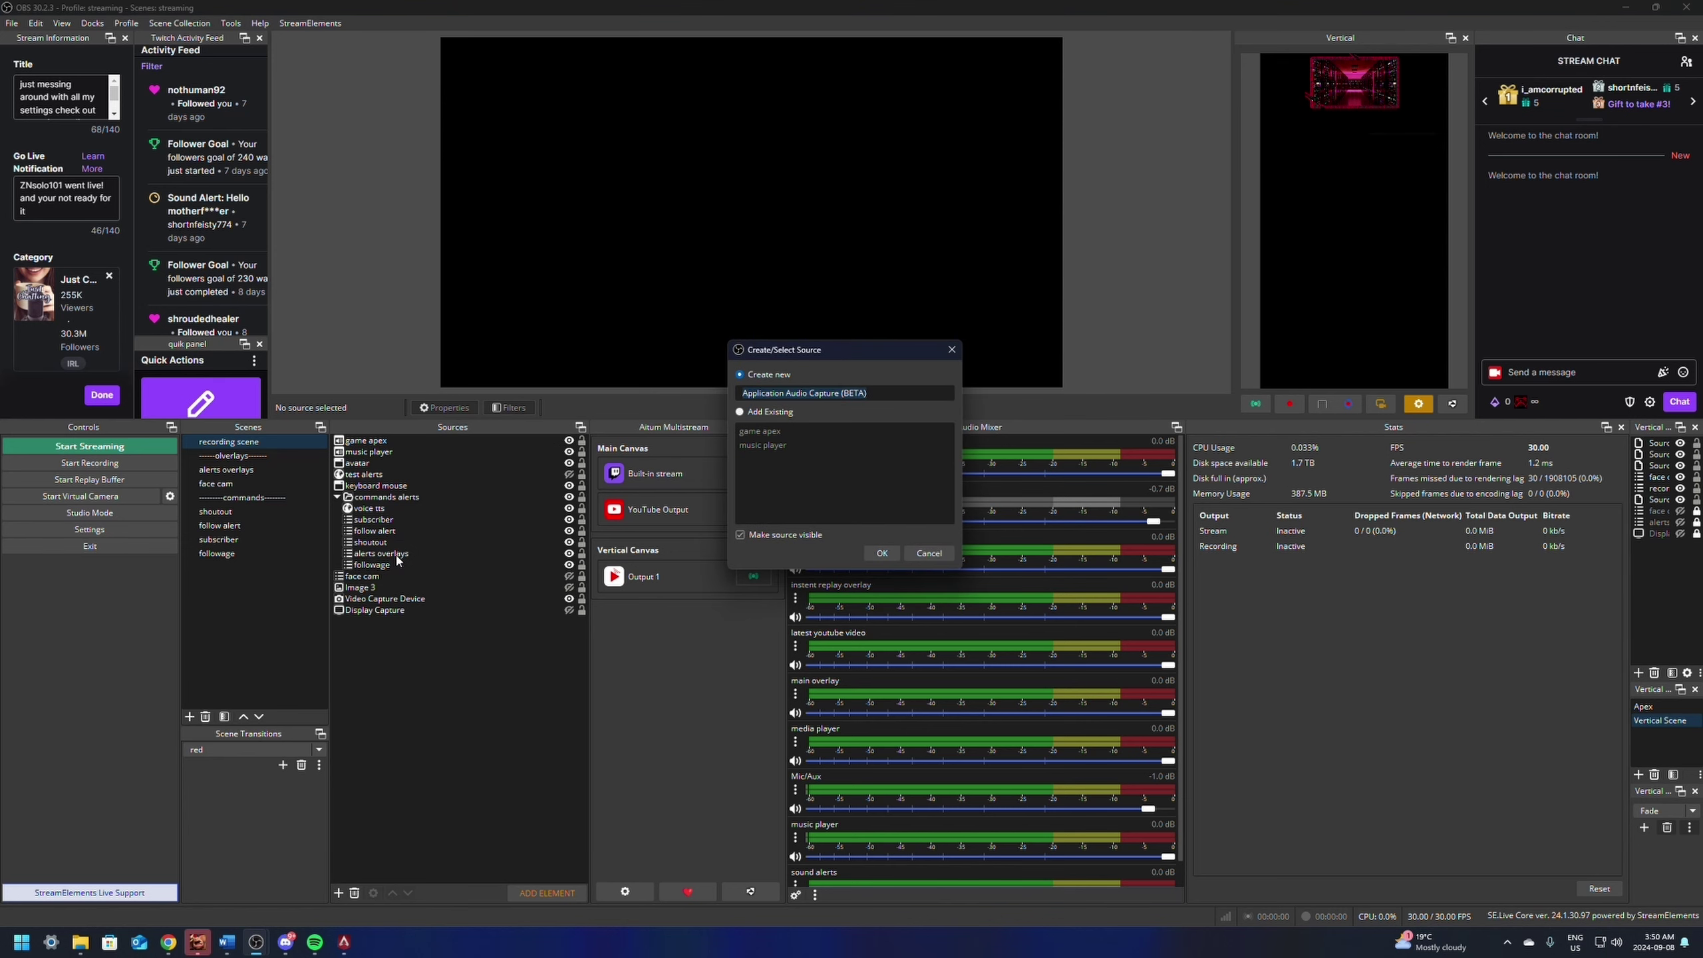
type("wabpages")
left_click(885, 556)
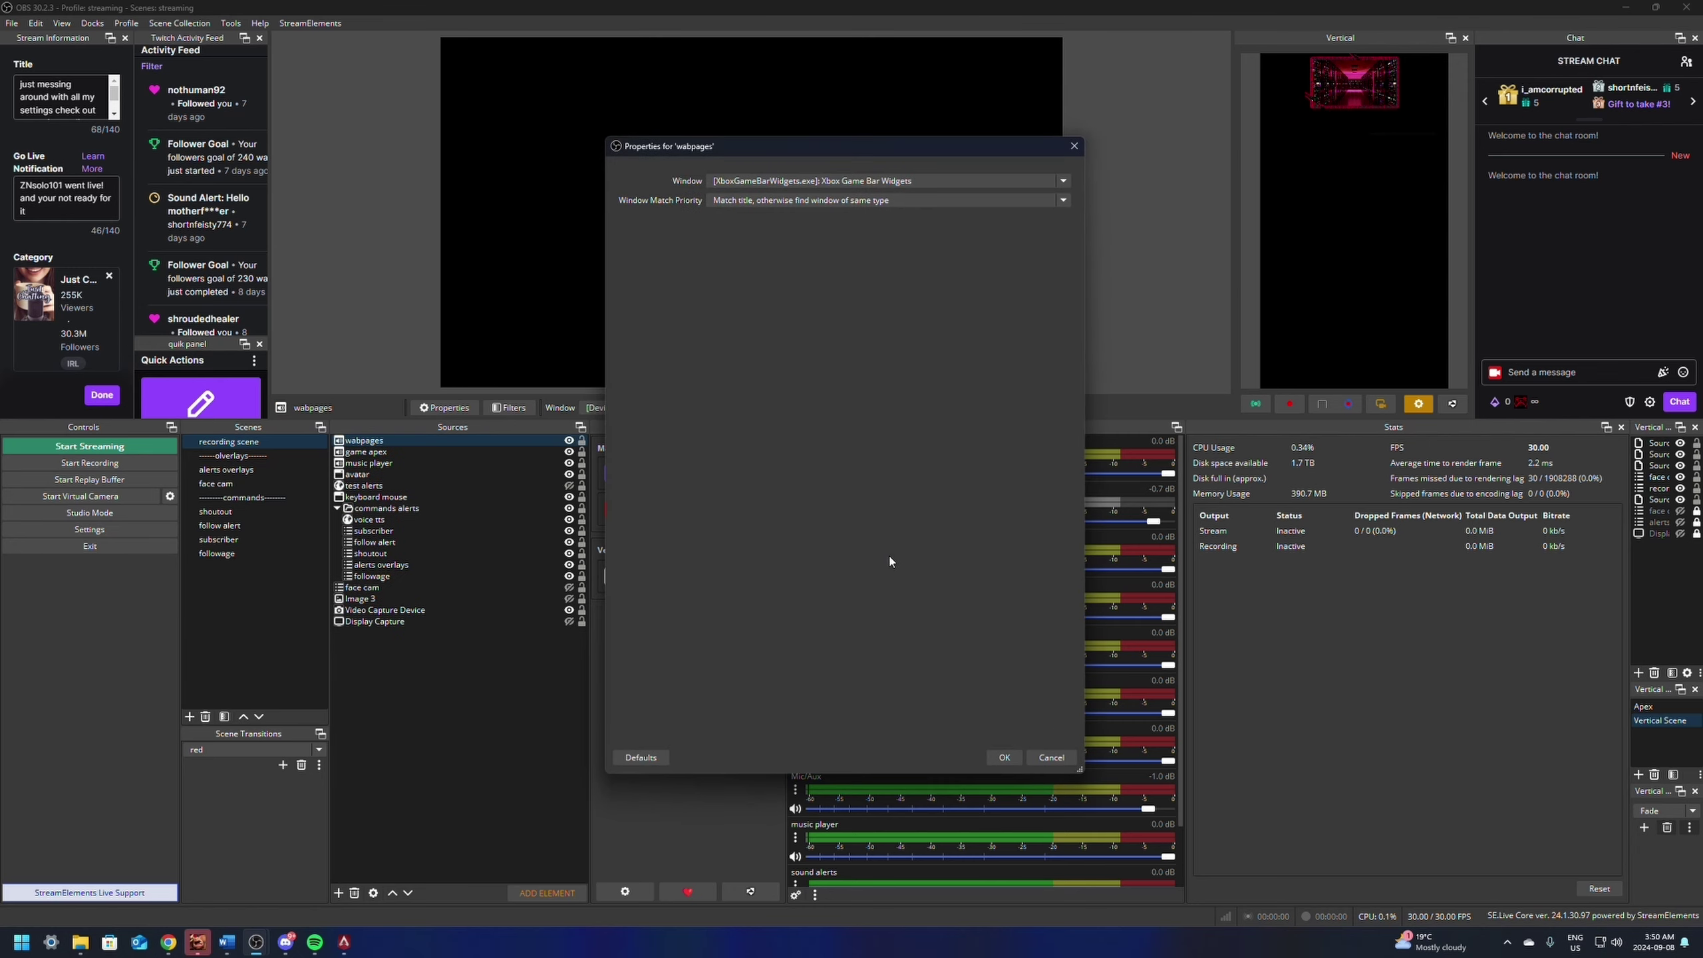
Step: Set the webpages source to capture the [chrome.exe] Kick - Google Chrome window and check its channel in the audio mixer
left_click(800, 180)
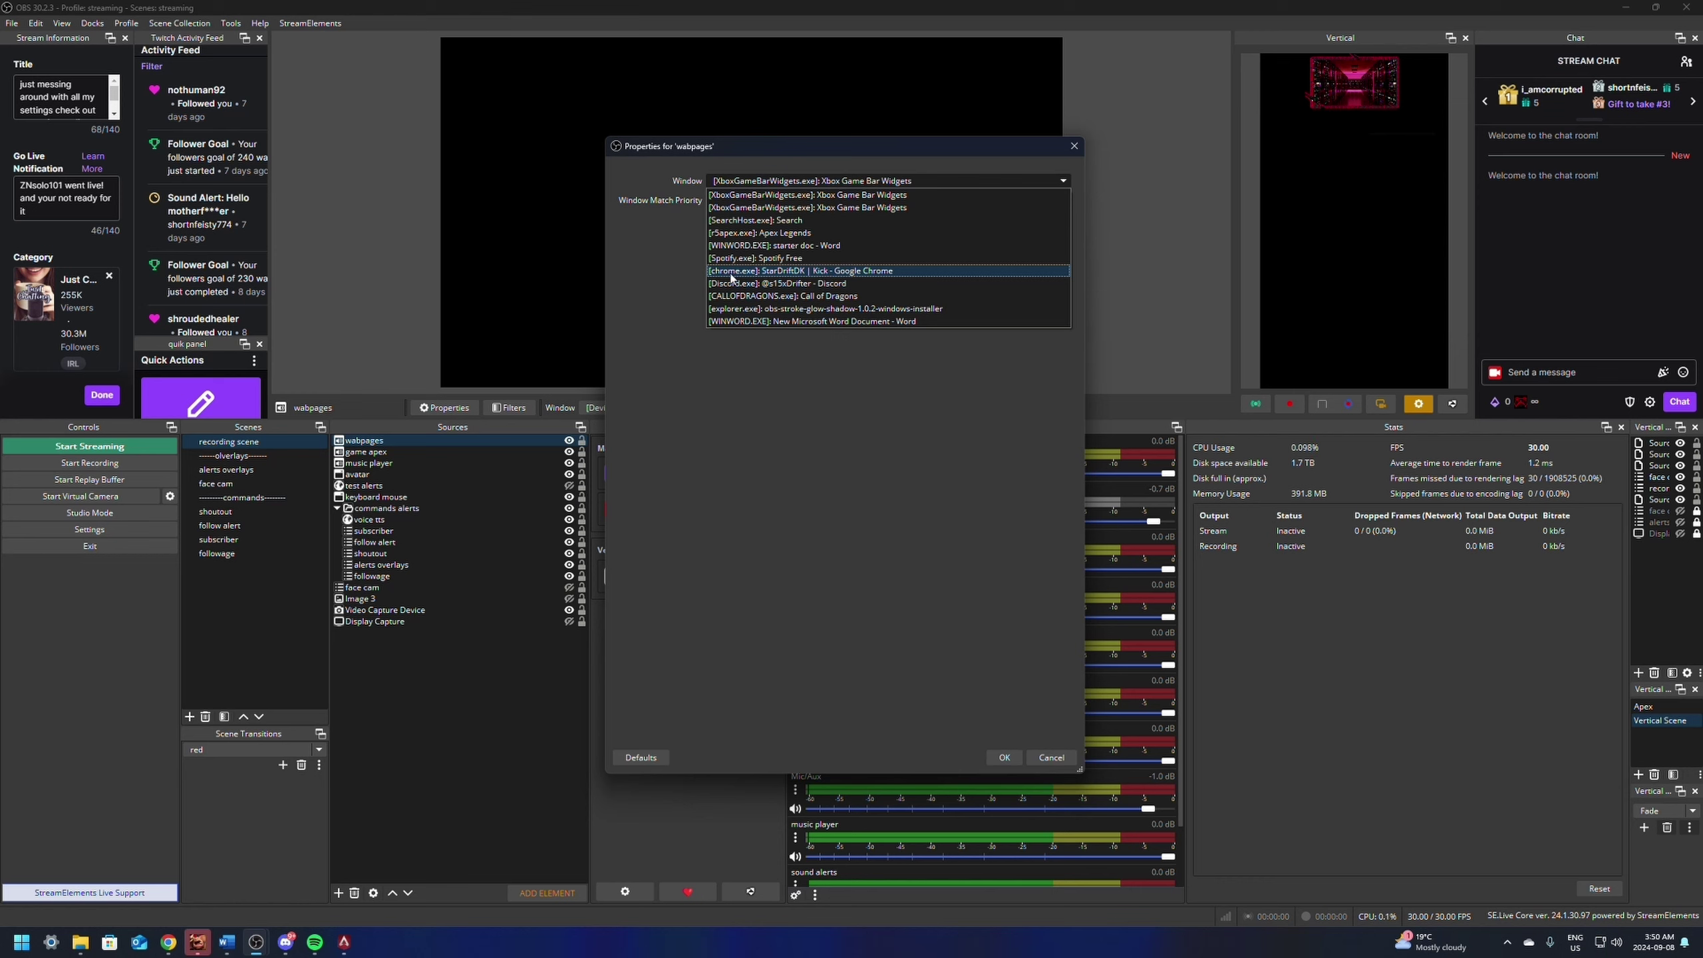
left_click(804, 270)
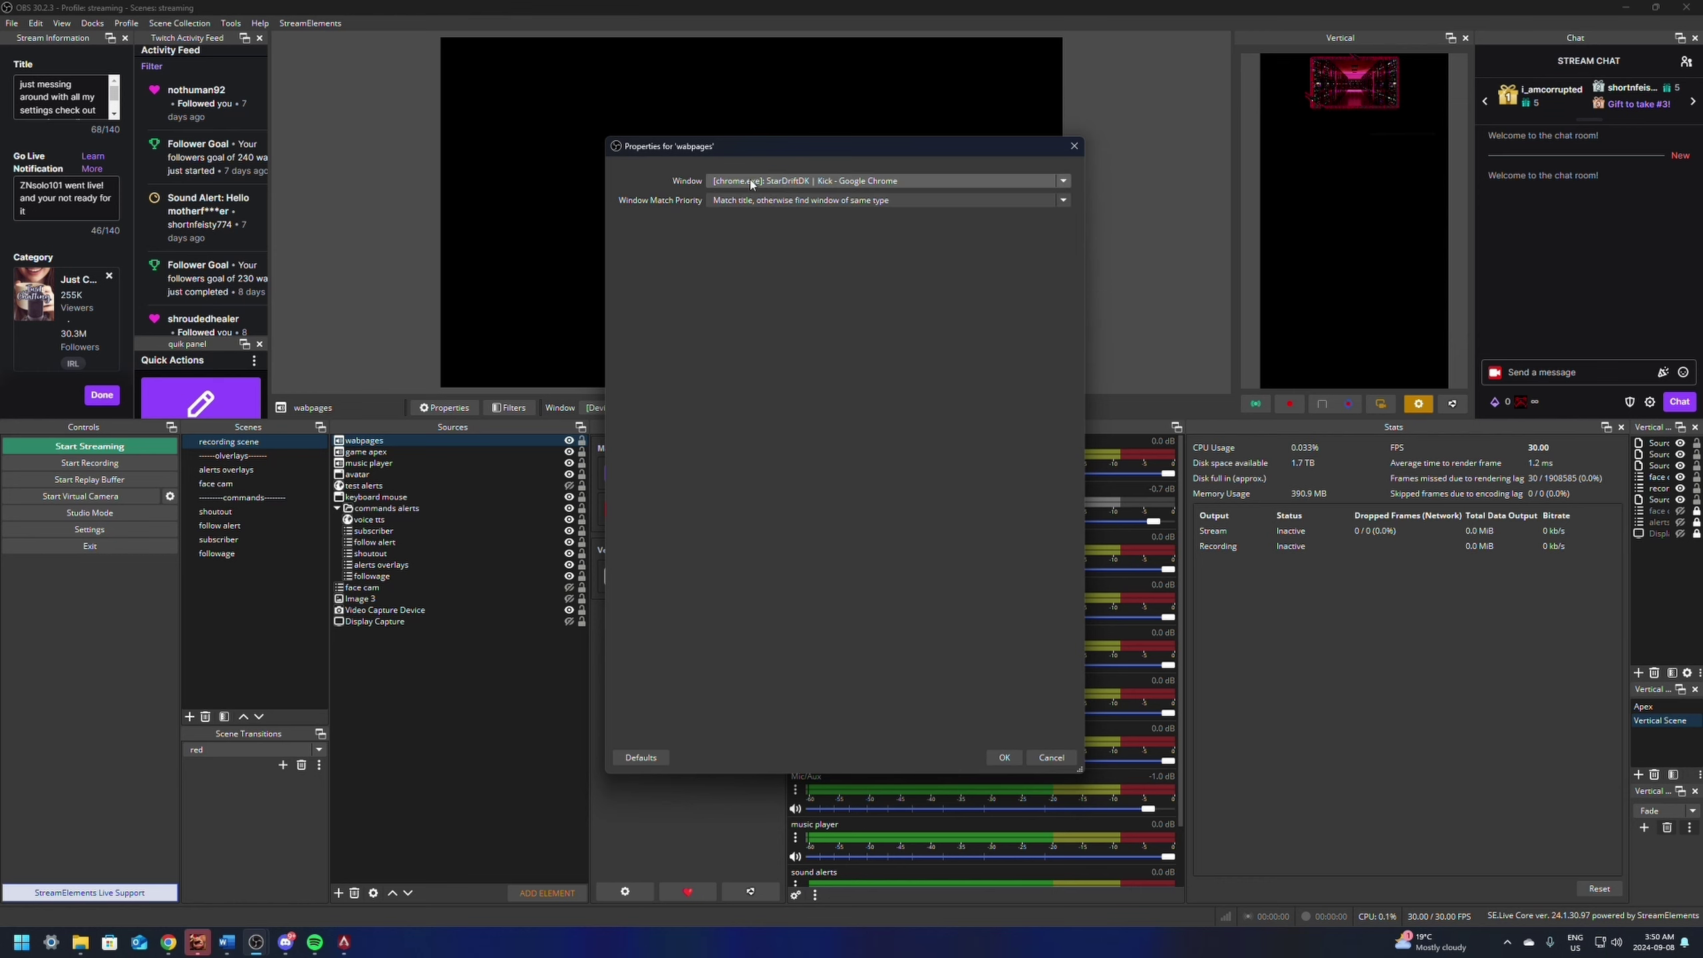
left_click(1003, 757)
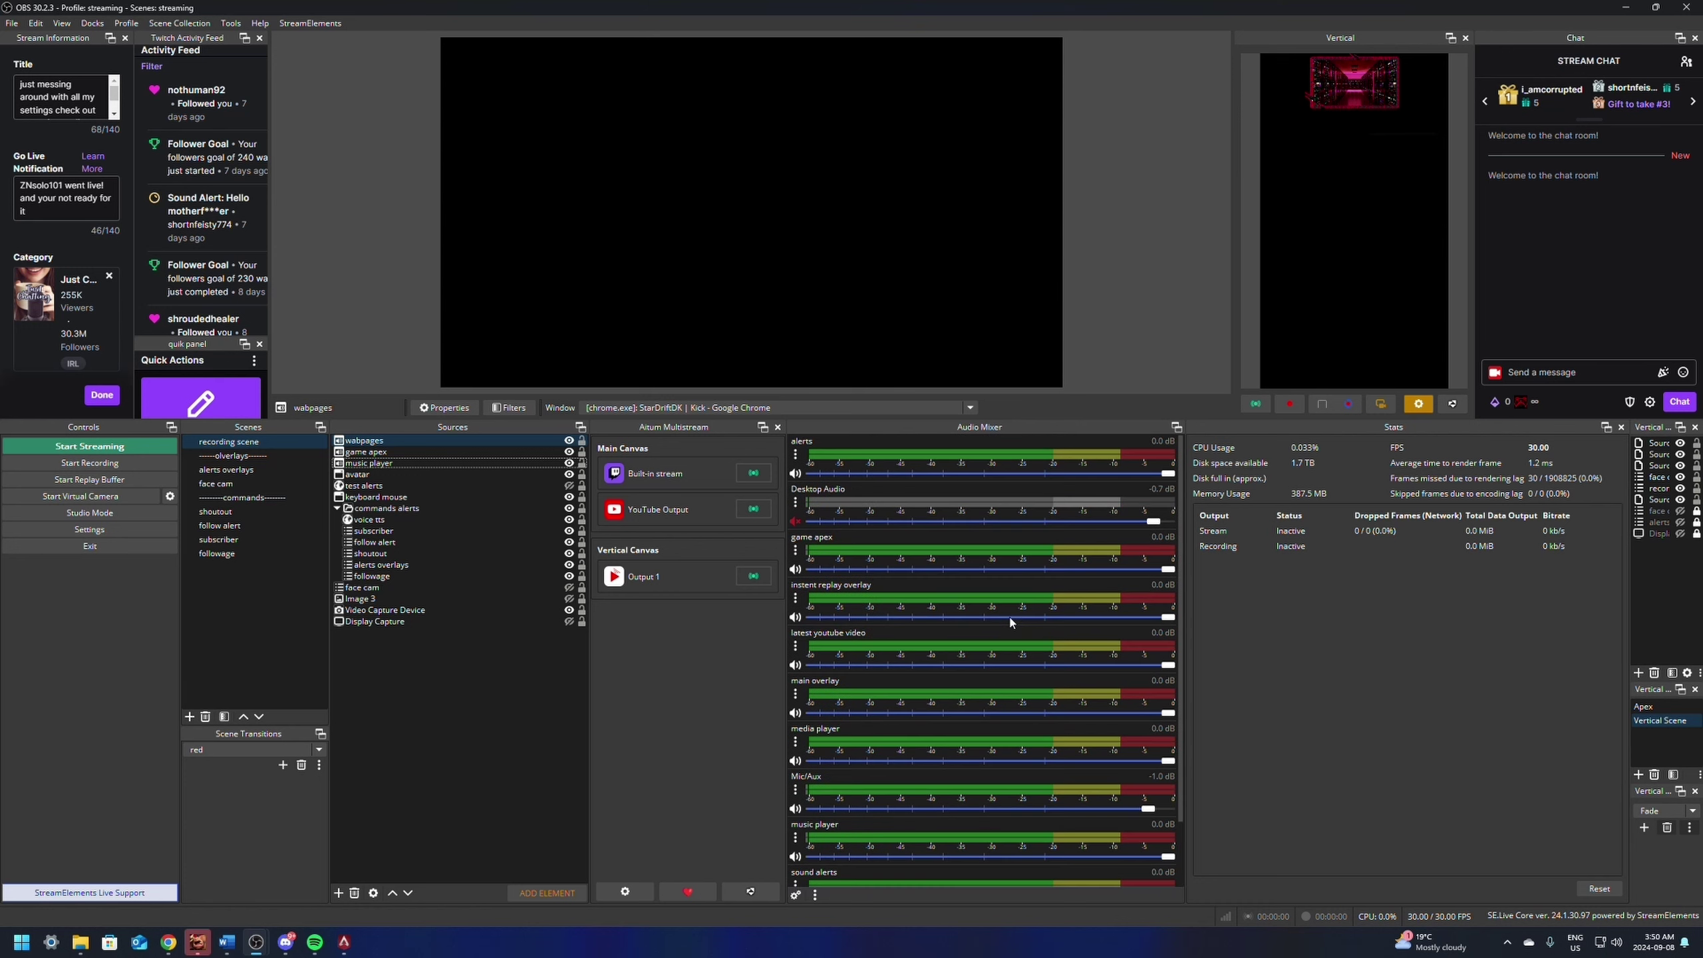
scroll(1011, 622, "down", 2)
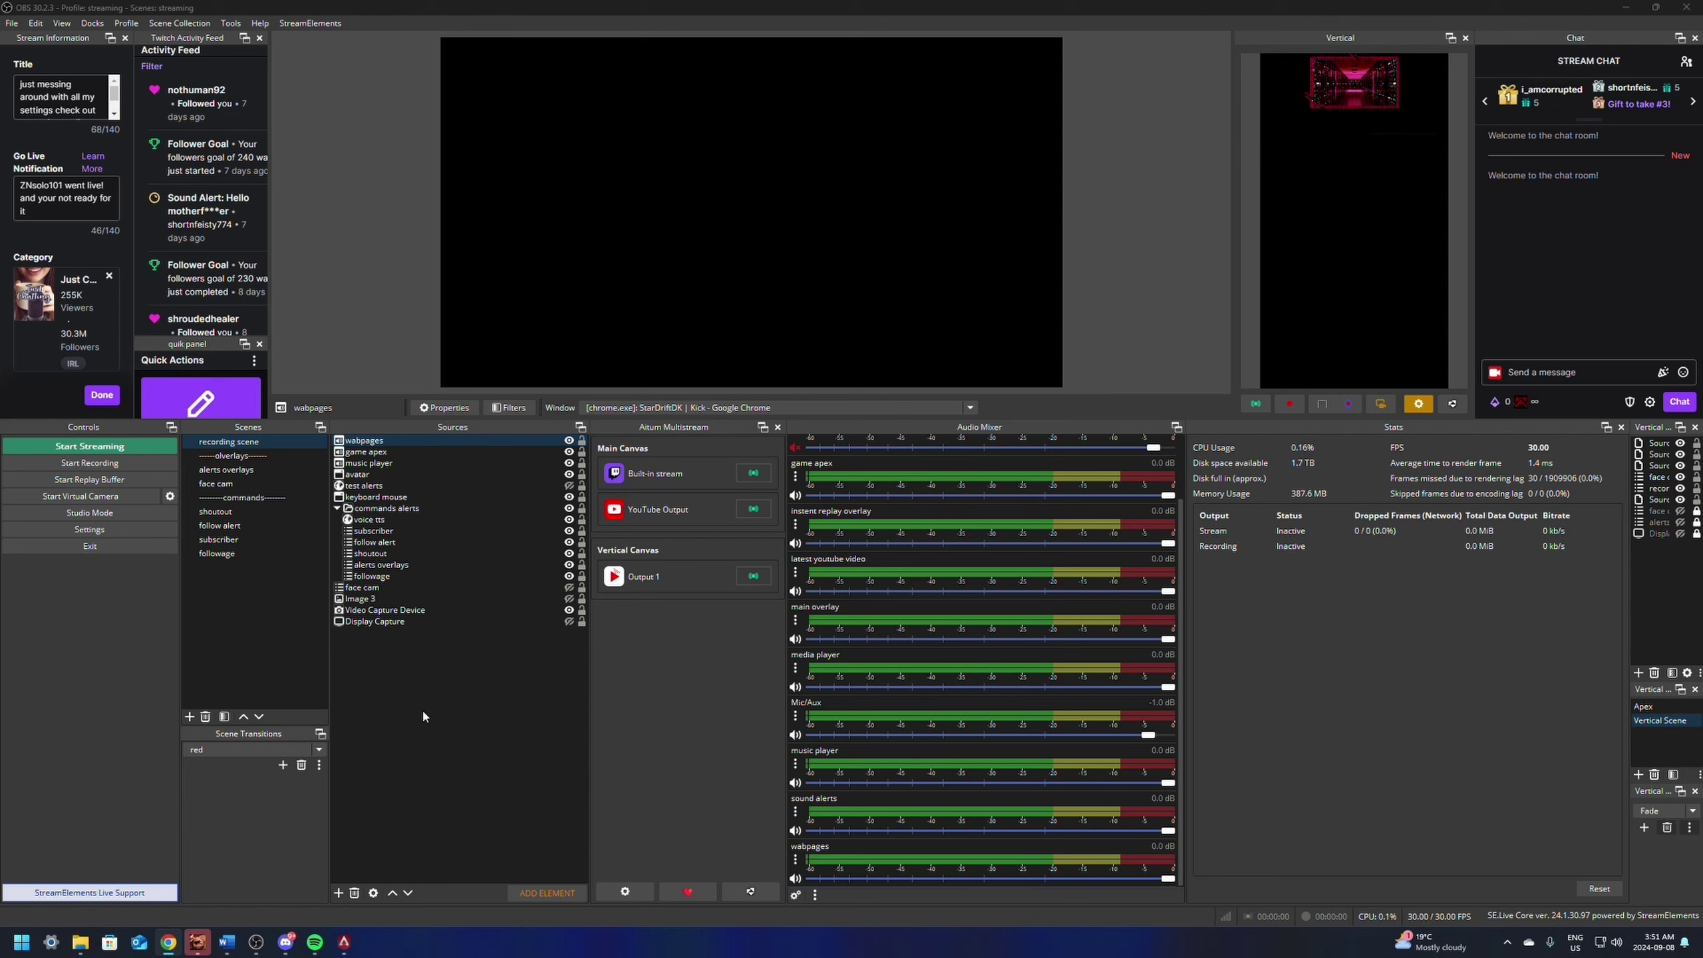
Step: Add a new Window Capture source named "game browser" to the recording scene
left_click(339, 893)
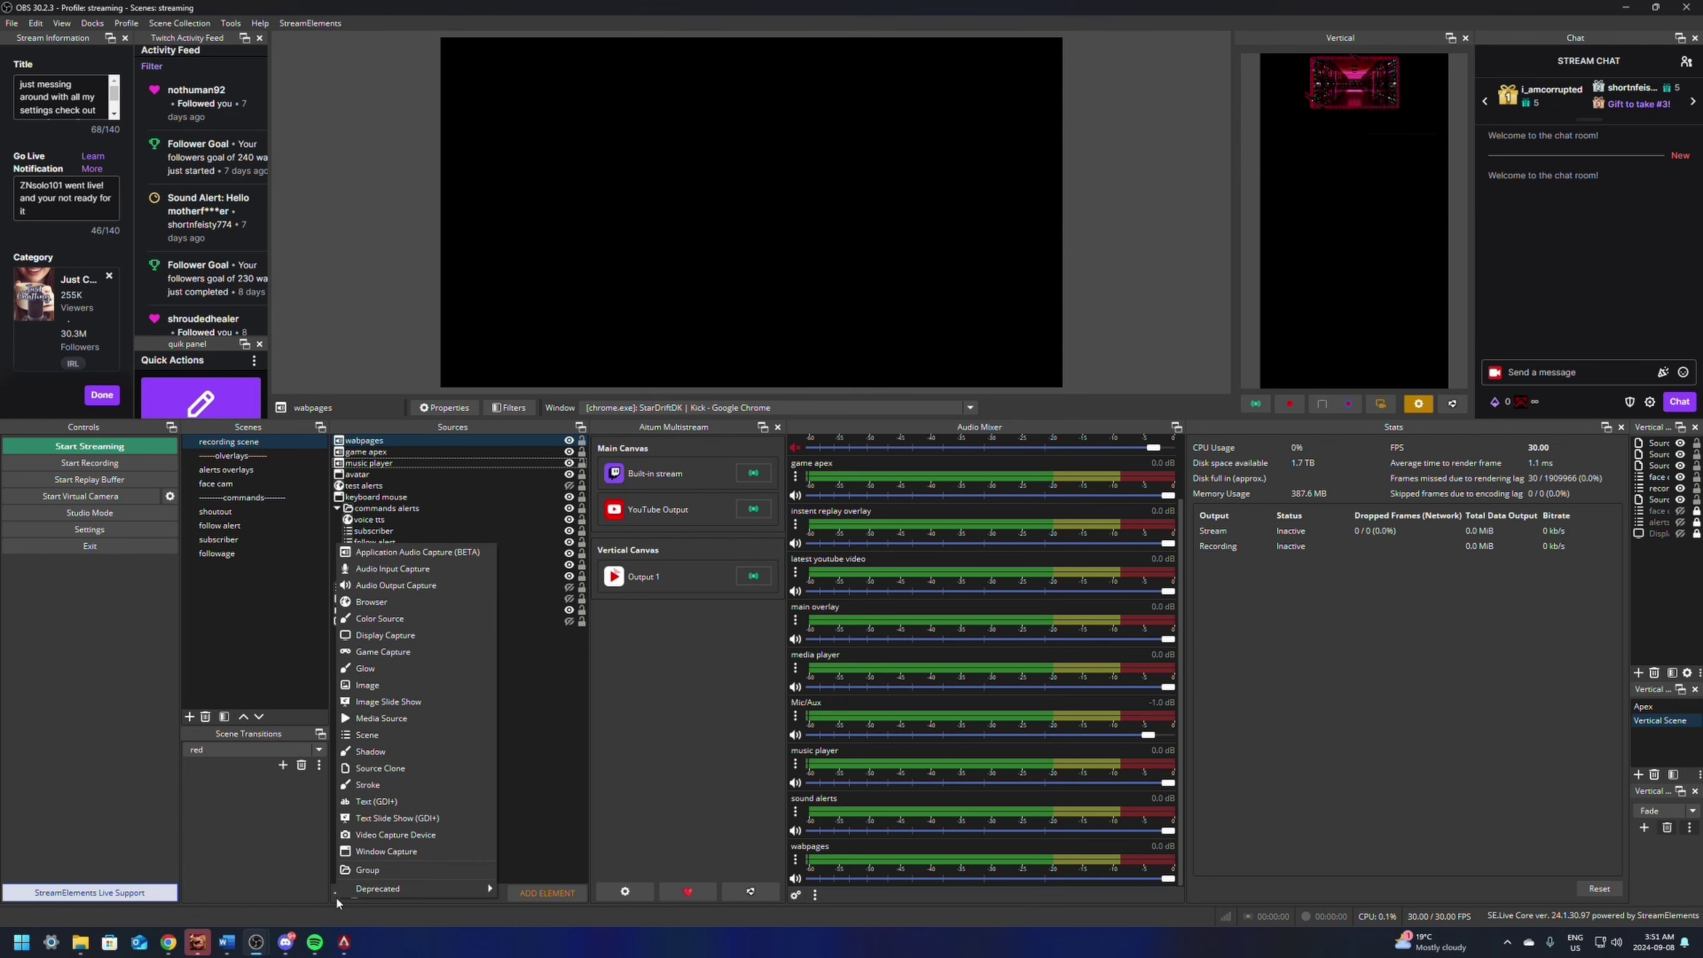
left_click(388, 851)
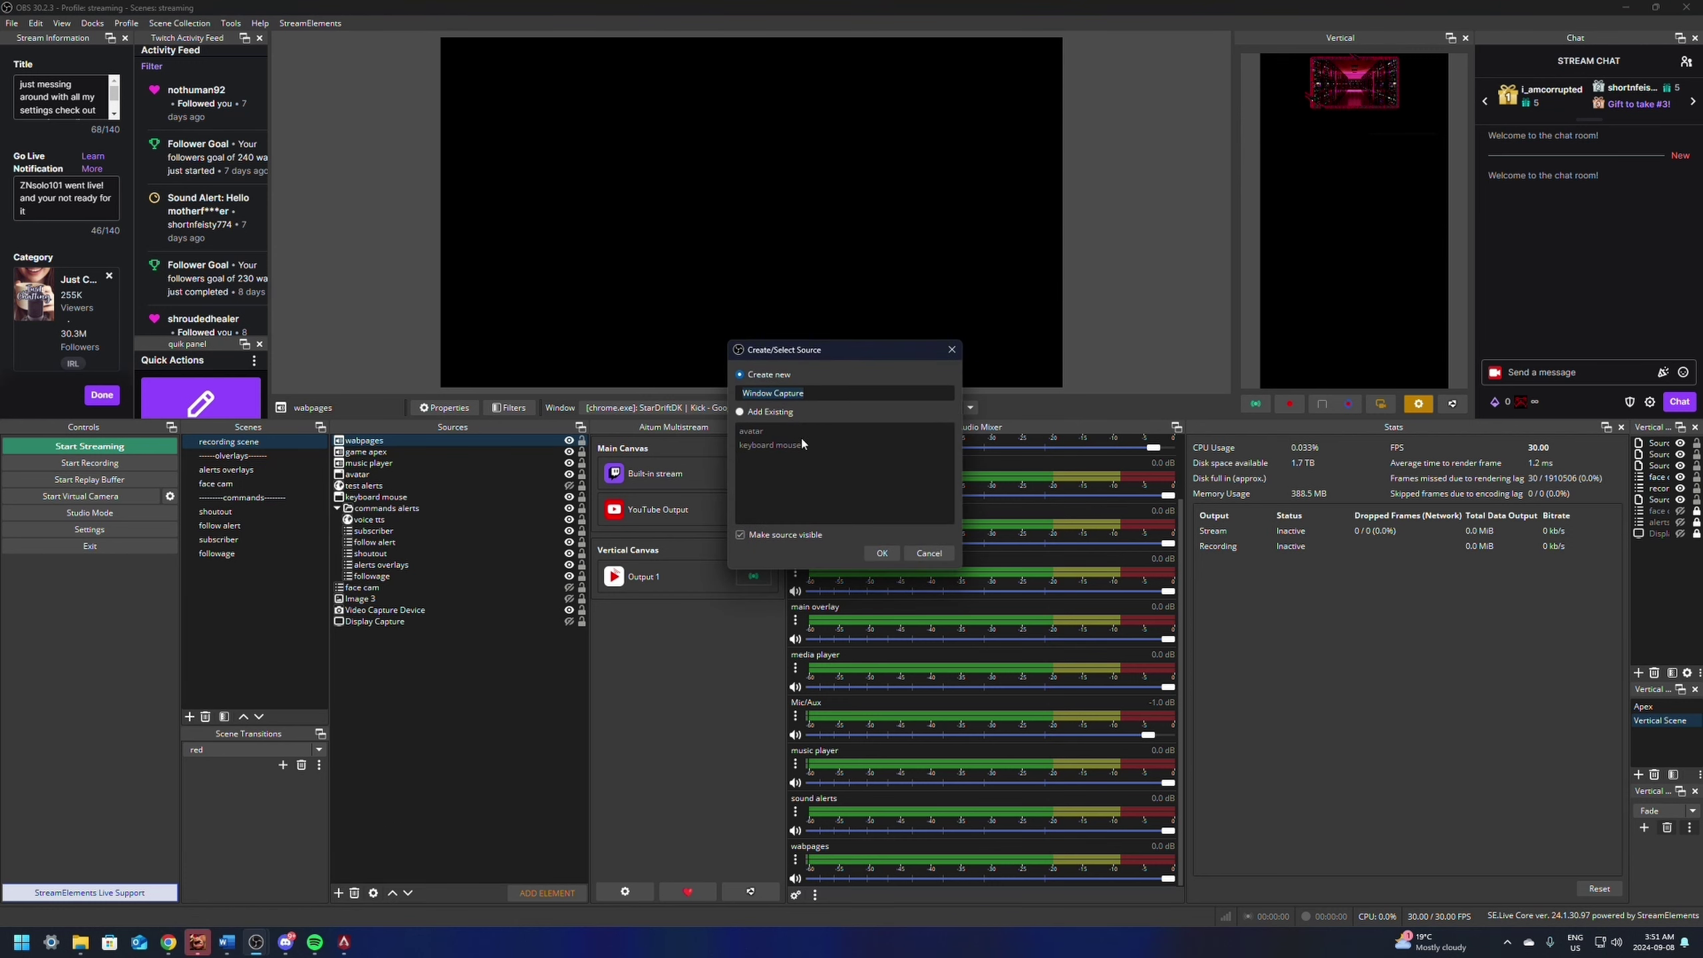
key("End")
type("aame browser")
left_click(881, 553)
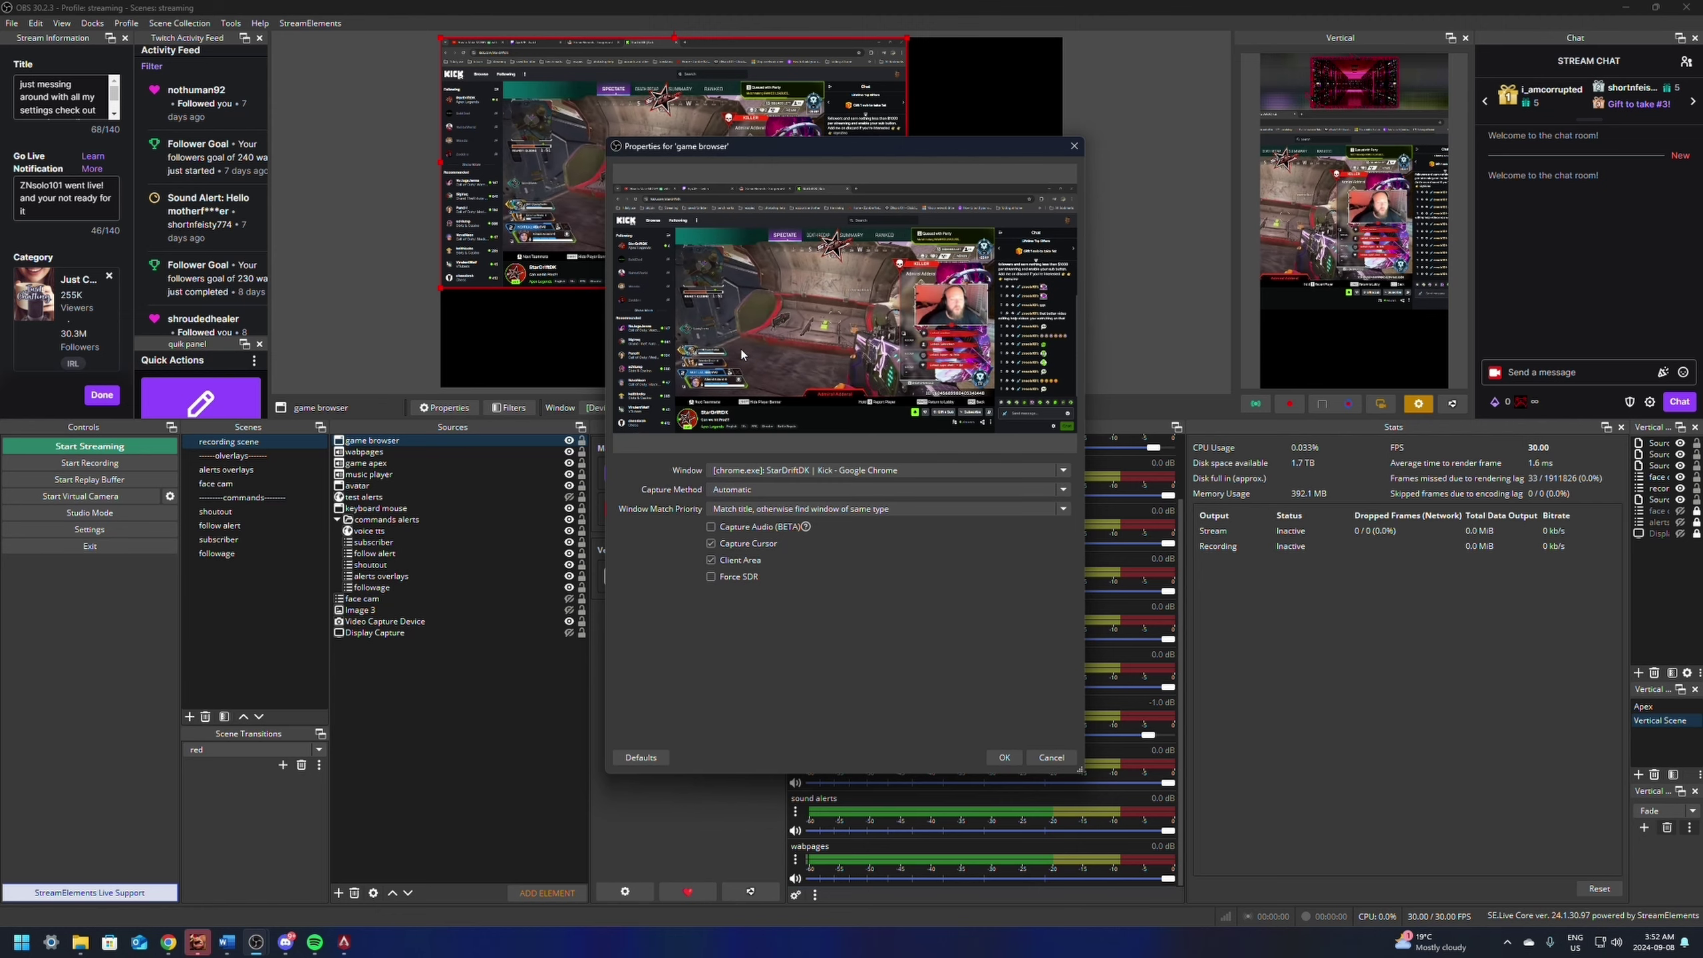
Step: Try the Windows 10 (1903 and up) capture method for the game browser source, and return it to Automatic
left_click(748, 489)
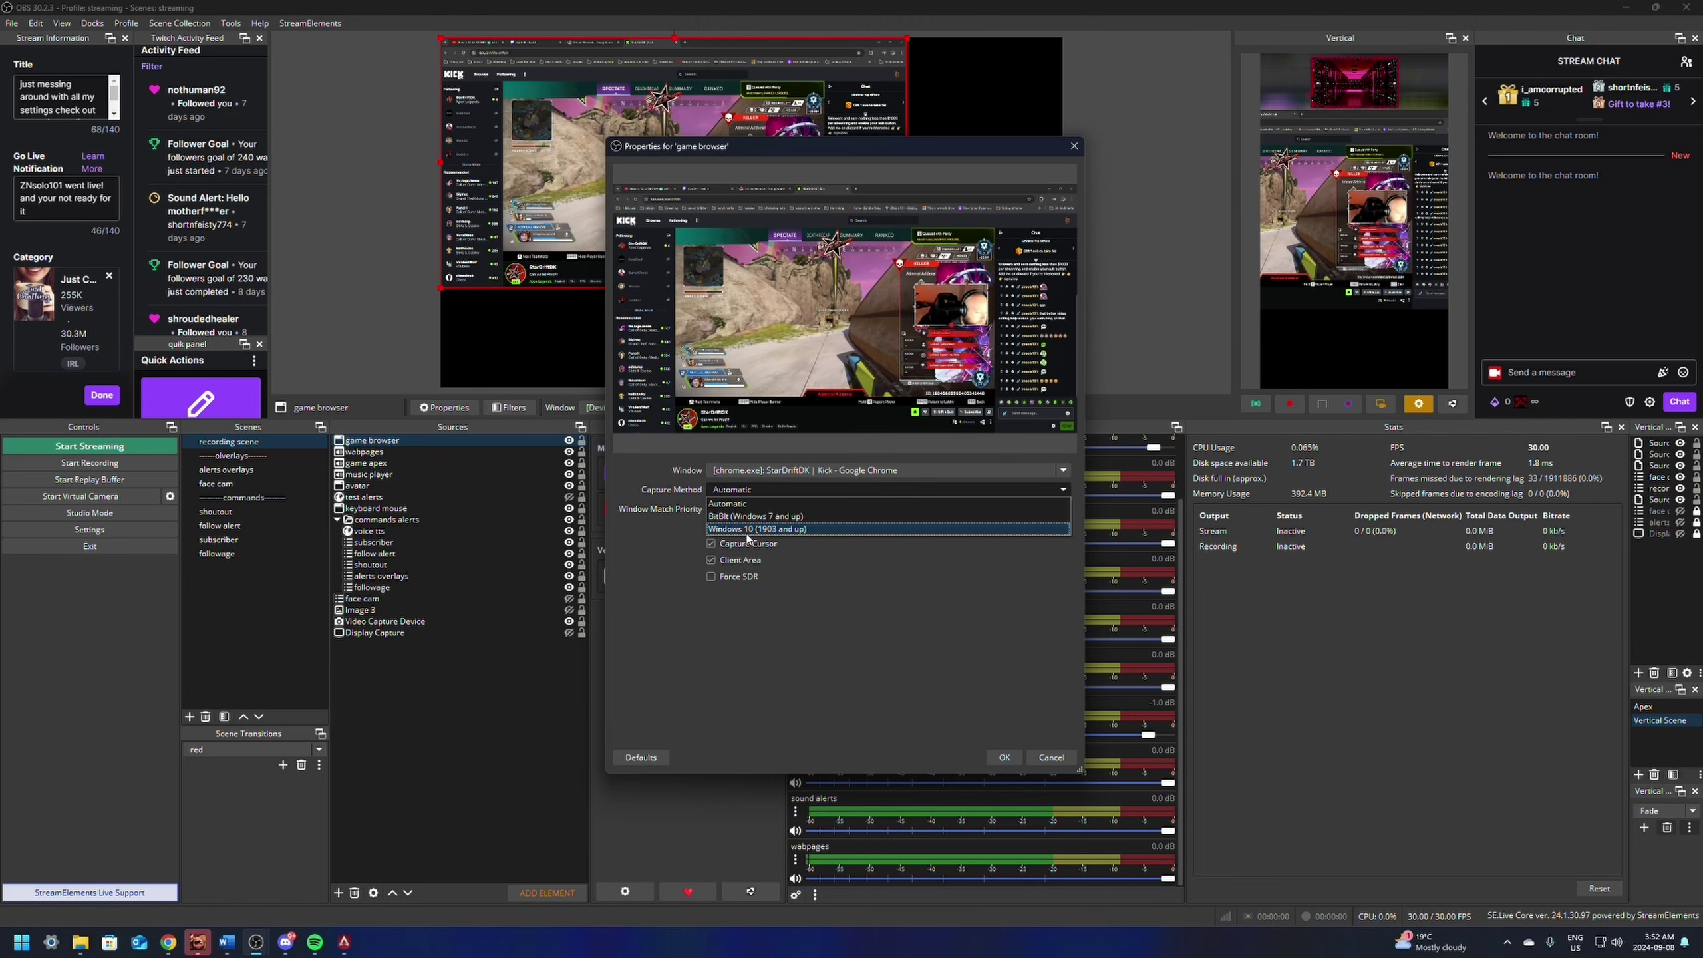
left_click(747, 530)
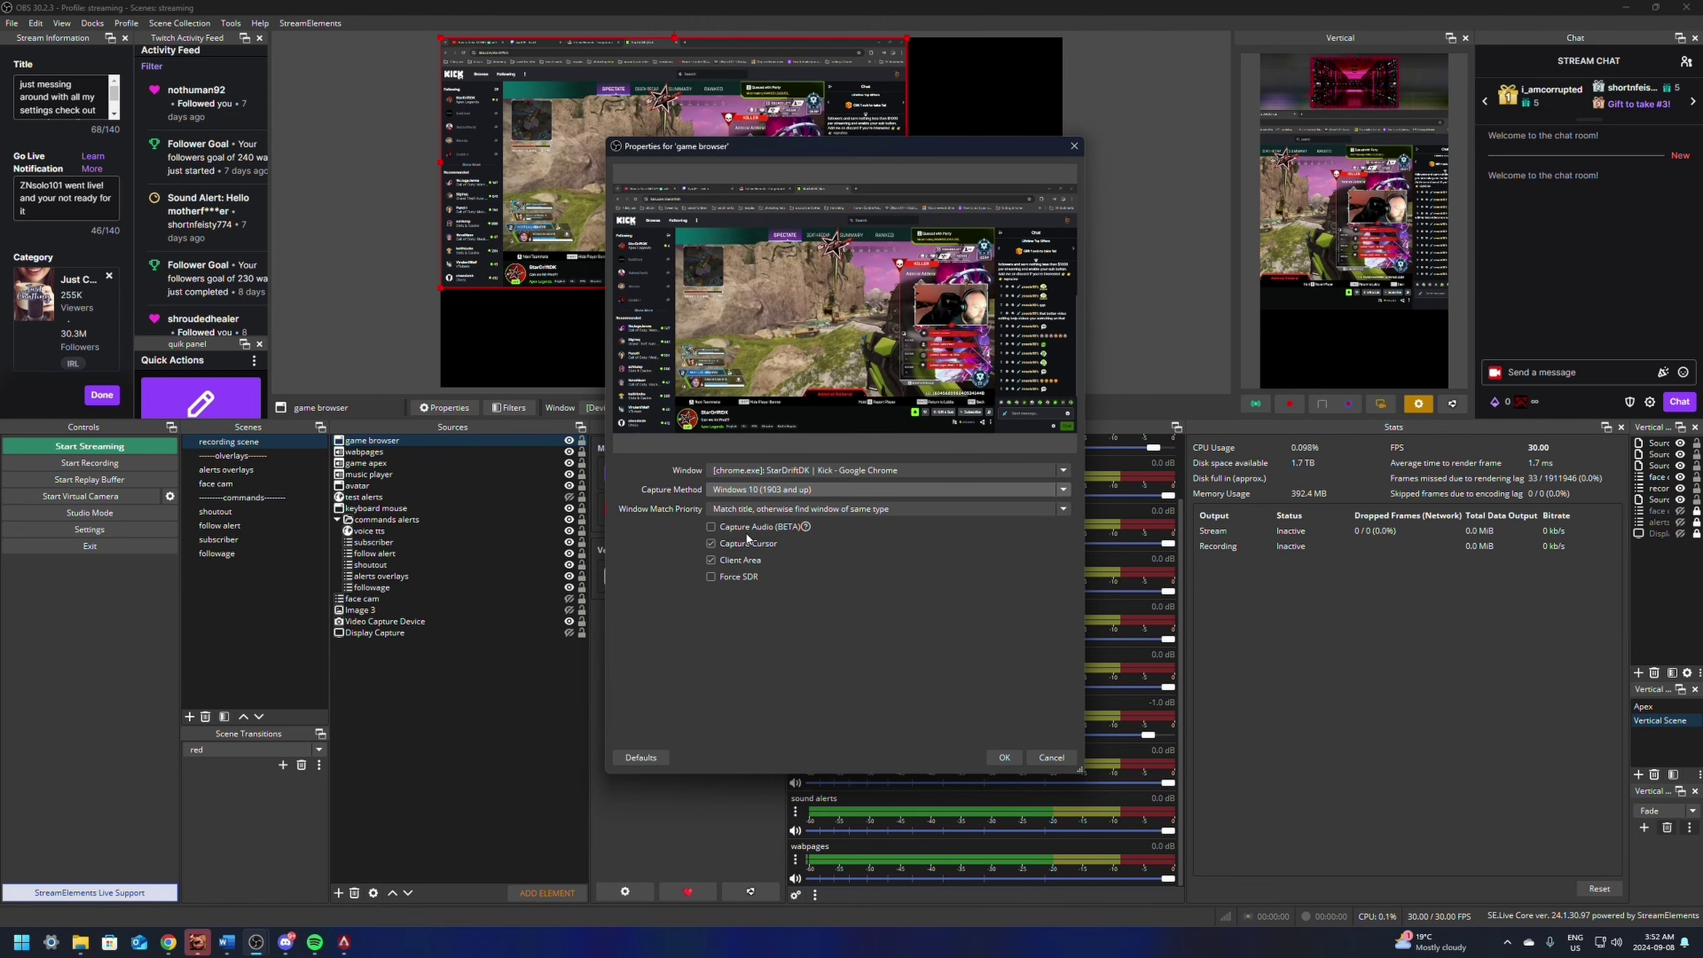
left_click(741, 489)
left_click(731, 503)
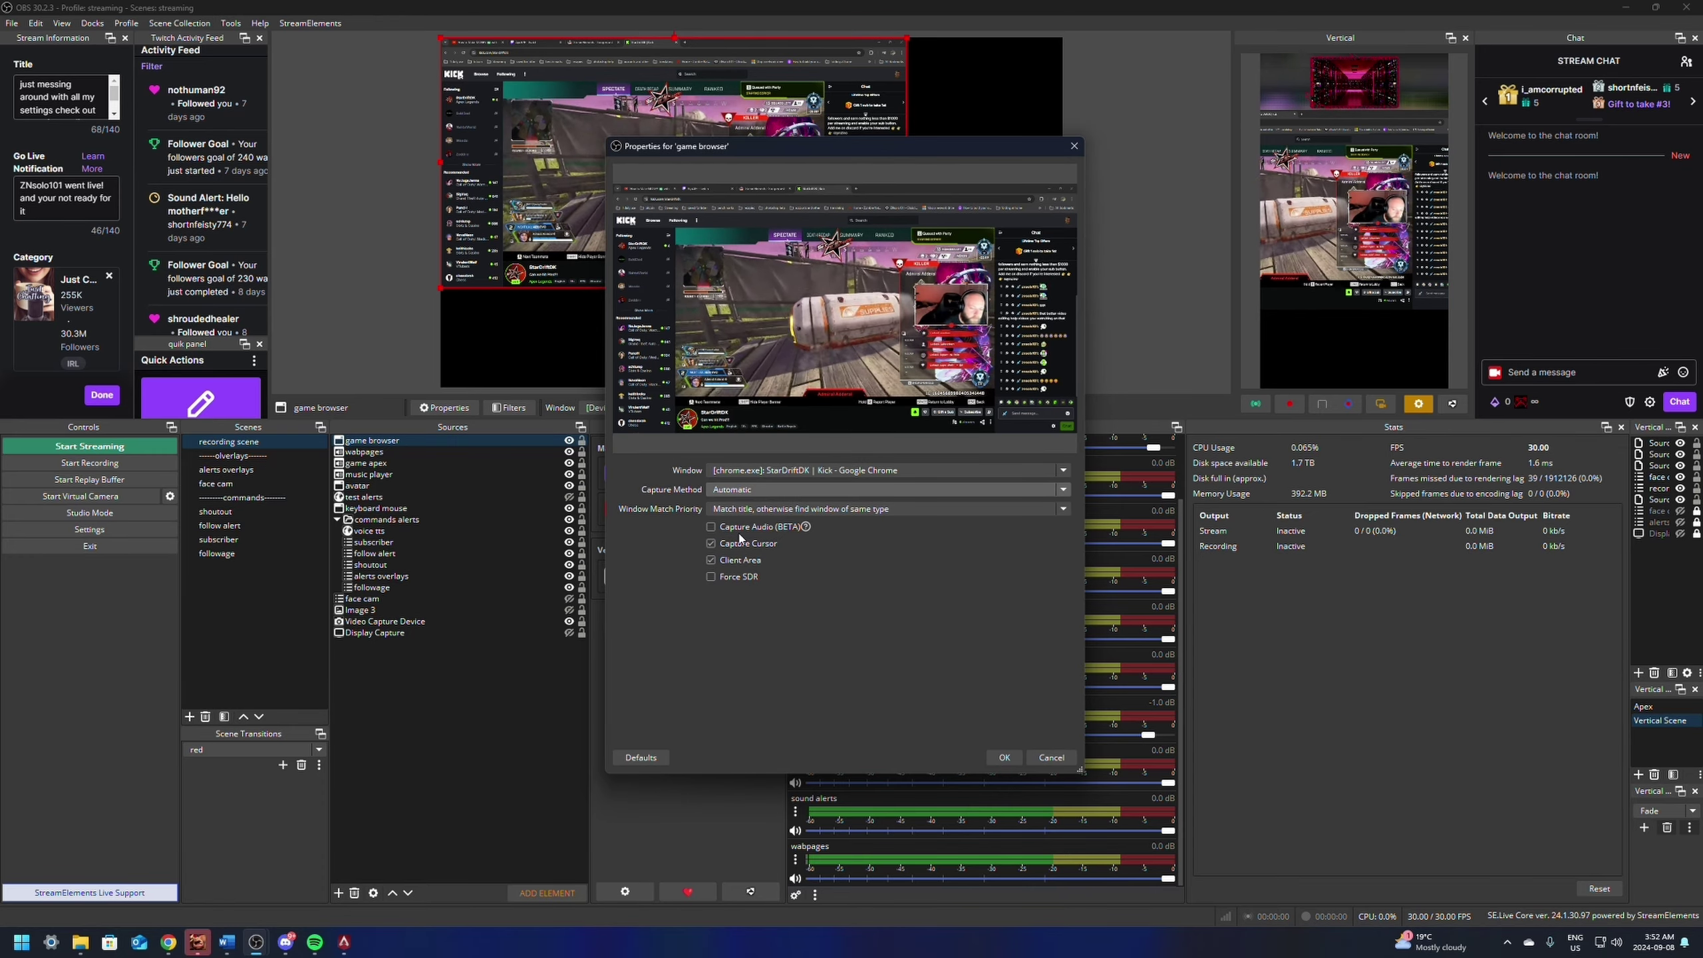
Step: Enable Capture Audio (BETA) for the game browser source and accept its properties
left_click(739, 529)
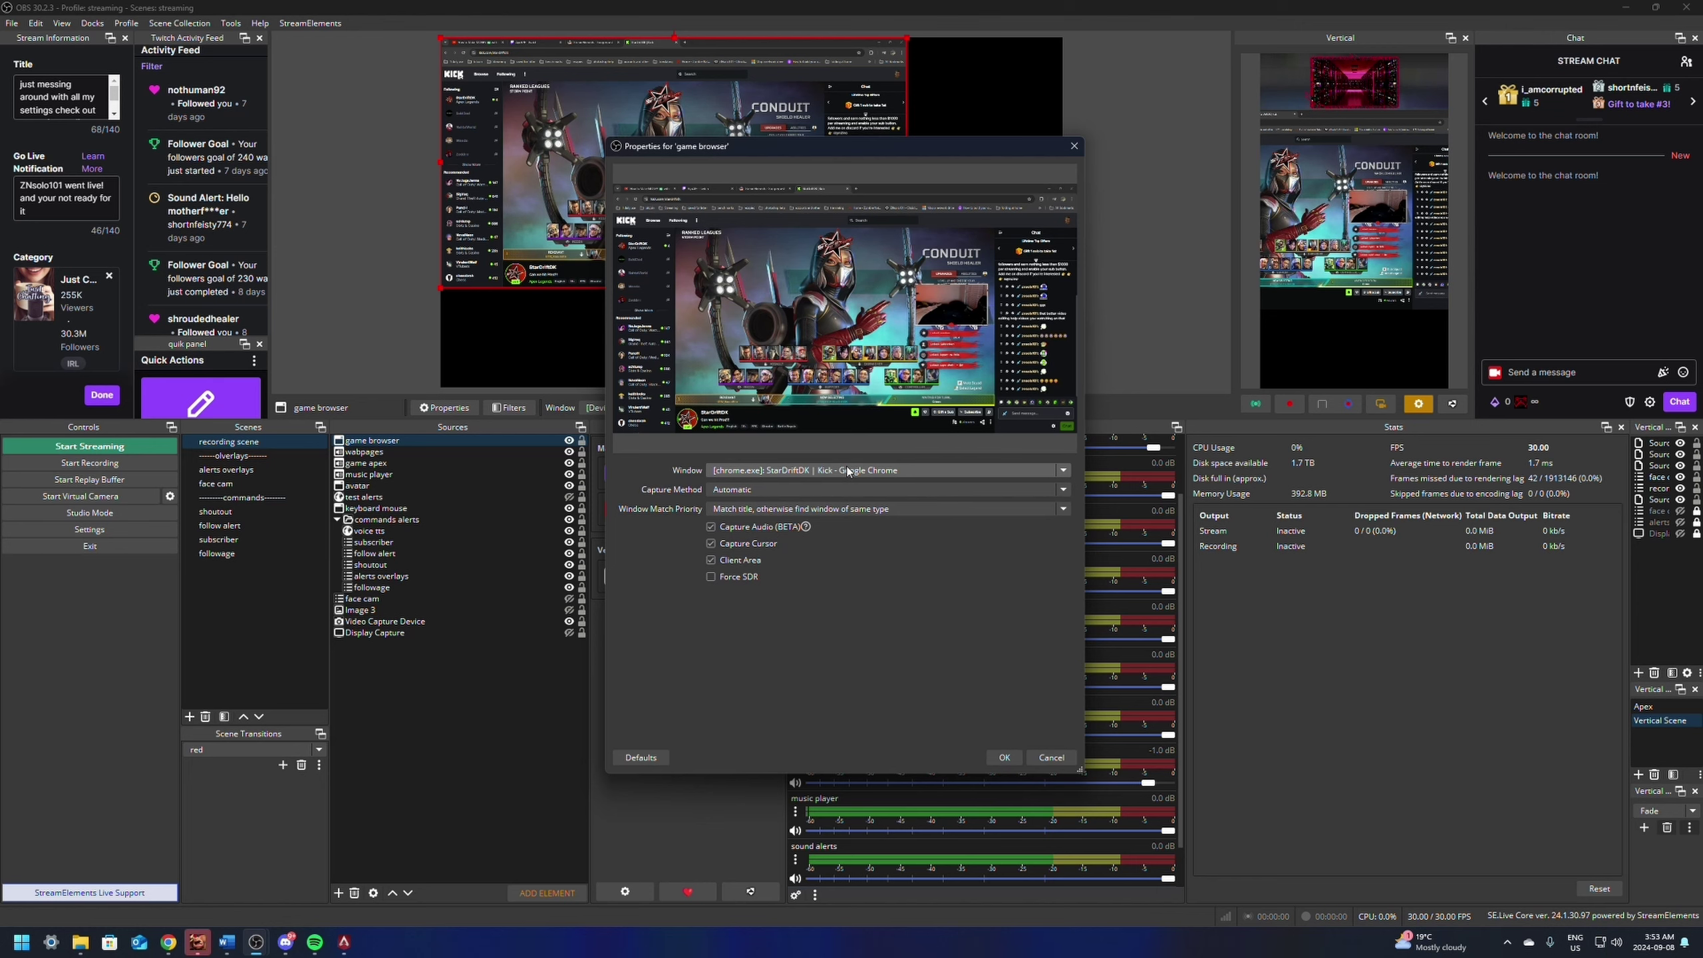
left_click(1004, 756)
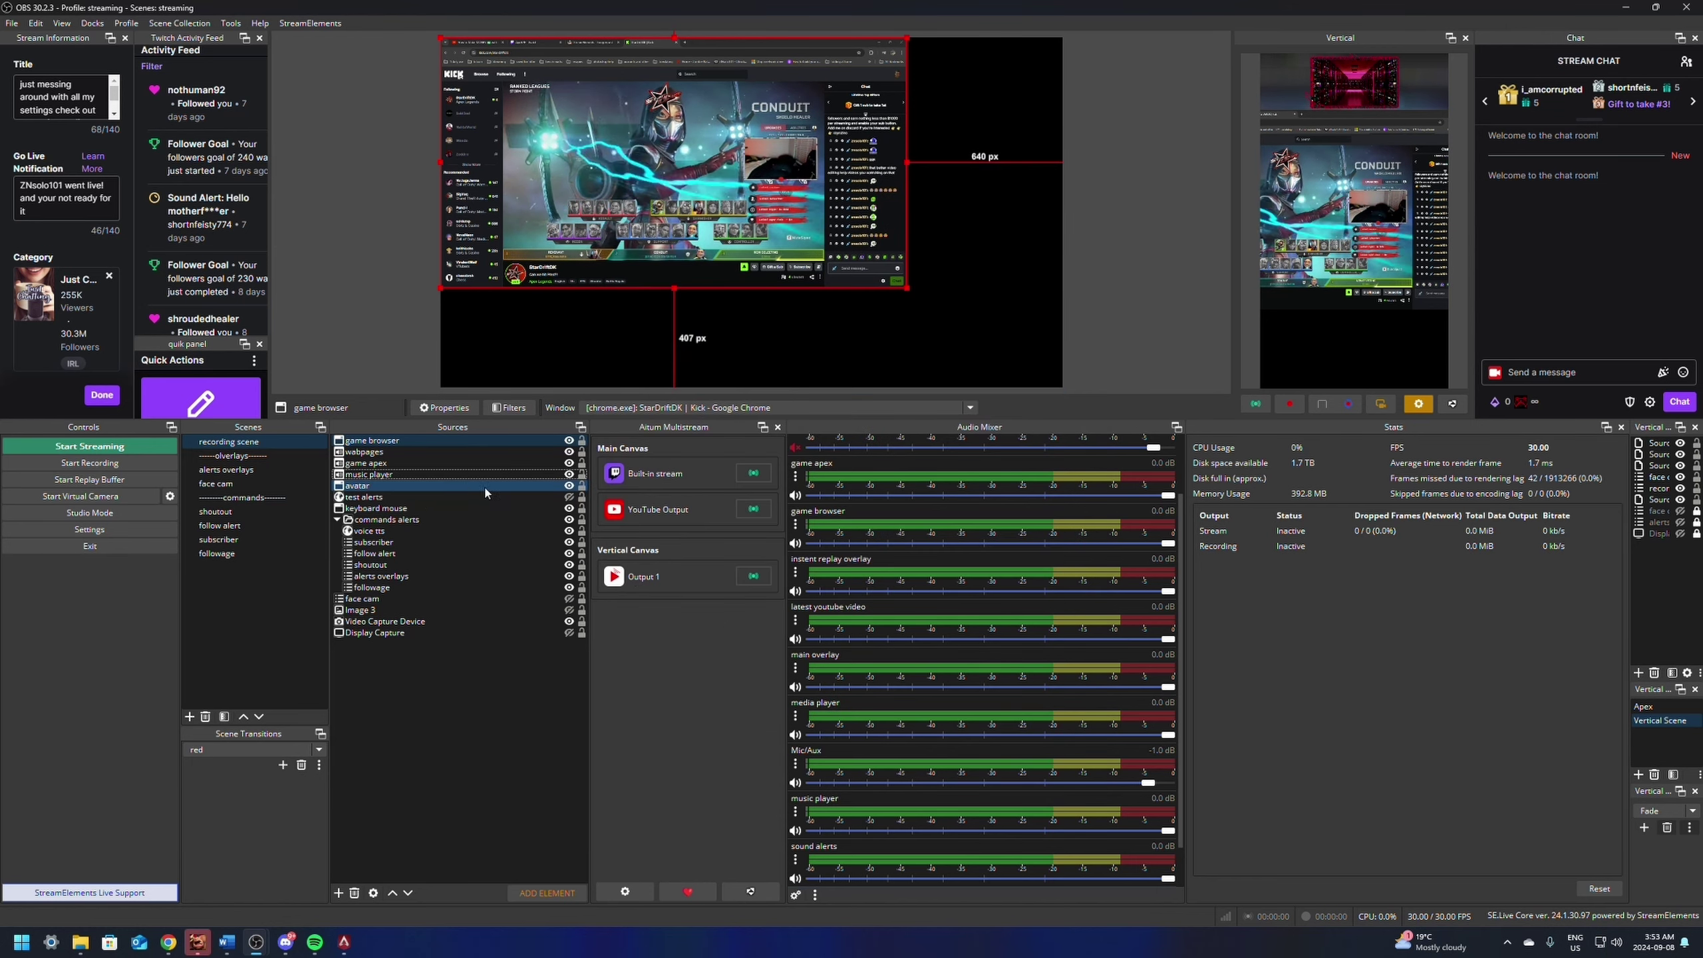
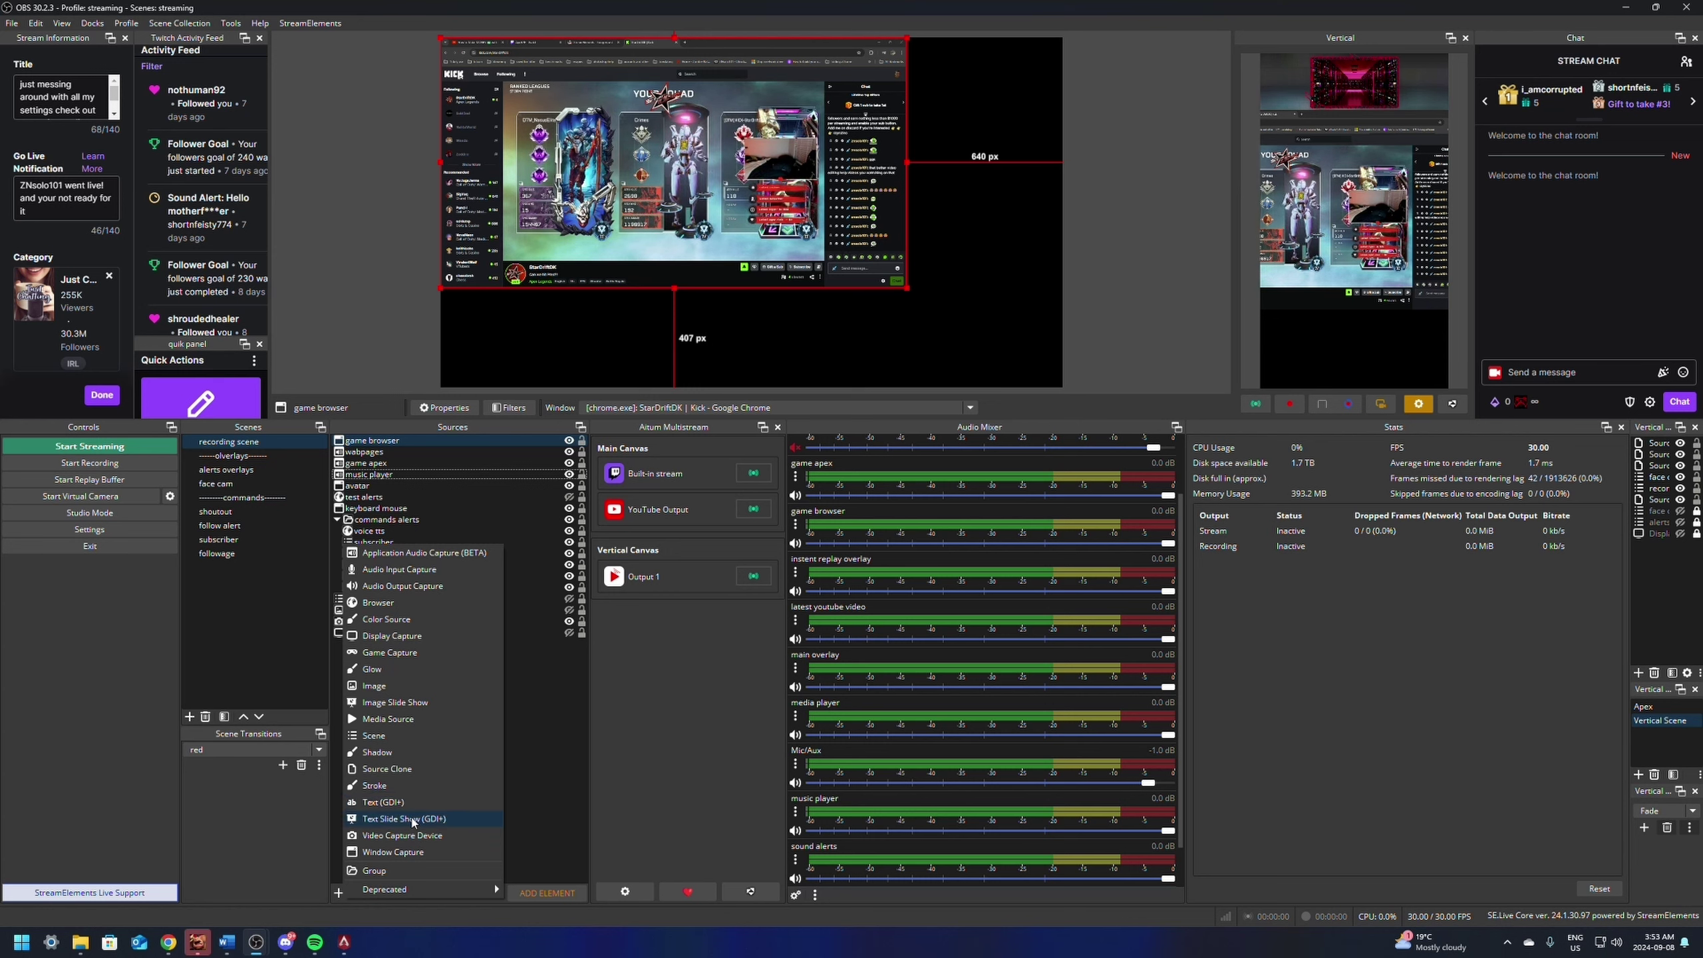
Step: Add a new Game Capture source to the recording scene and enable Capture Audio (BETA) for it
left_click(396, 653)
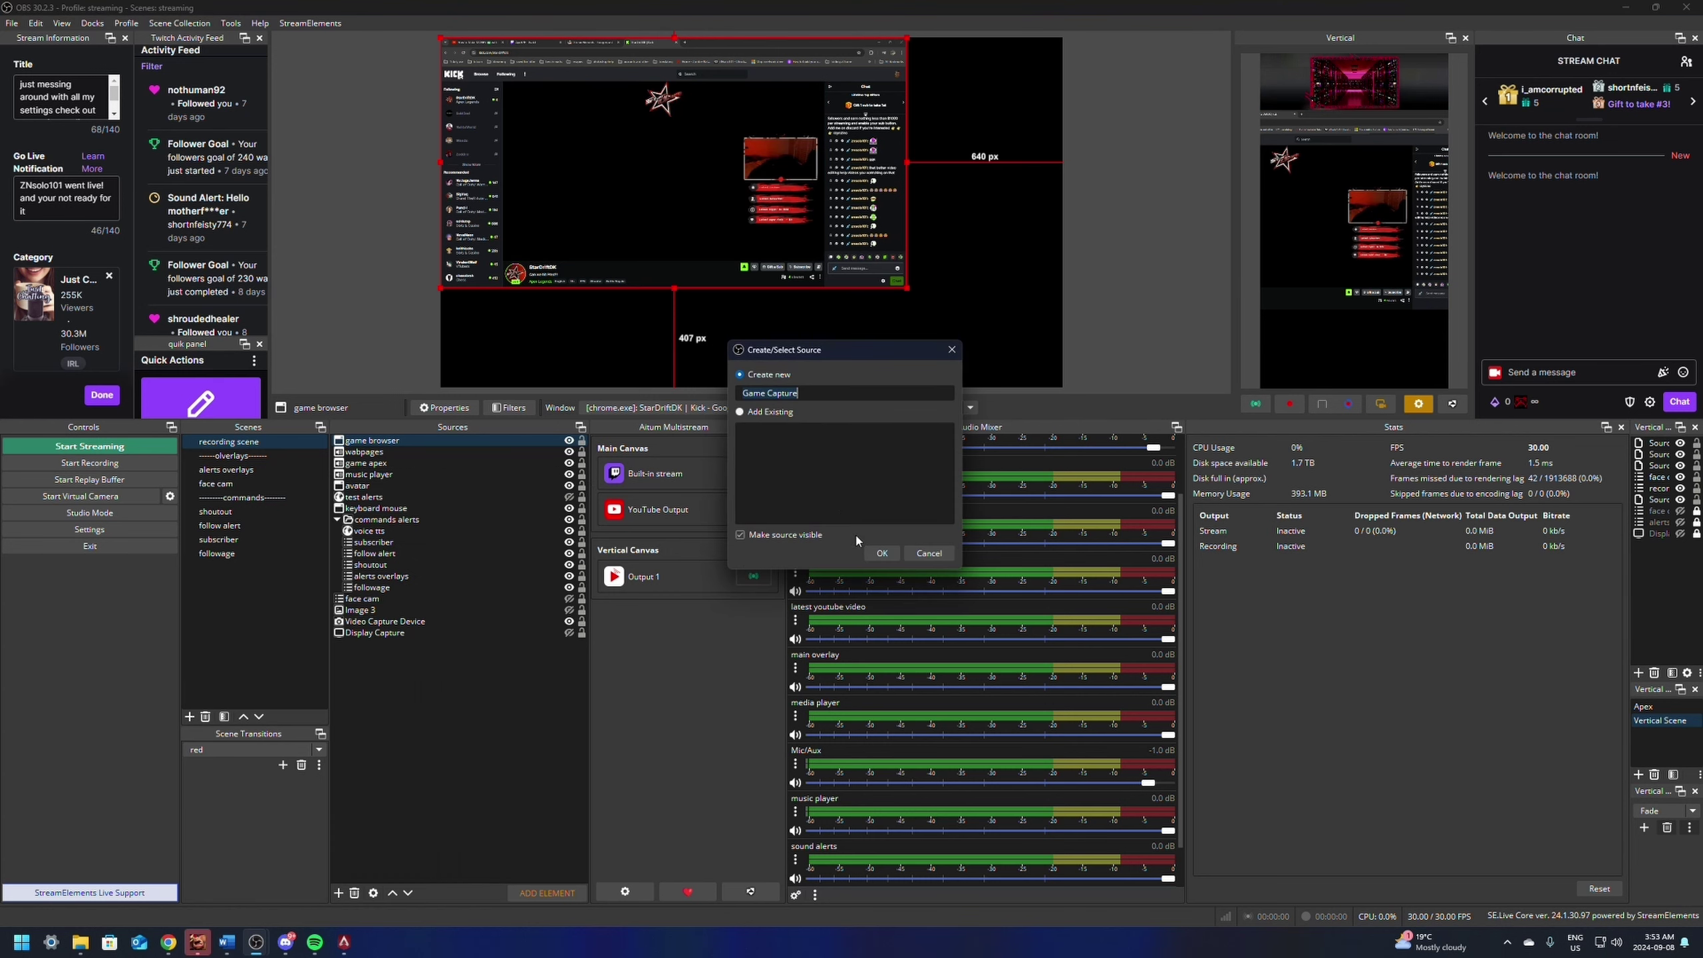
left_click(880, 554)
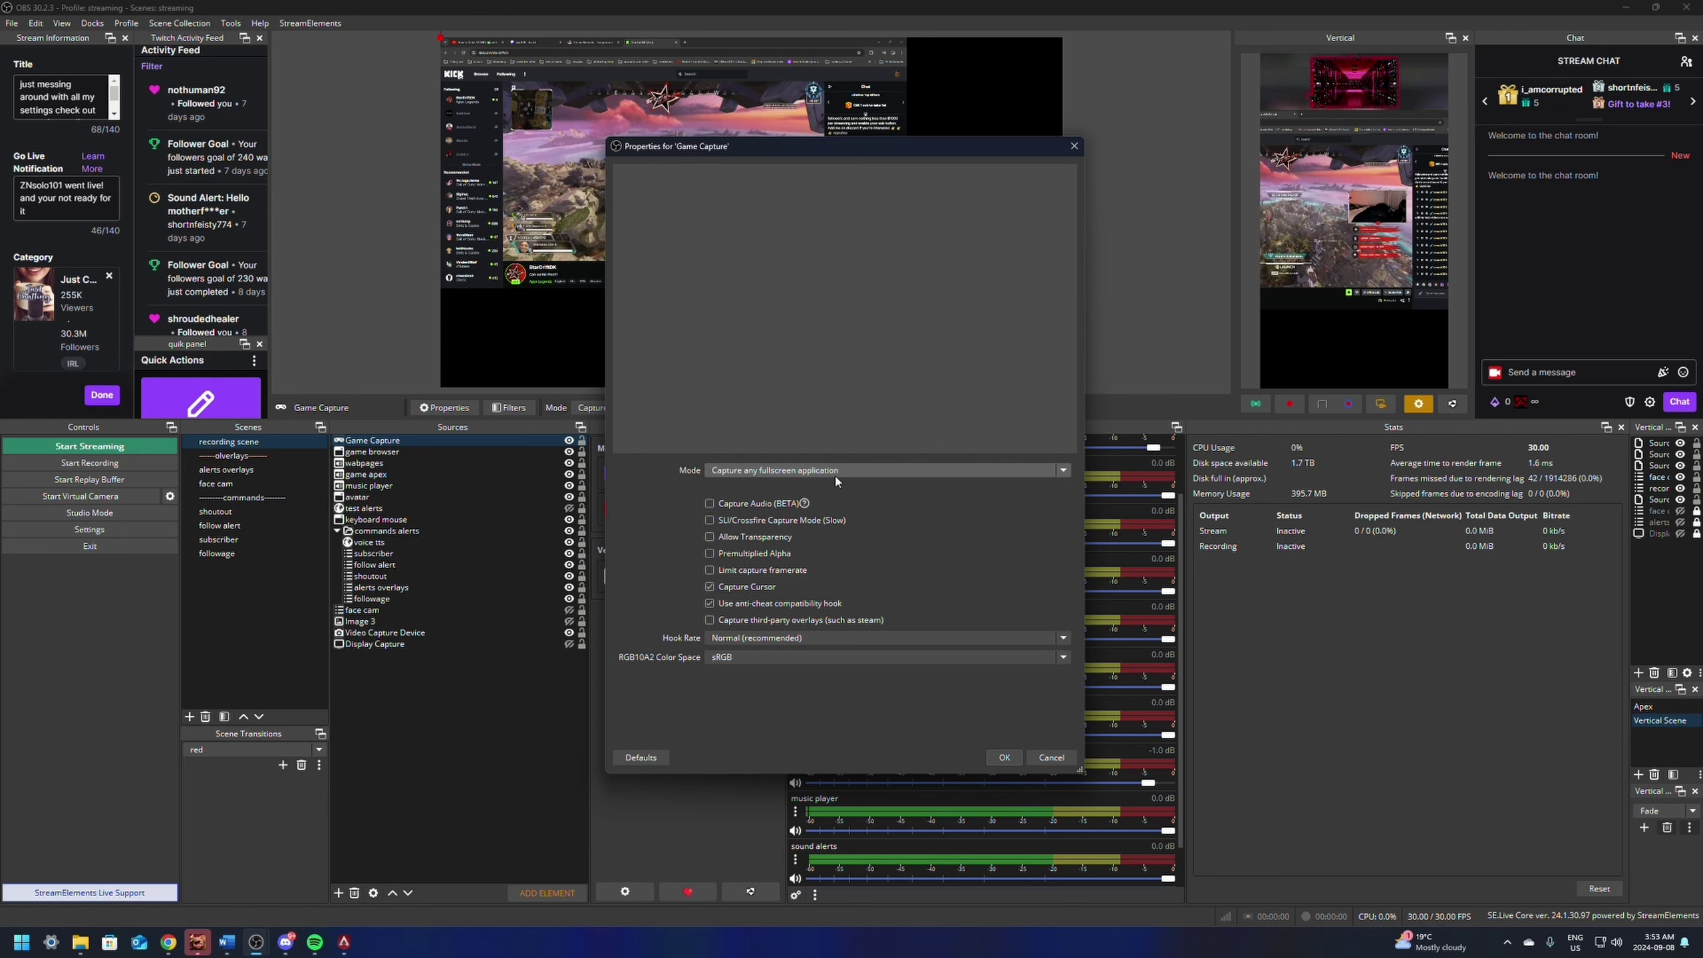
left_click(731, 504)
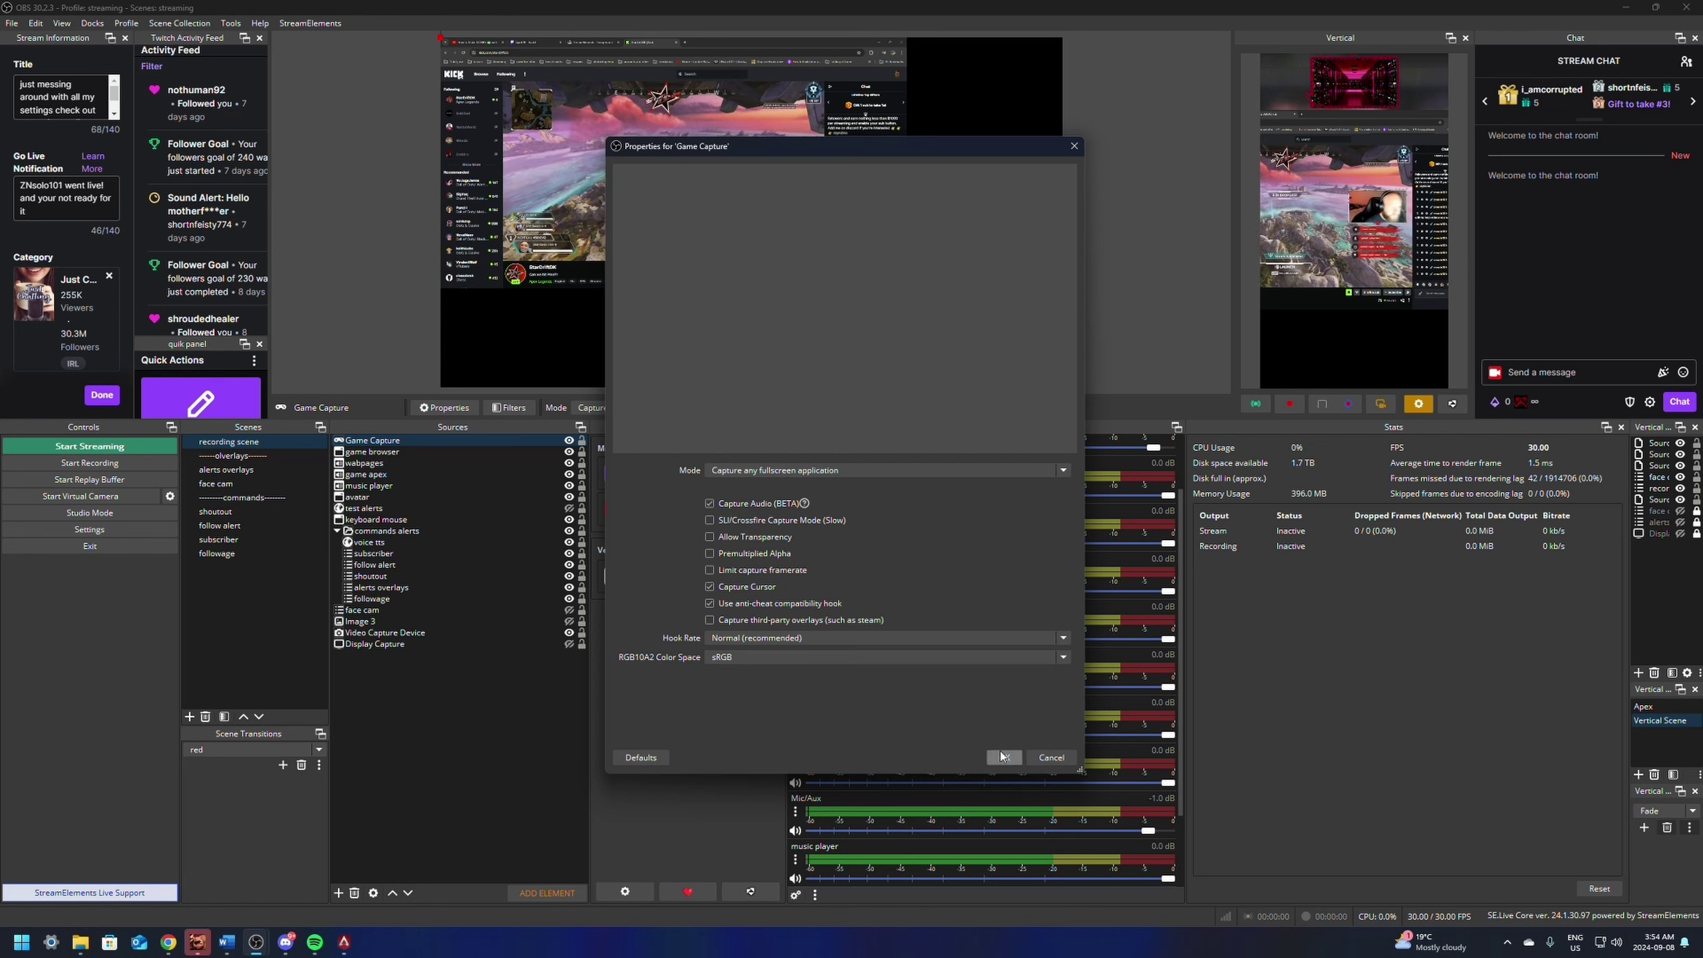
Step: Set the Game Capture source to capture the specific window [r5apex.exe]: Apex Legends and accept its properties
left_click(838, 469)
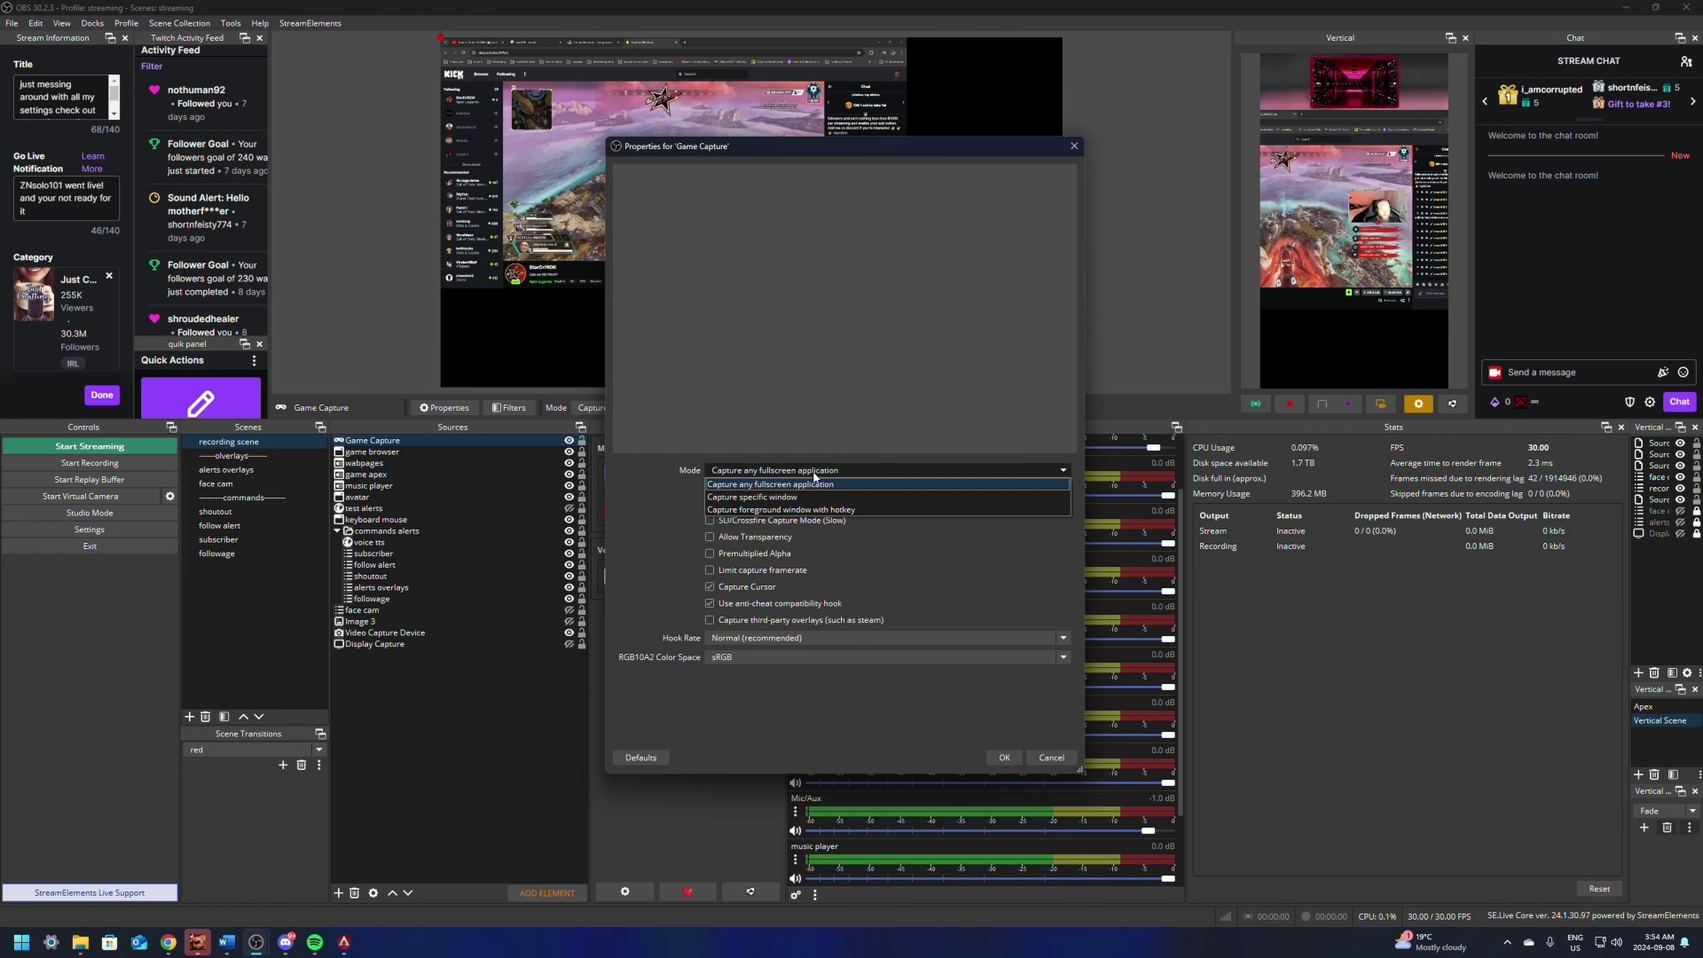
left_click(738, 496)
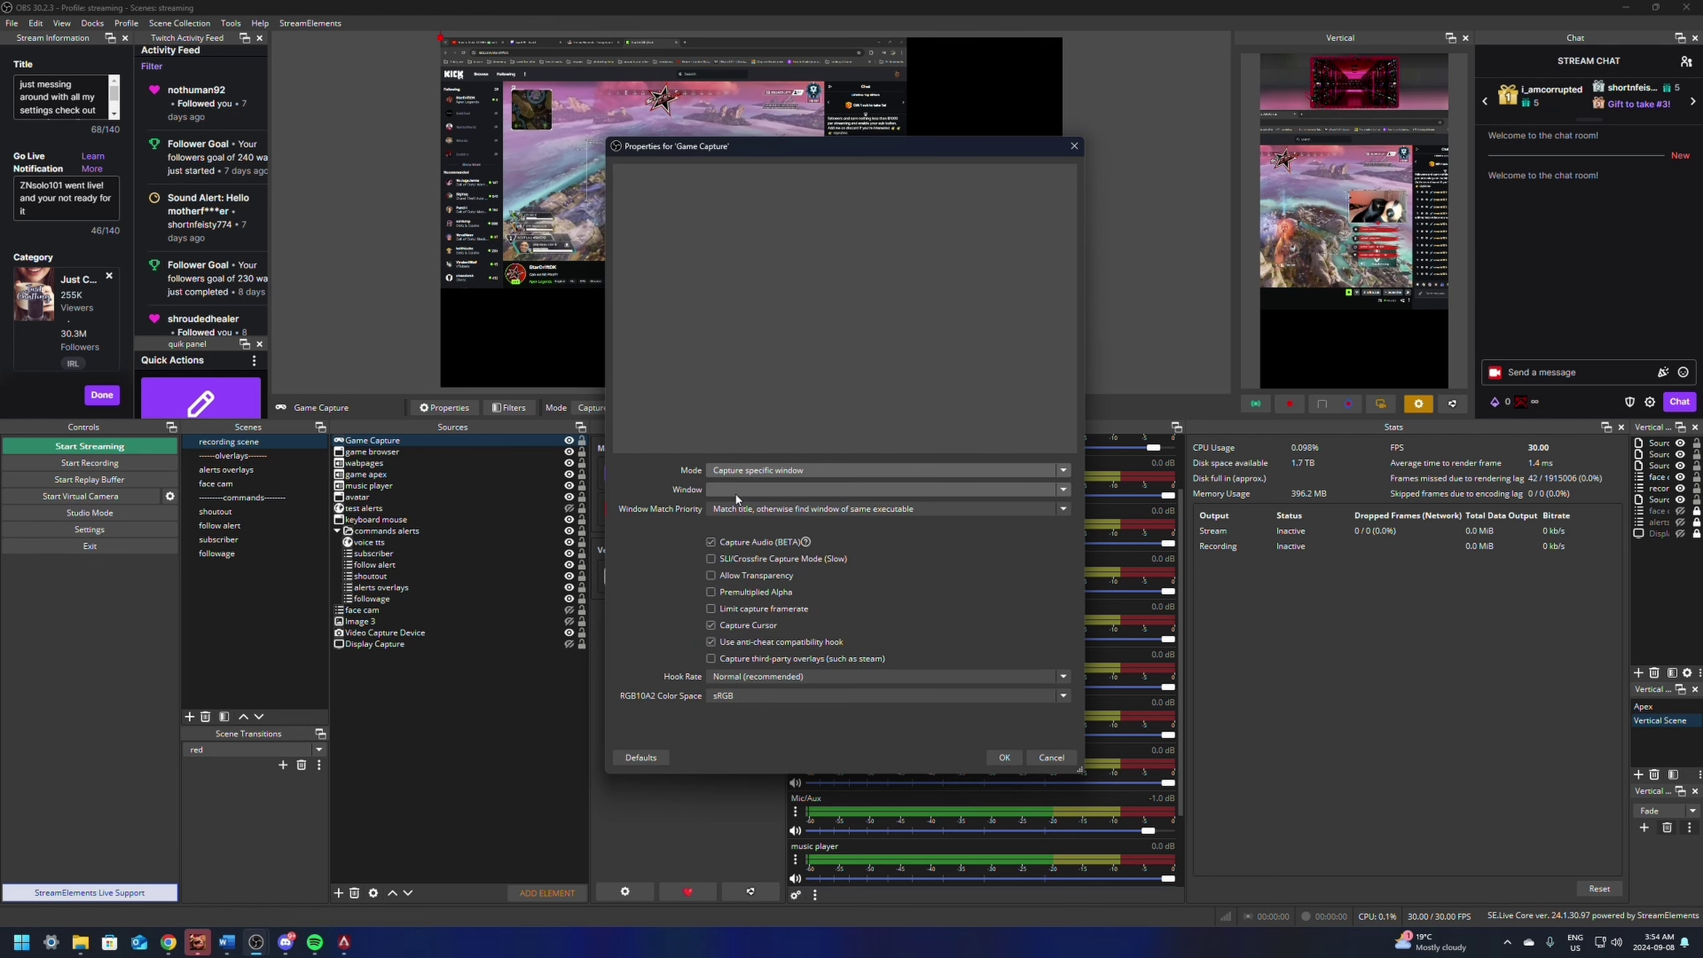
left_click(892, 490)
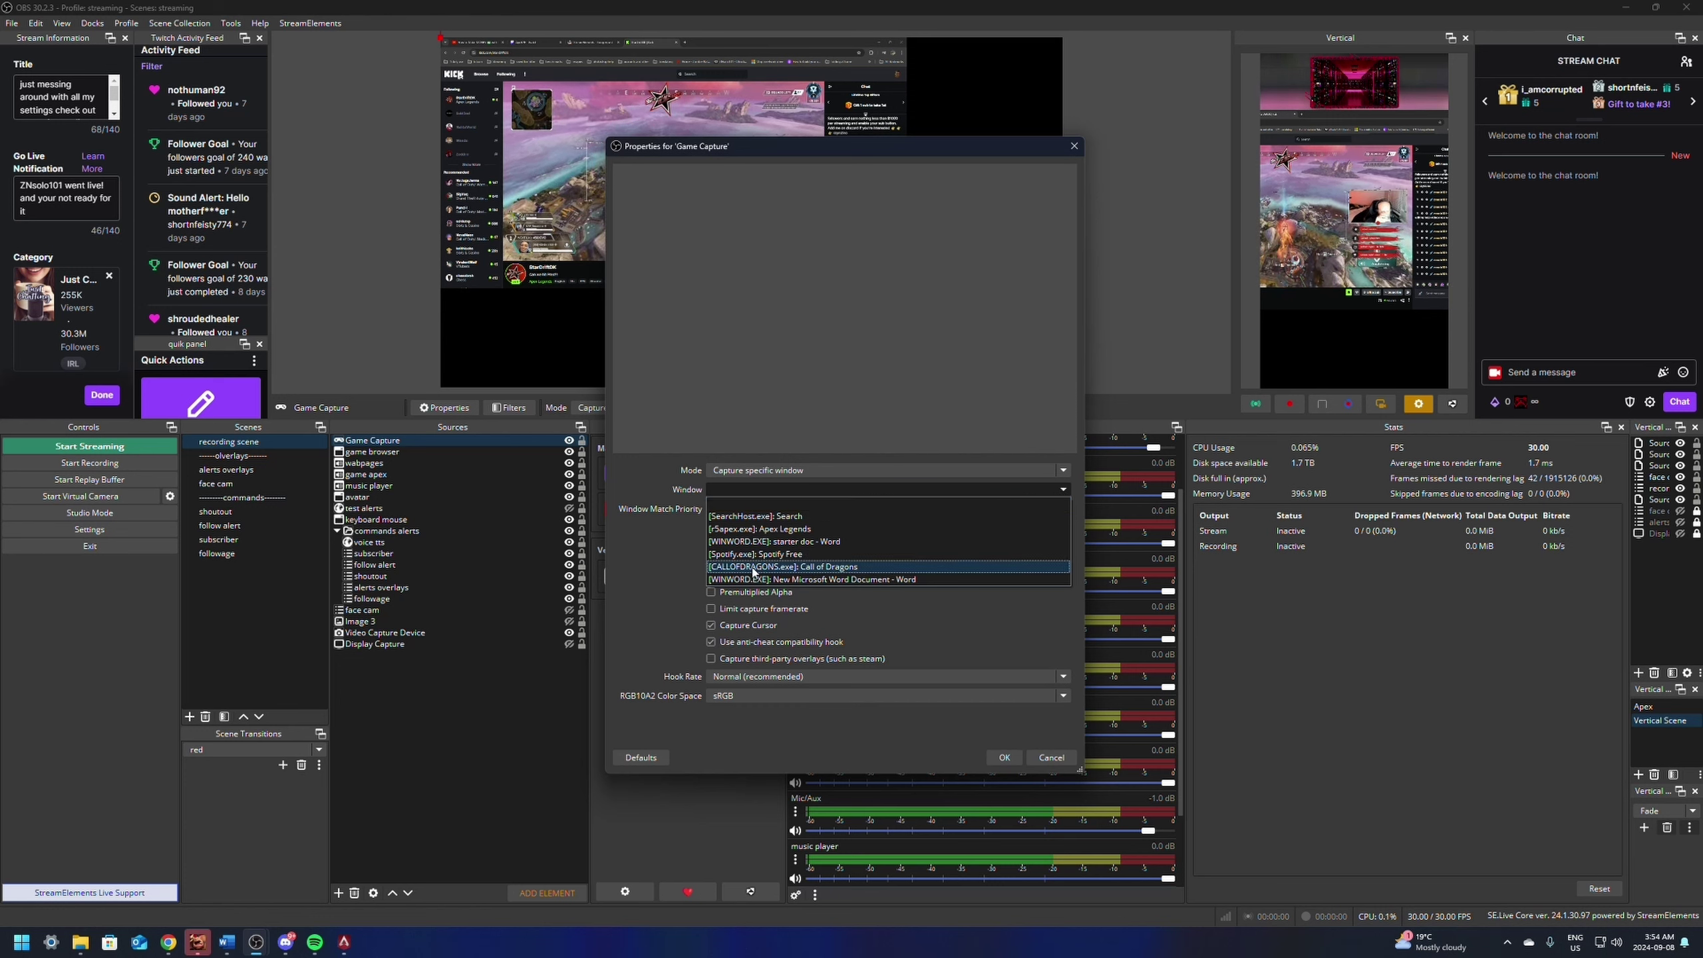
left_click(748, 530)
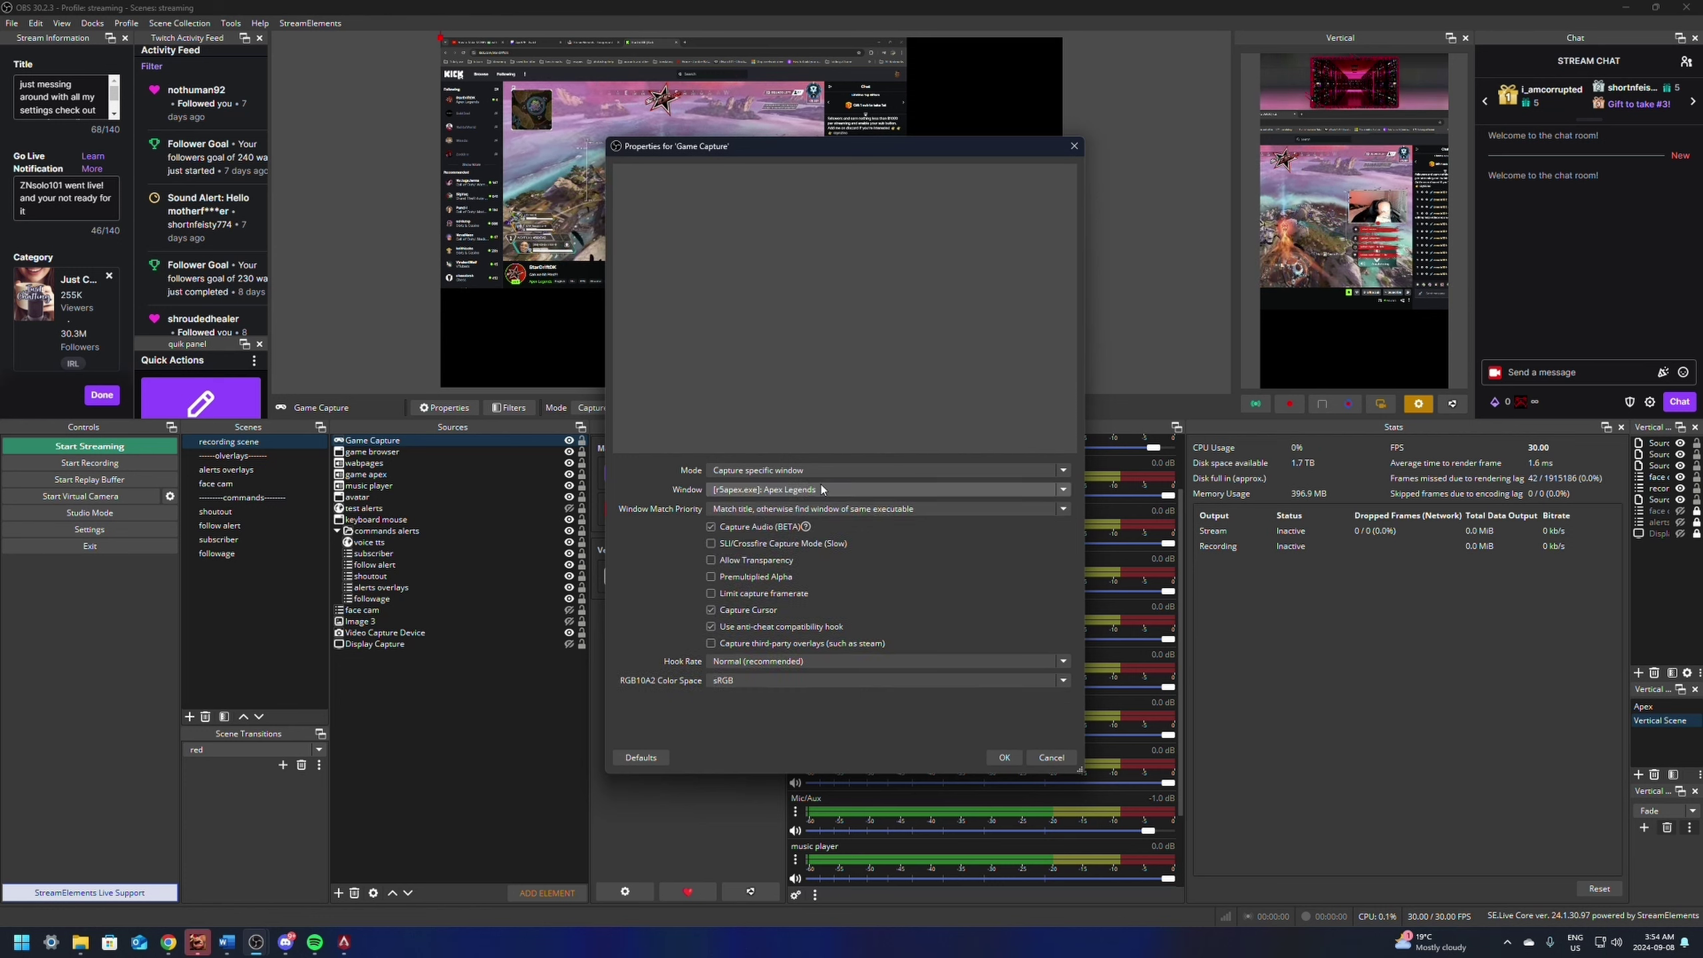
left_click(1002, 757)
Step: Enlarge the docks below the preview and examine the audio mixer channels and the main overlay channel's options
left_click_drag(840, 421, 832, 205)
scroll(1007, 590, "up", 1)
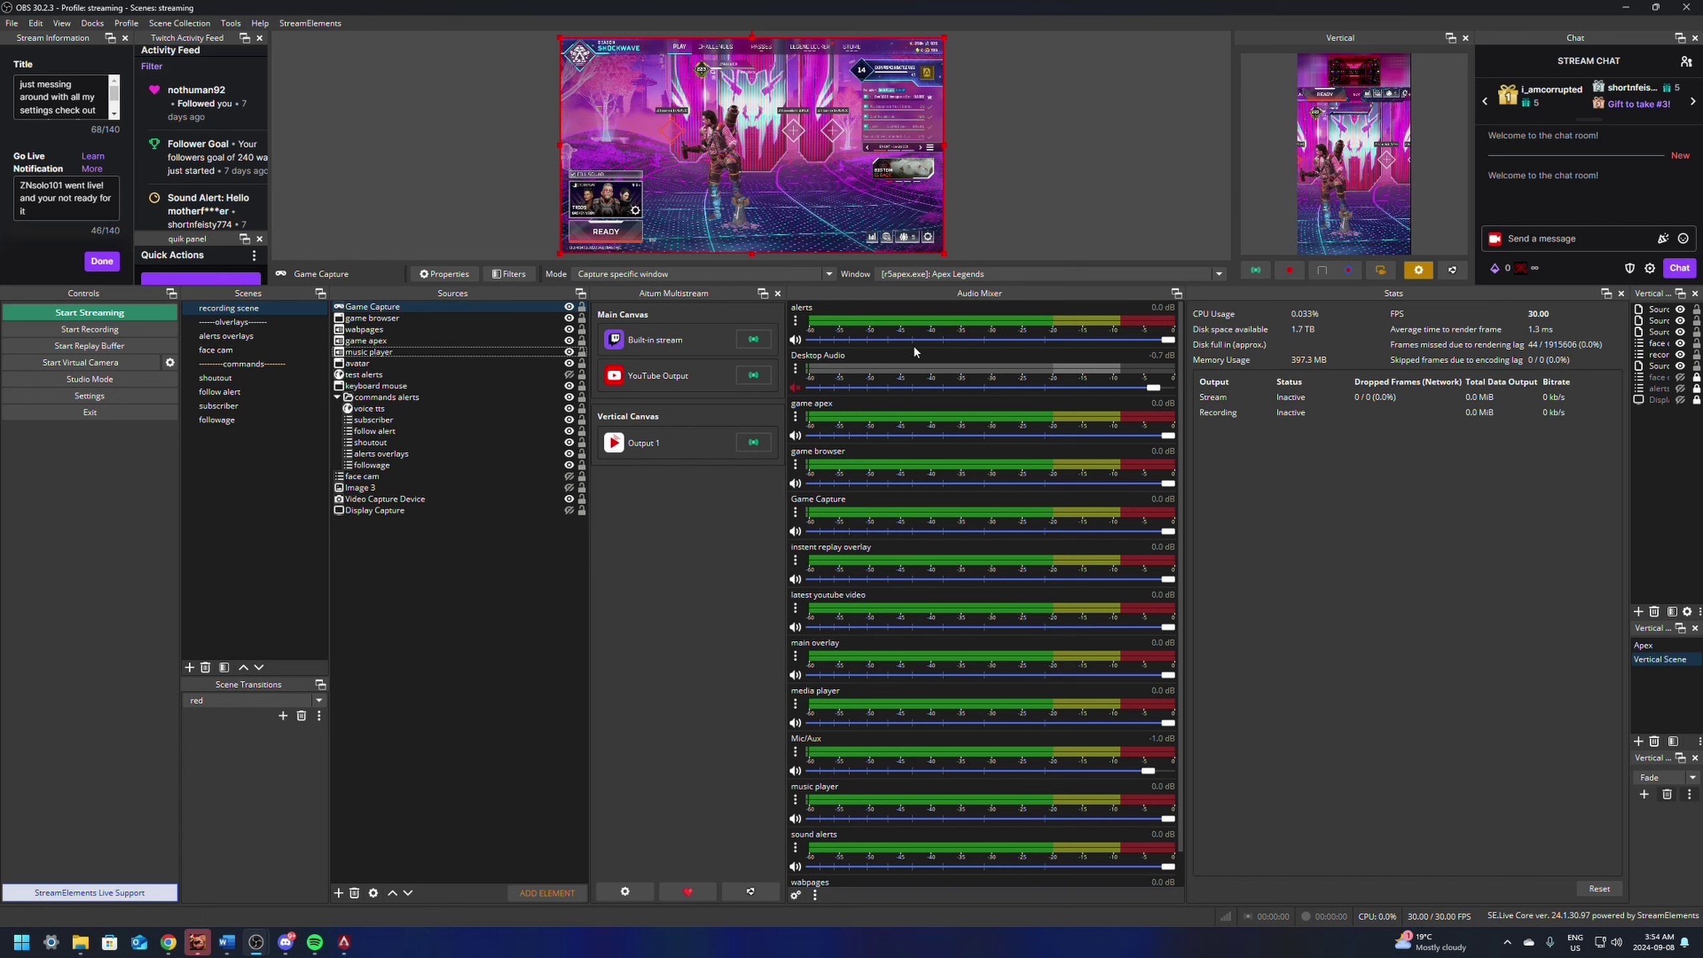
scroll(854, 604, "down", 1)
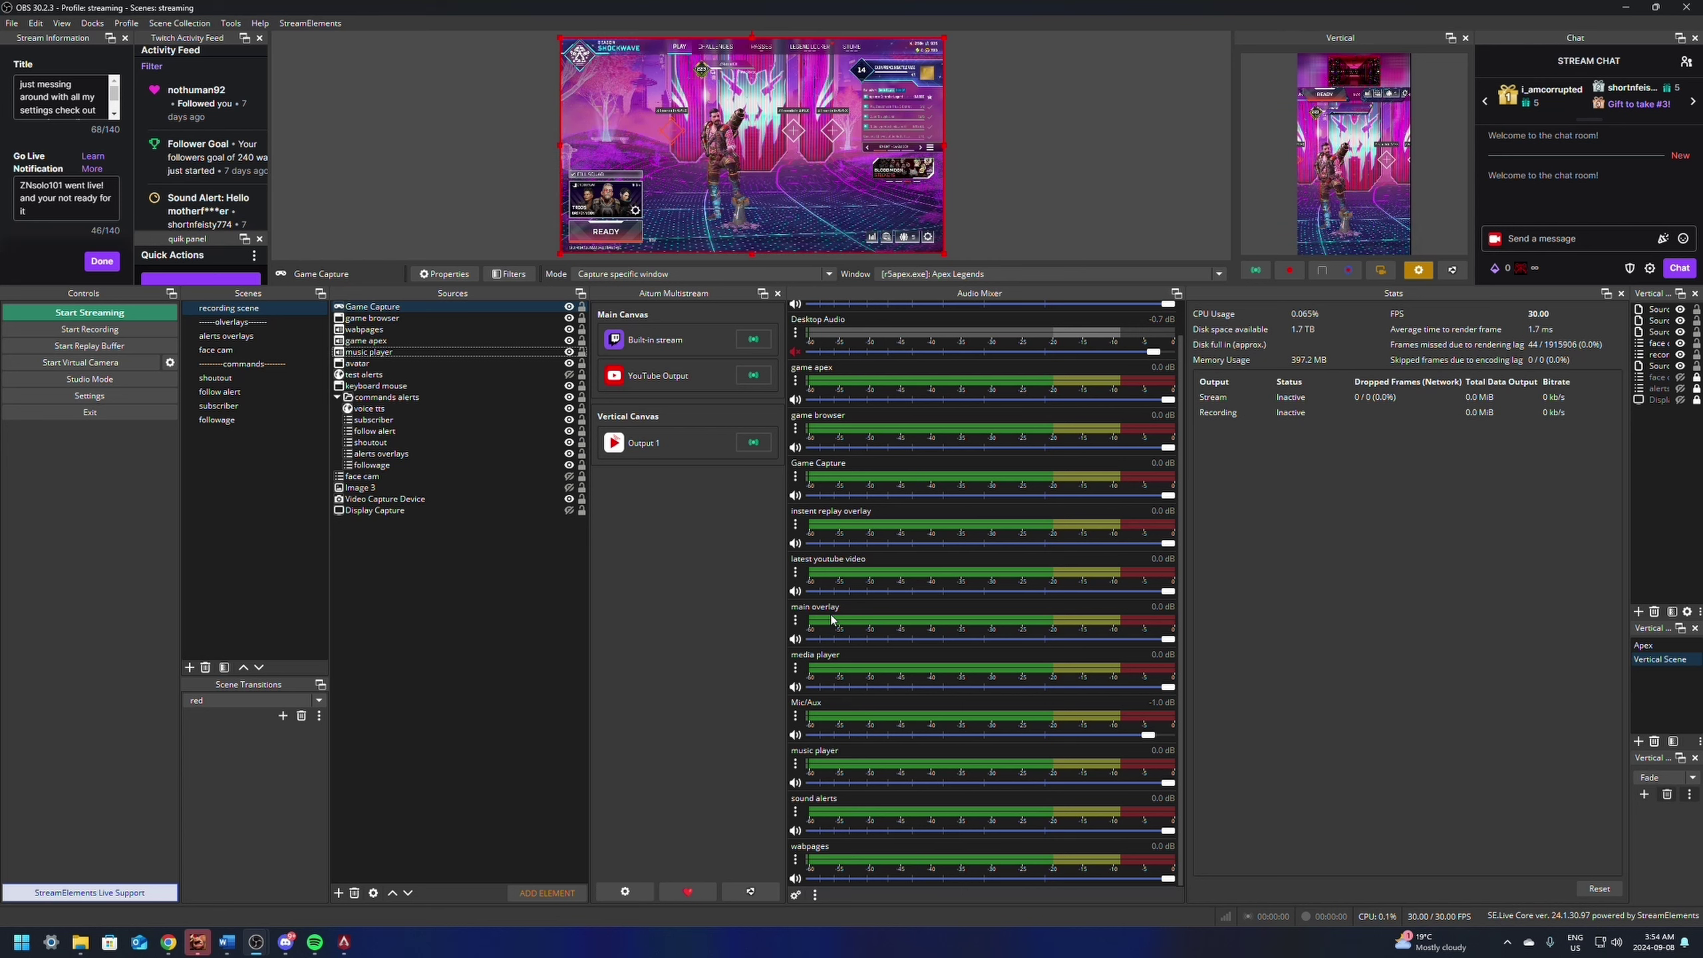
left_click(796, 618)
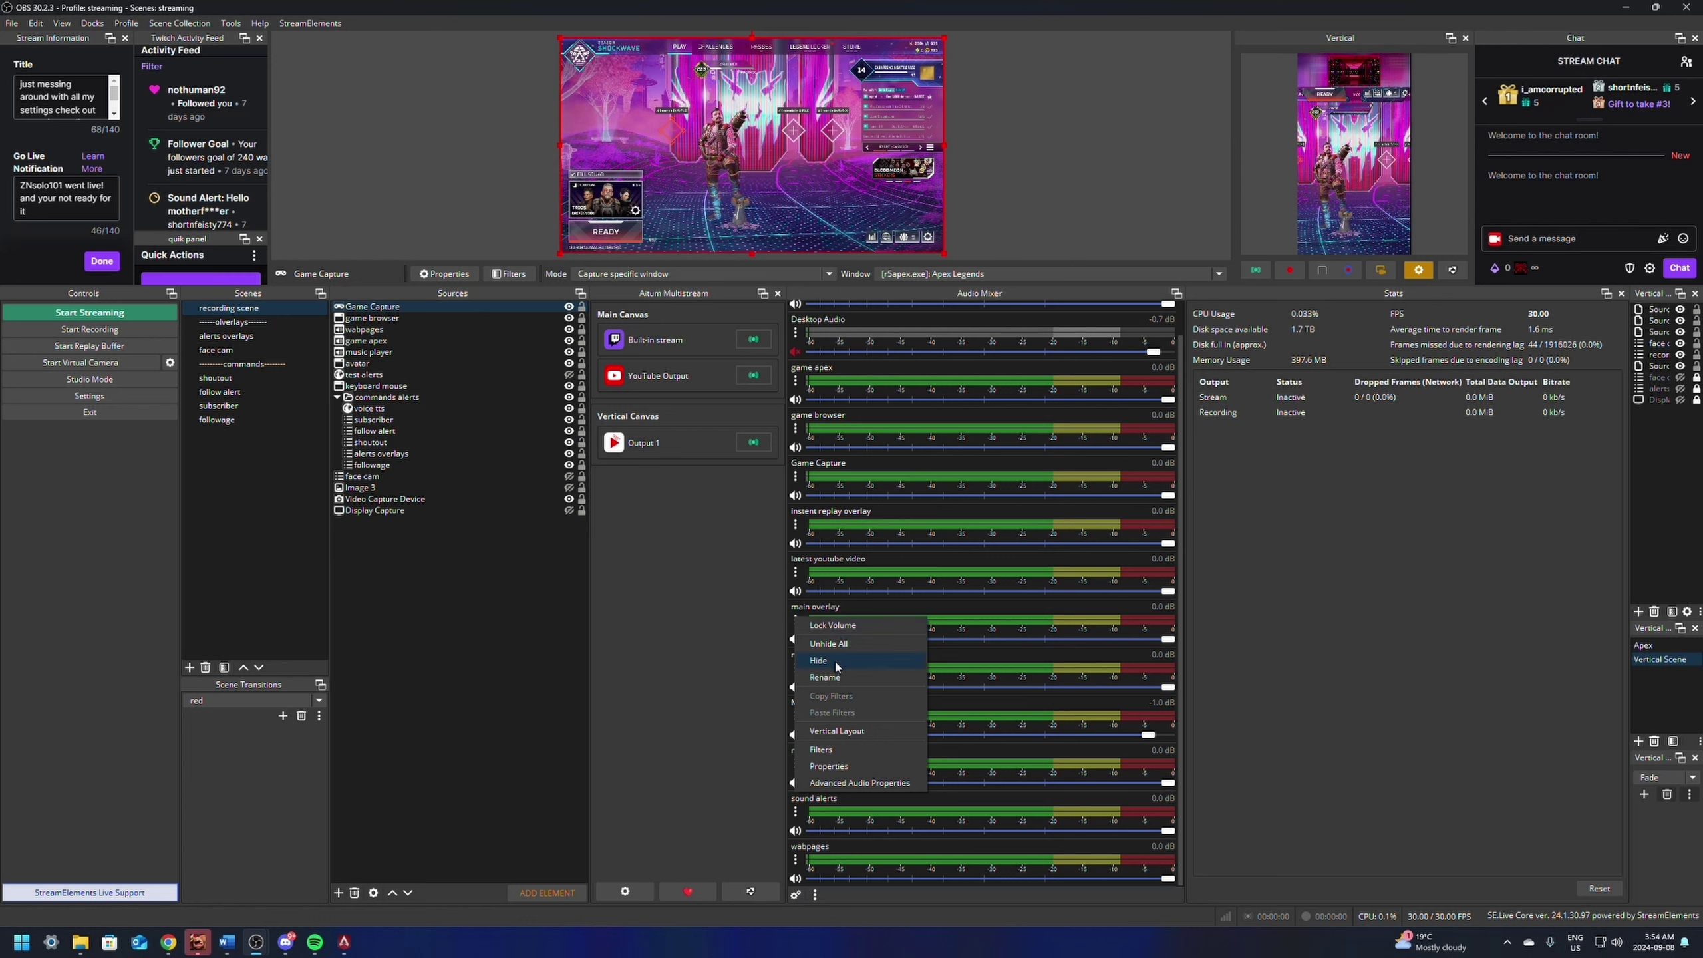
left_click(299, 545)
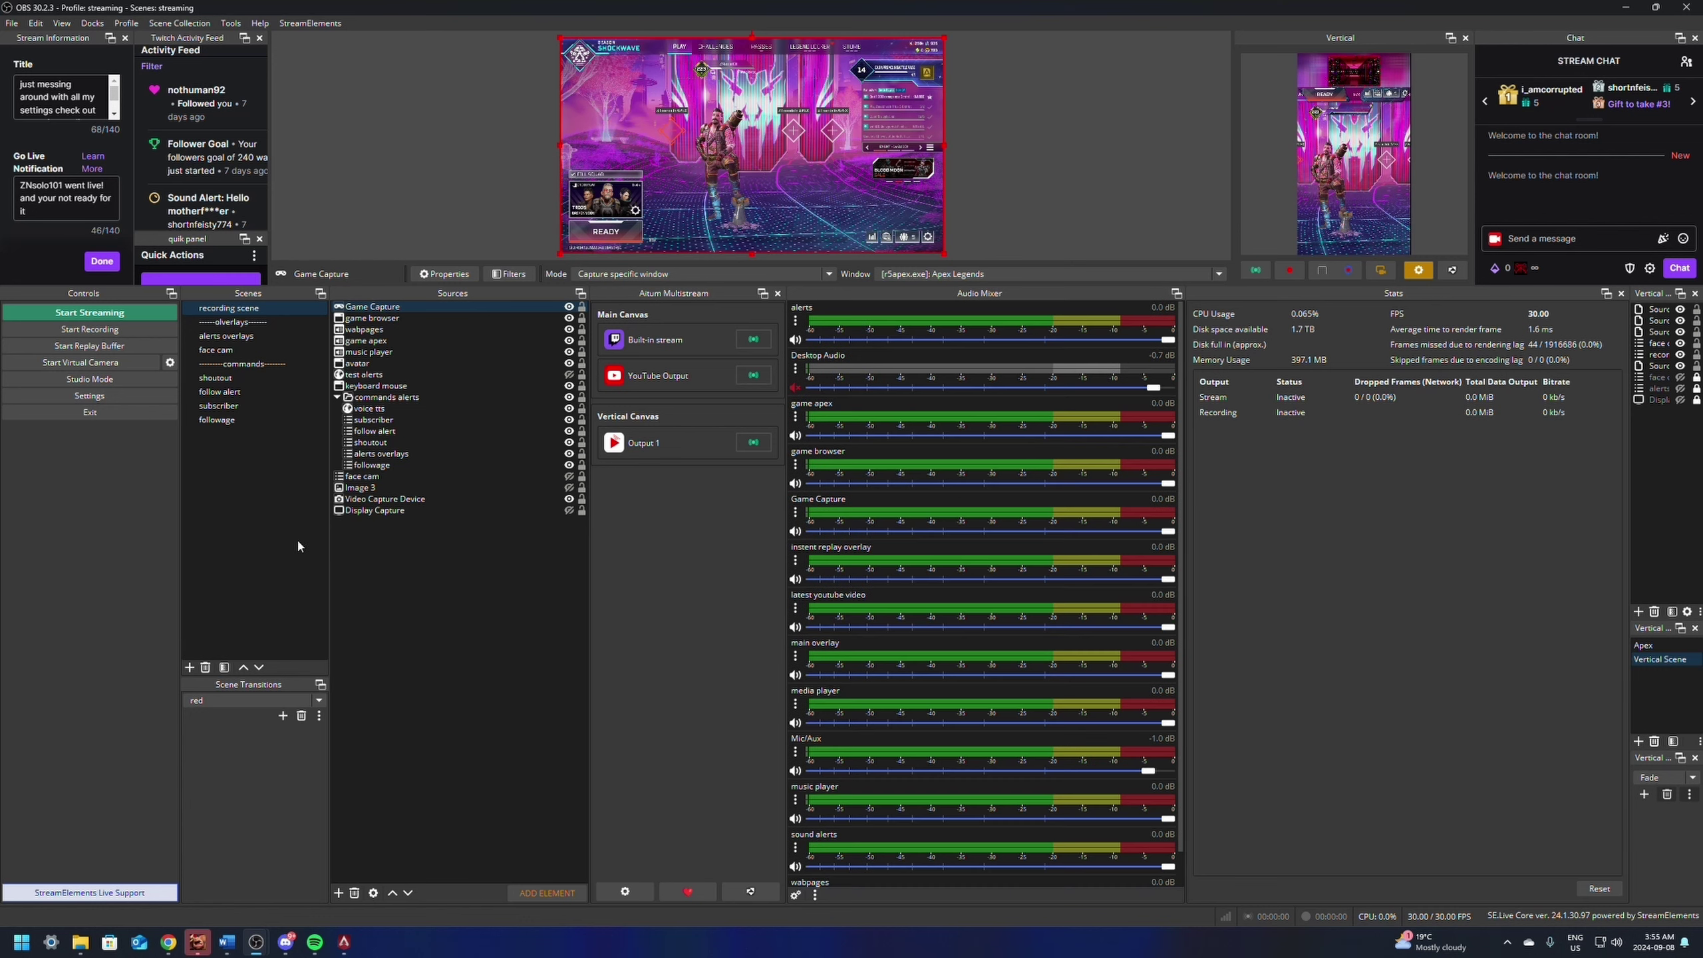
left_click(375, 570)
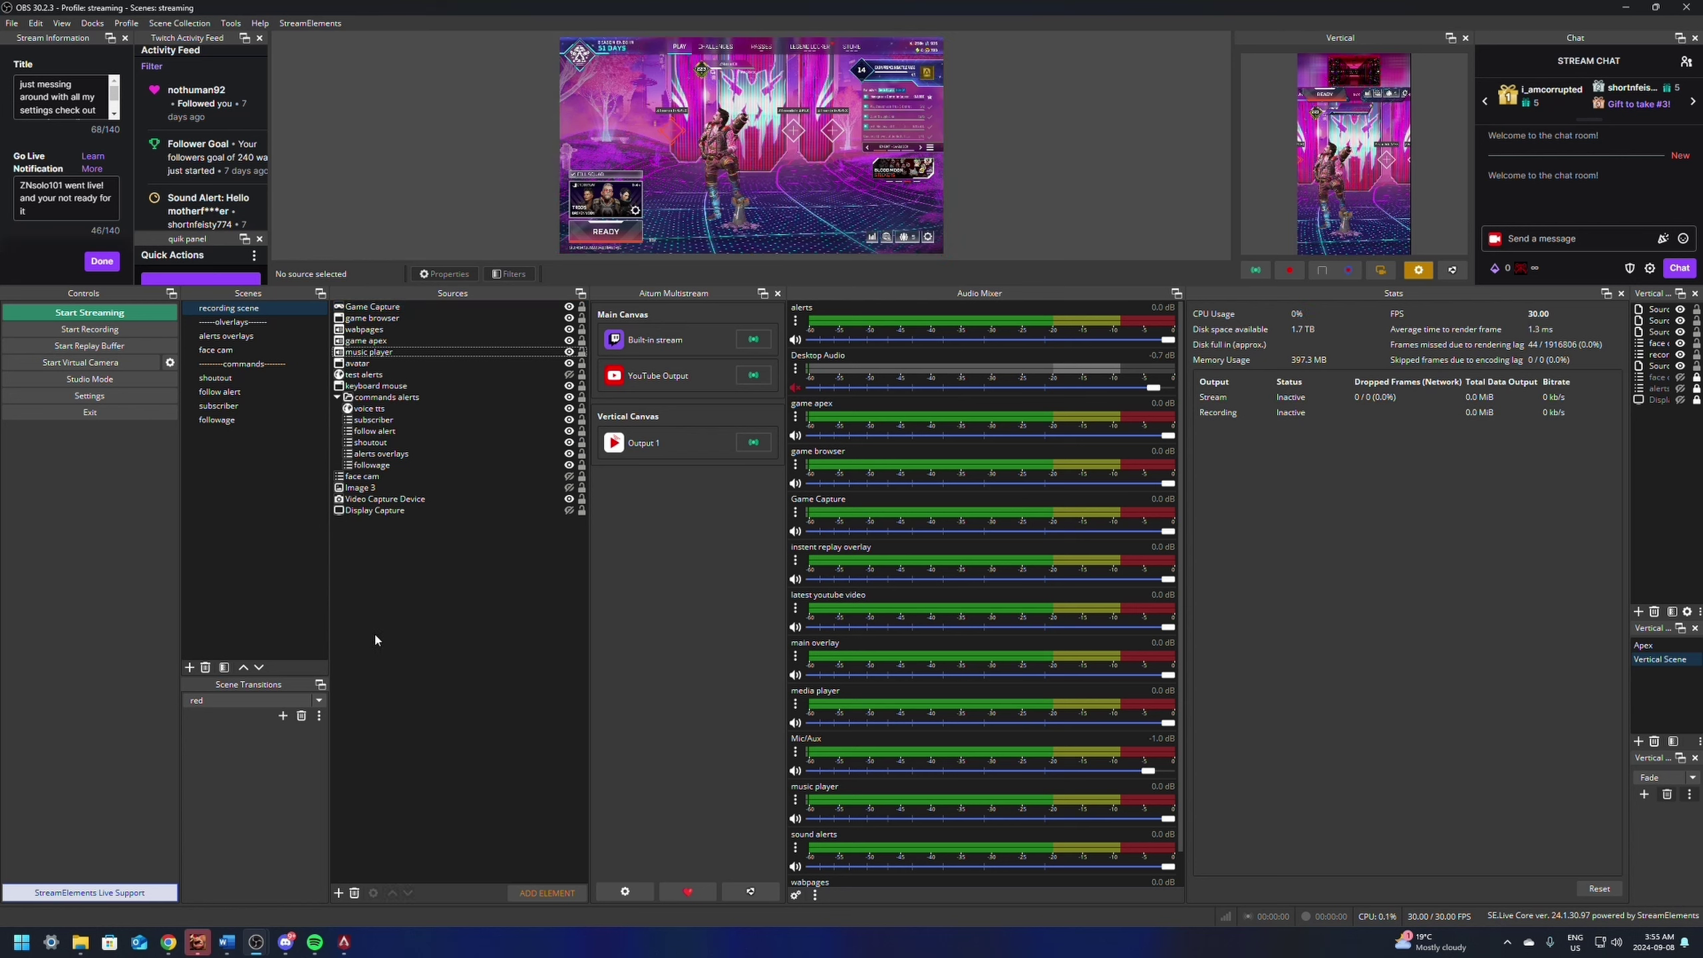
Step: Add a new Application Audio Capture (BETA) source named "discord" to the recording scene
left_click(339, 895)
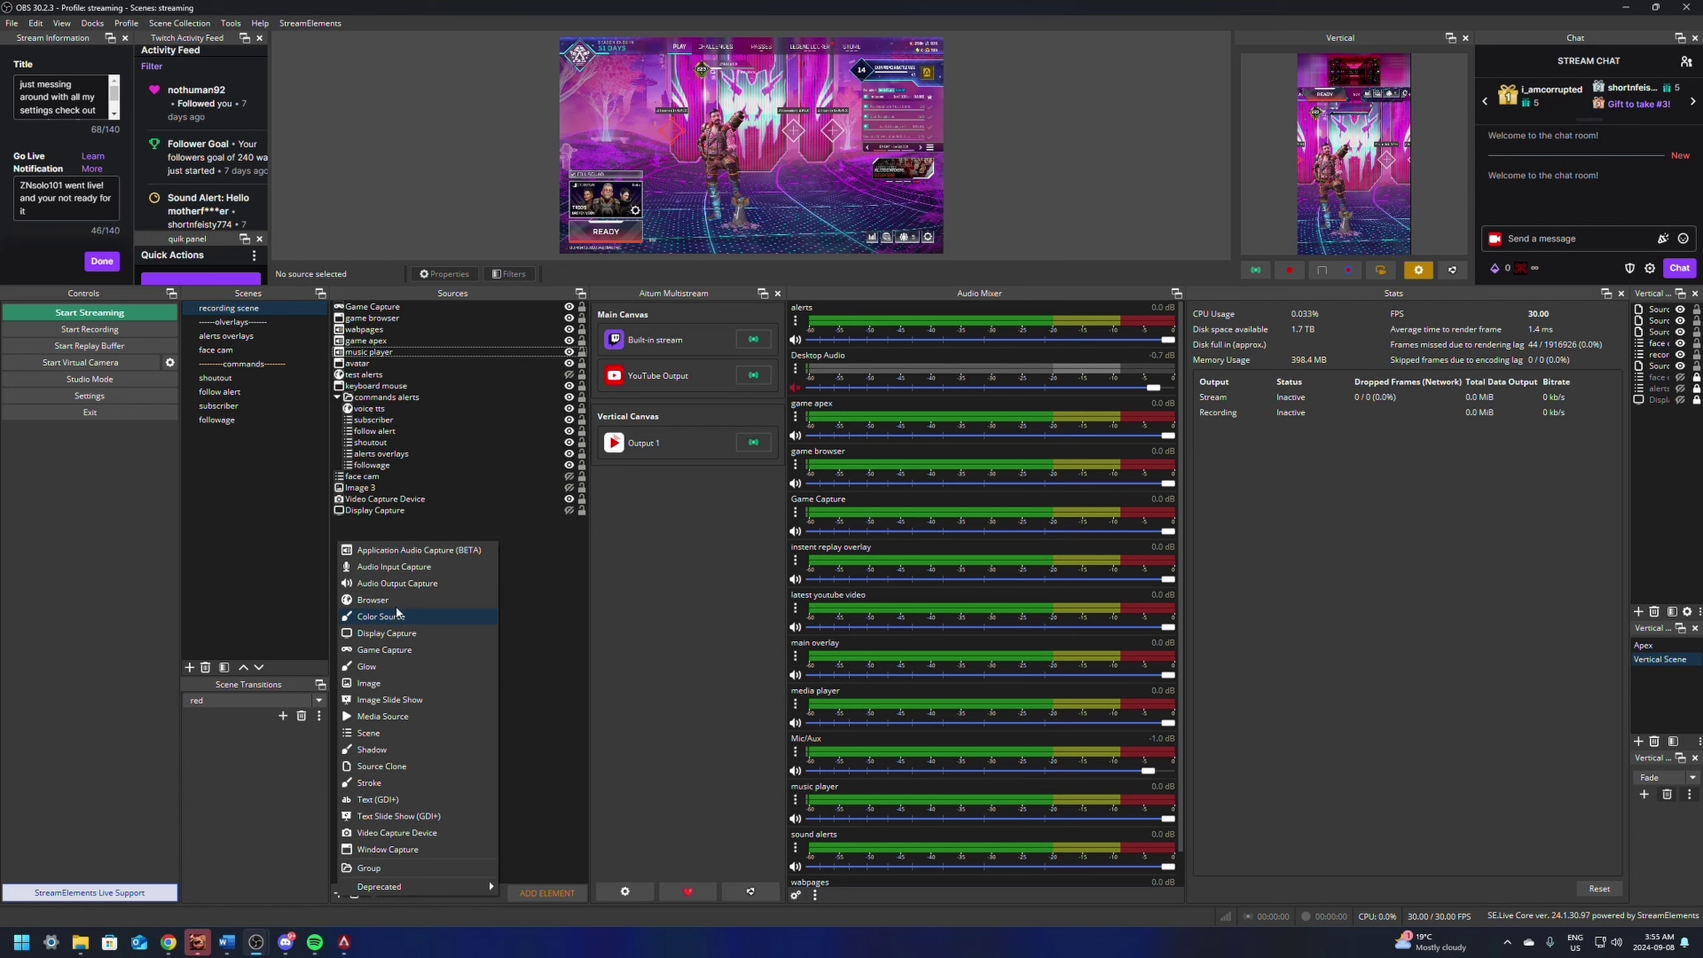
left_click(395, 550)
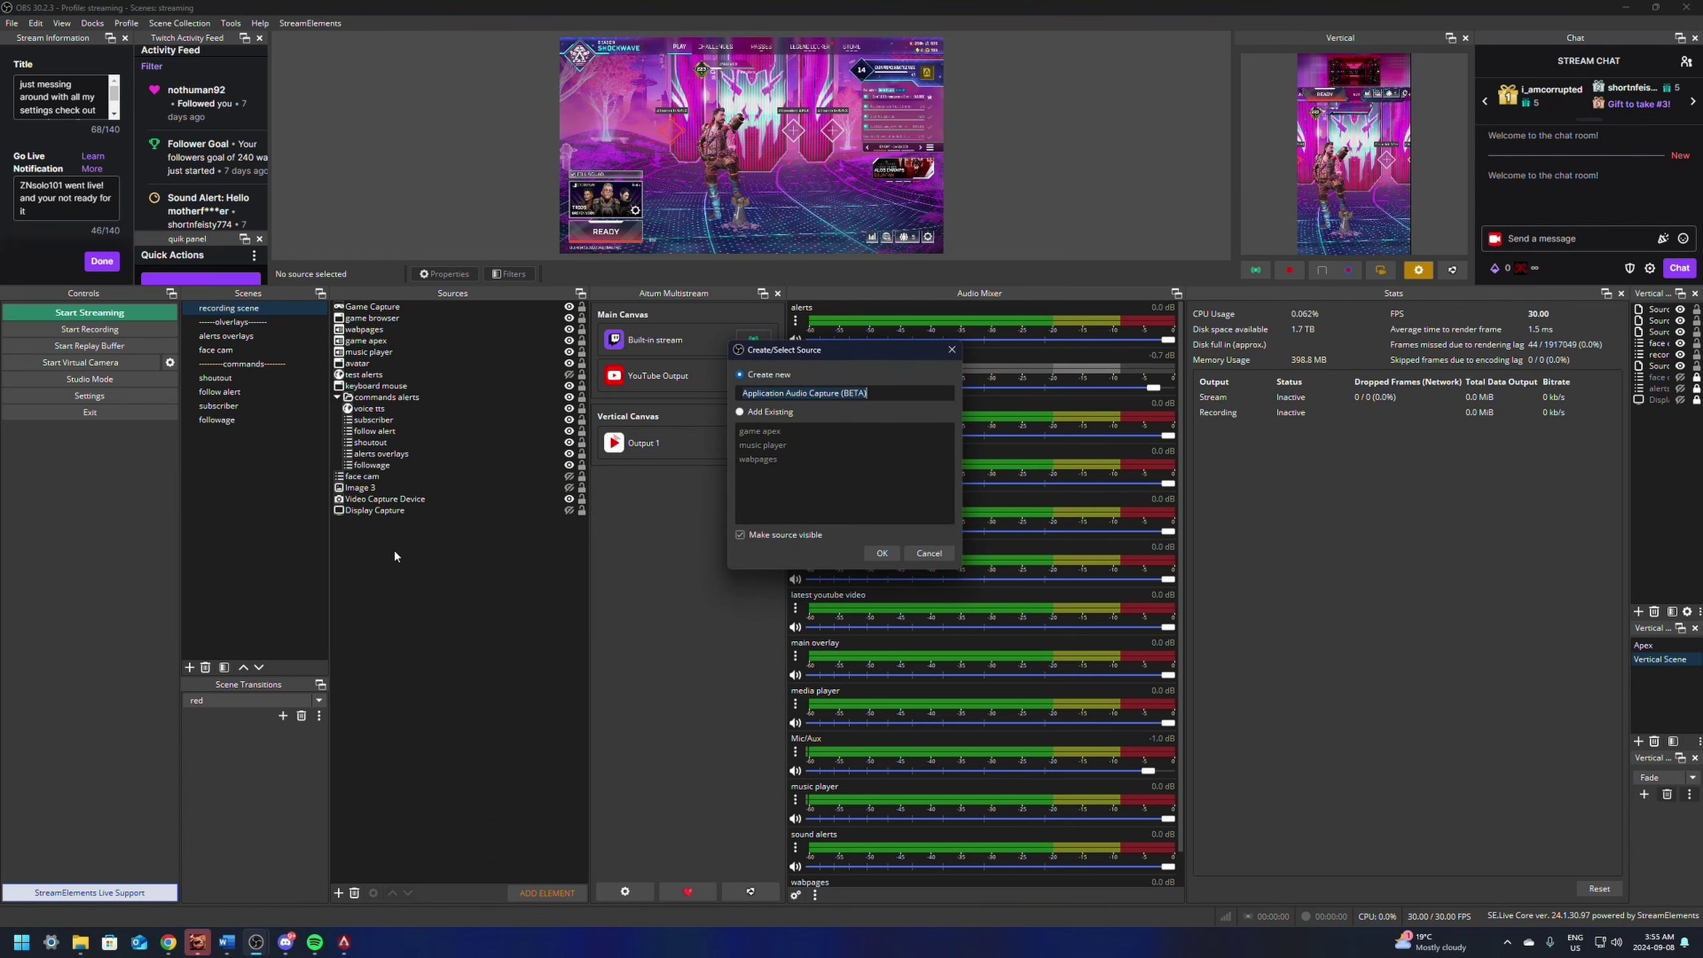
type("discord")
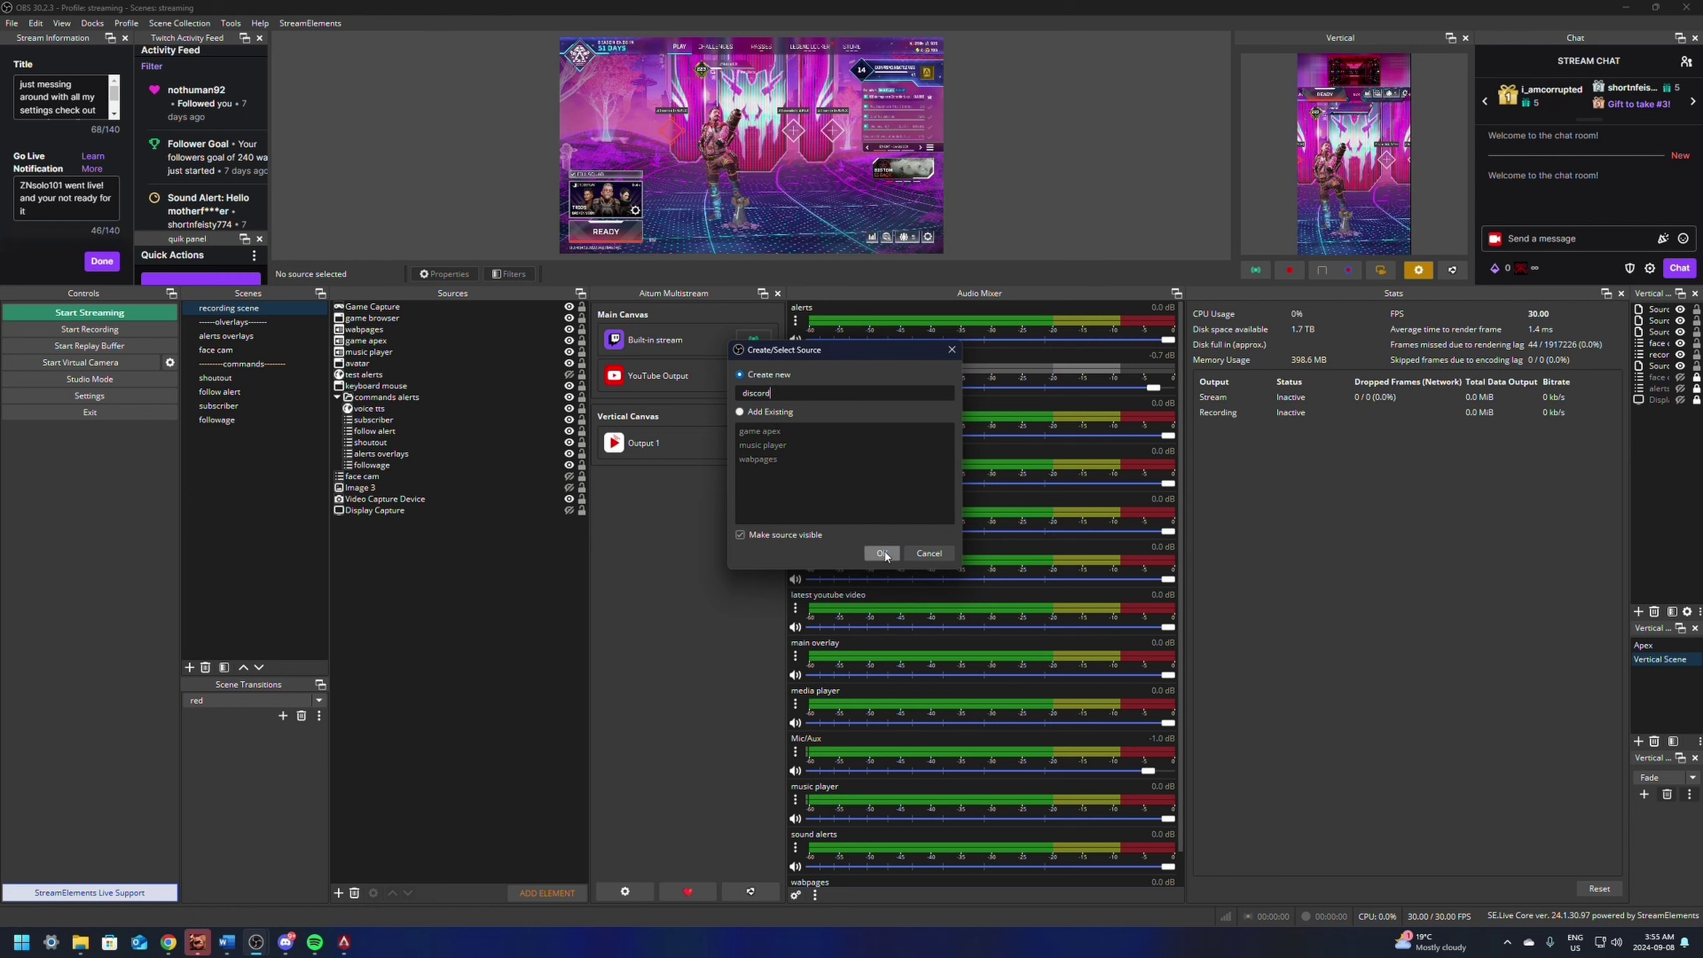
left_click(882, 553)
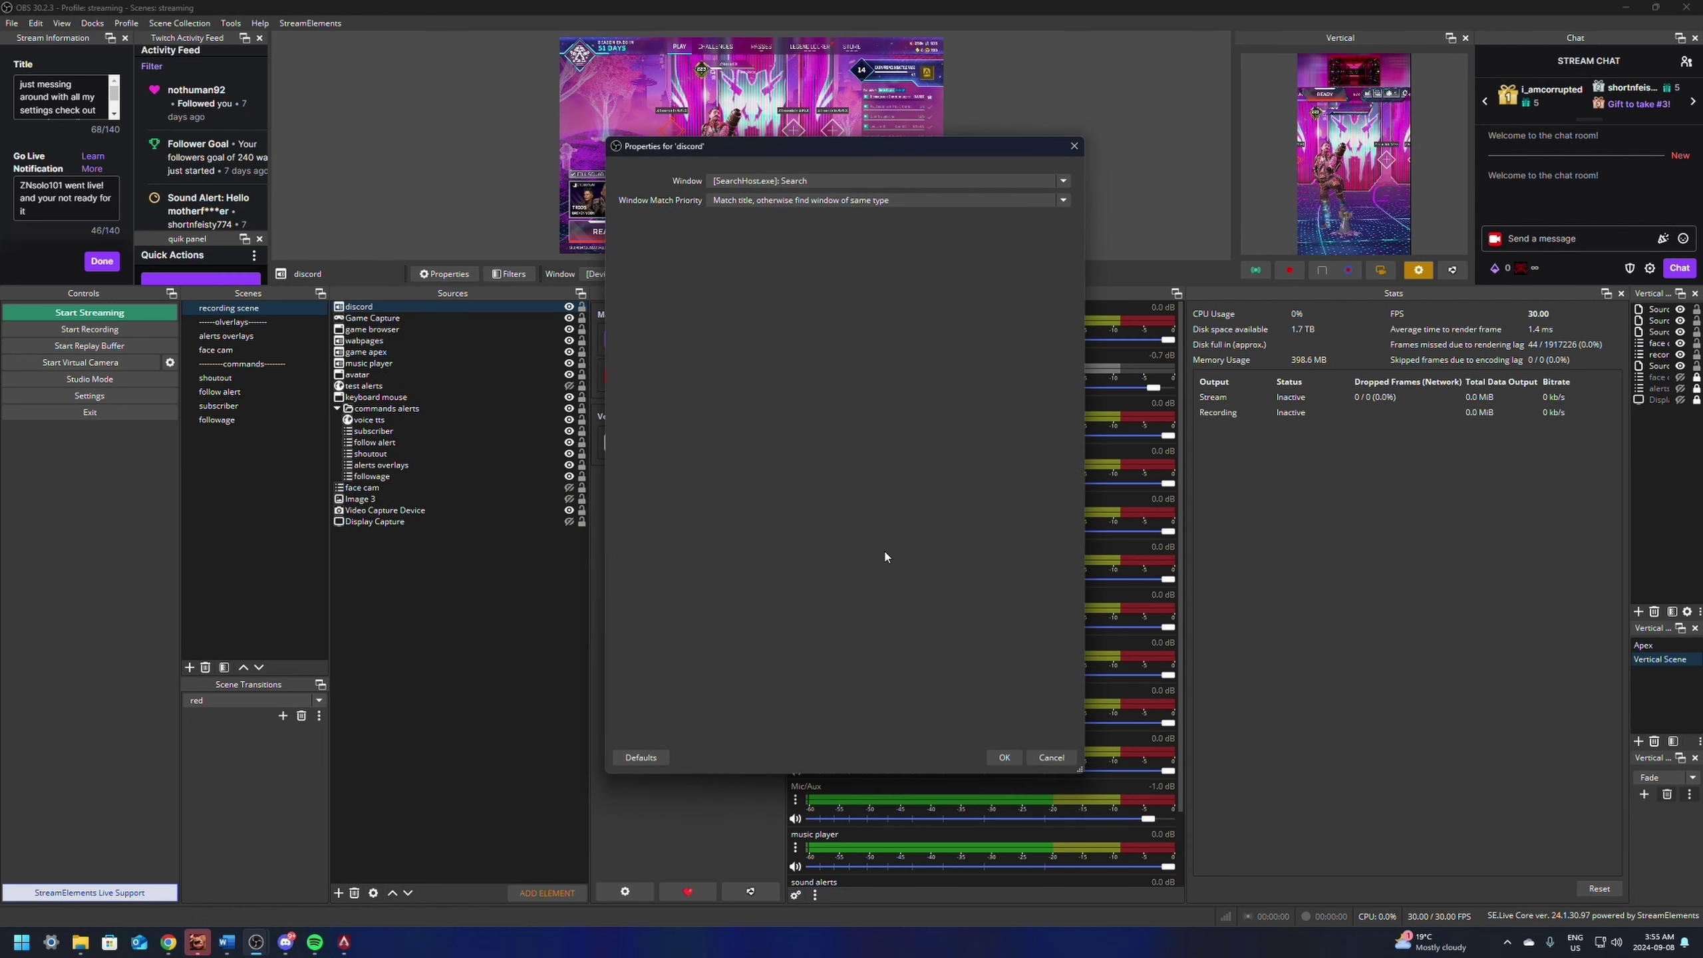
Step: Set the discord source to the [Discord.exe] window with match priority "Match title, otherwise find window of same executable", and accept
left_click(839, 180)
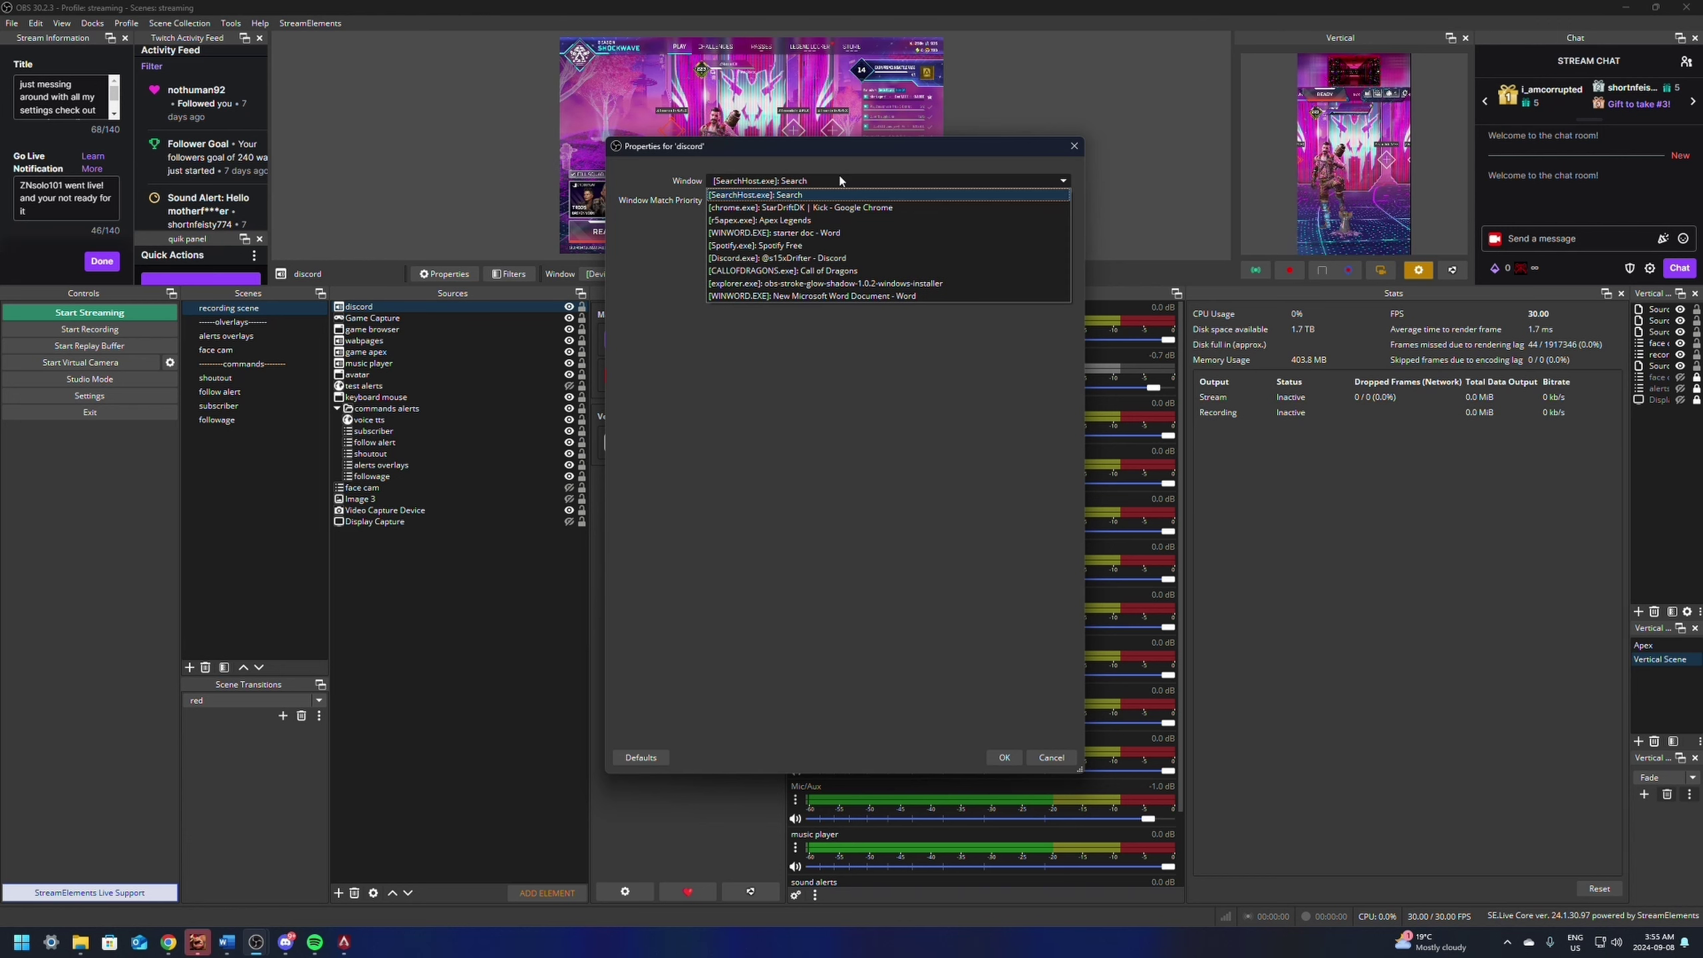
left_click(728, 259)
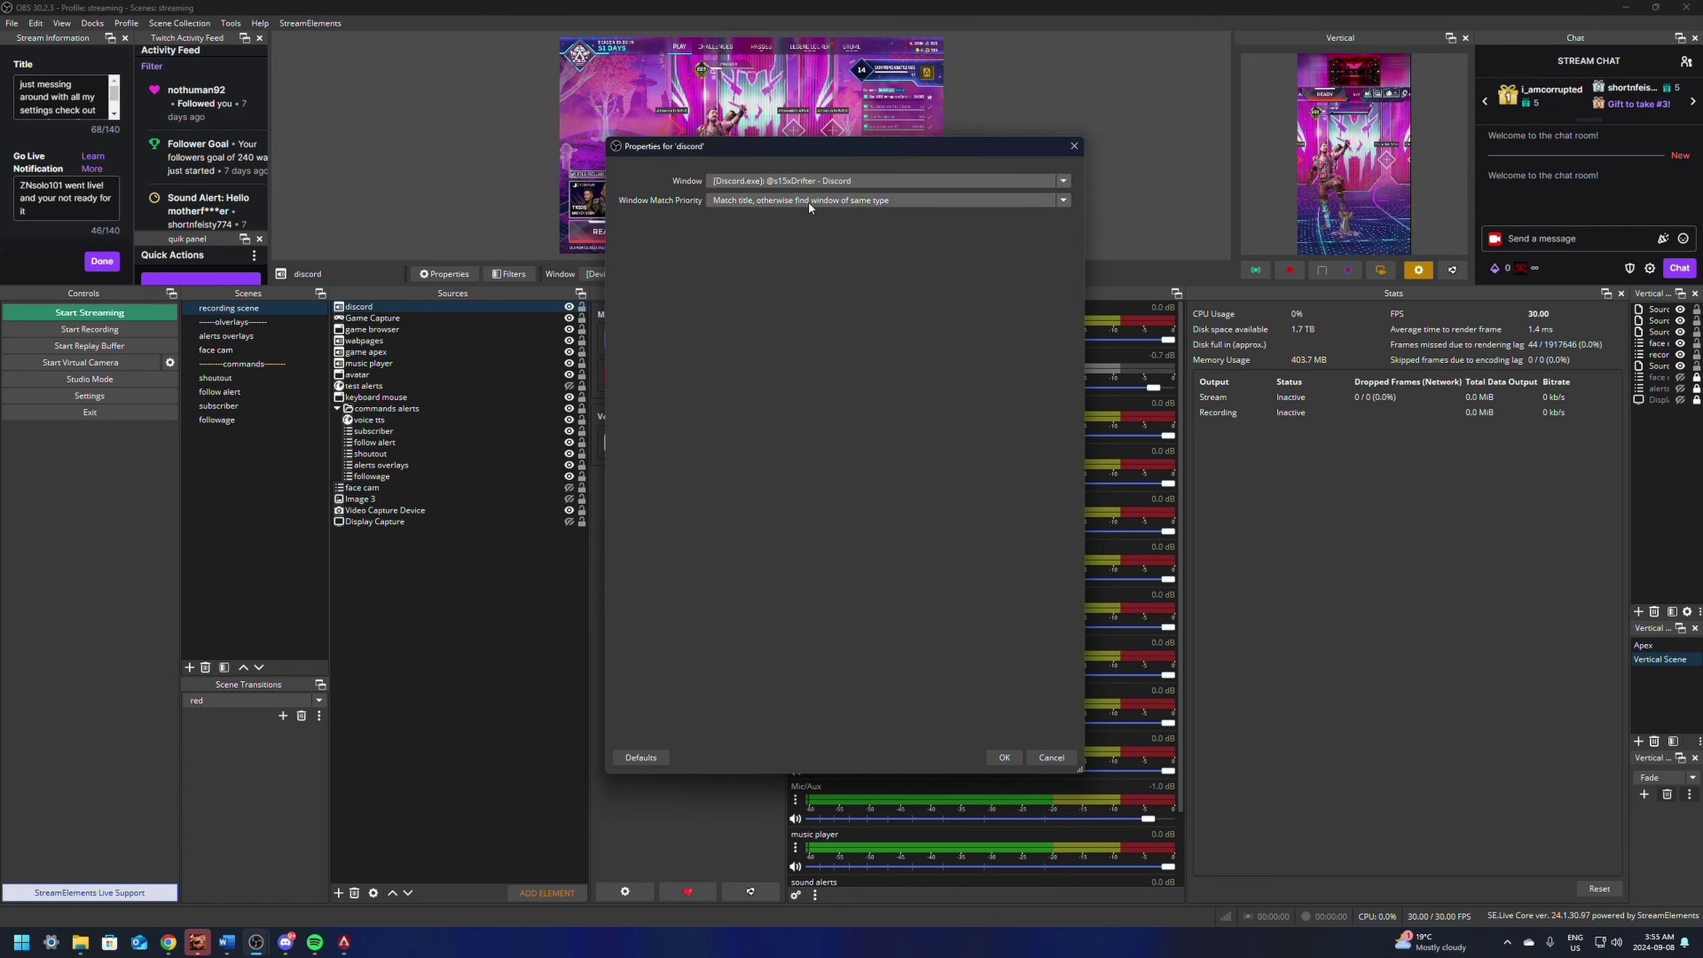
left_click(843, 203)
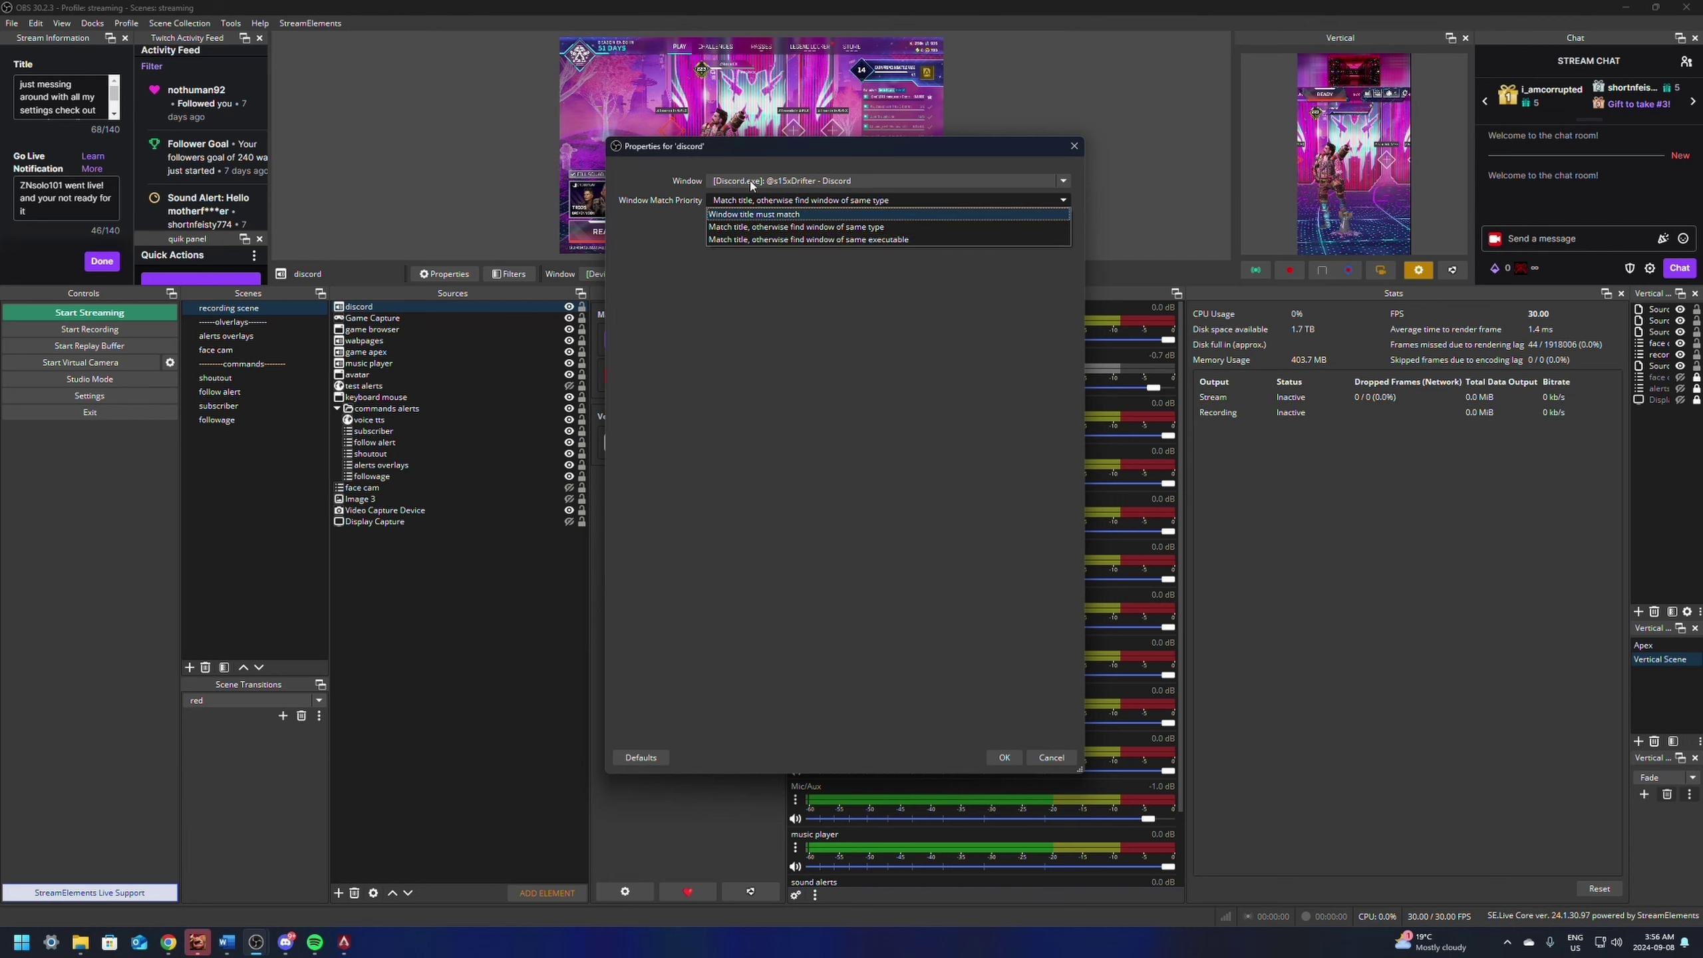
left_click(828, 240)
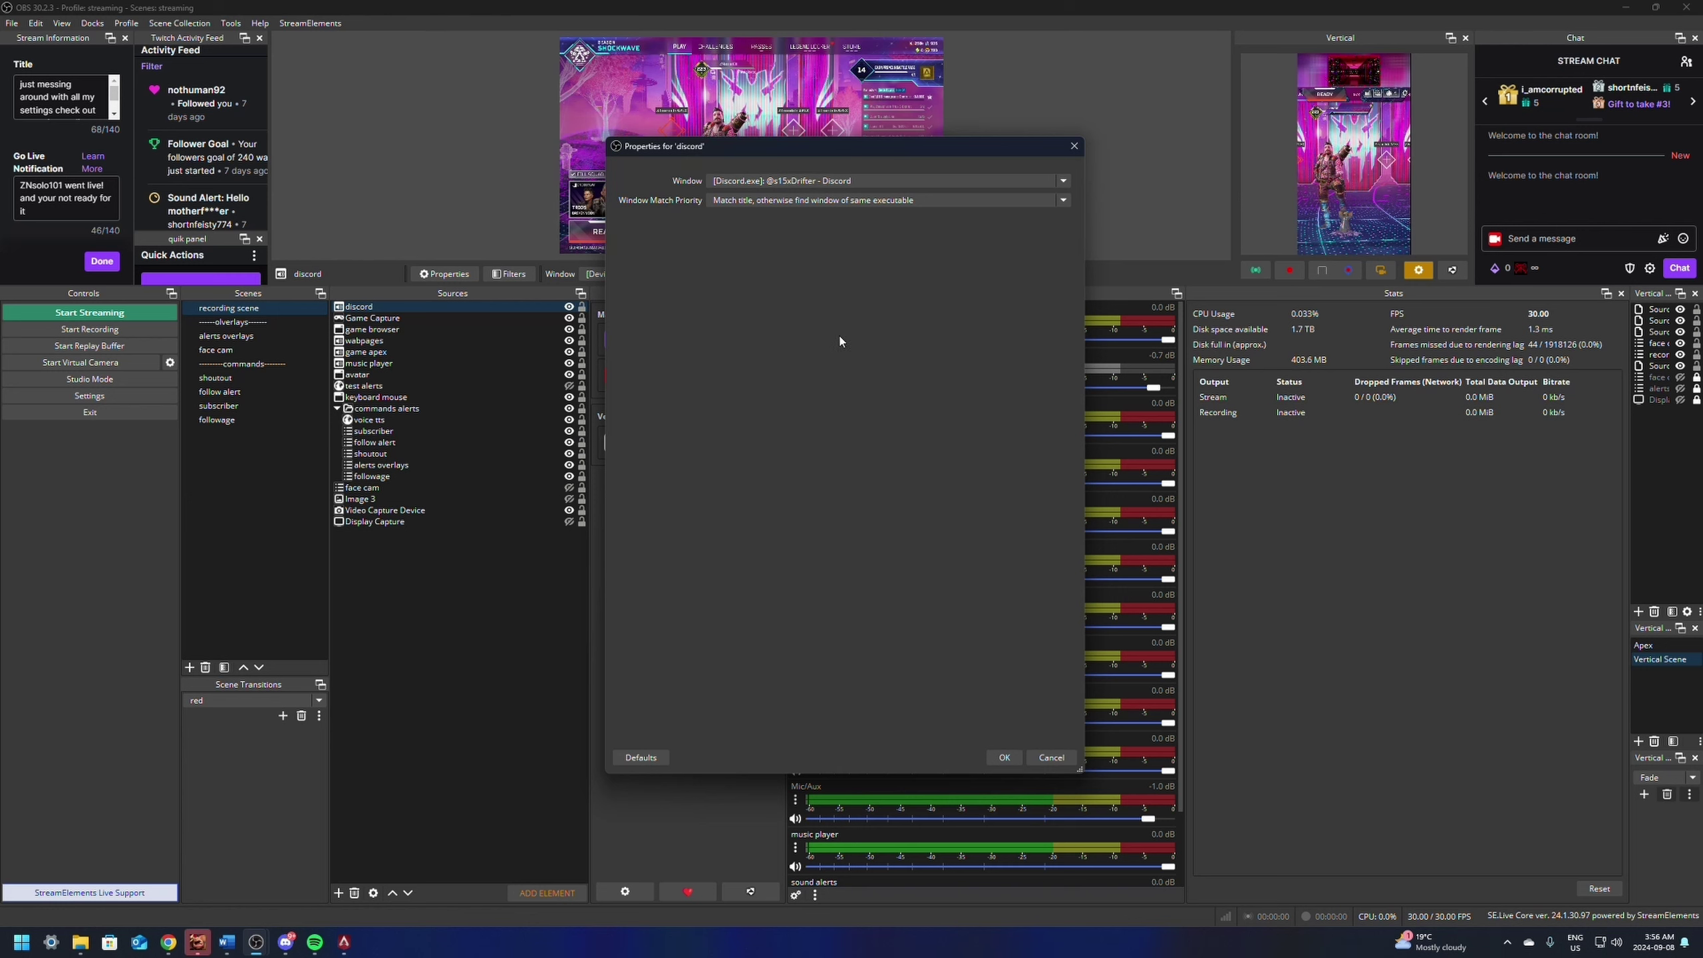
left_click(1006, 758)
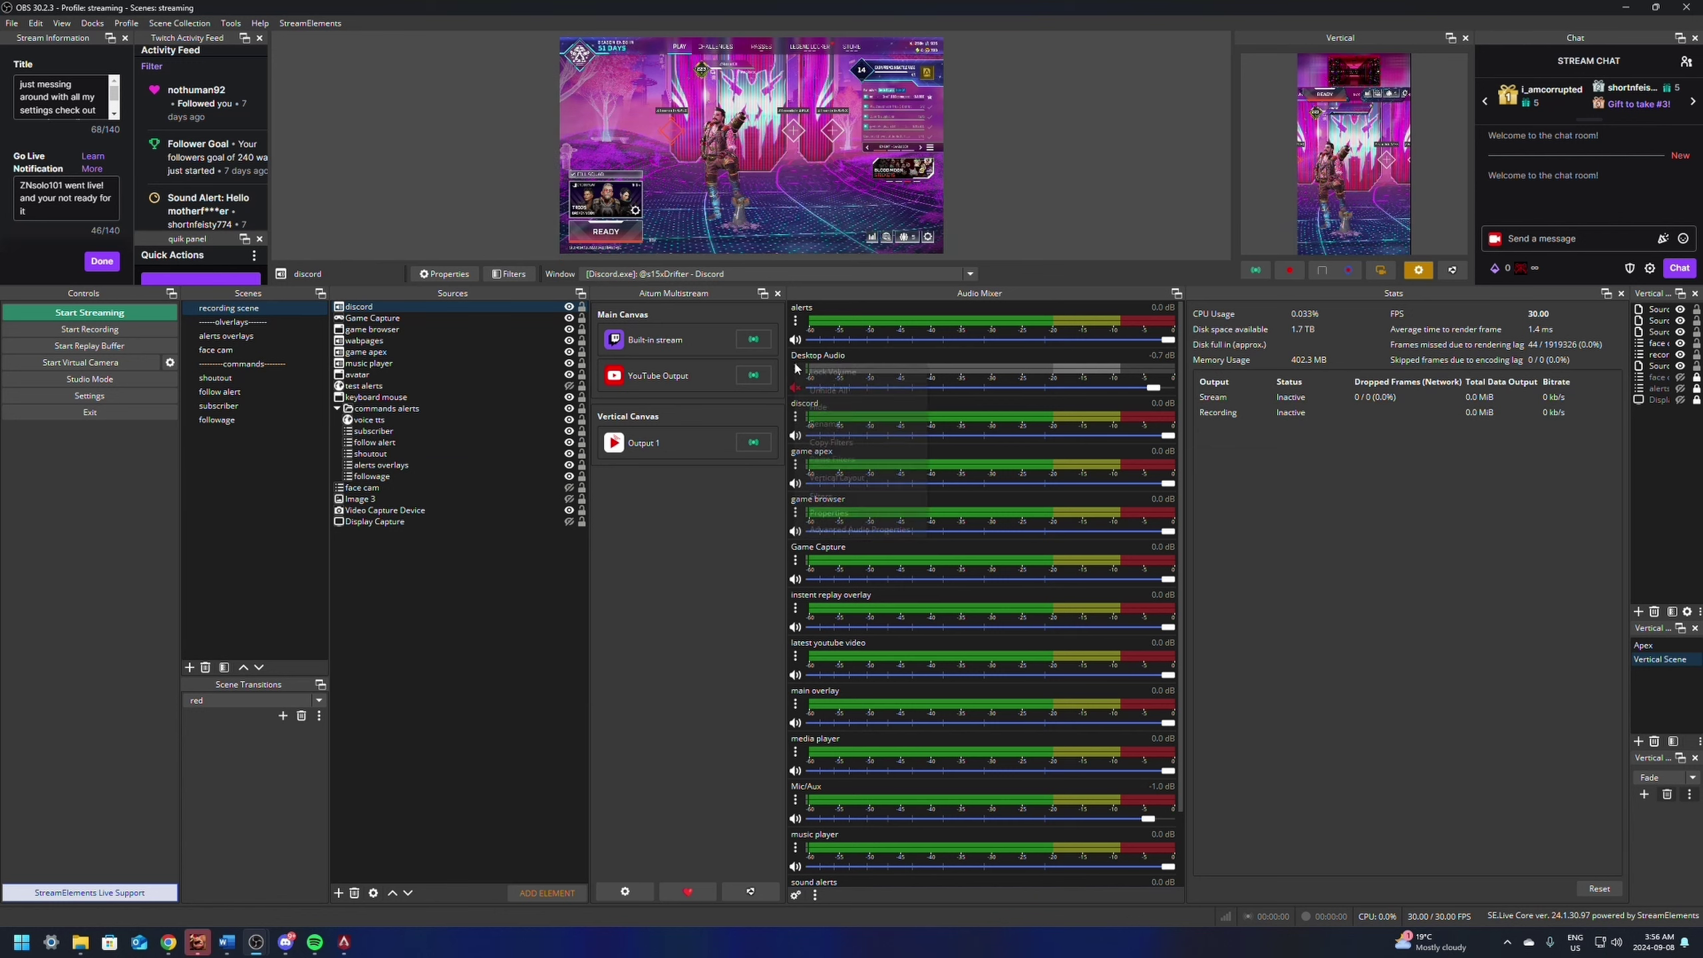
Step: Open the Advanced Audio Properties in an enlarged window and toggle track 2 for the sound alerts and alerts sources
left_click(794, 367)
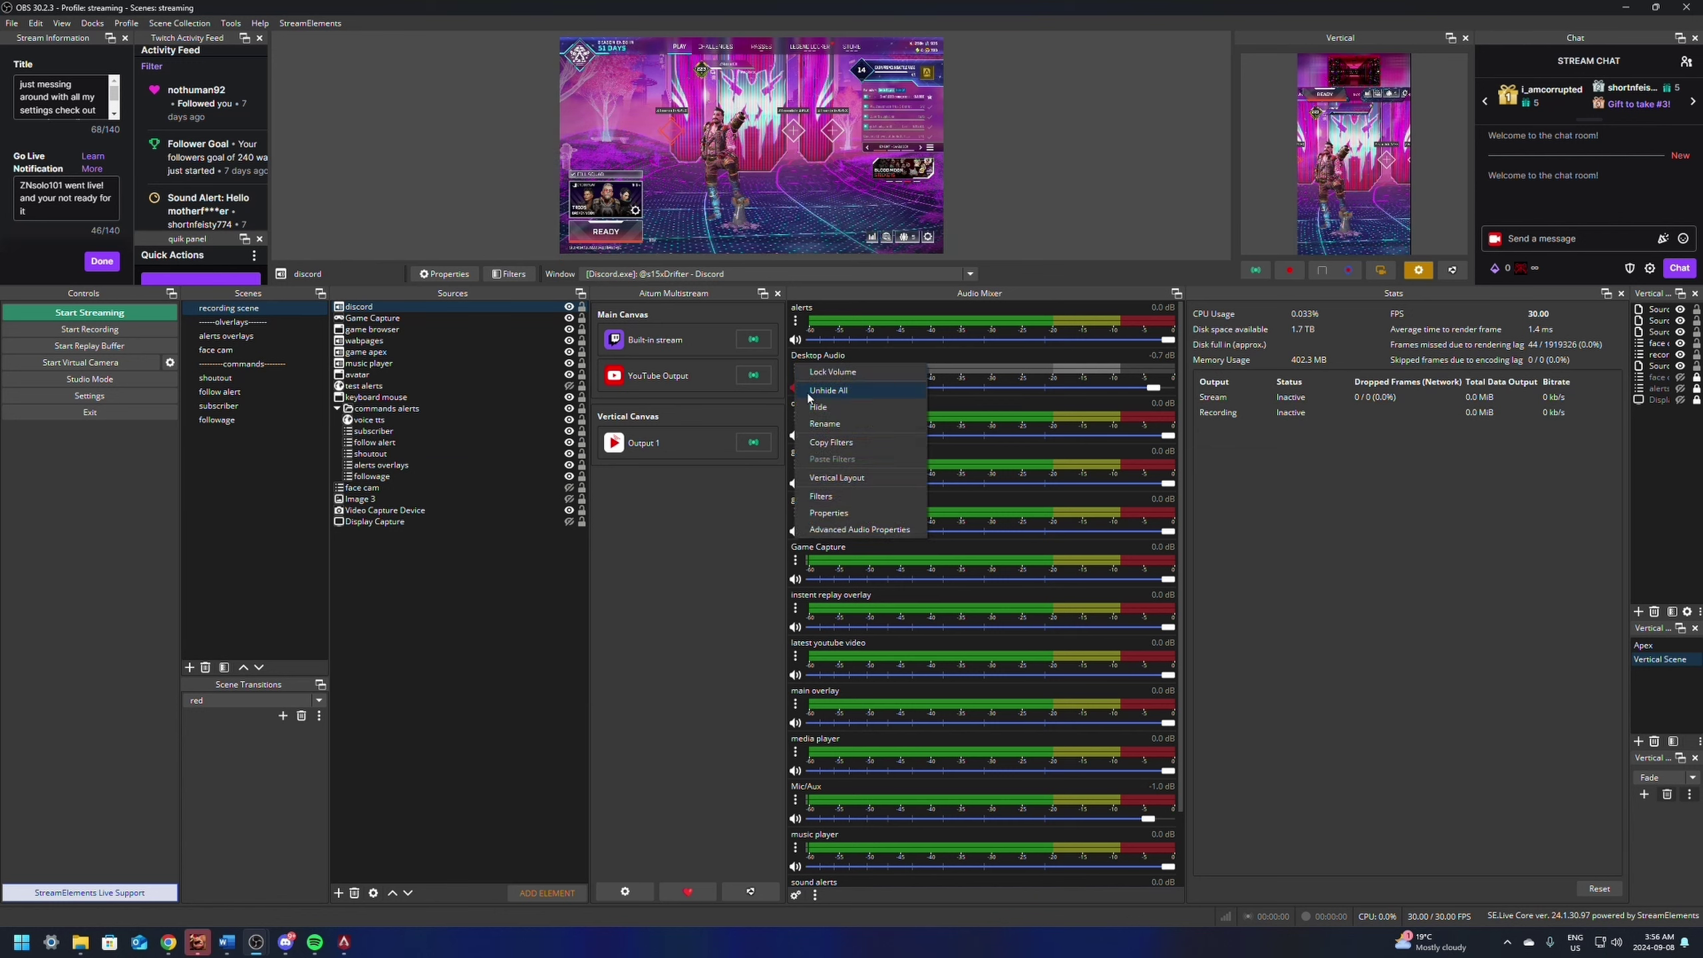
left_click(842, 530)
left_click_drag(884, 340, 777, 142)
left_click_drag(1089, 354, 1272, 605)
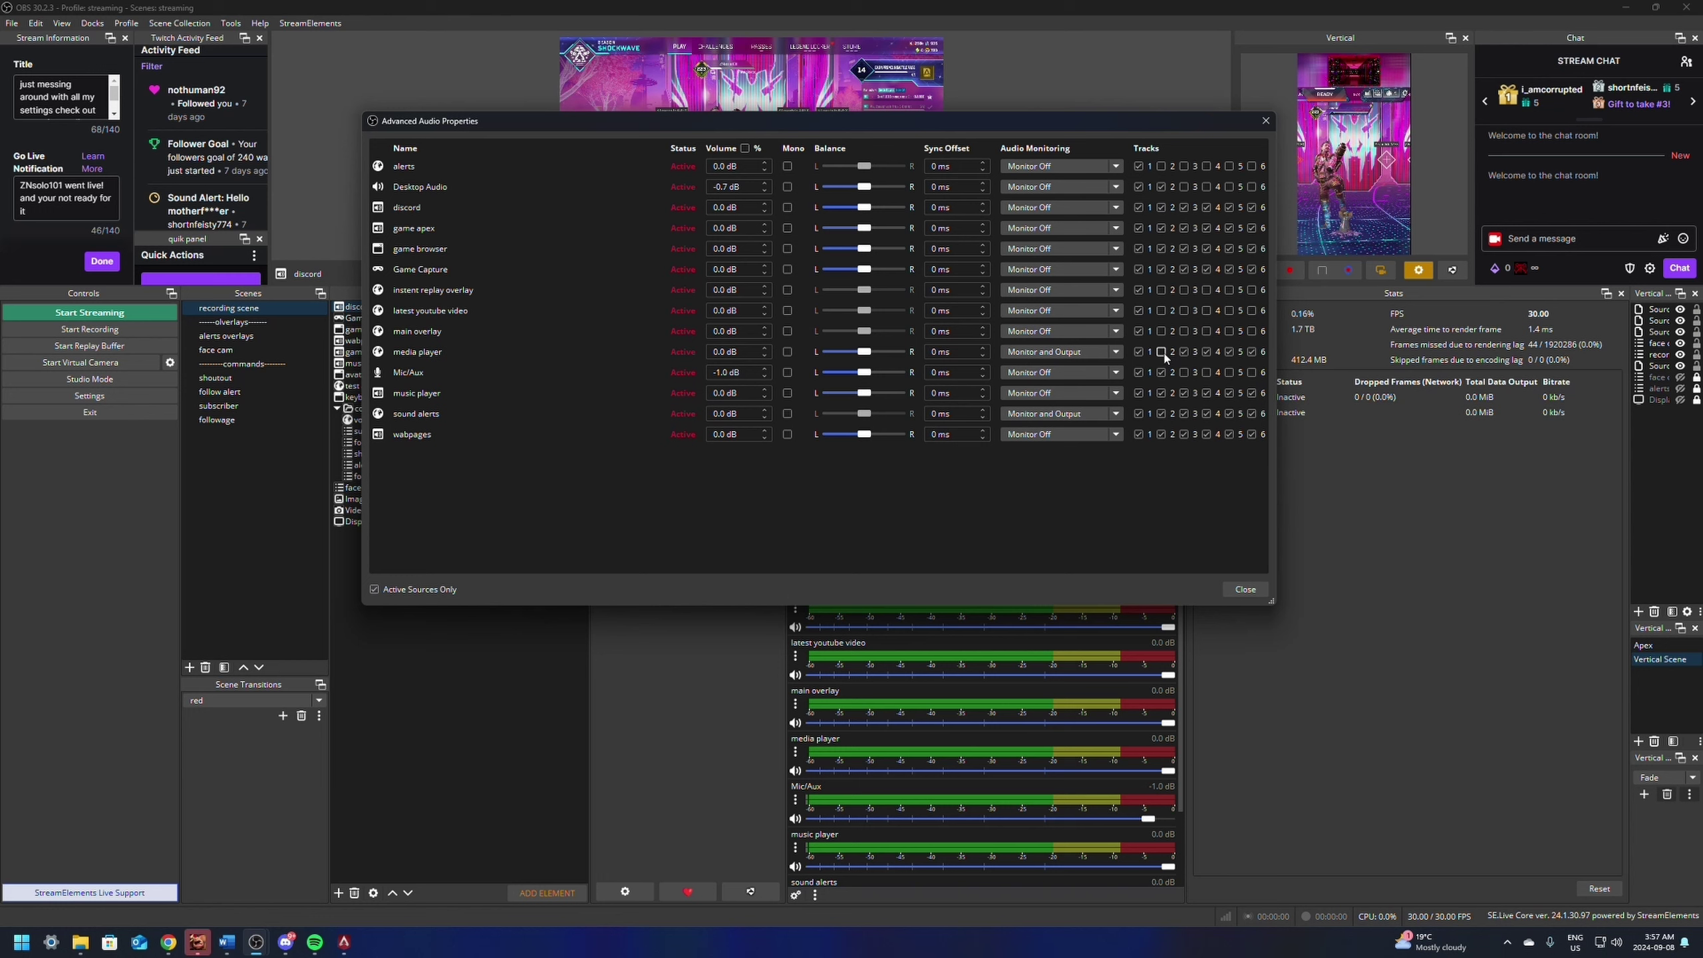
left_click(1162, 414)
left_click(1162, 166)
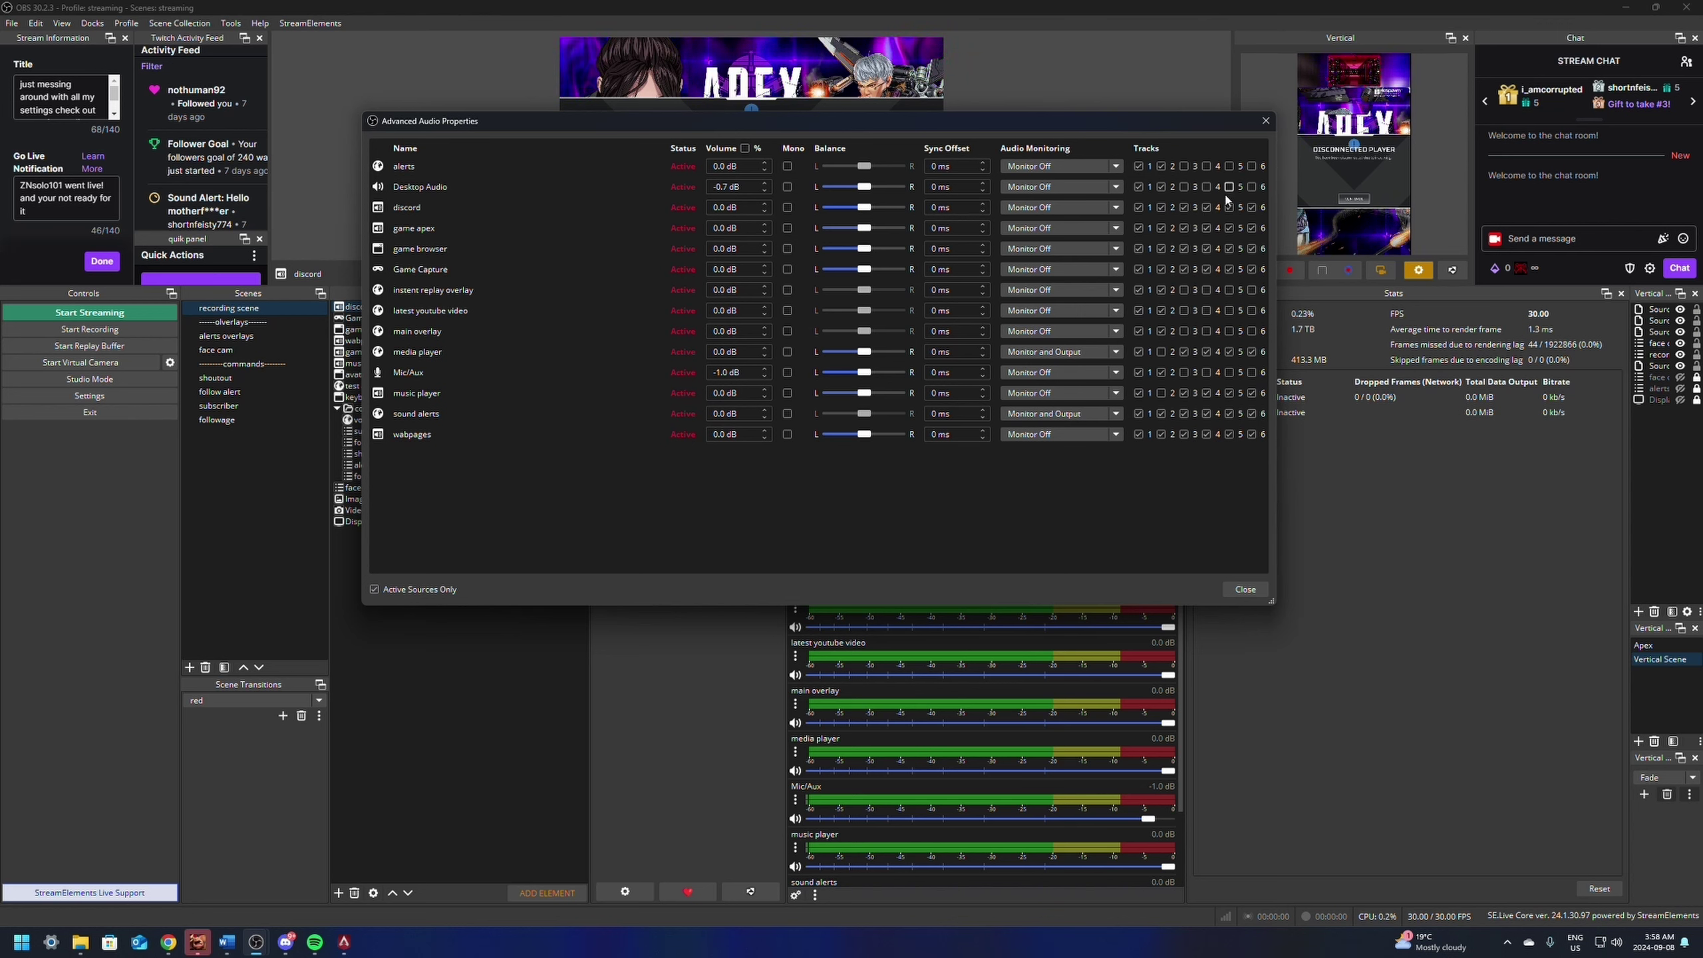
Step: Clear the remaining tracks among 3 to 6 for game apex, game browser and Game Capture
left_click(1206, 228)
left_click(1184, 228)
left_click(1251, 228)
left_click(1228, 268)
left_click(1206, 269)
left_click(1184, 269)
left_click(1228, 248)
left_click(1252, 248)
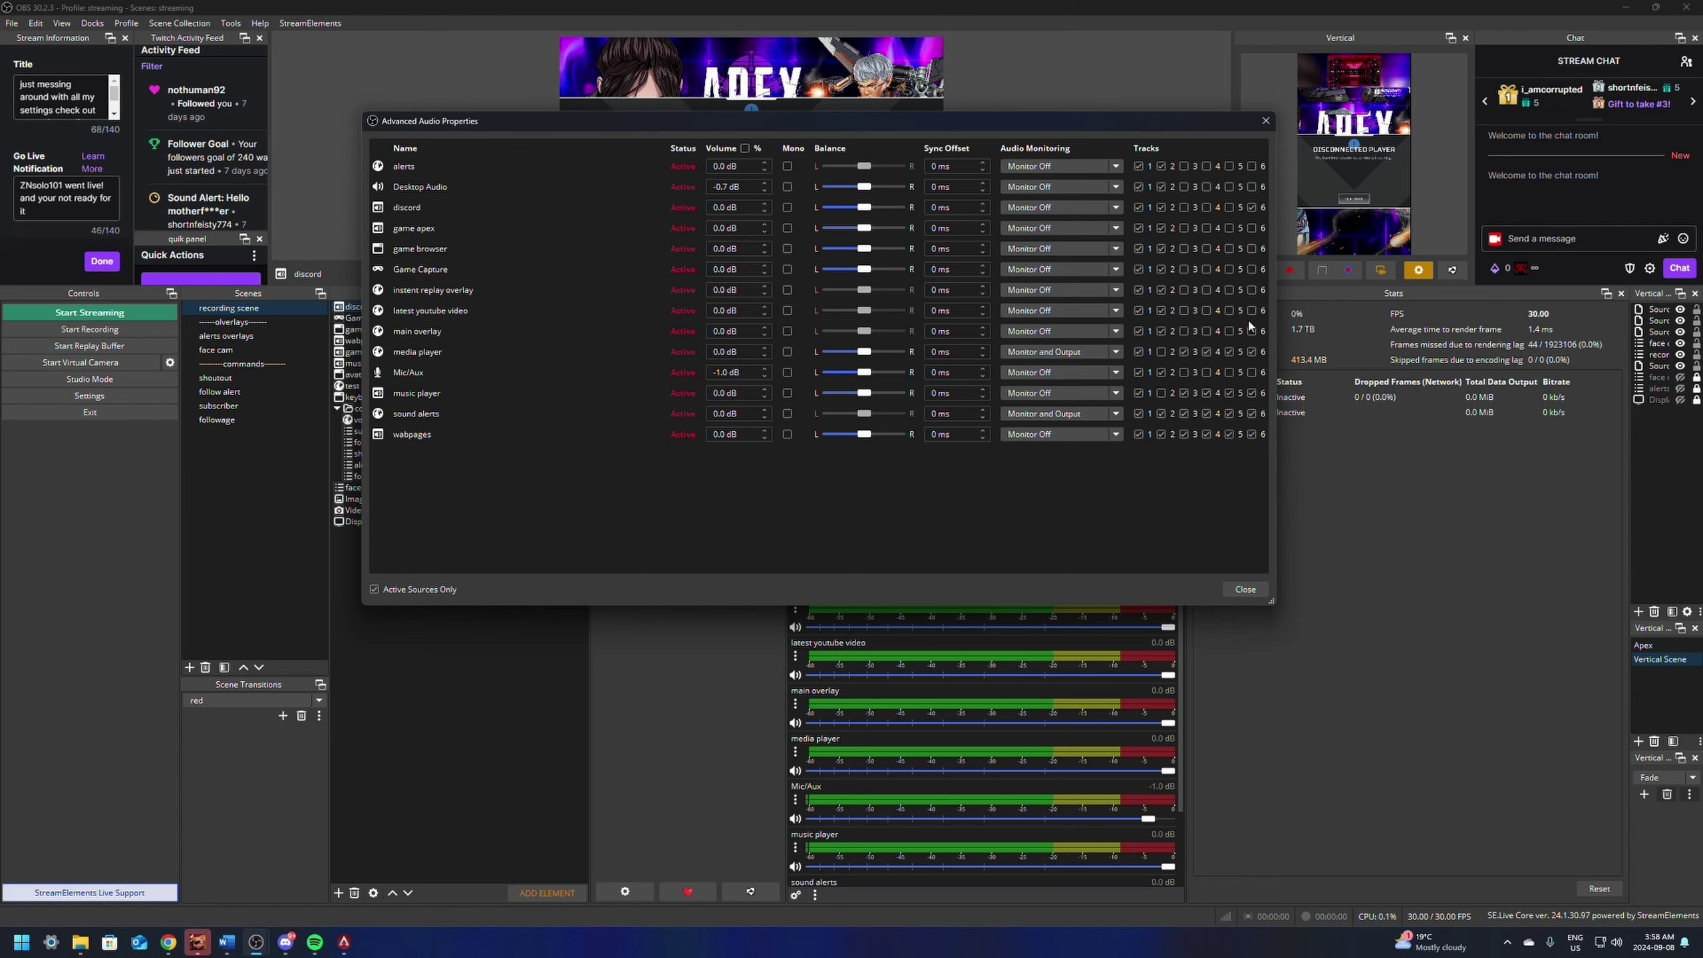
Step: Clear tracks 3 to 6 for music player, sound alerts and webpages, and close the Advanced Audio Properties
left_click(1207, 393)
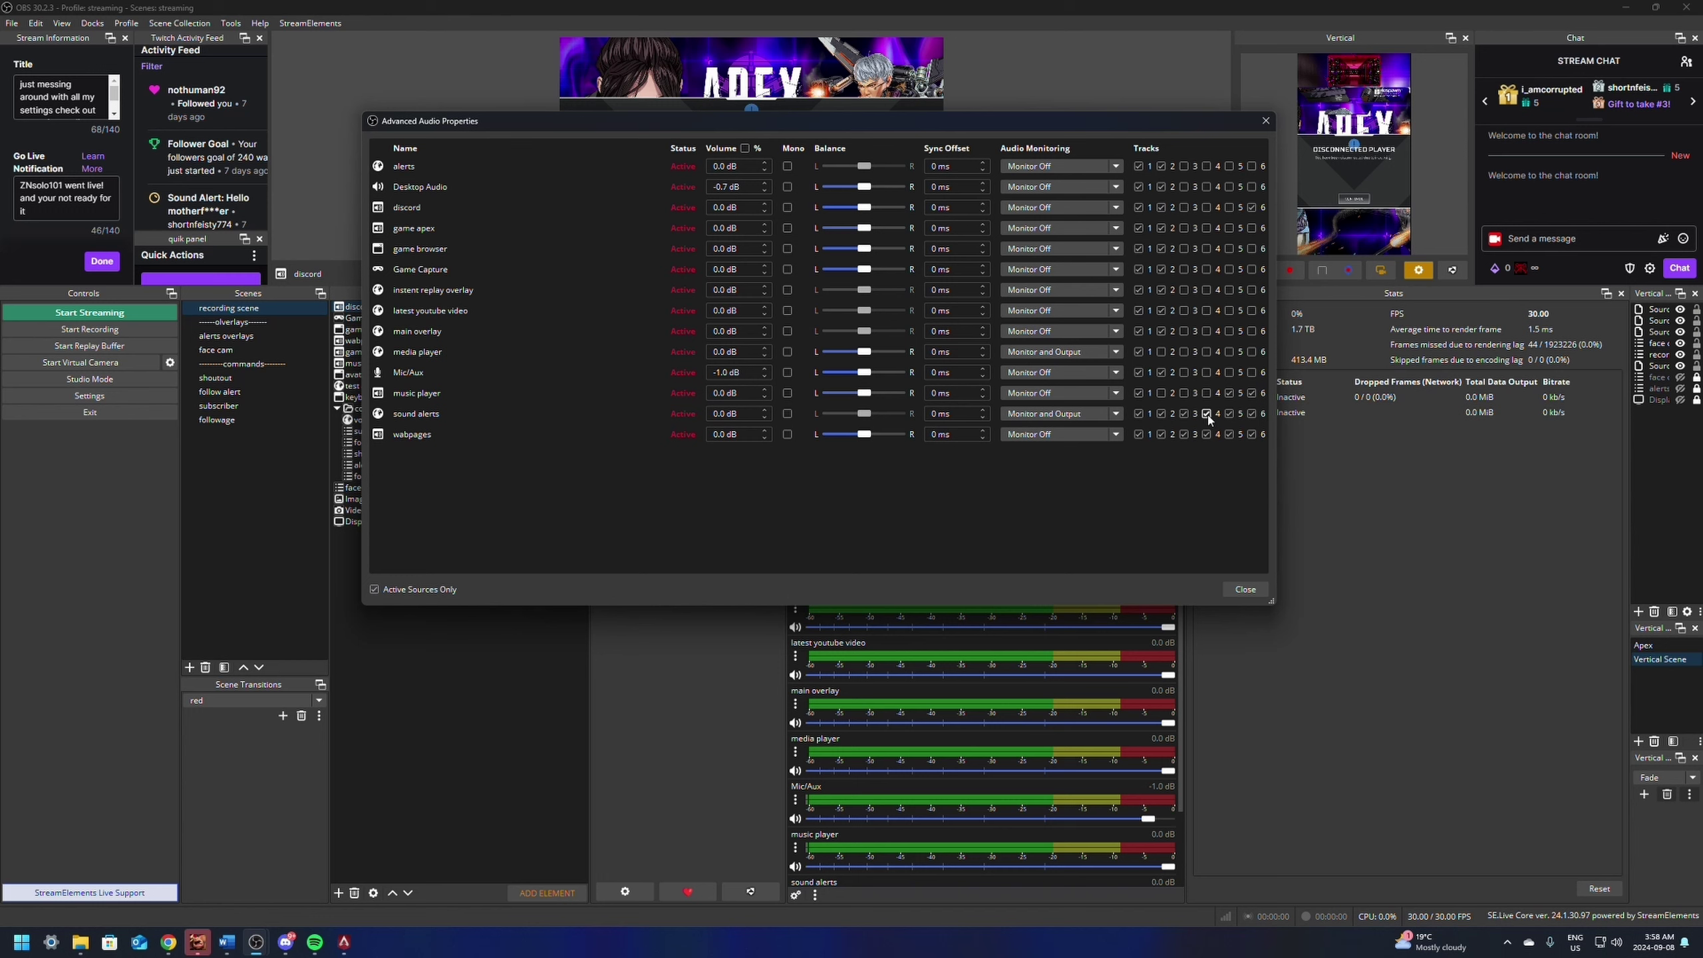
left_click(1184, 413)
left_click(1206, 434)
left_click(1229, 392)
left_click(1252, 392)
left_click(1228, 413)
left_click(1251, 413)
left_click(1229, 434)
left_click(1252, 434)
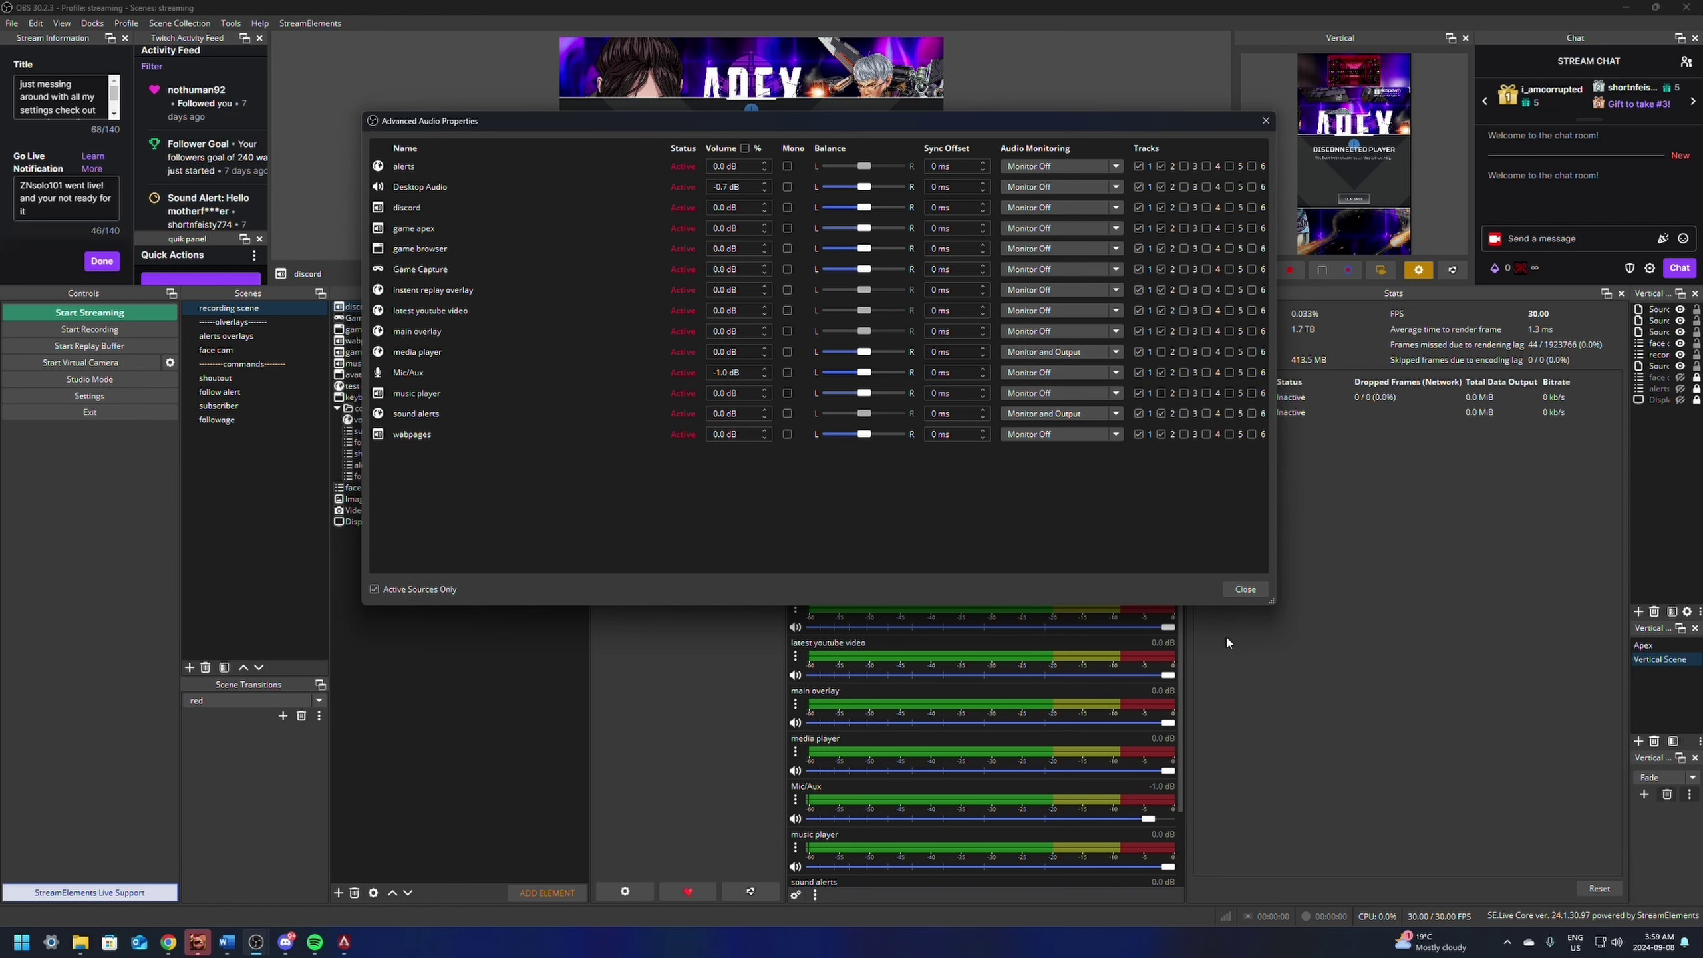
left_click(1244, 590)
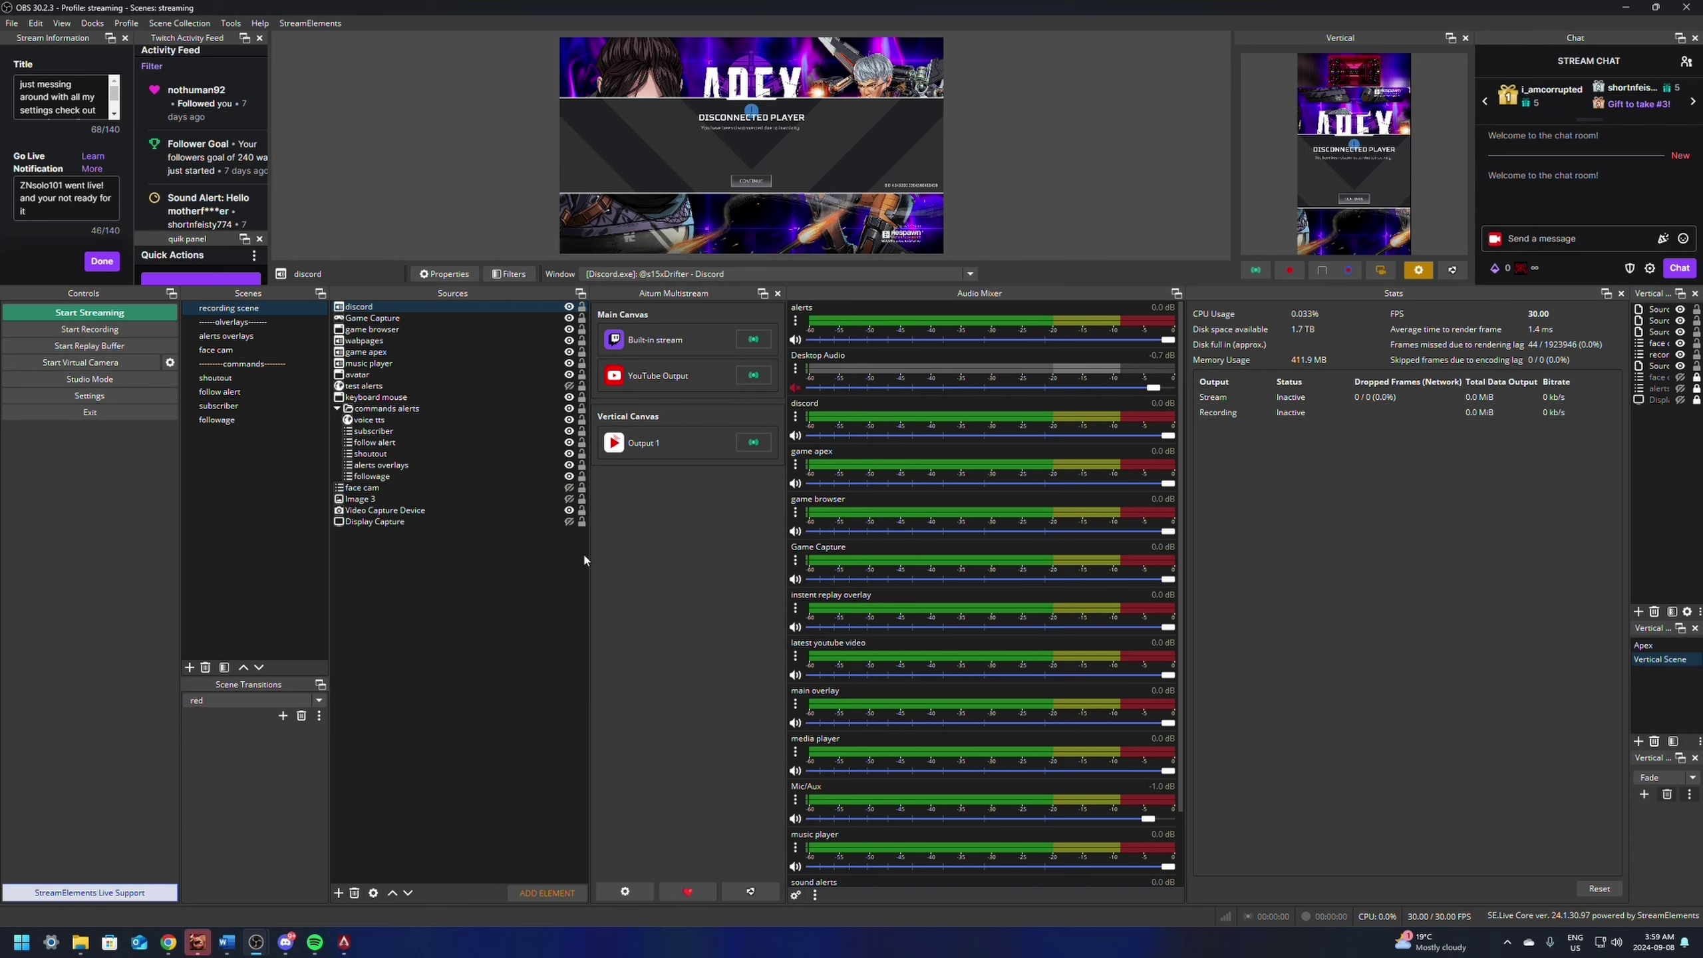
Step: Check which audio track and Twitch VOD track the streaming output settings use, and accept the settings
left_click(98, 397)
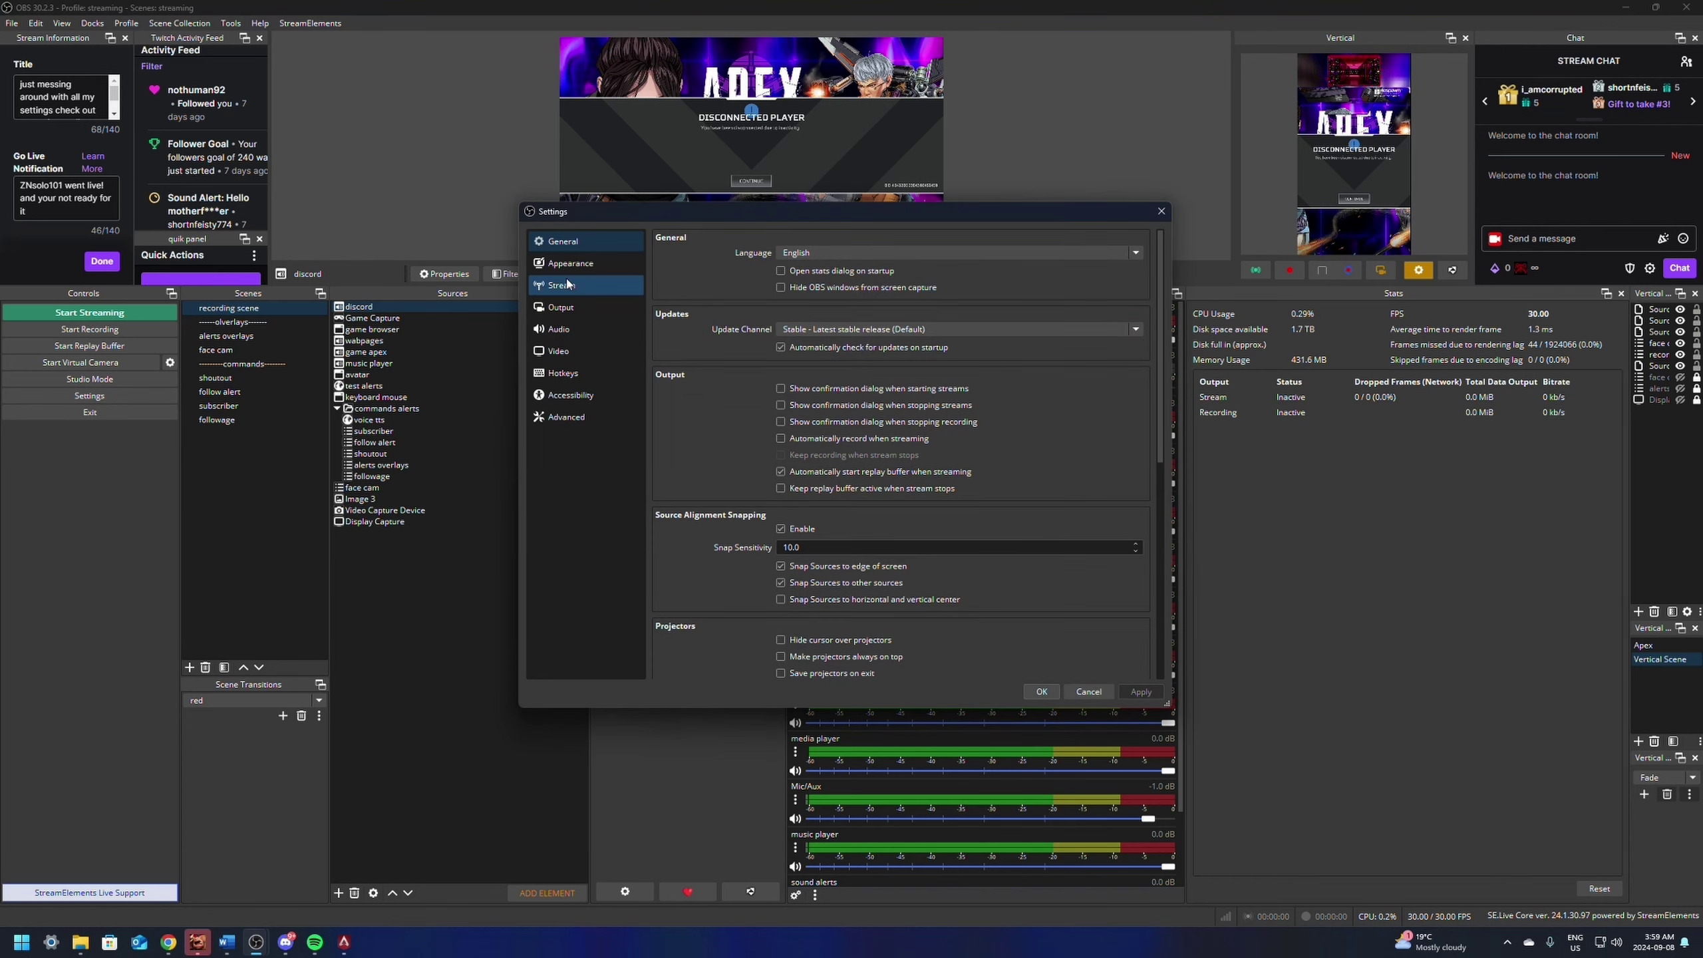
left_click(562, 307)
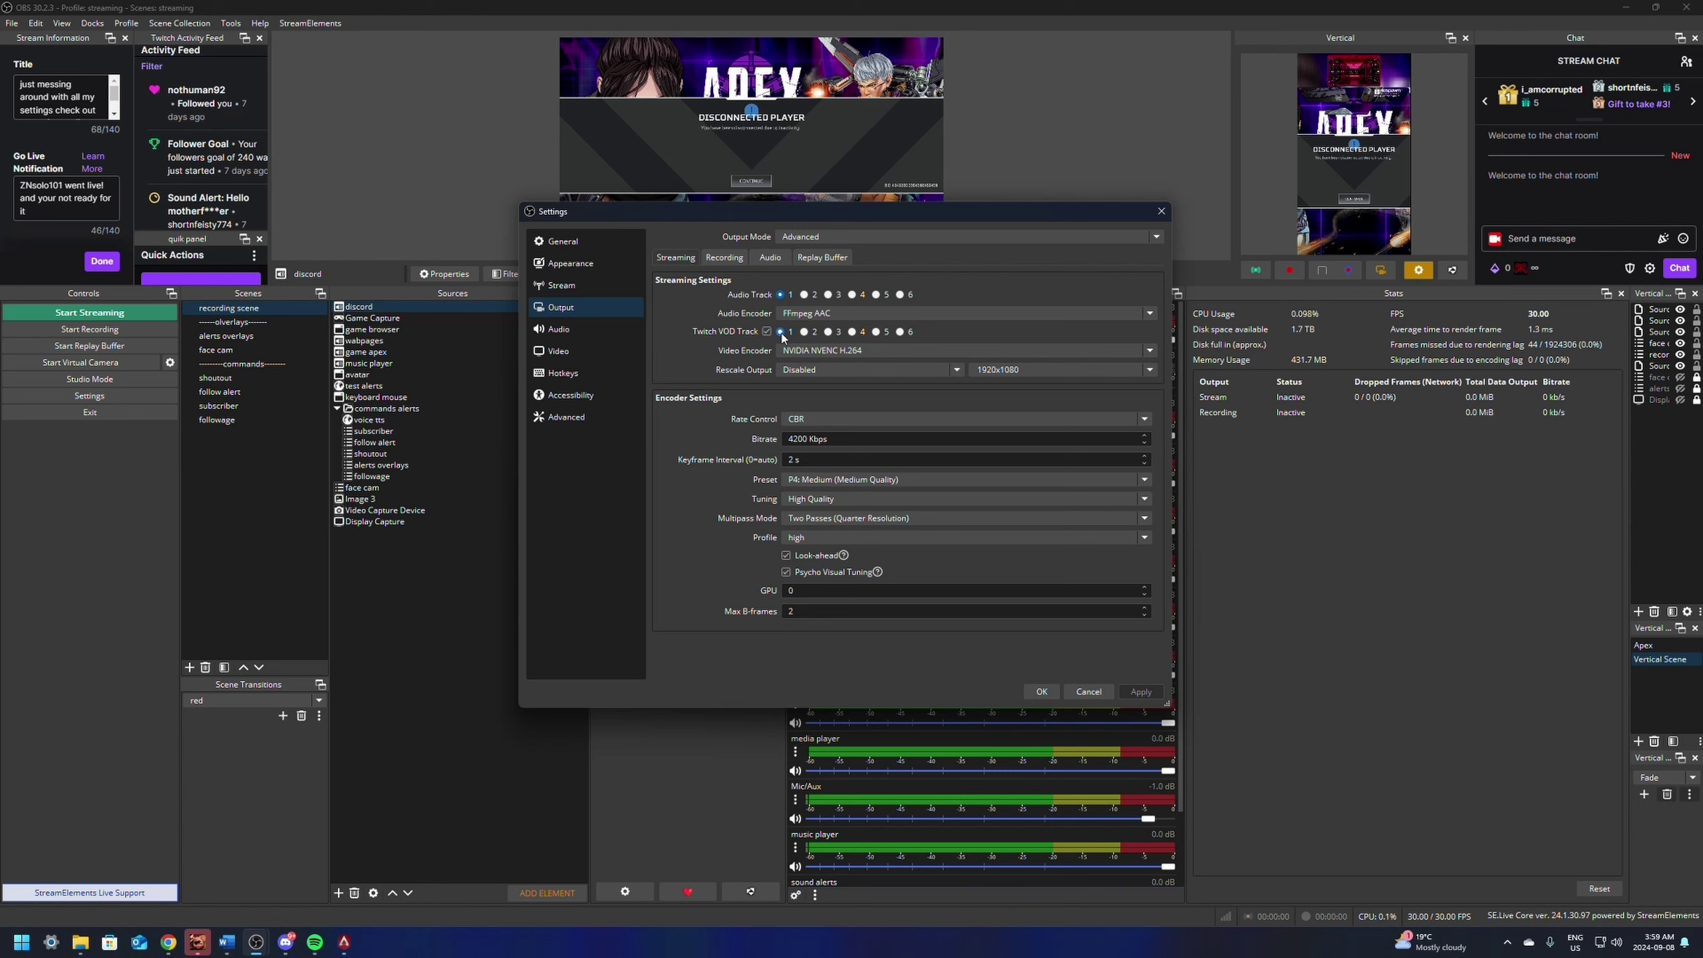
left_click(1041, 691)
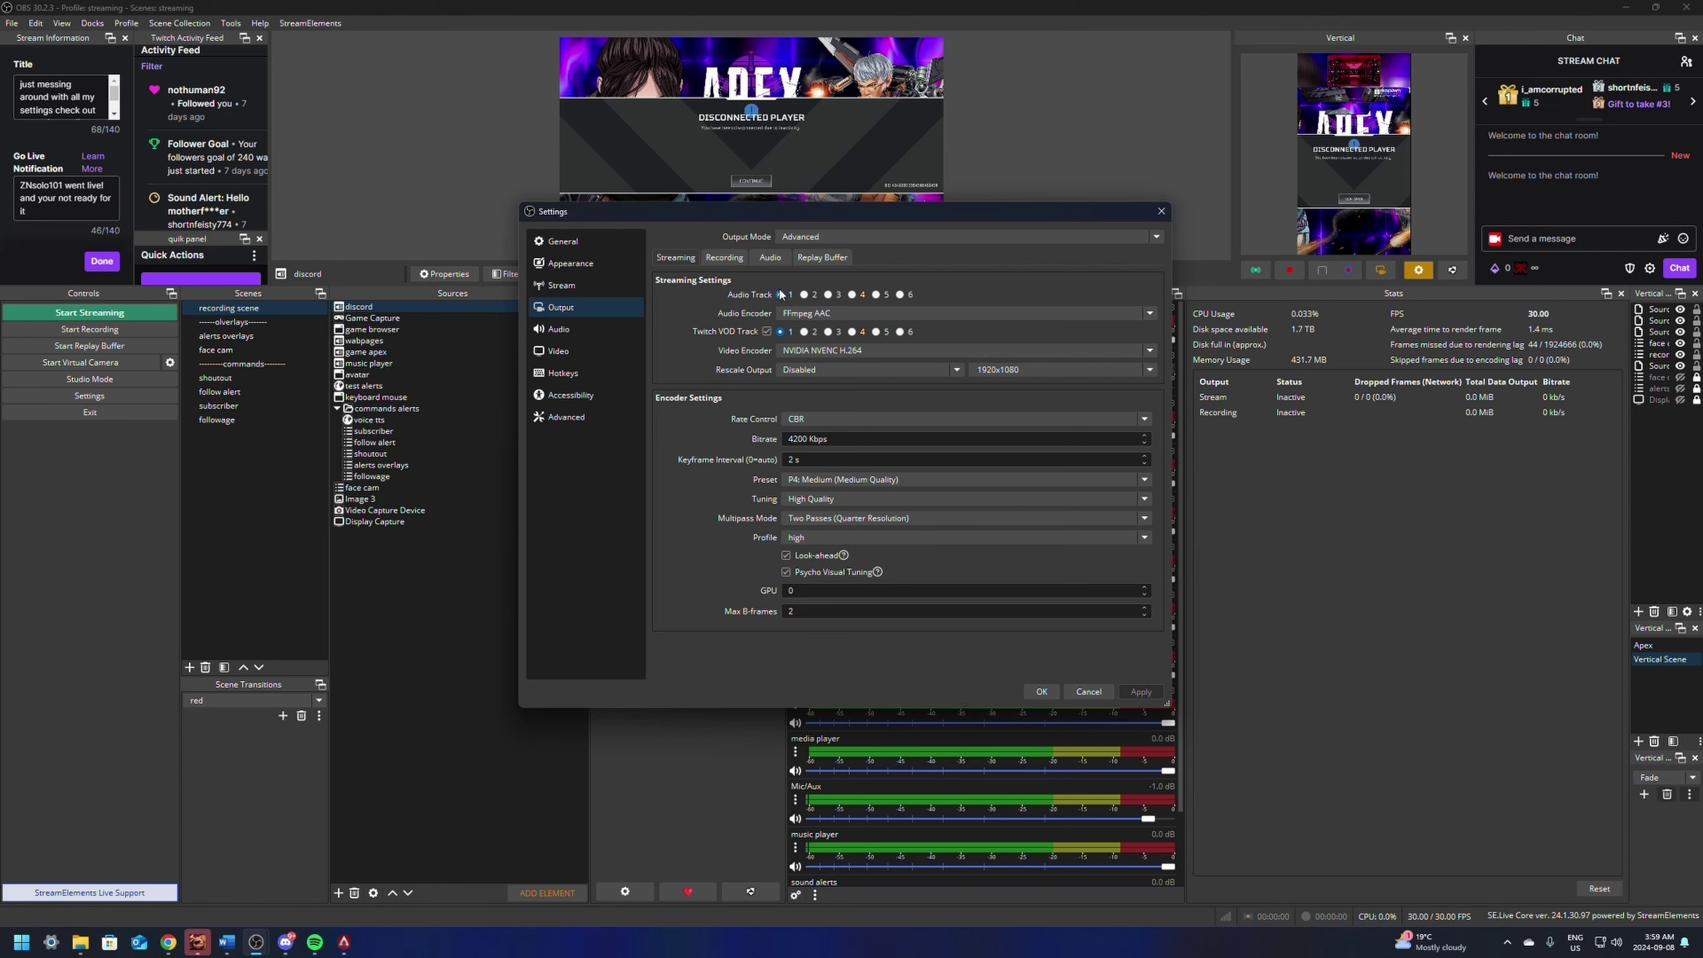
left_click(1041, 692)
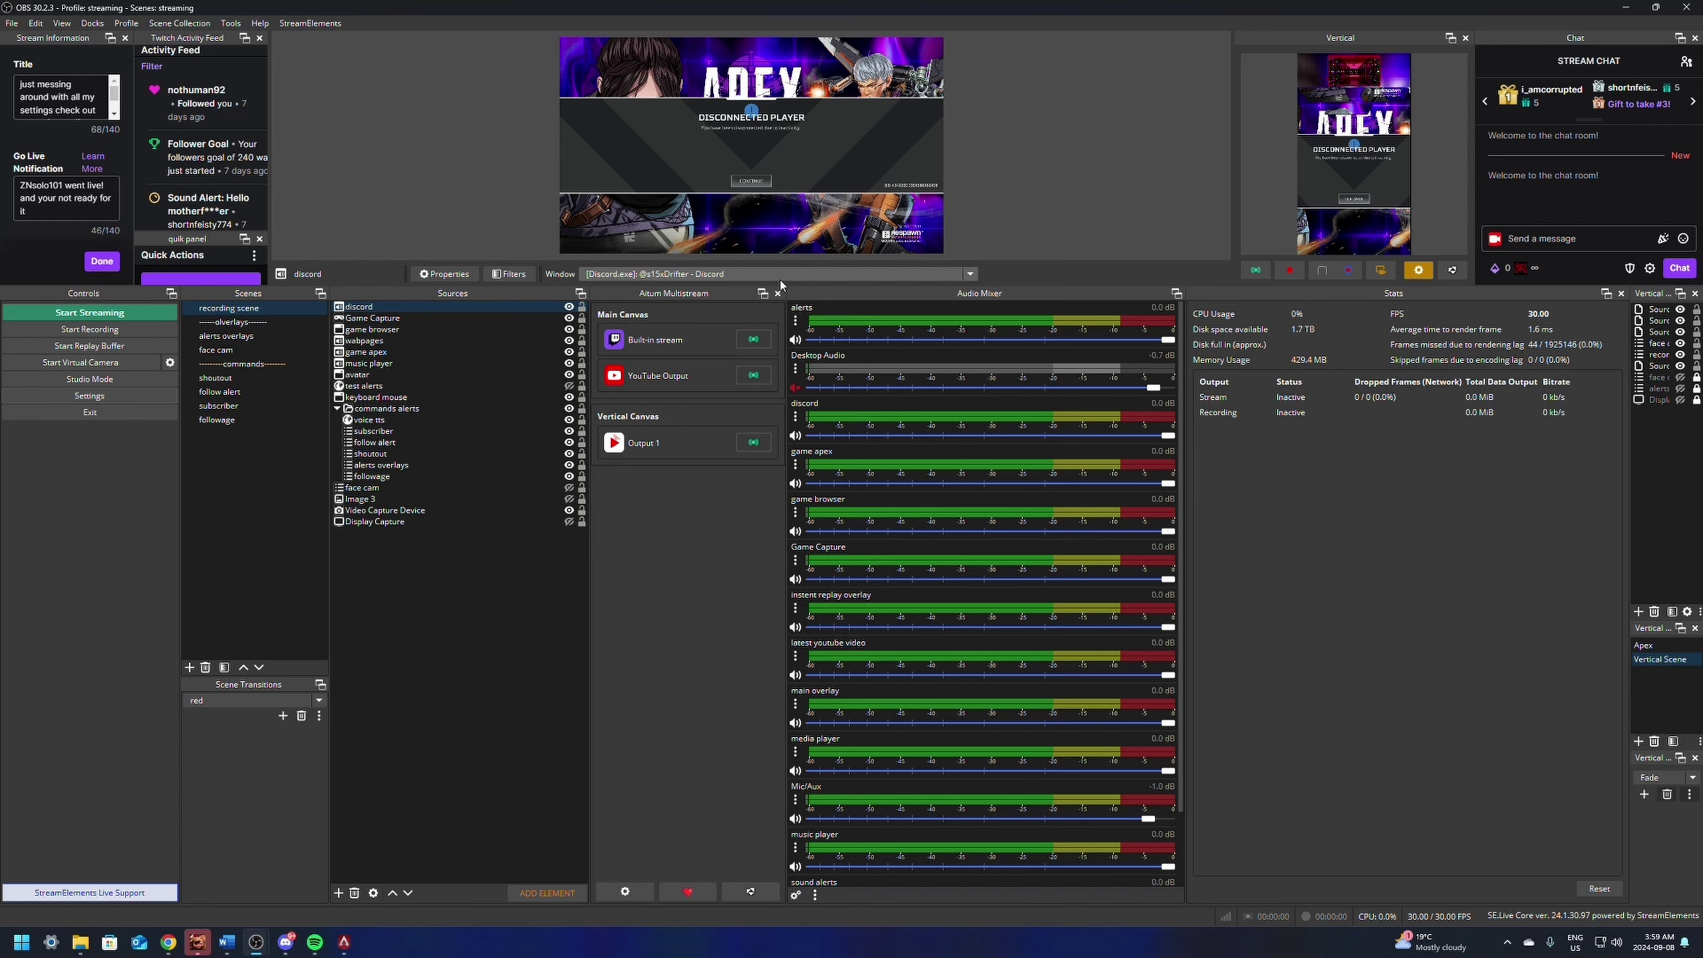
Step: Enlarge the preview area and open the vertical canvas streaming settings, leaving the use of main OBS settings turned off
left_click_drag(791, 287, 782, 504)
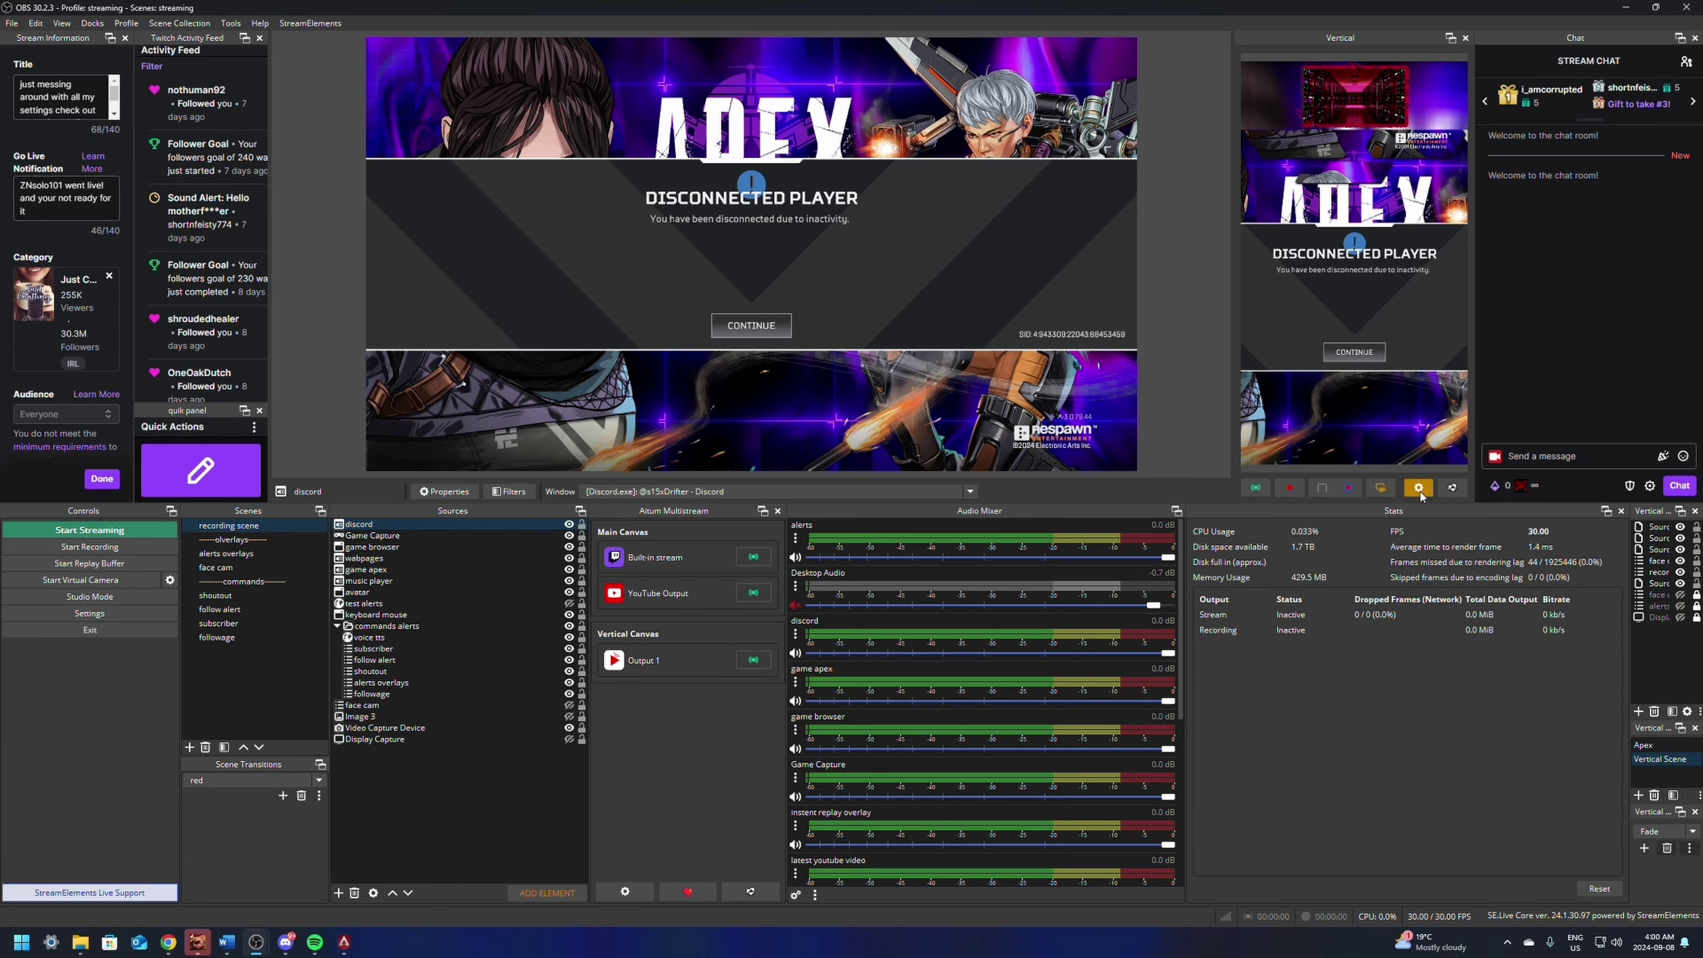
left_click(1419, 486)
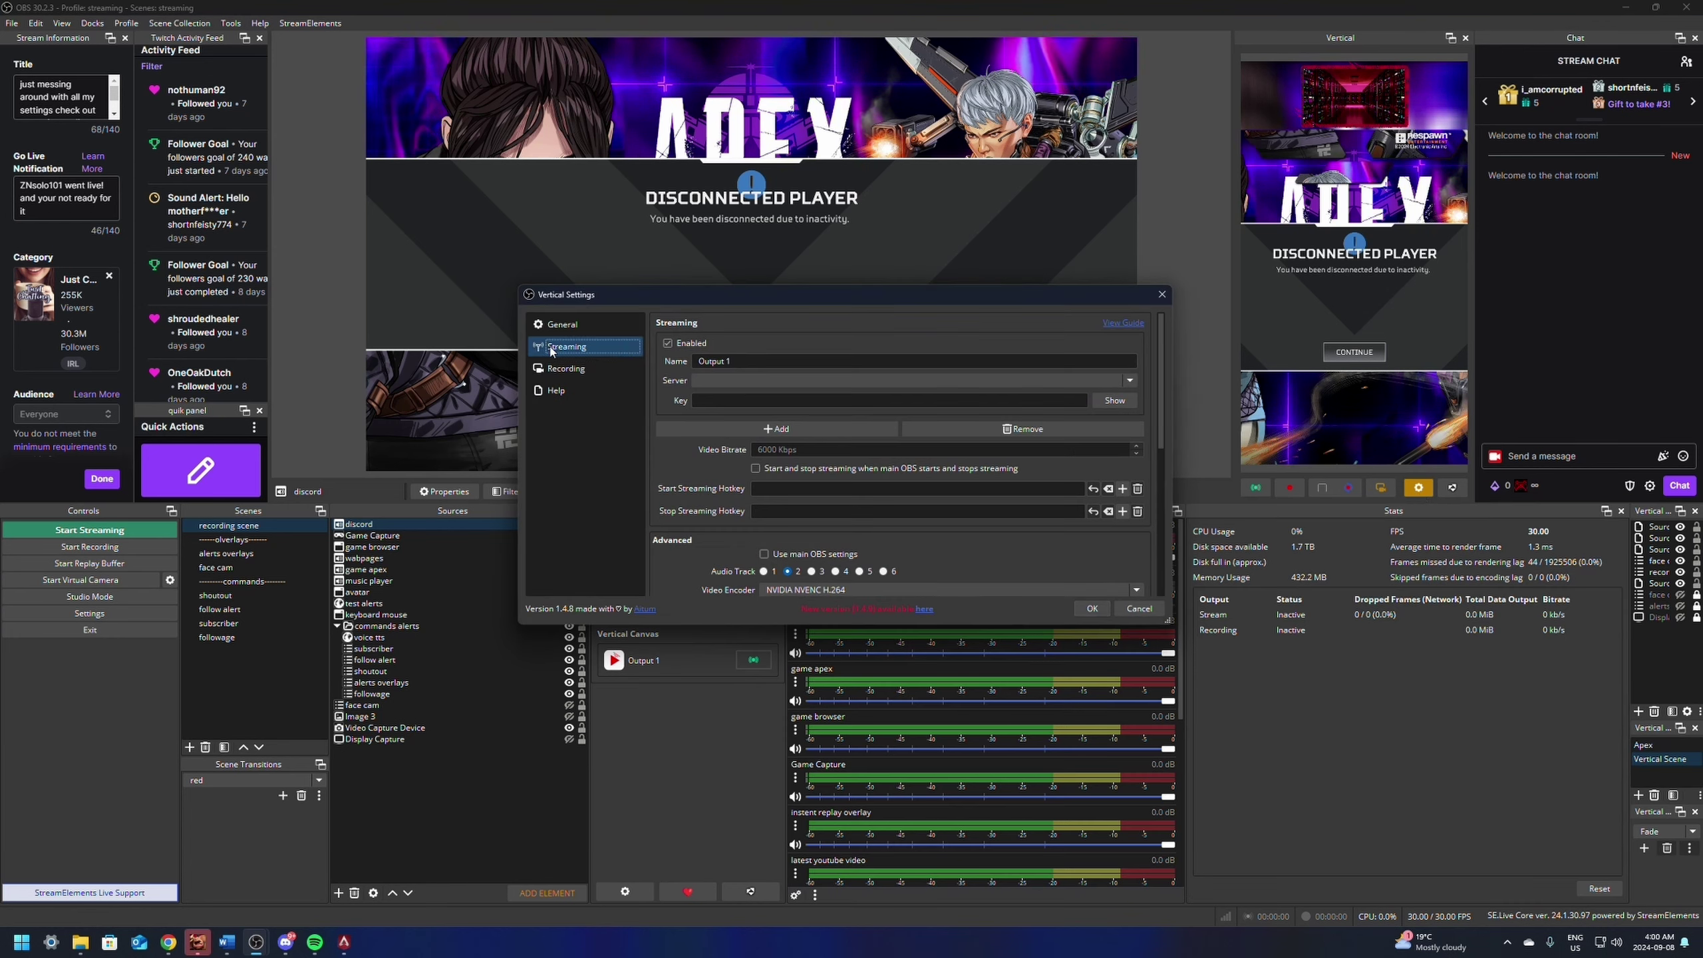
left_click(764, 553)
scroll(798, 547, "down", 2)
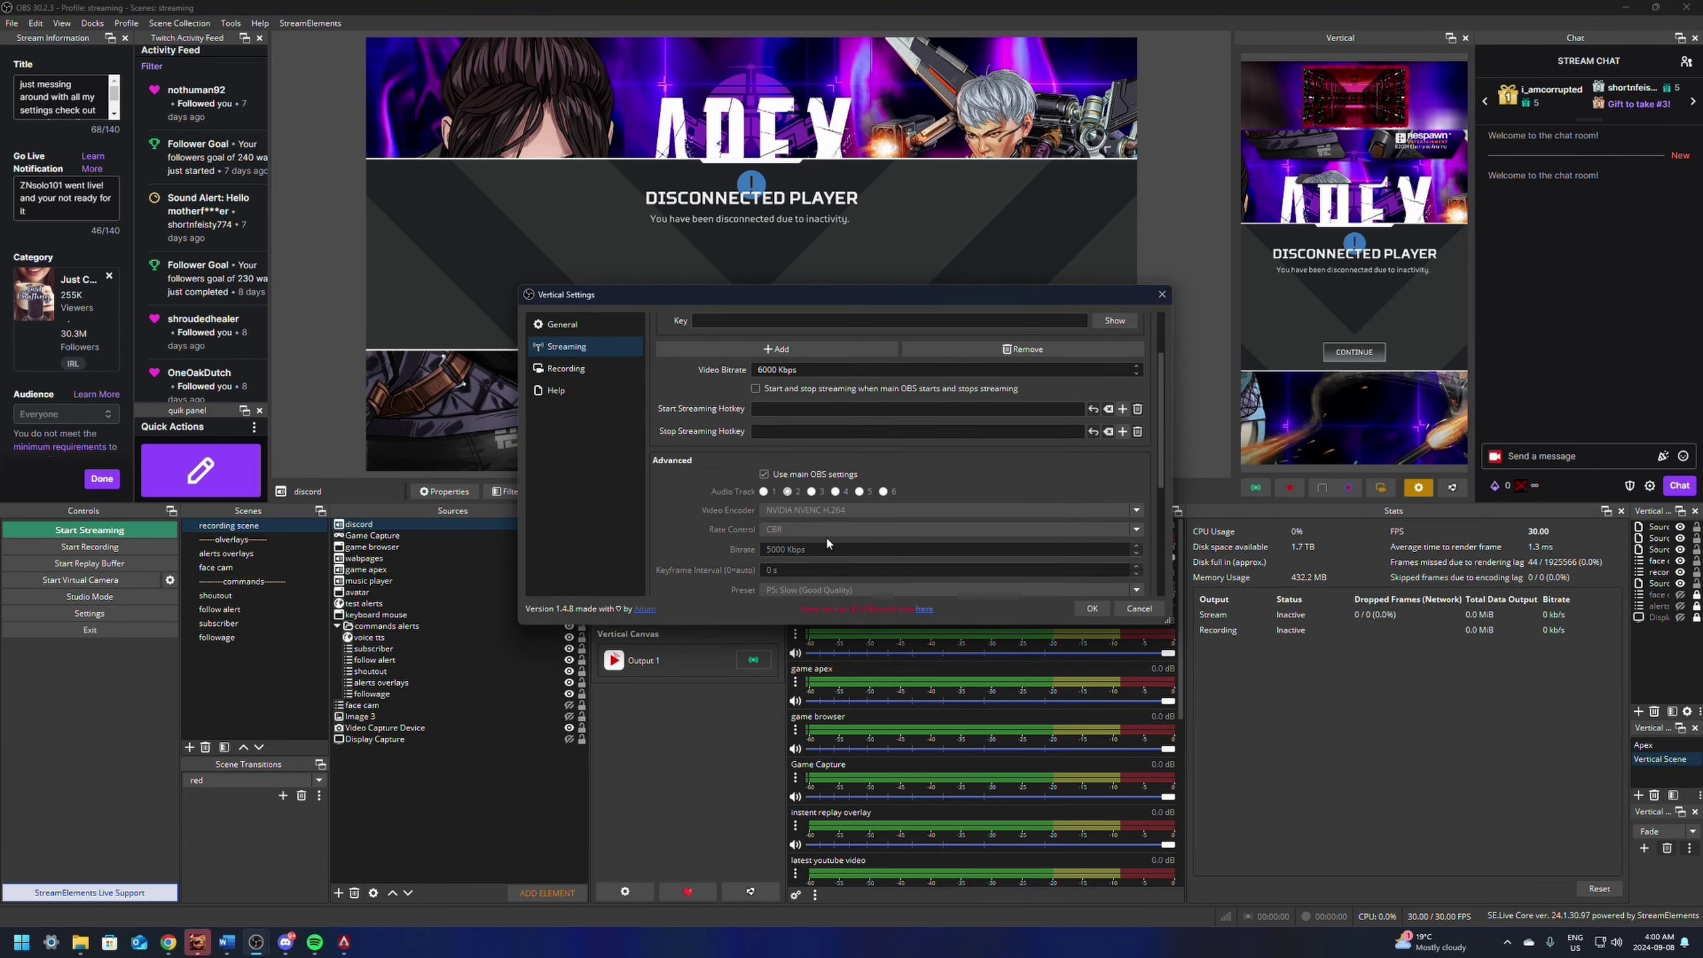
left_click(764, 475)
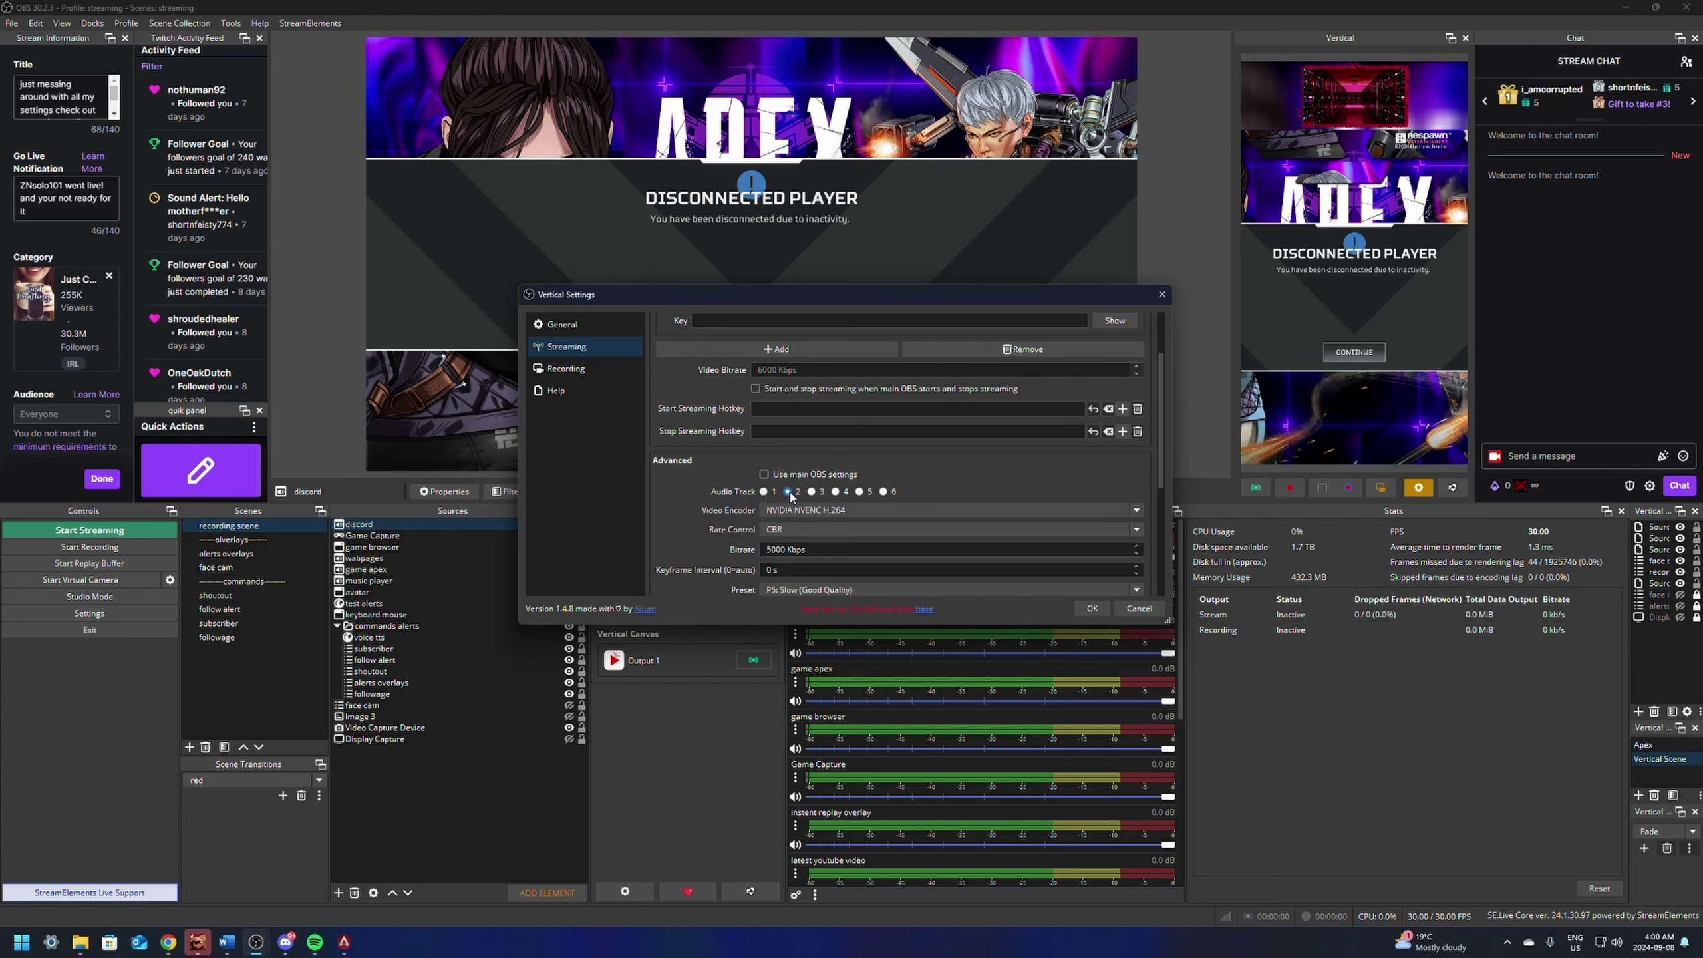
Step: Set the vertical stream's keyframe interval to 2 s, keeping audio track 2, and accept the vertical settings
scroll(791, 495, "down", 2)
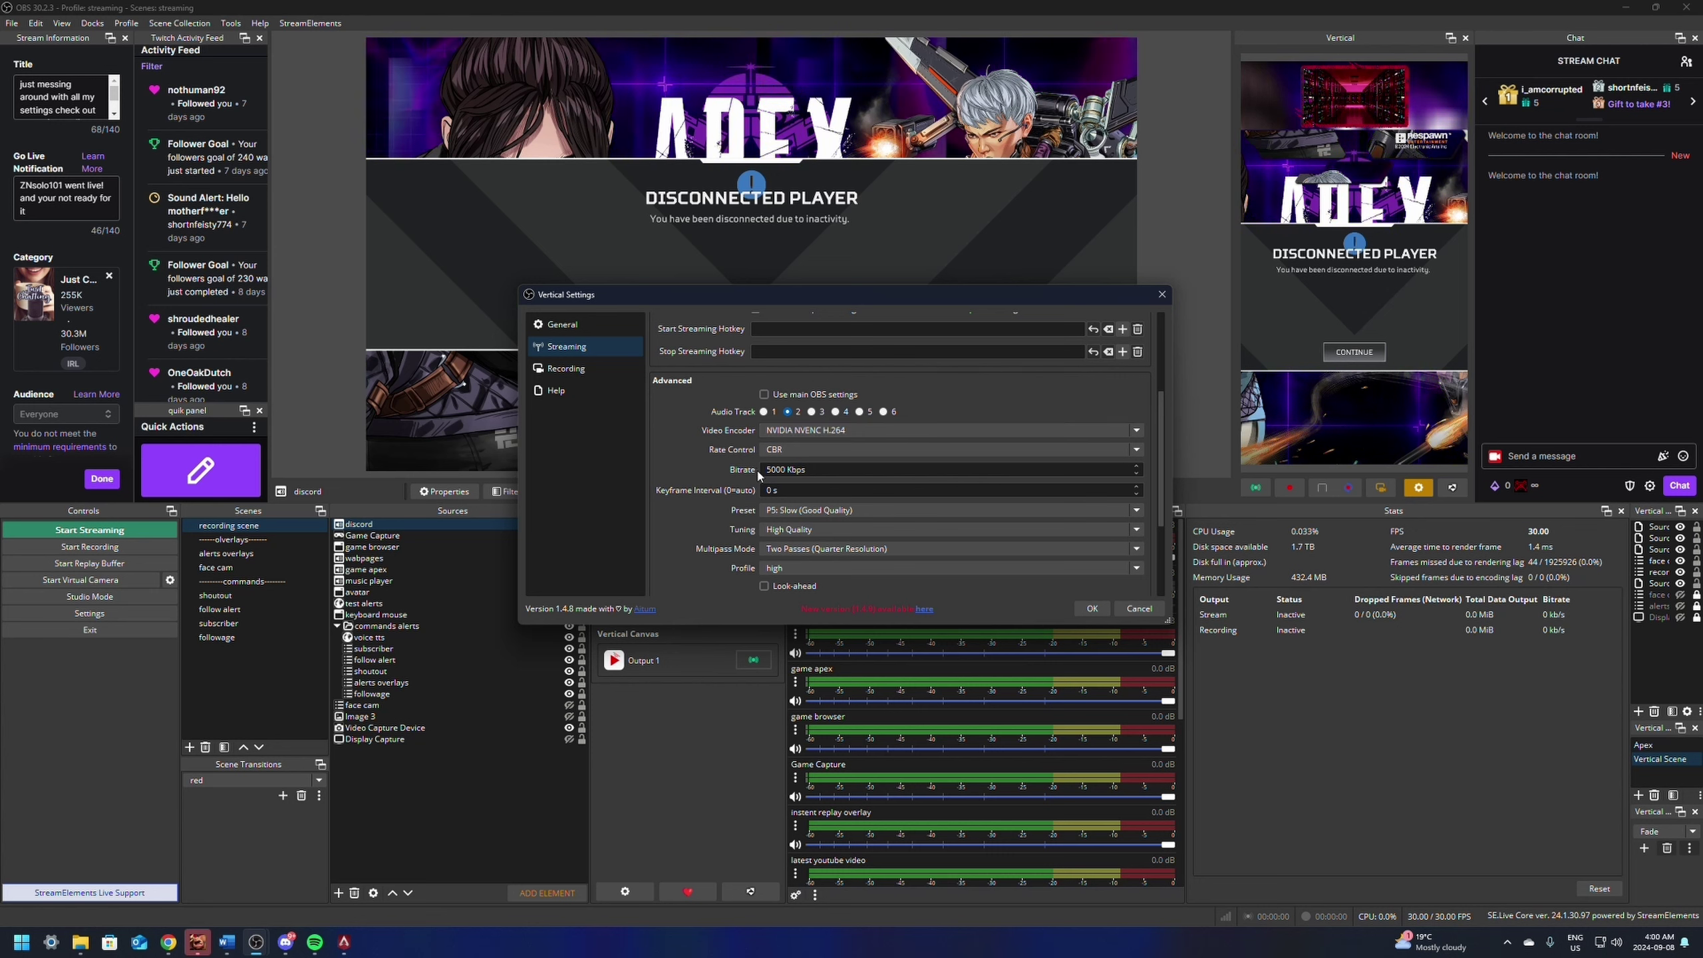
left_click(769, 491)
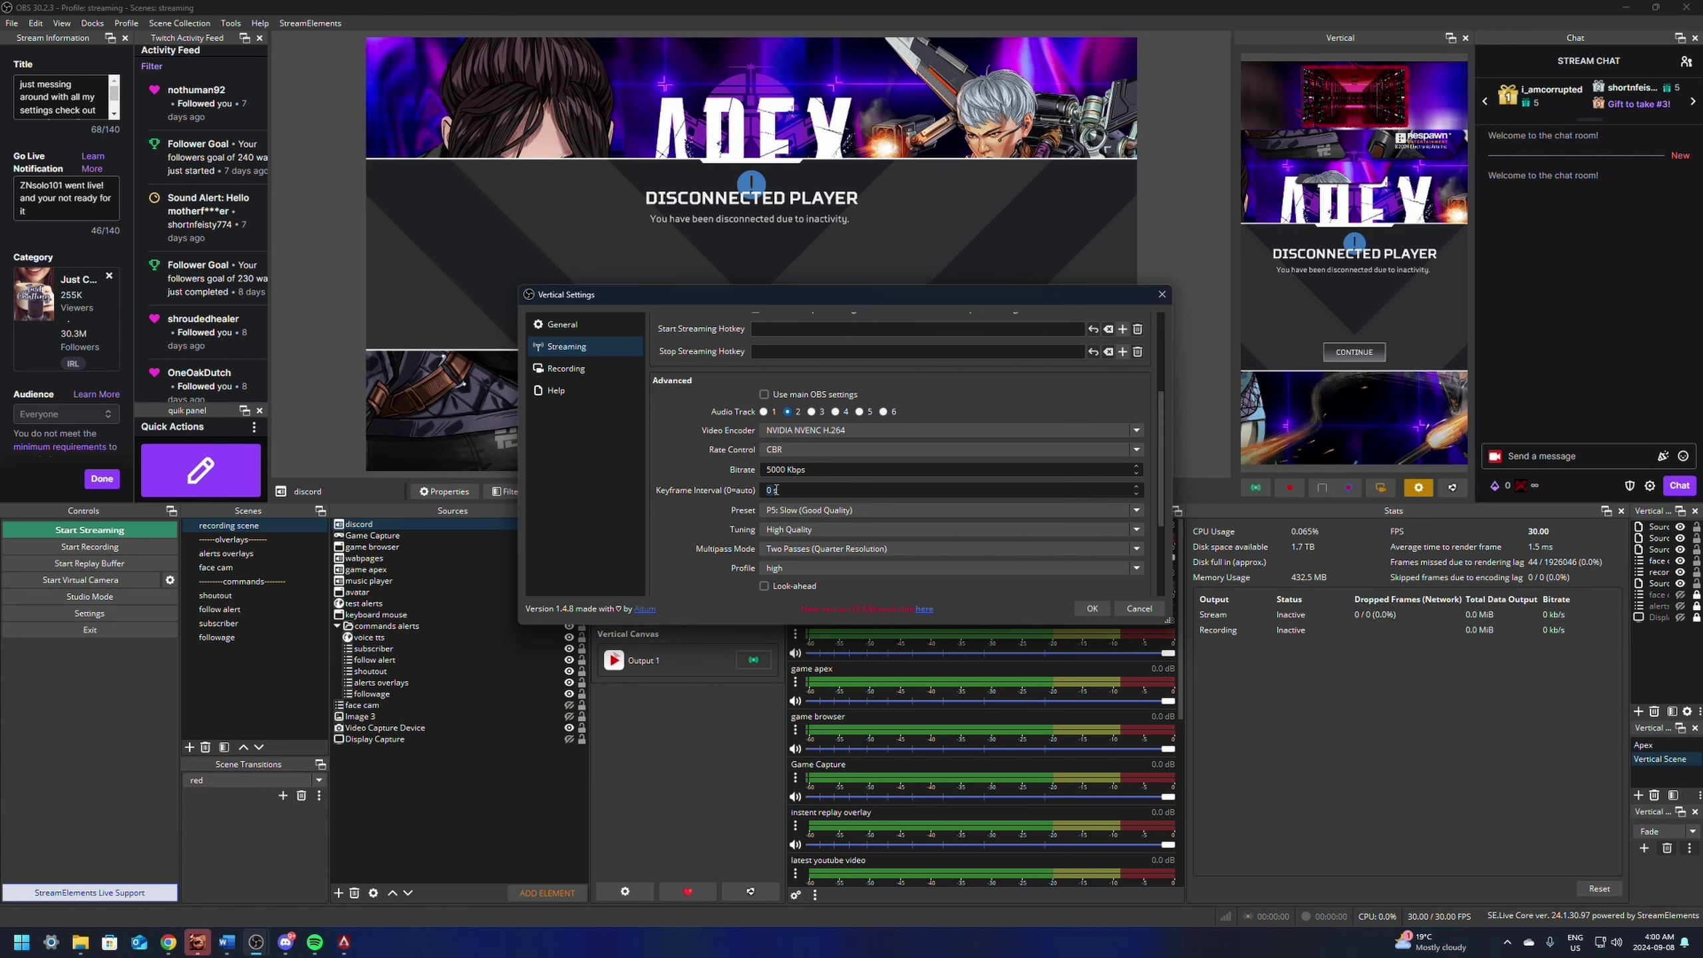
key("BackSpace")
type("2")
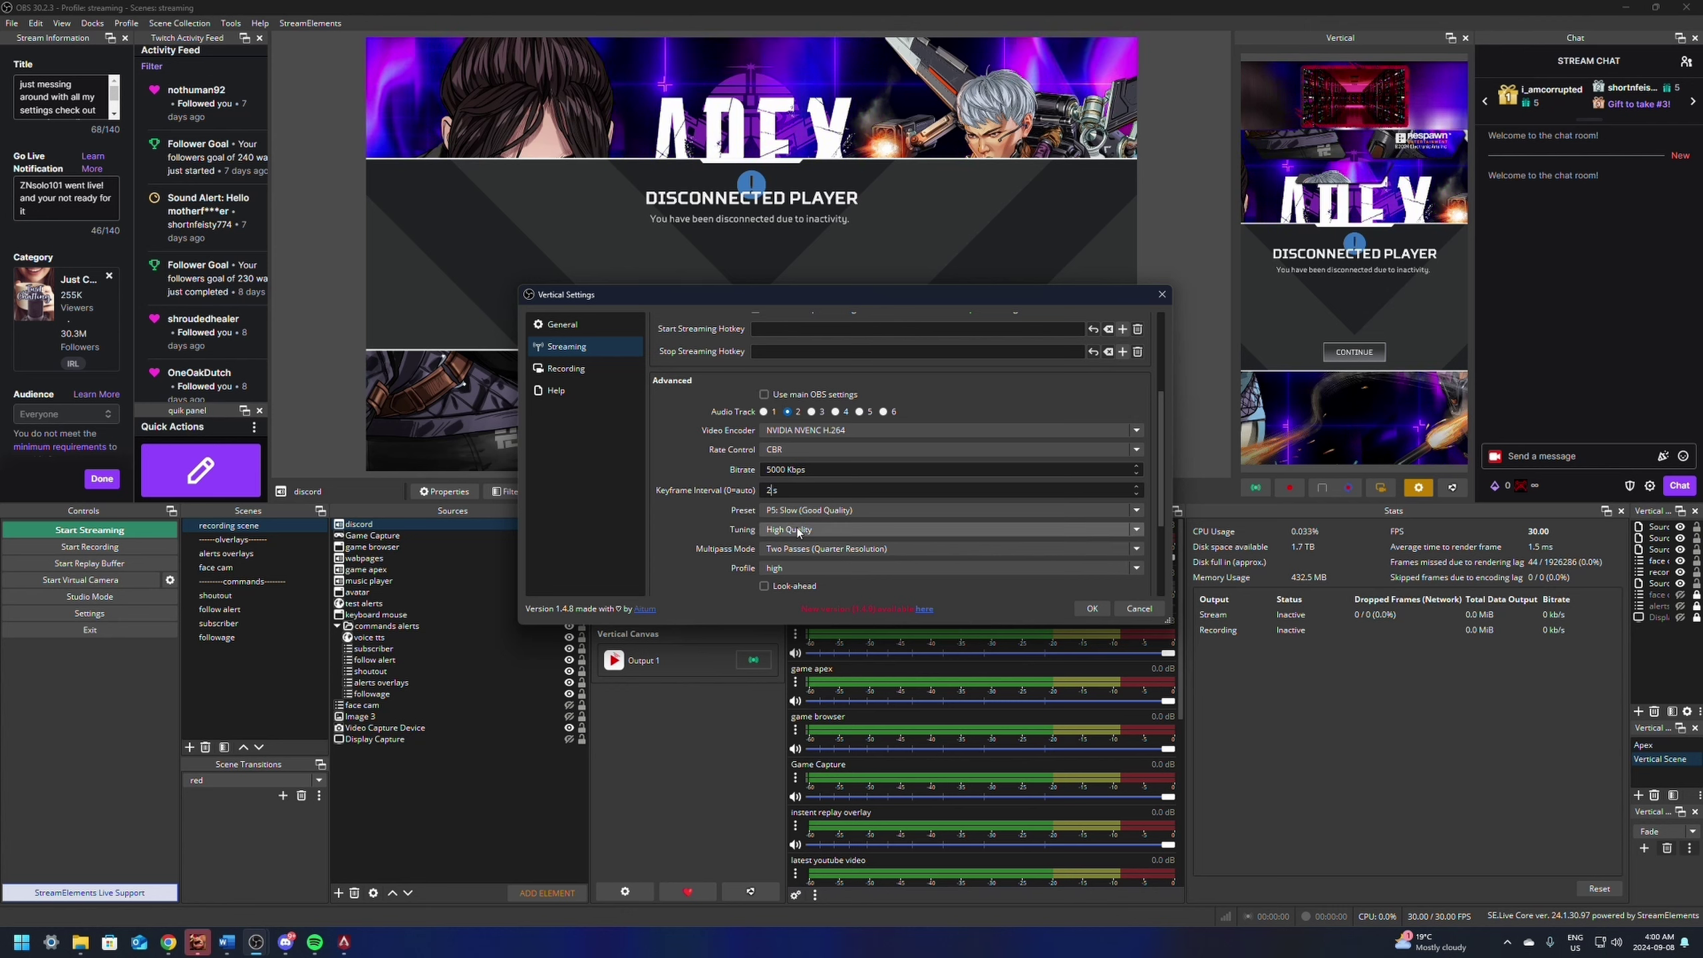
scroll(1160, 433, "up", 1)
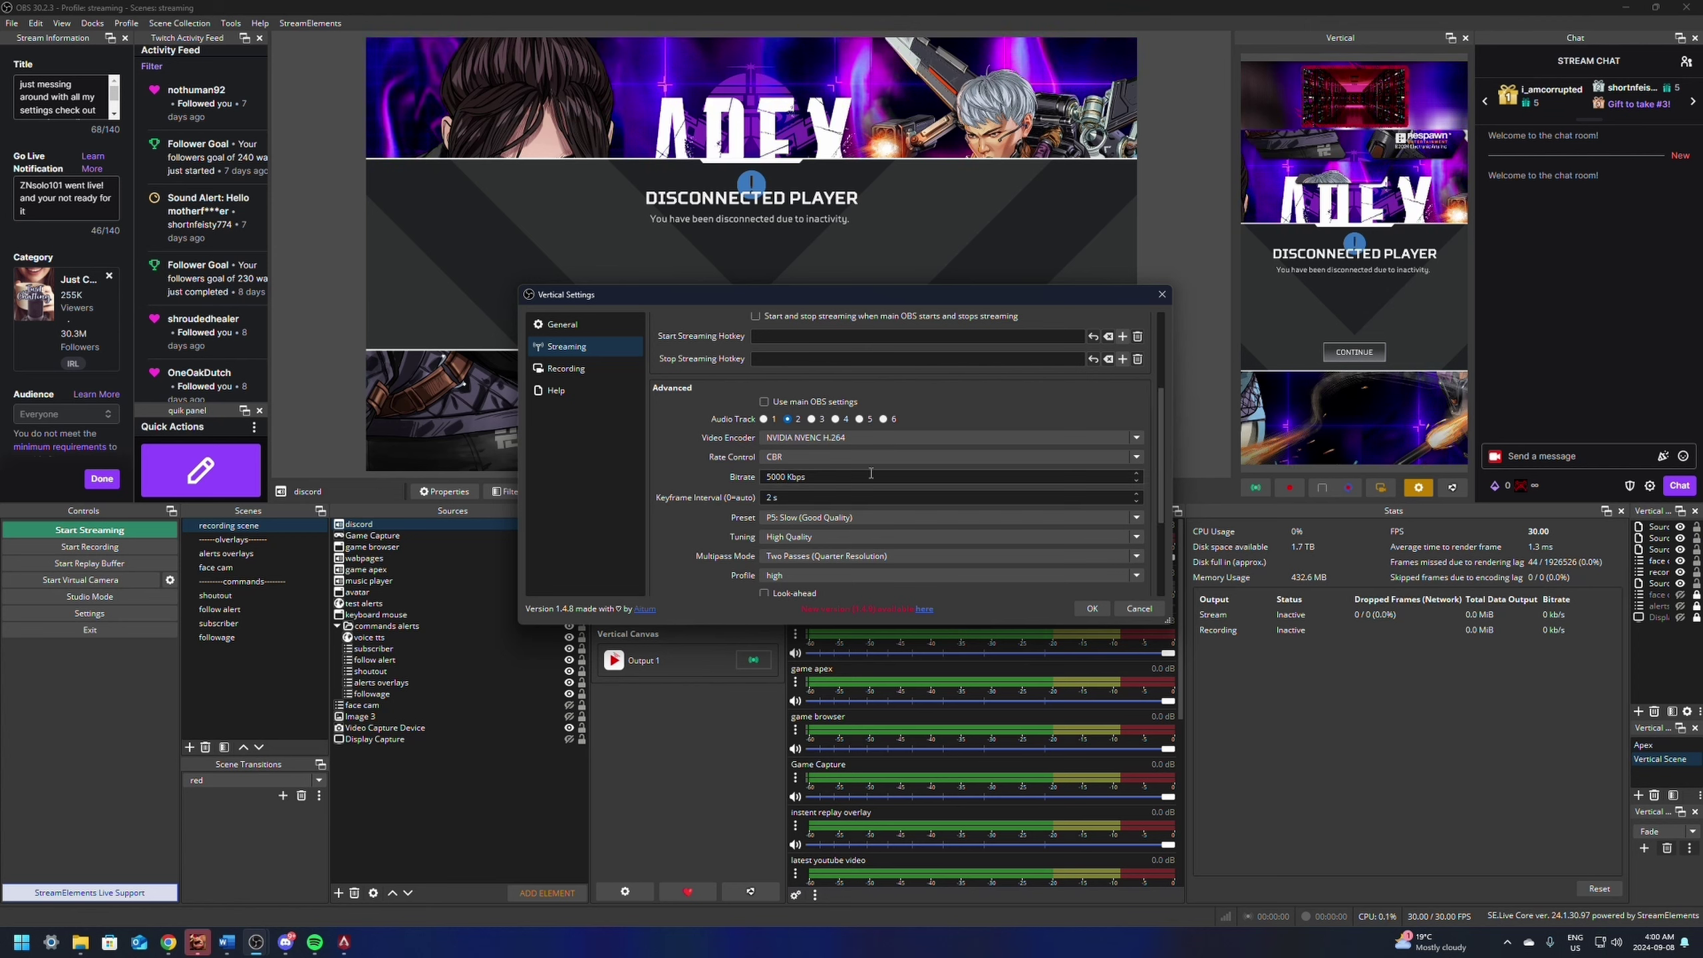
left_click(1093, 609)
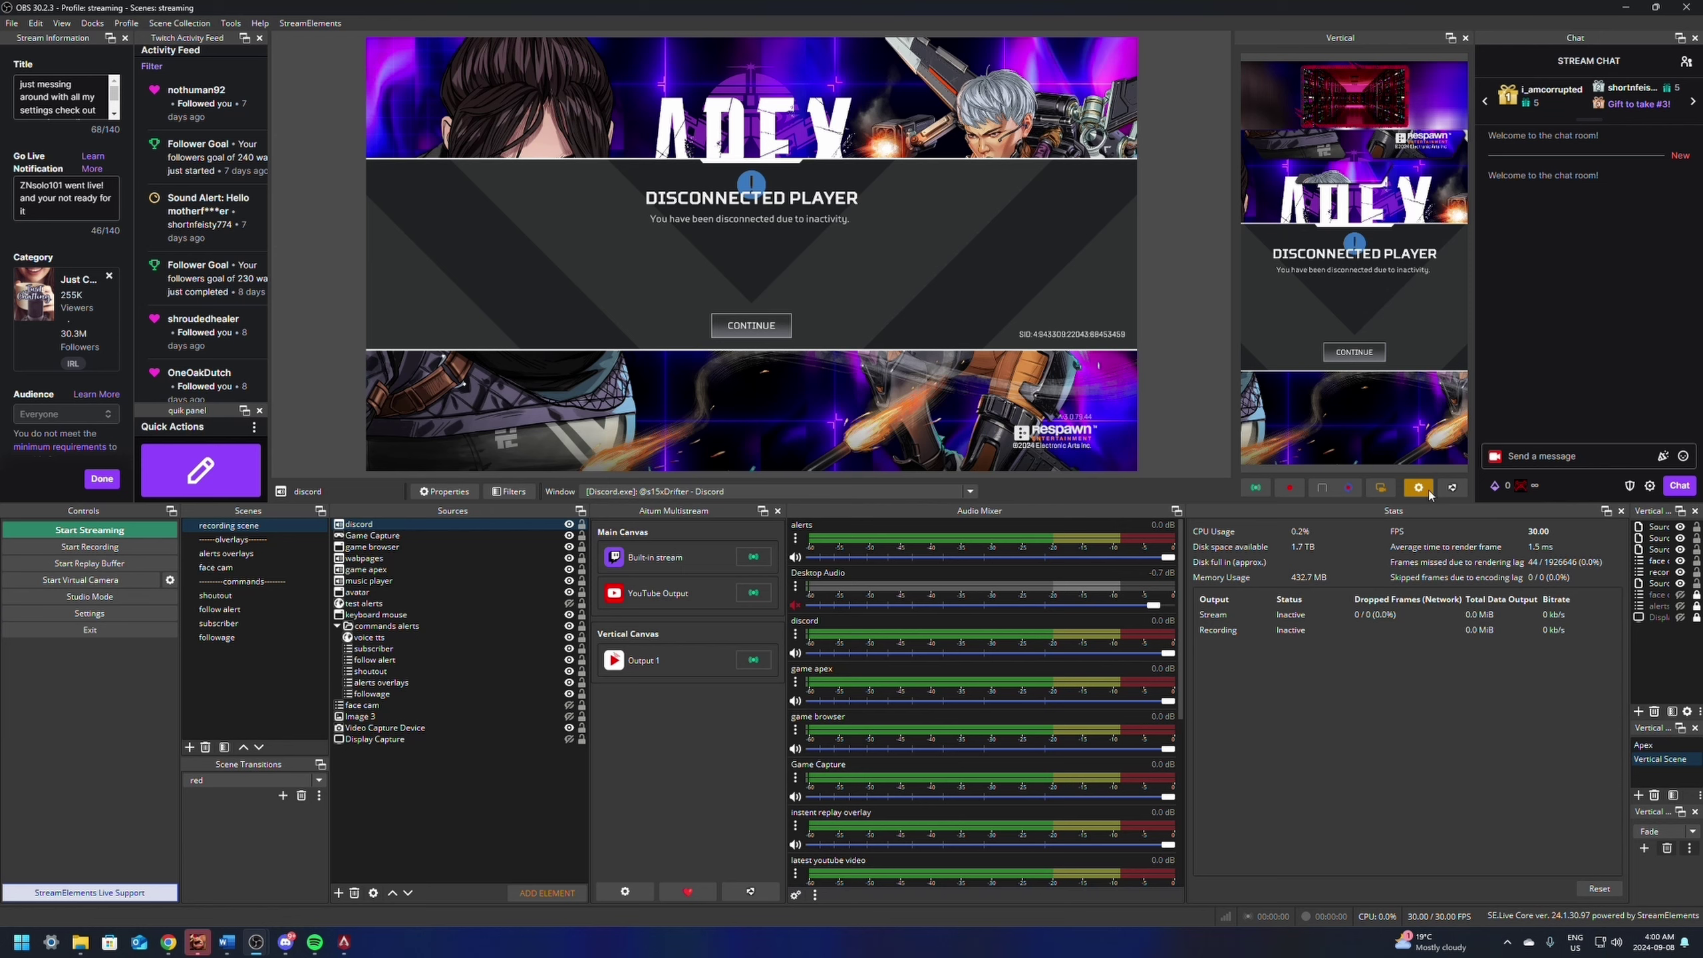
left_click(1419, 489)
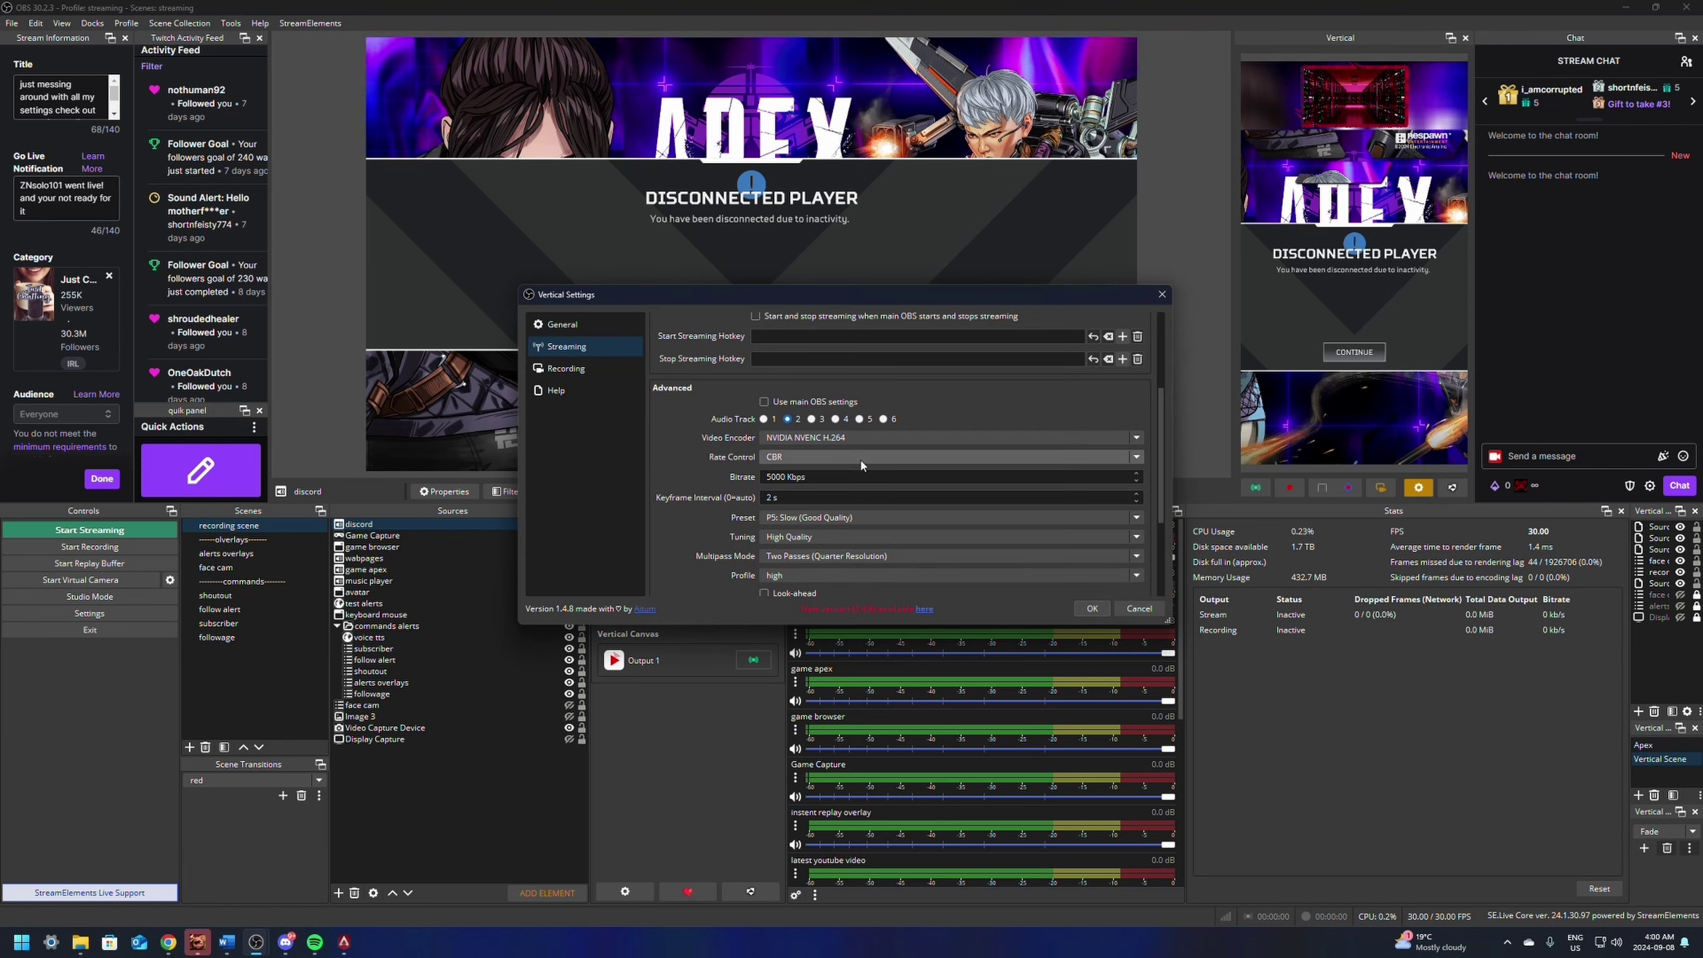
left_click(1091, 609)
Step: Review each source's track assignments in the Advanced Audio Properties and look through the channels in the audio mixer
left_click(793, 544)
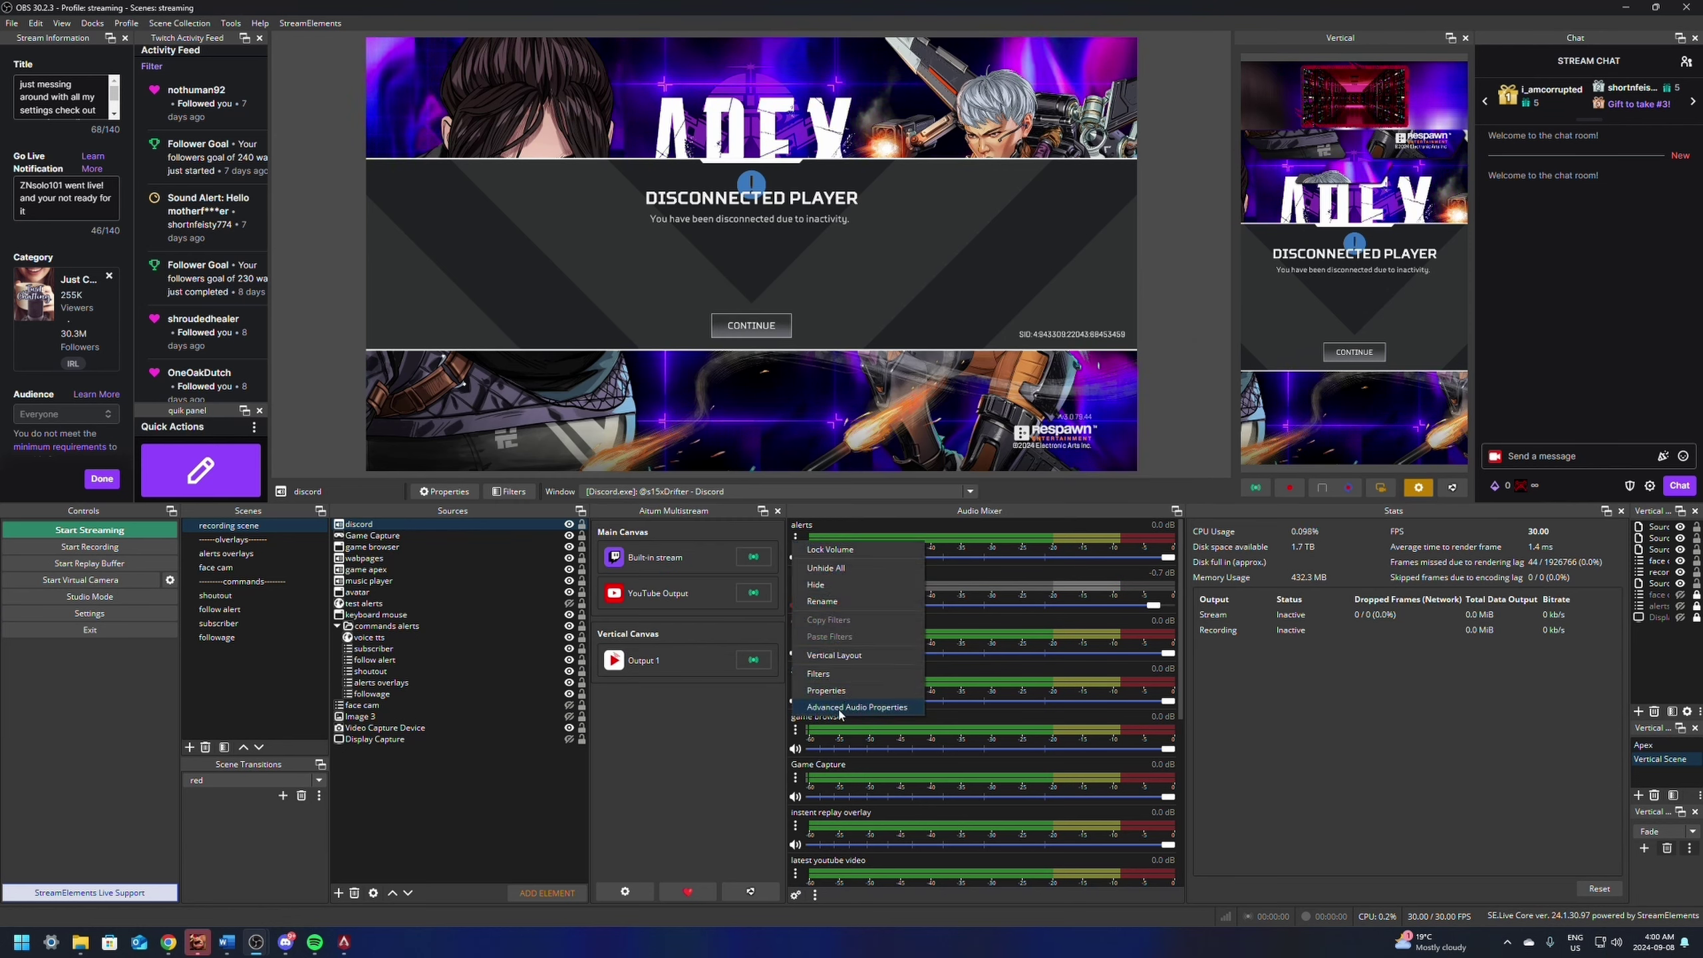
left_click(858, 710)
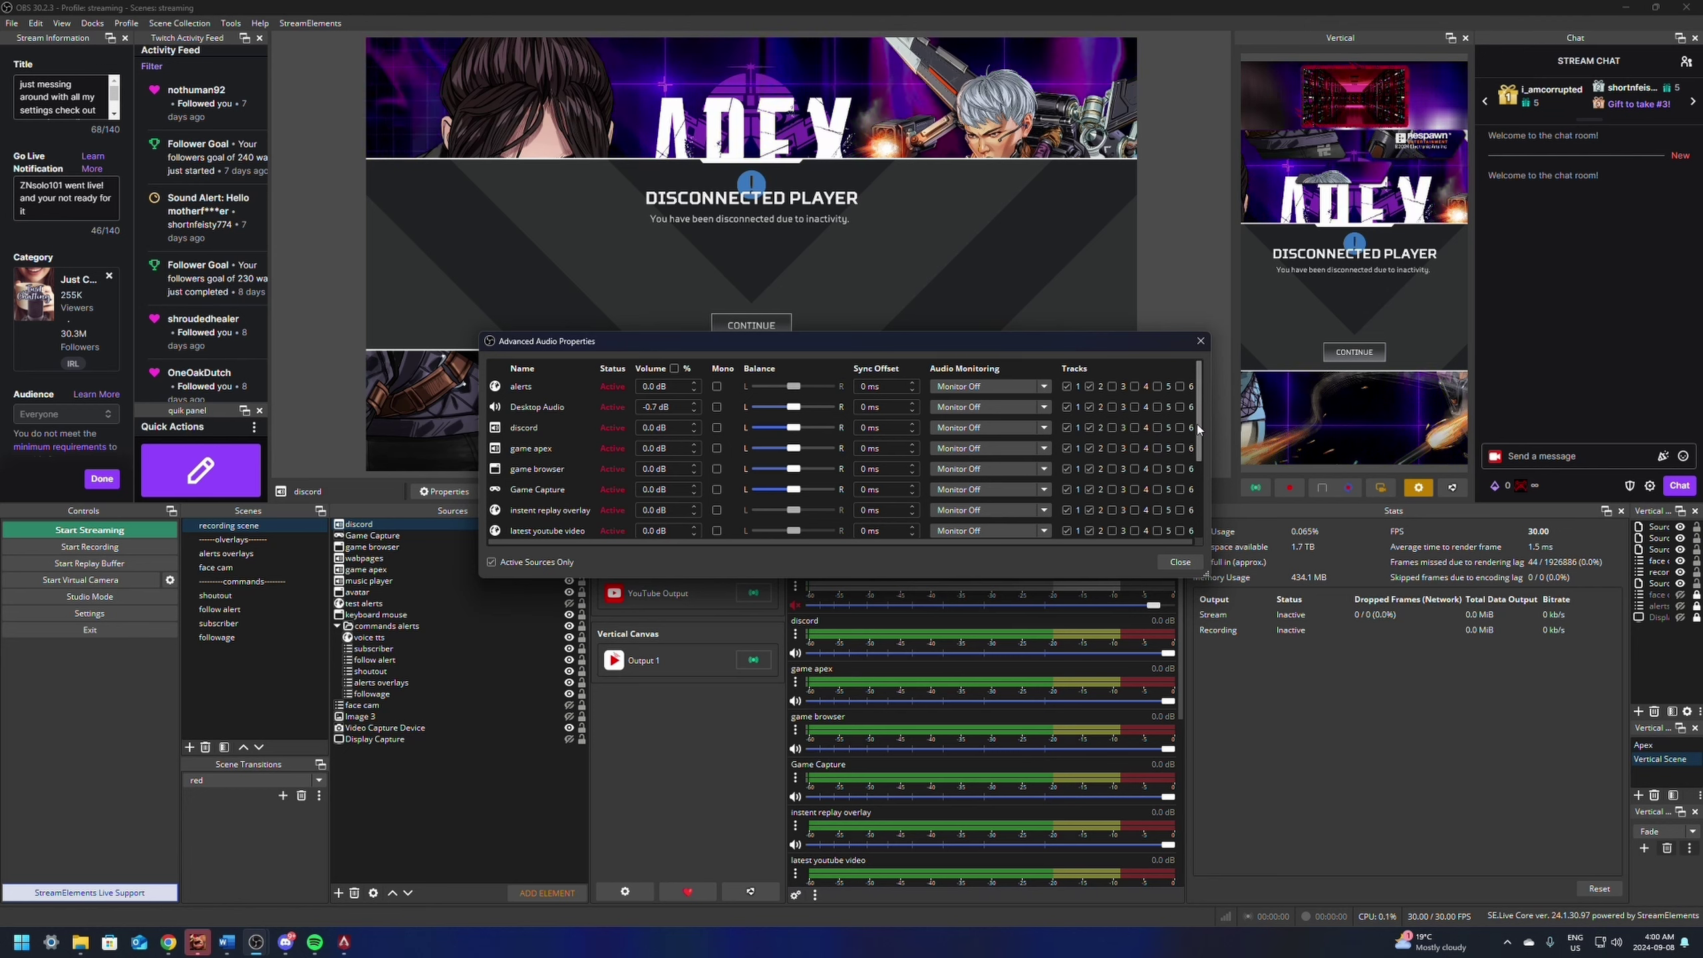
scroll(1200, 468, "down", 2)
scroll(1201, 473, "down", 3)
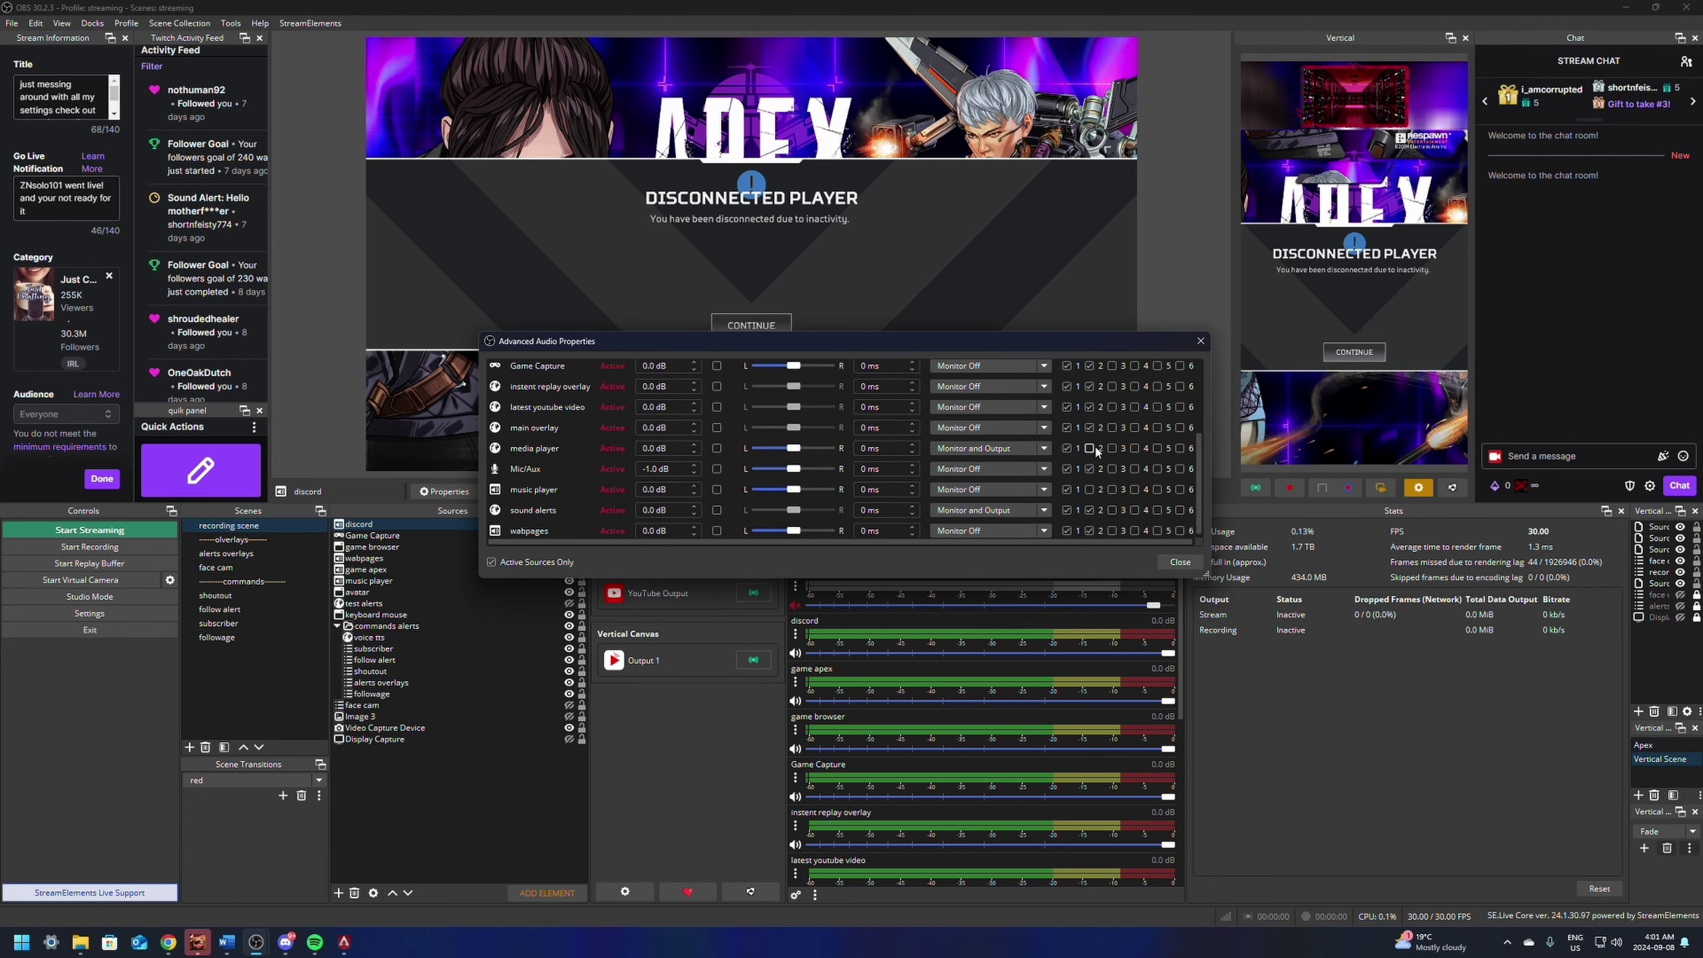
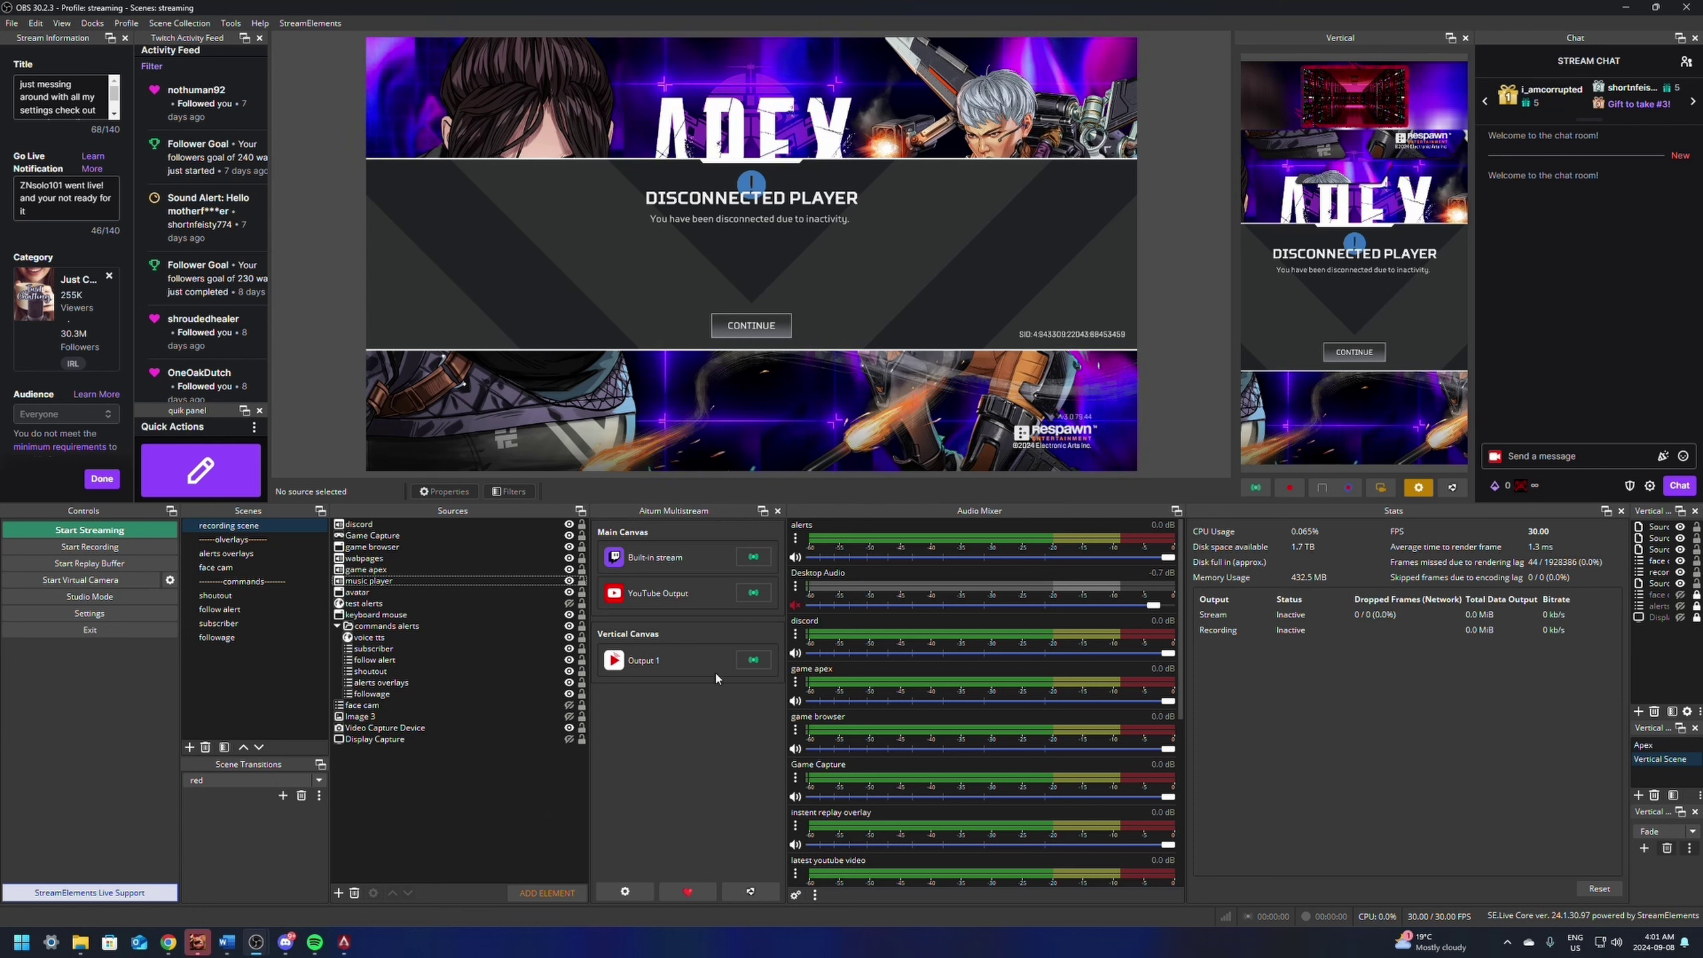
scroll(860, 624, "down", 5)
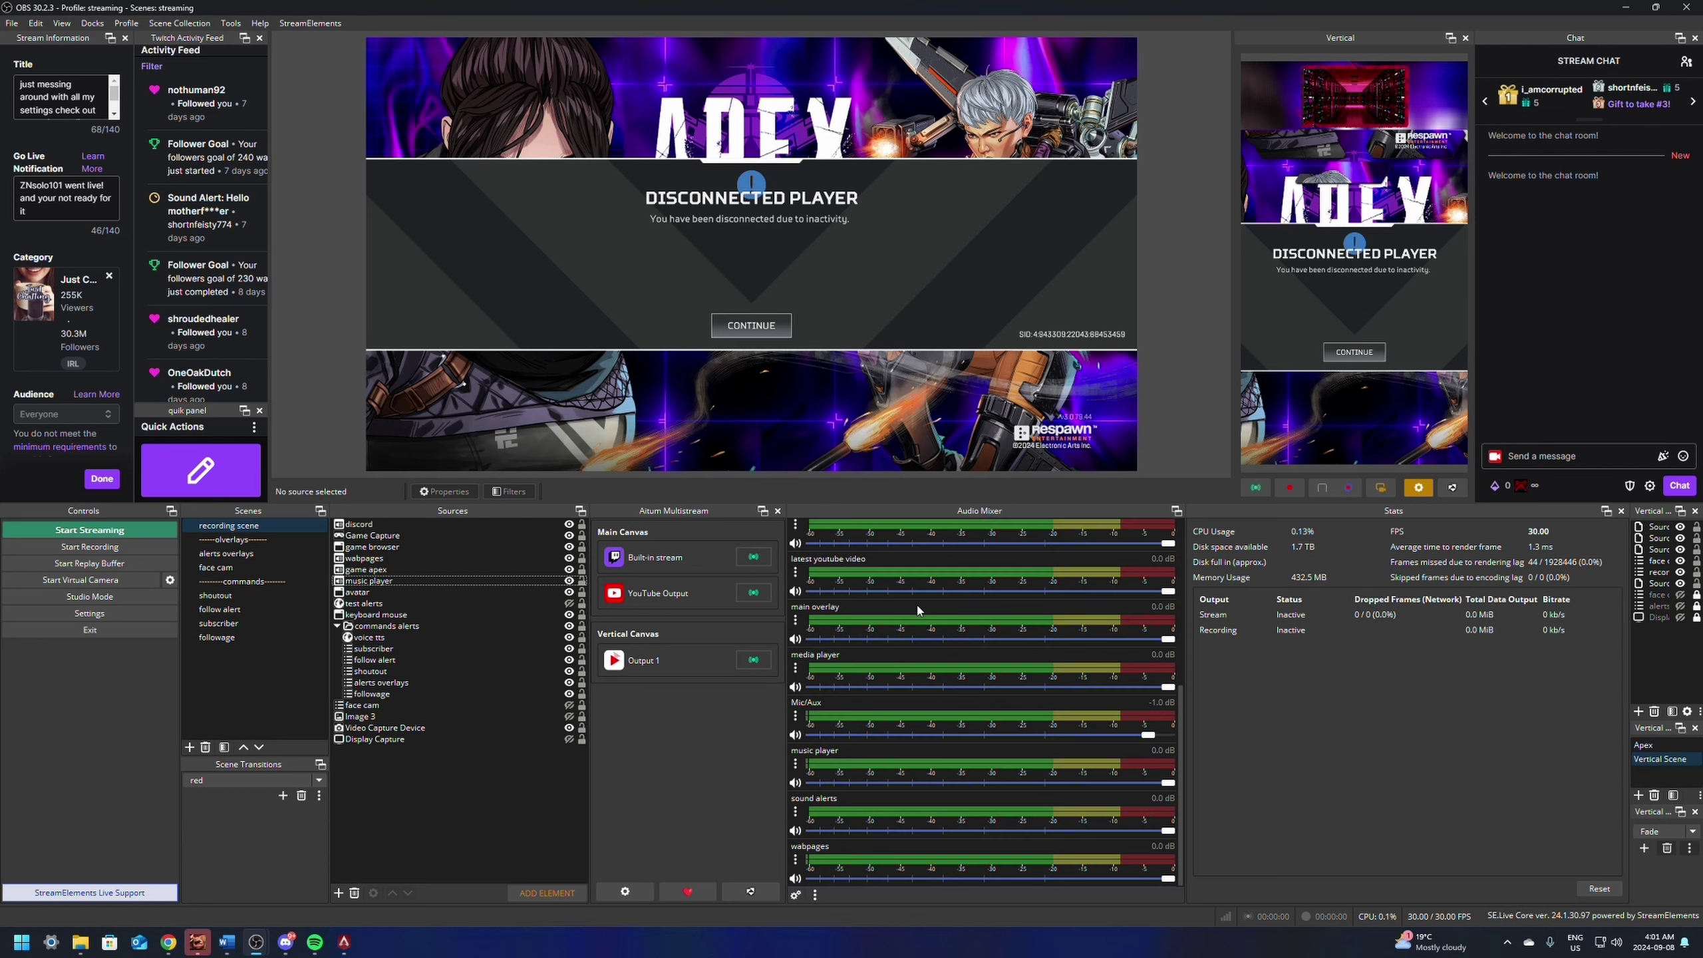
scroll(939, 670, "up", 7)
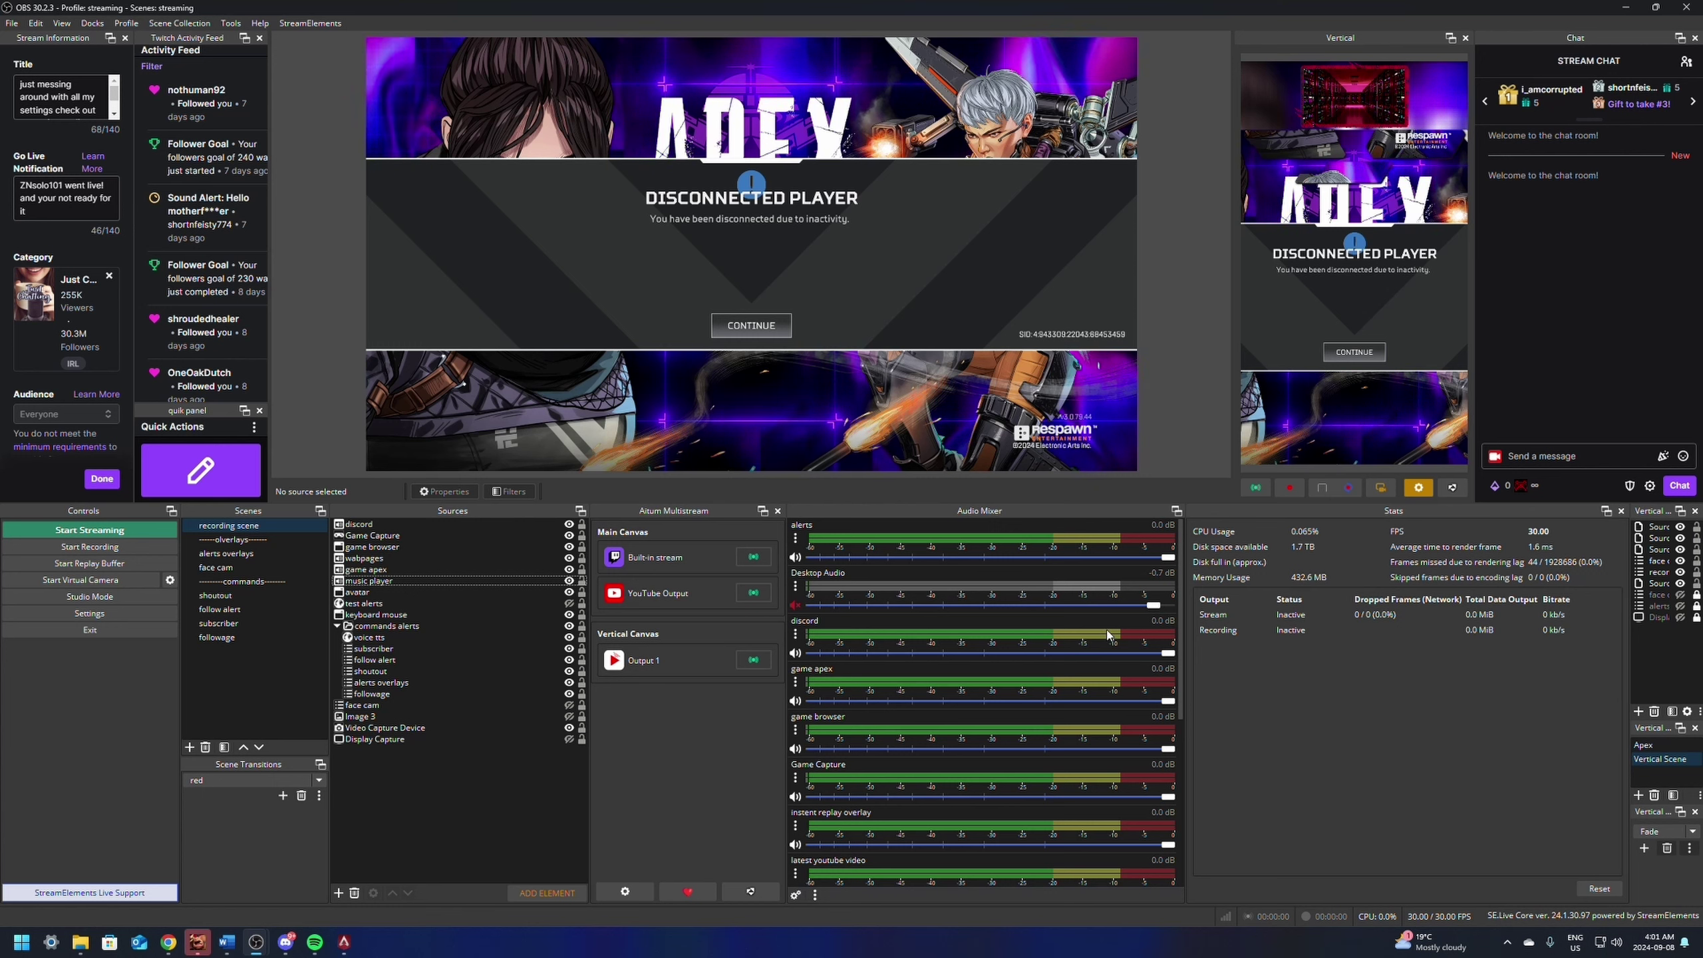
Step: Hide the discord, Game Capture, instant replay overlay and latest youtube video channels in the audio mixer
left_click(795, 634)
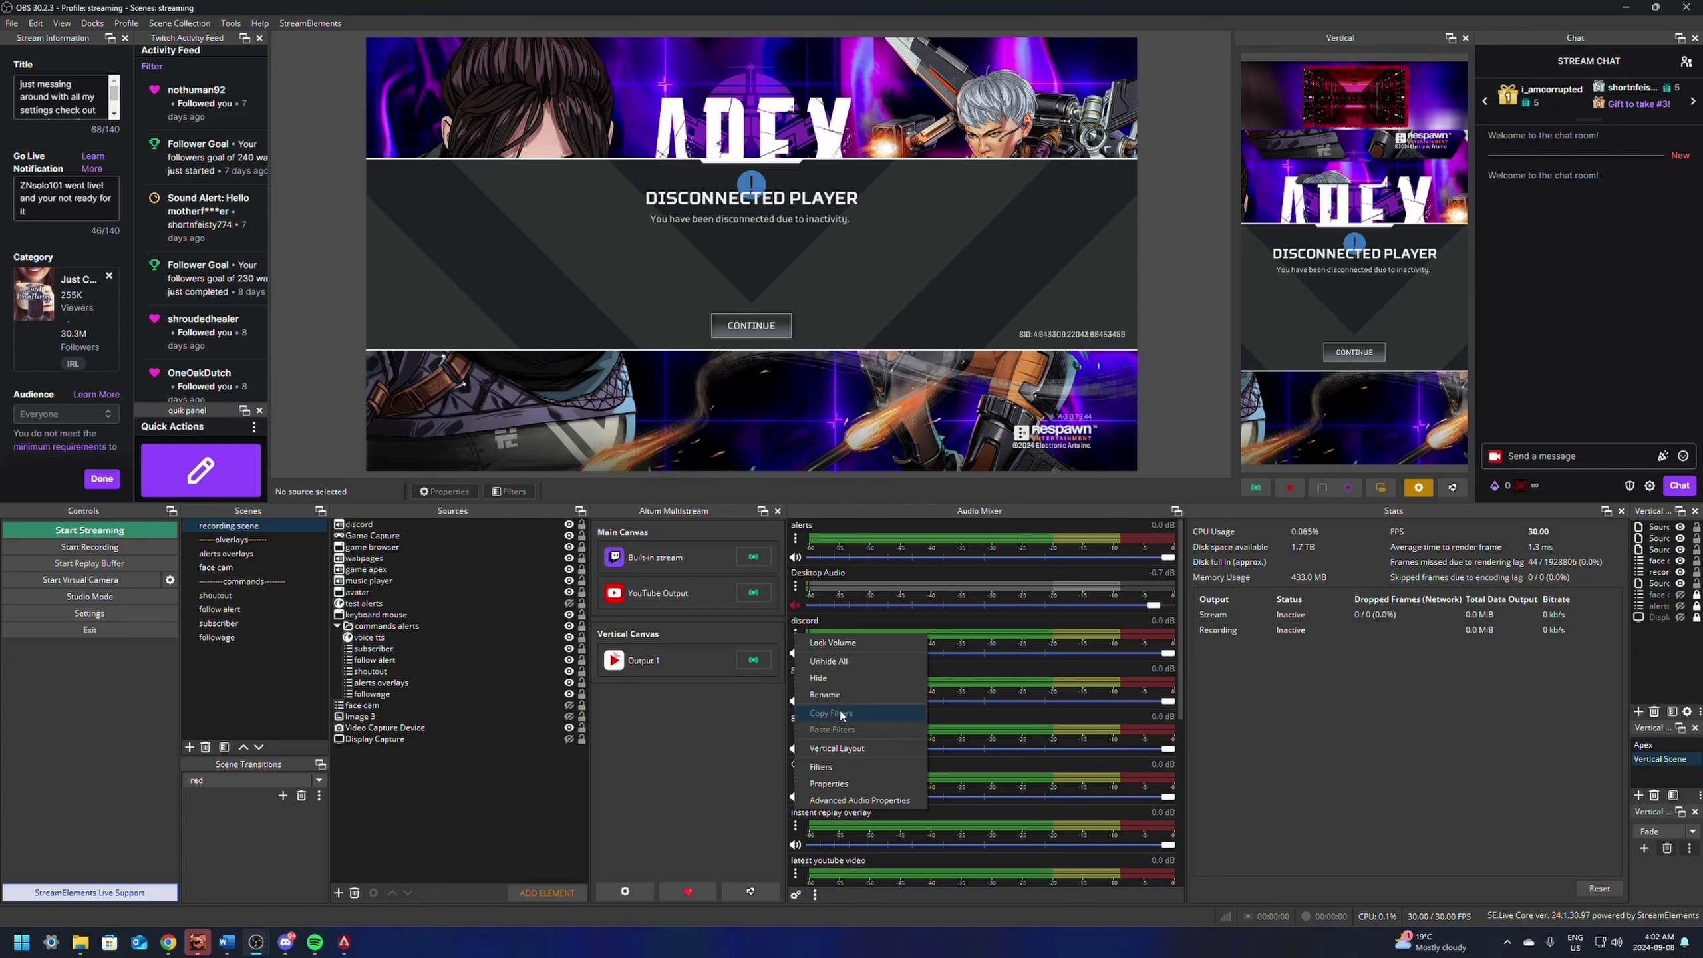
left_click(839, 677)
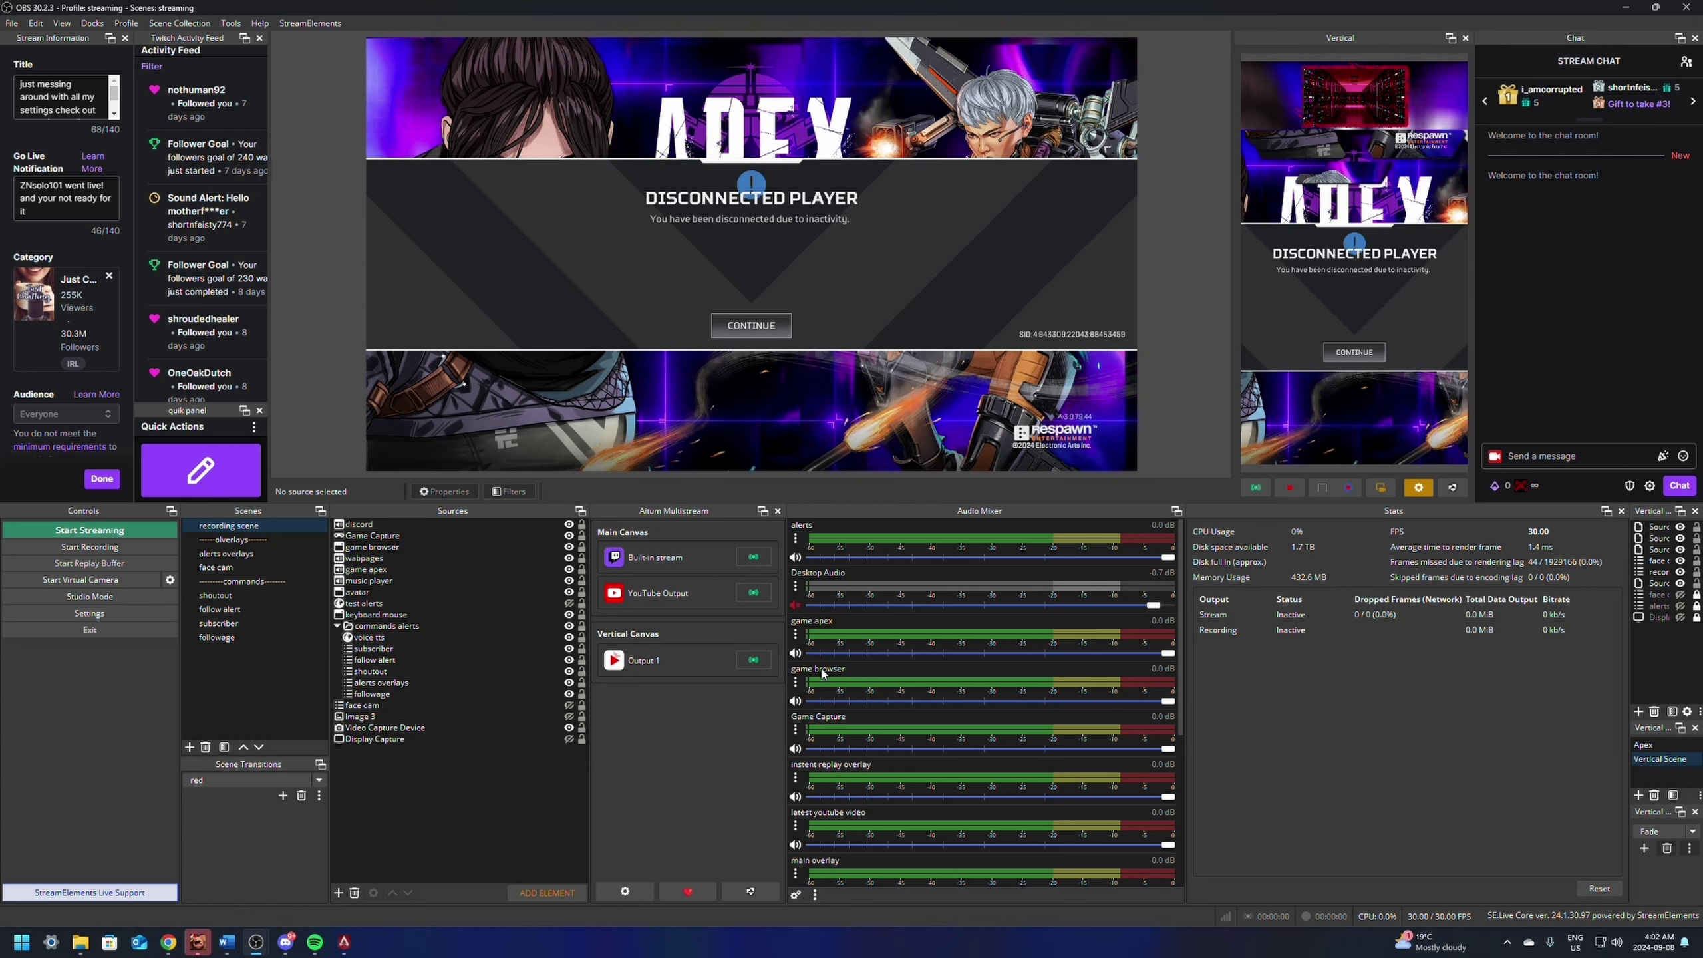
left_click(795, 732)
key("Down")
key("Down")
key("Down")
key("Return")
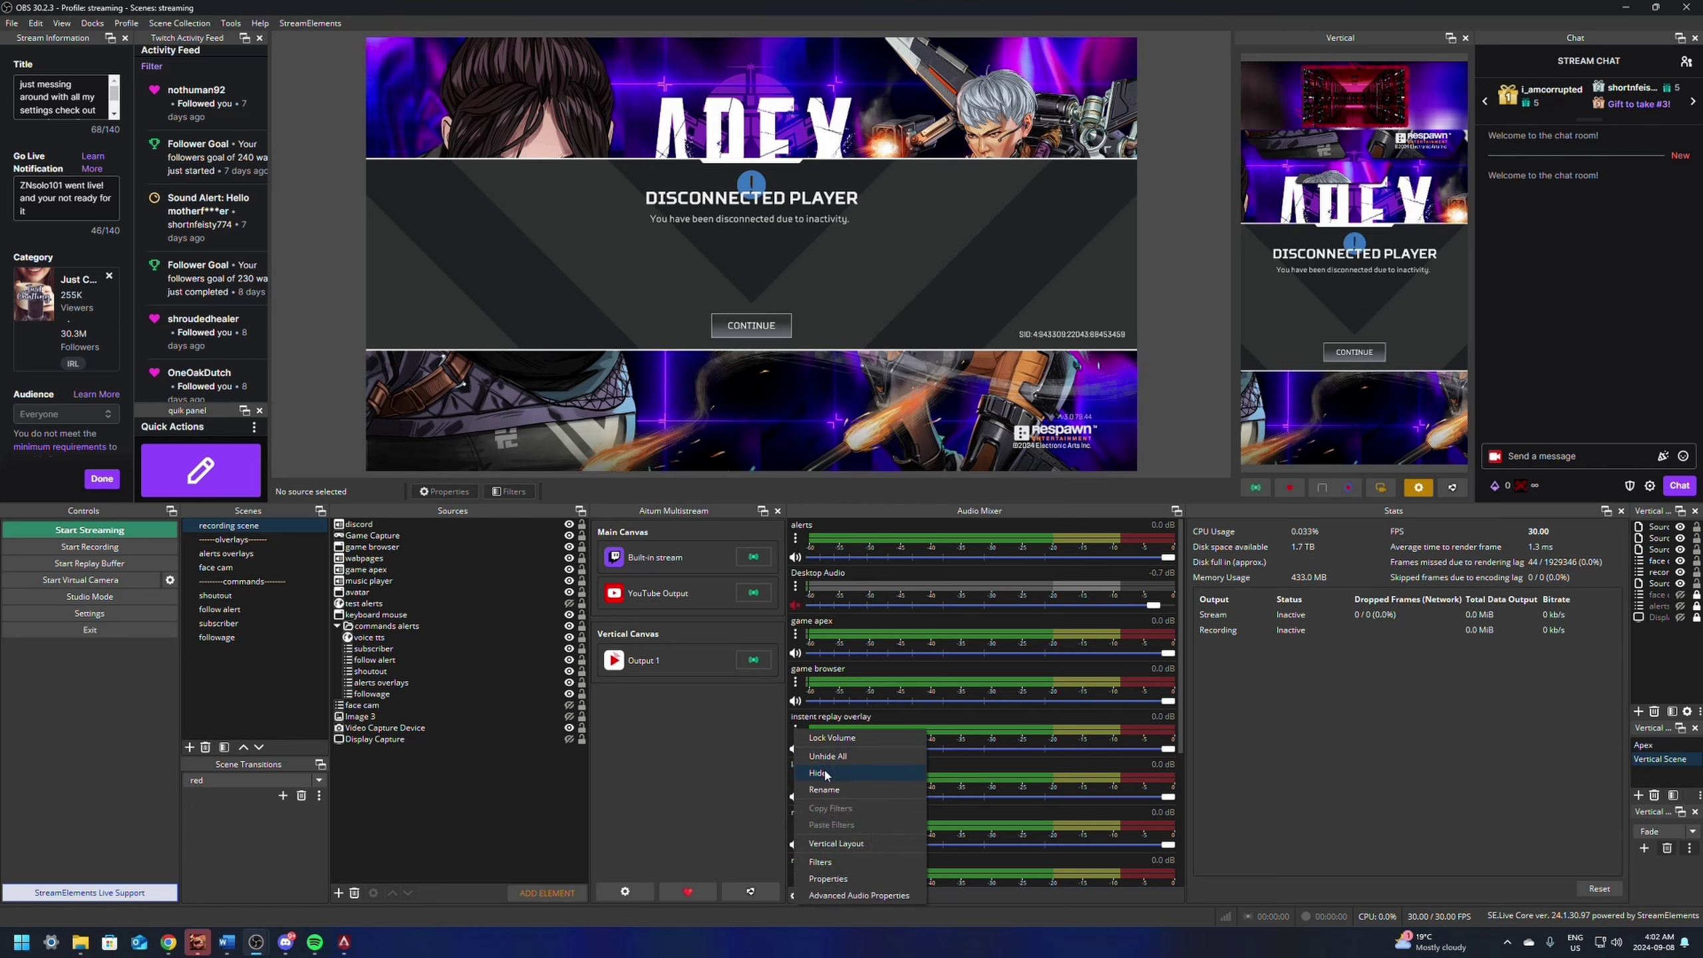
left_click(825, 774)
left_click(796, 729)
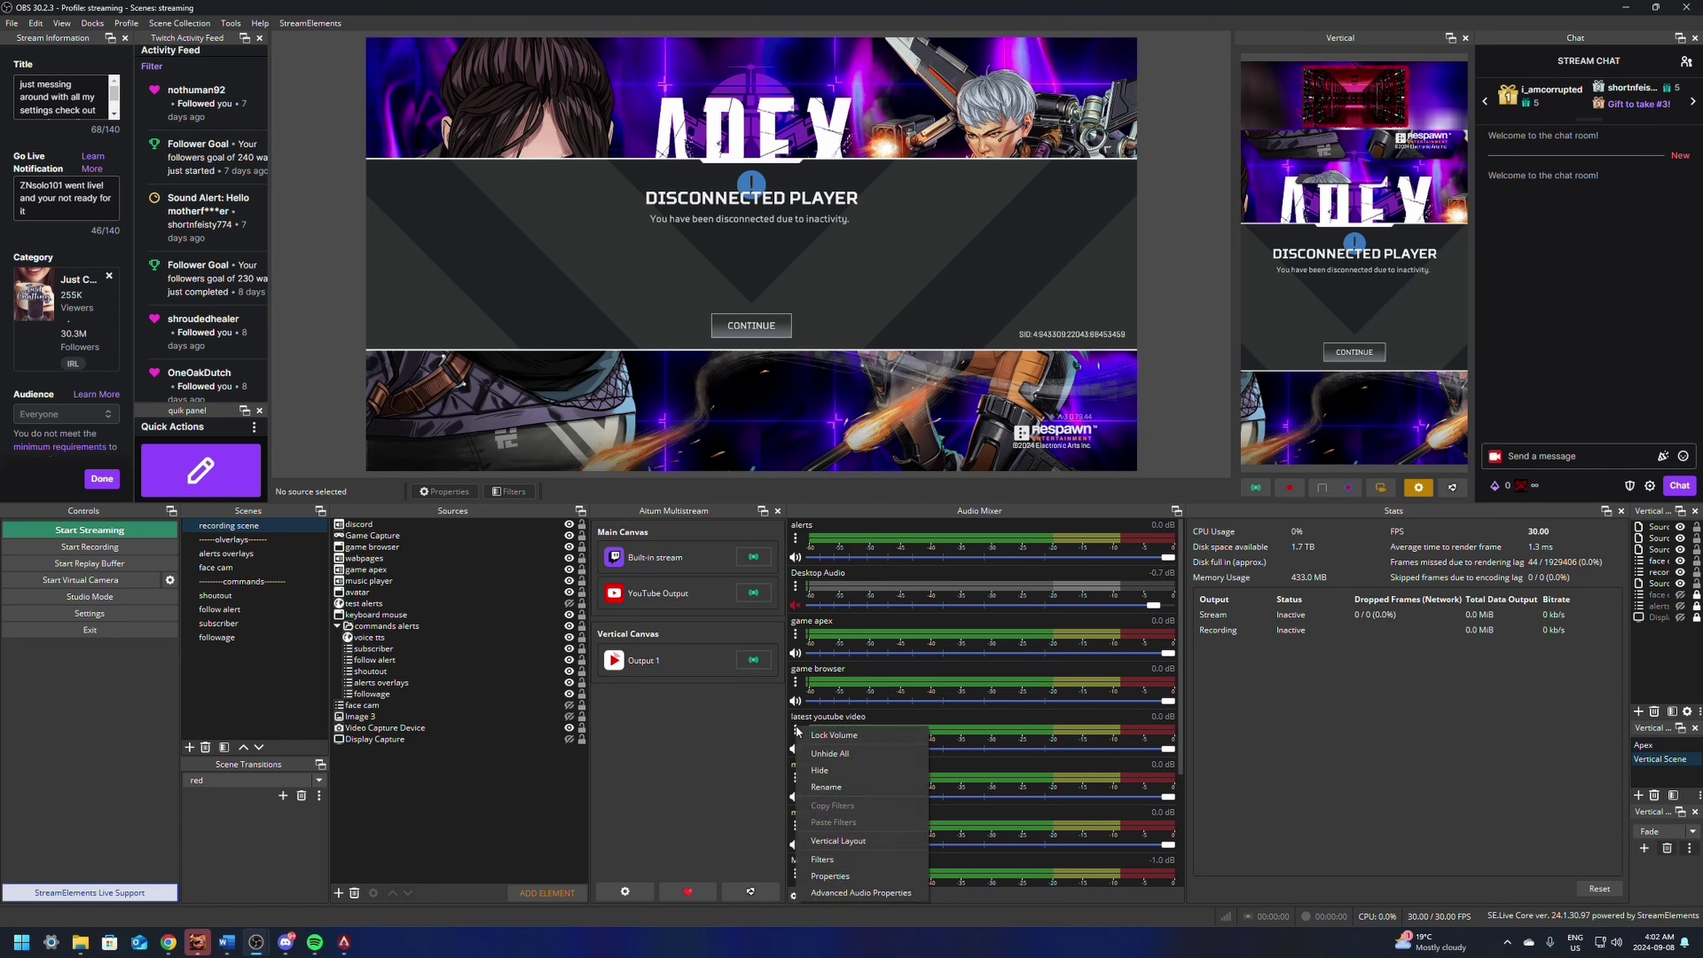
left_click(823, 773)
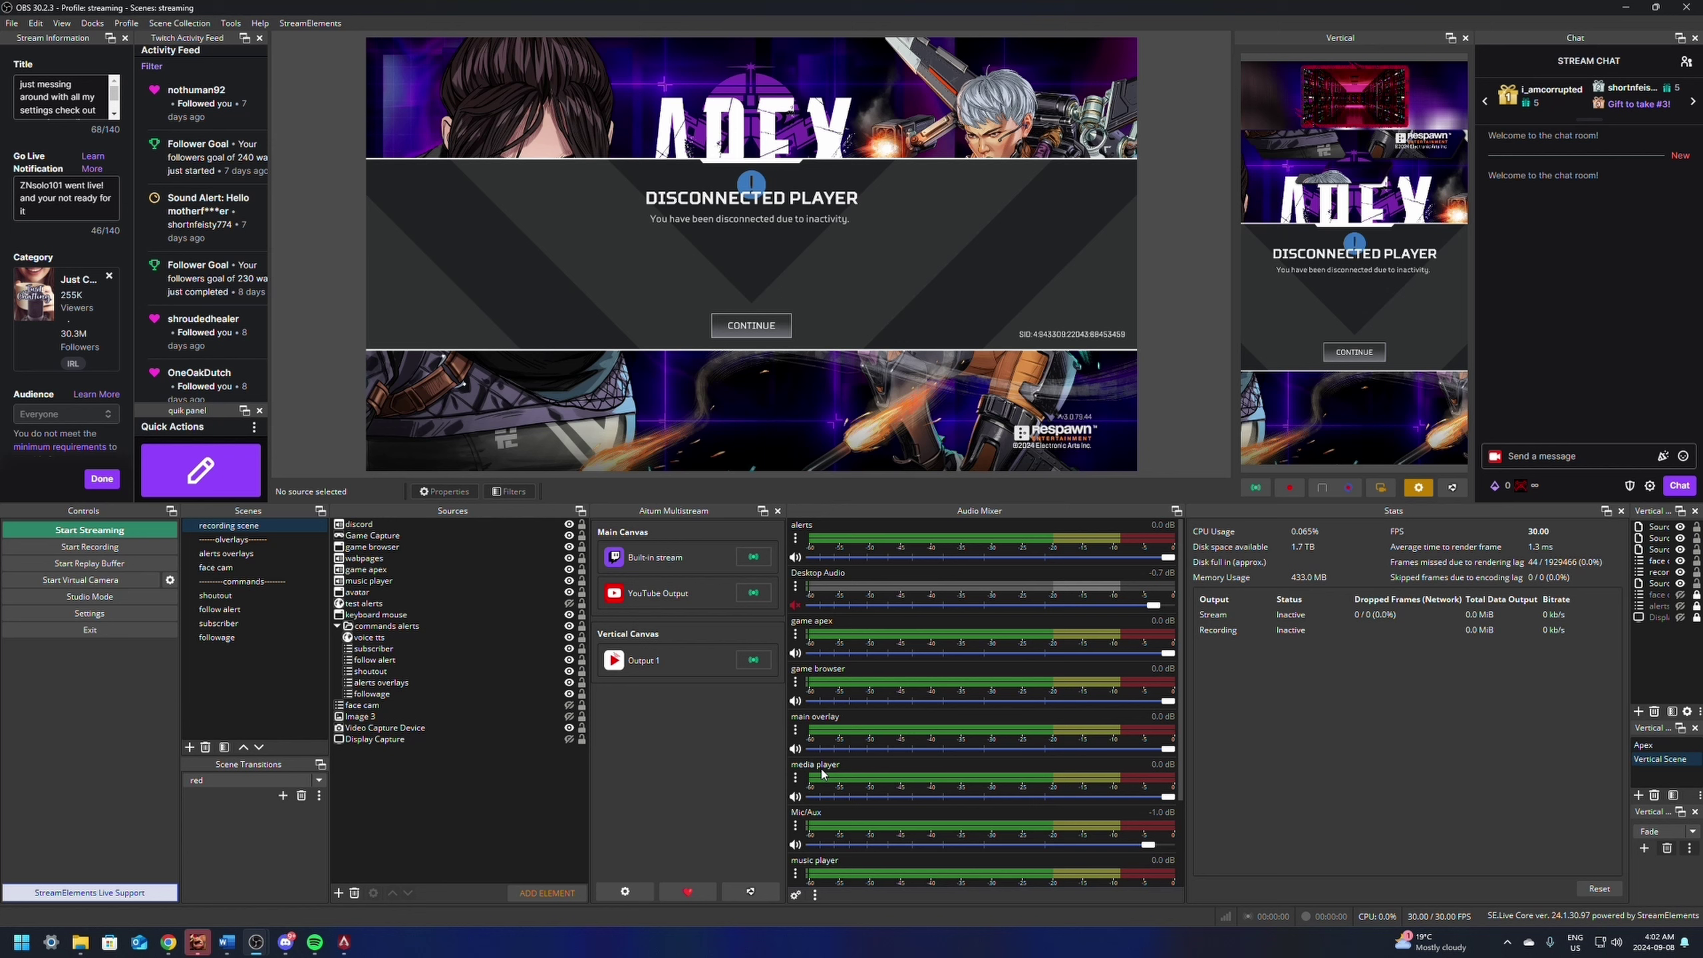
left_click(797, 731)
scroll(797, 731, "down", 2)
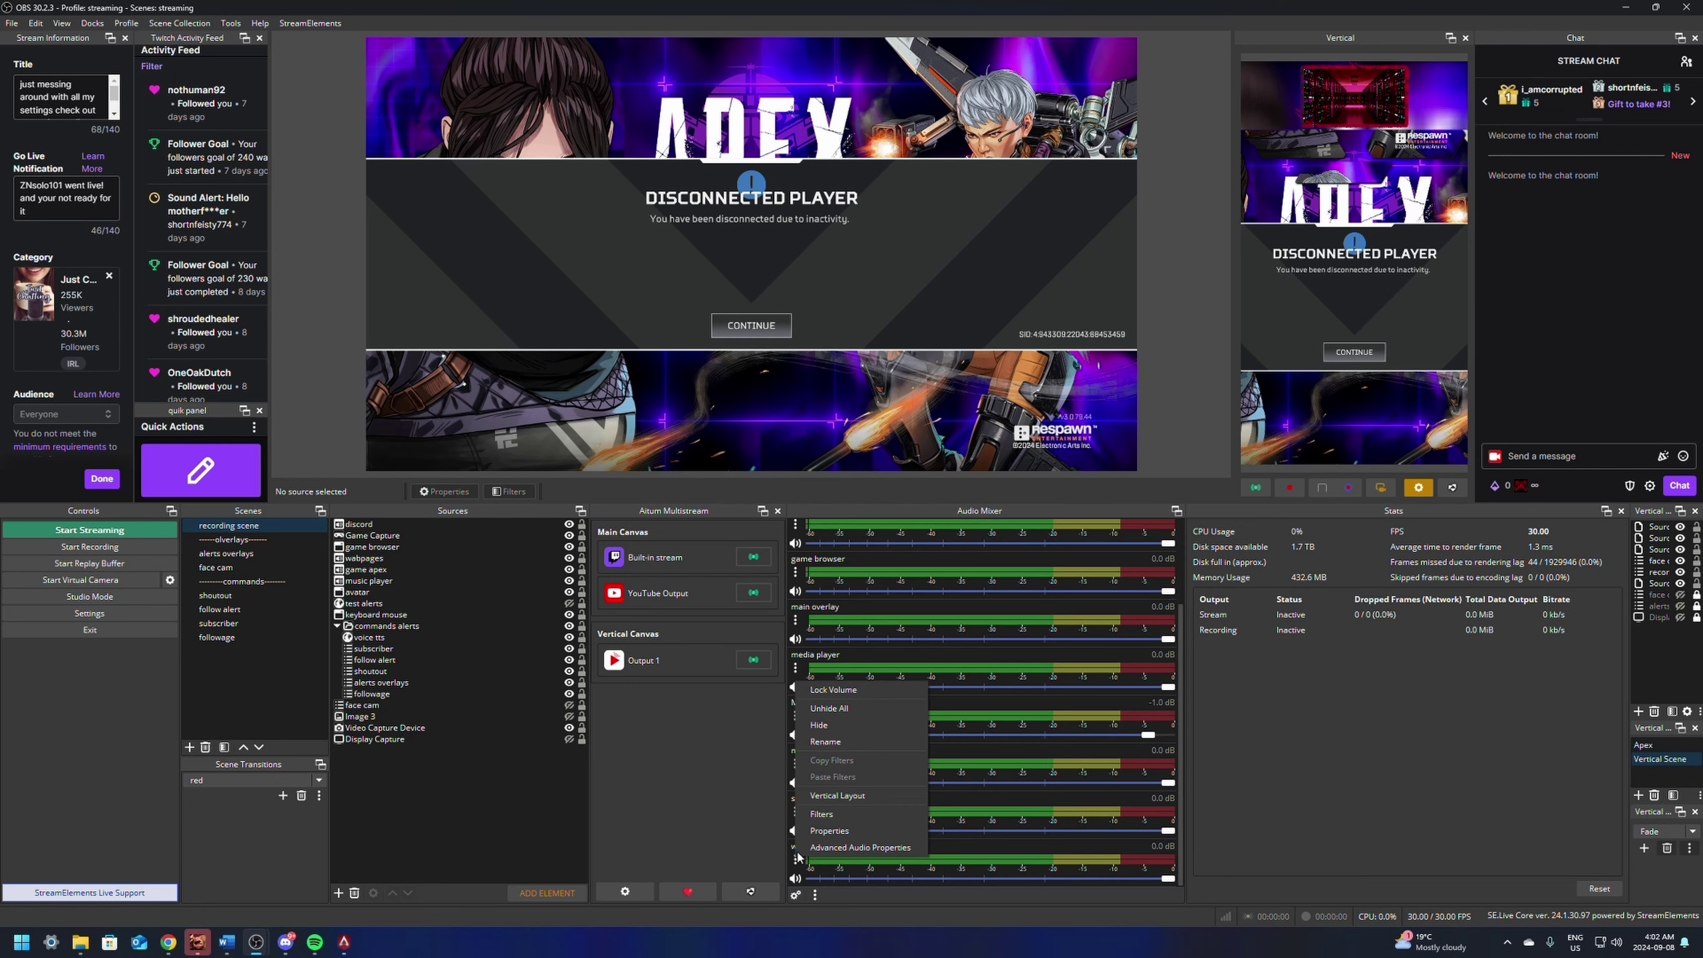
left_click(818, 826)
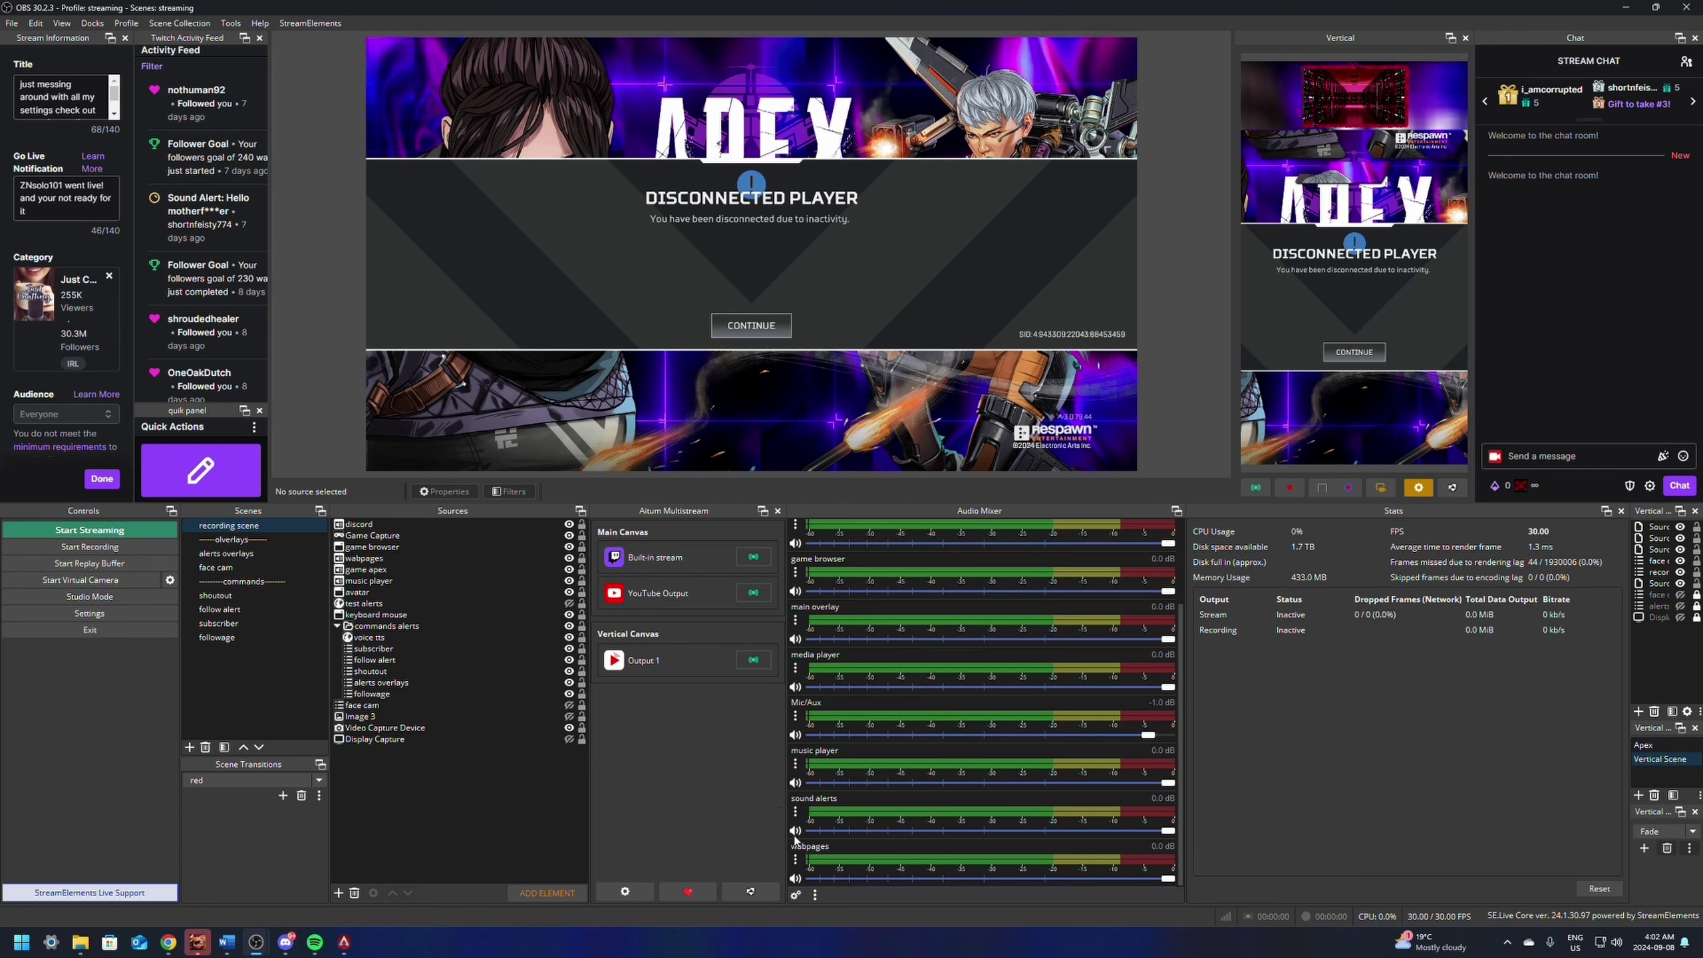
scroll(882, 763, "up", 2)
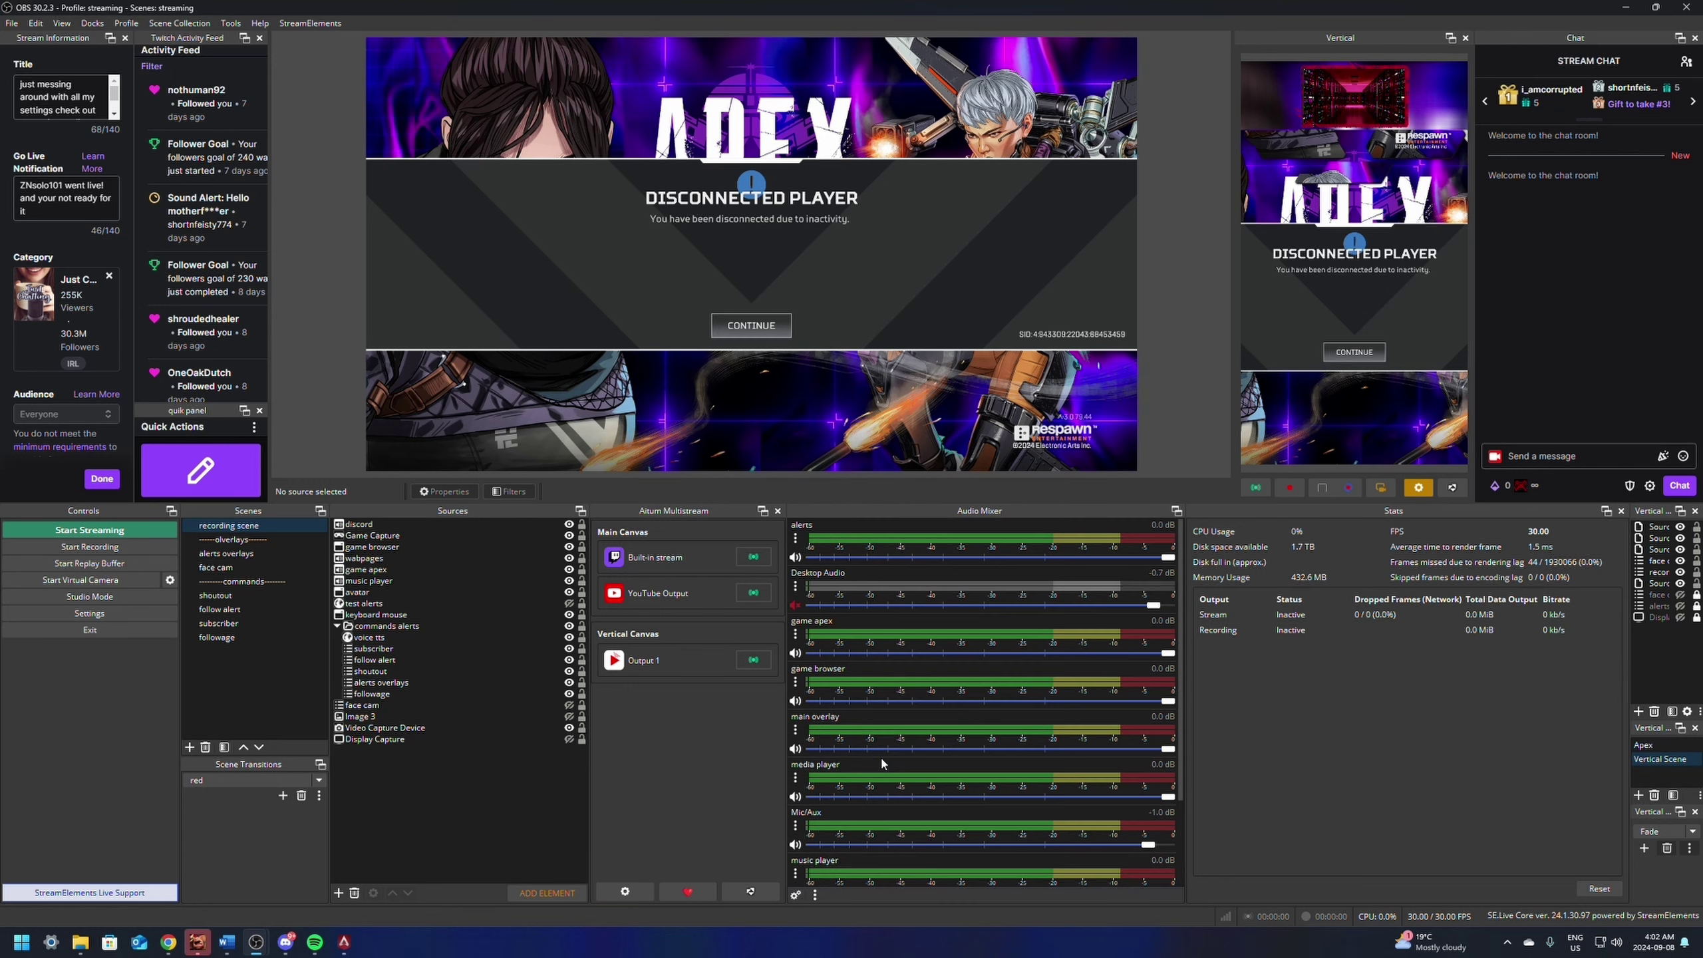
Step: Set the alerts source's audio monitoring to Monitor and Output in the Advanced Audio Properties and close the window
left_click(795, 539)
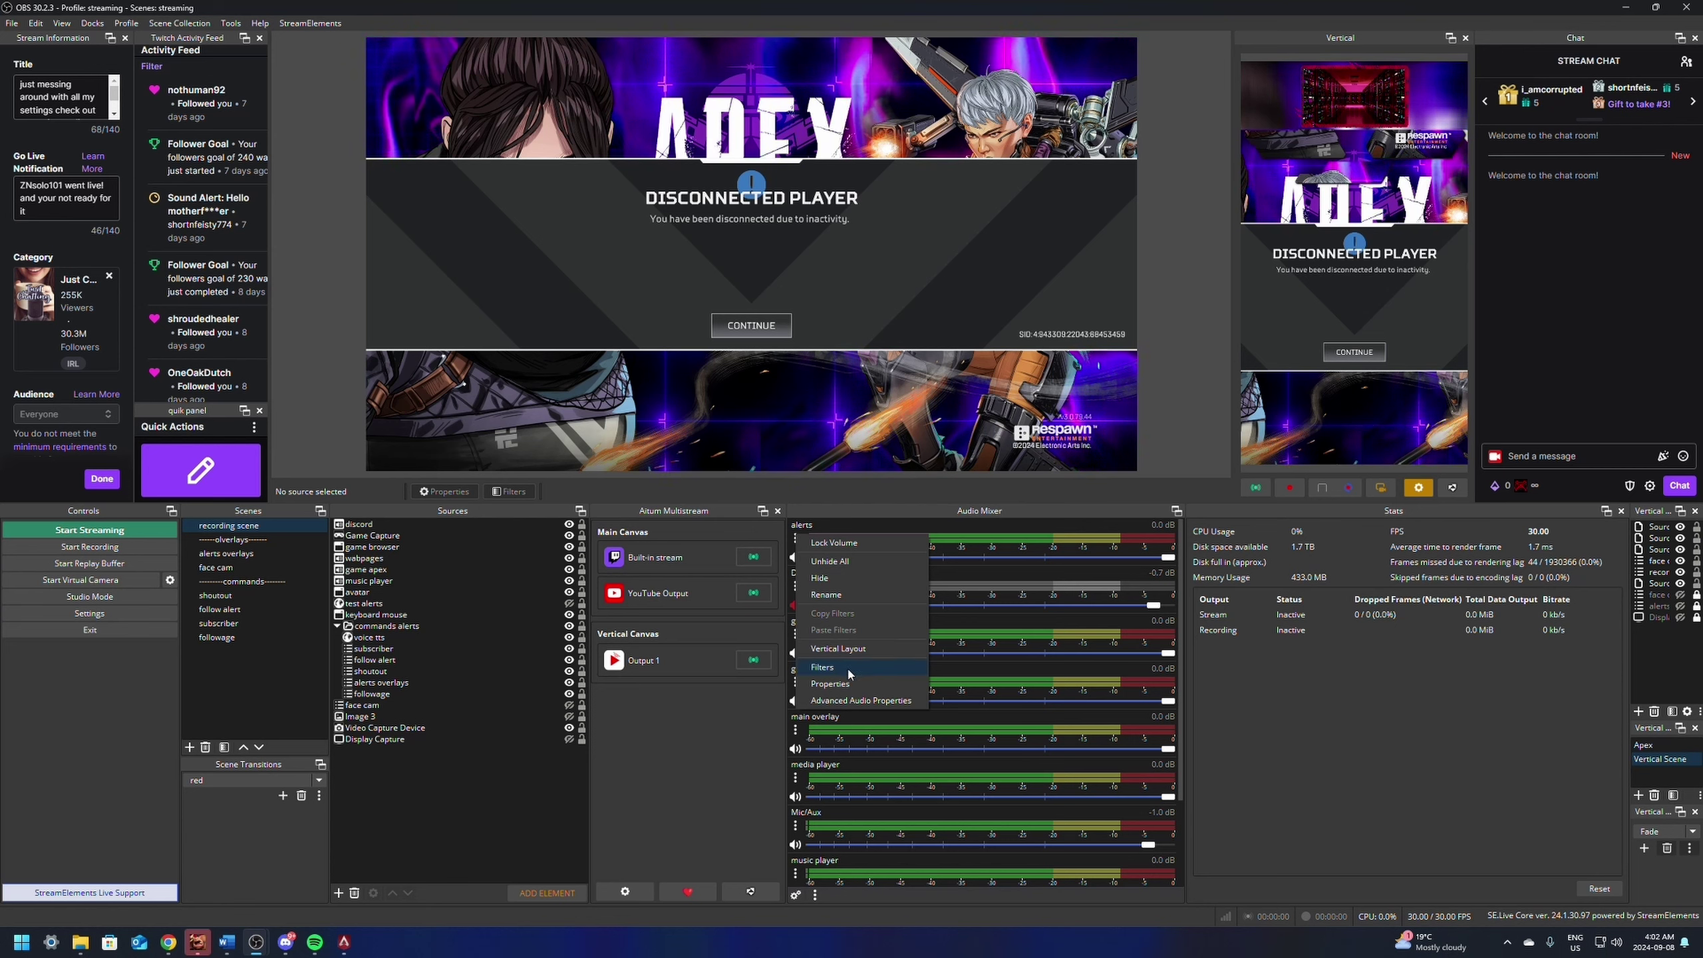
left_click(852, 699)
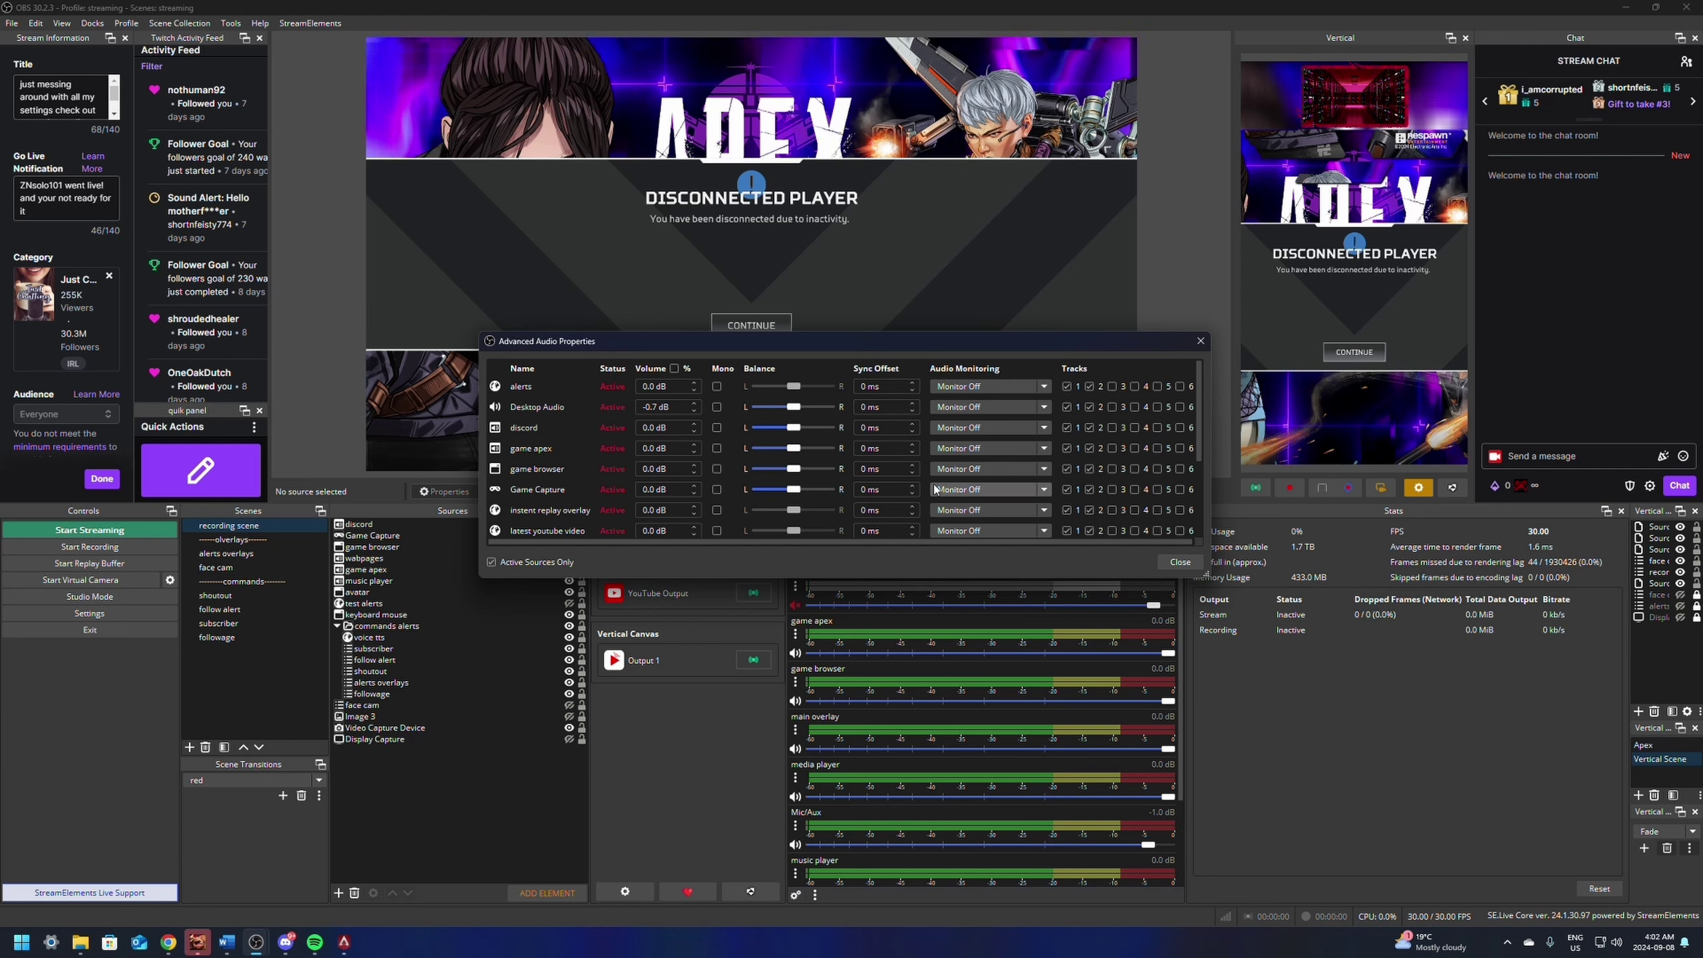
left_click(972, 387)
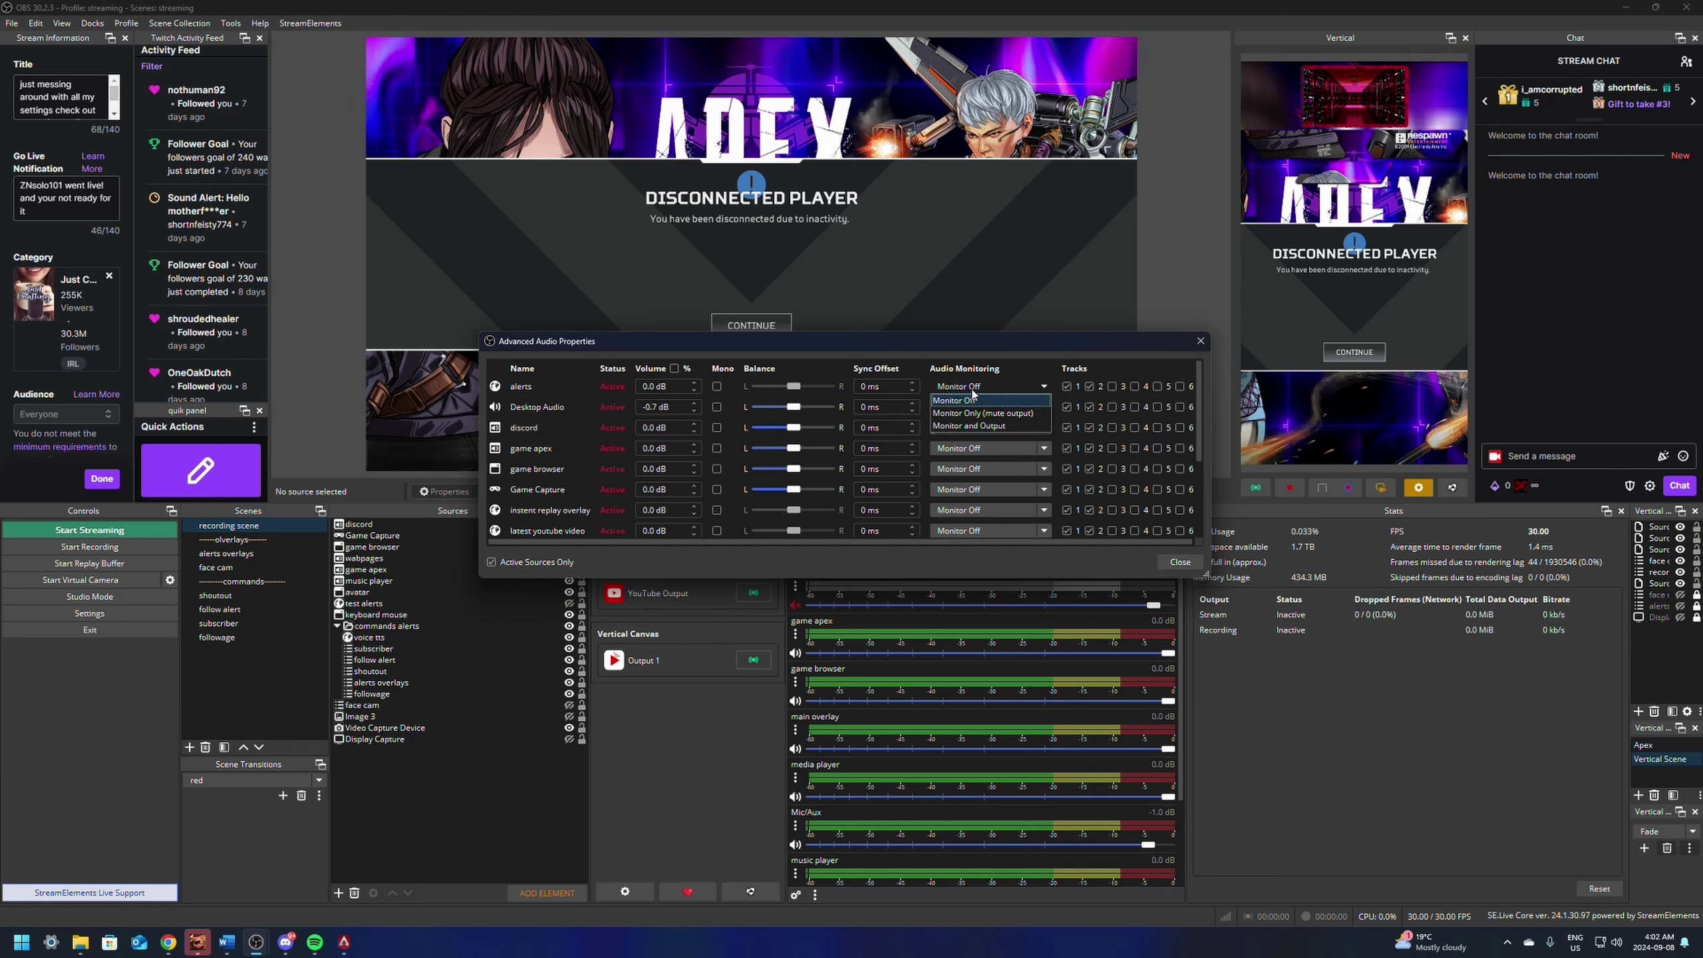
left_click(958, 427)
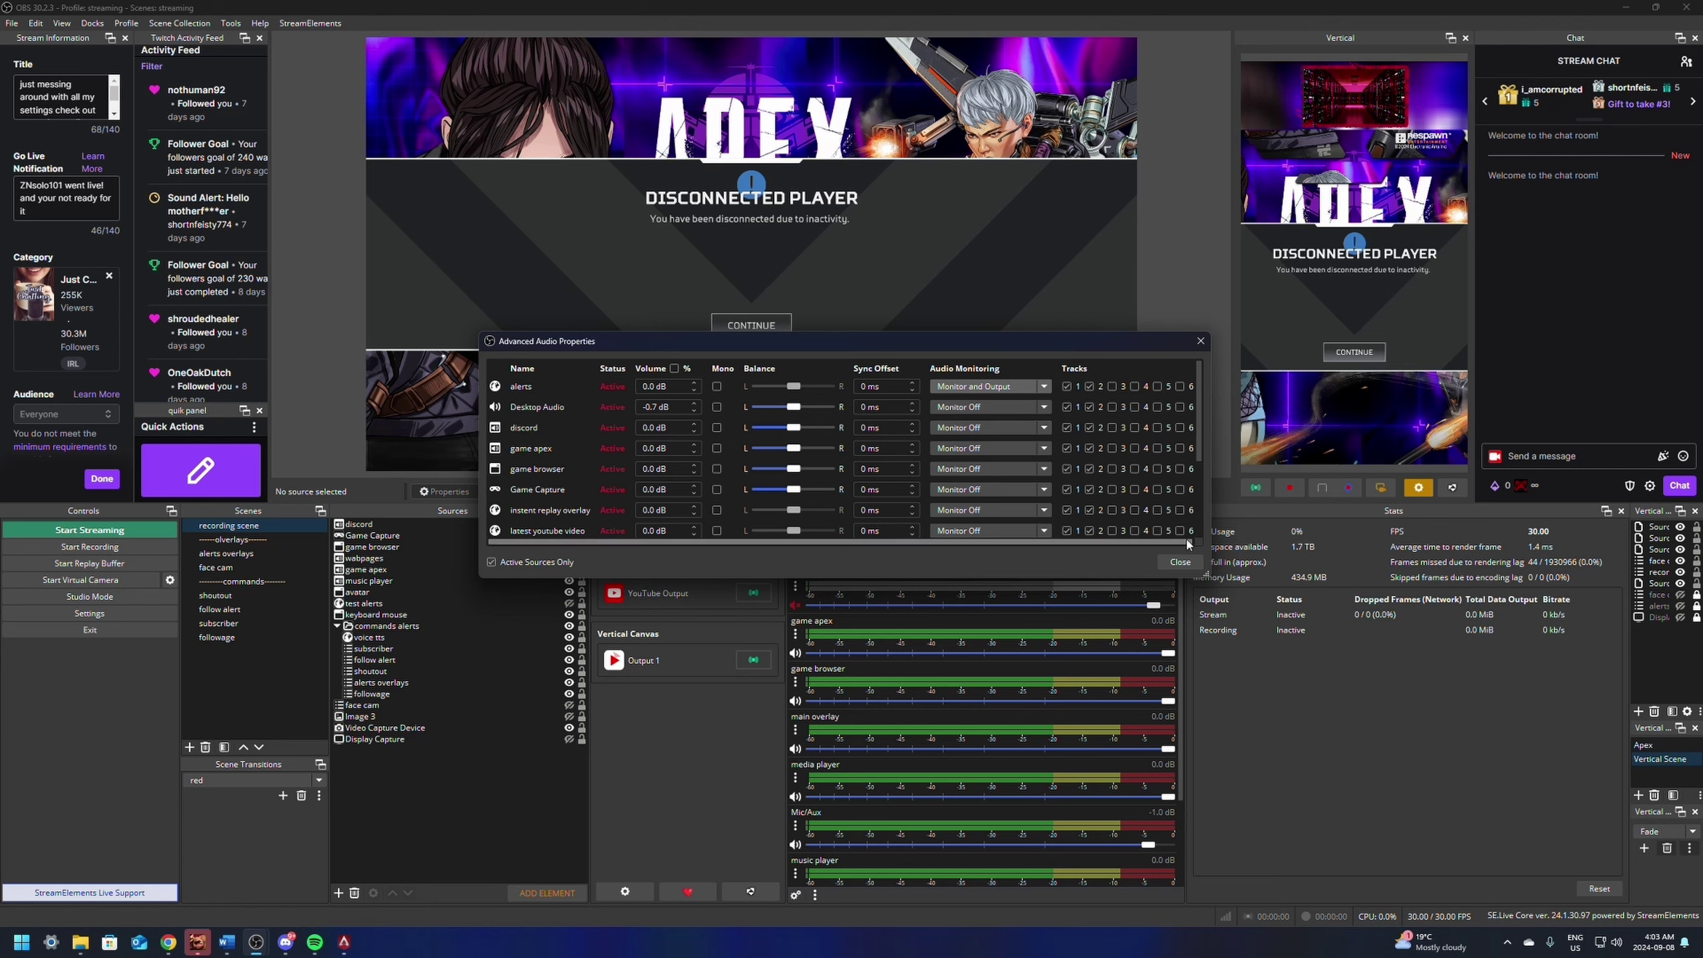
left_click(1181, 562)
Step: Unhide all hidden channels in the audio mixer
scroll(902, 754, "down", 3)
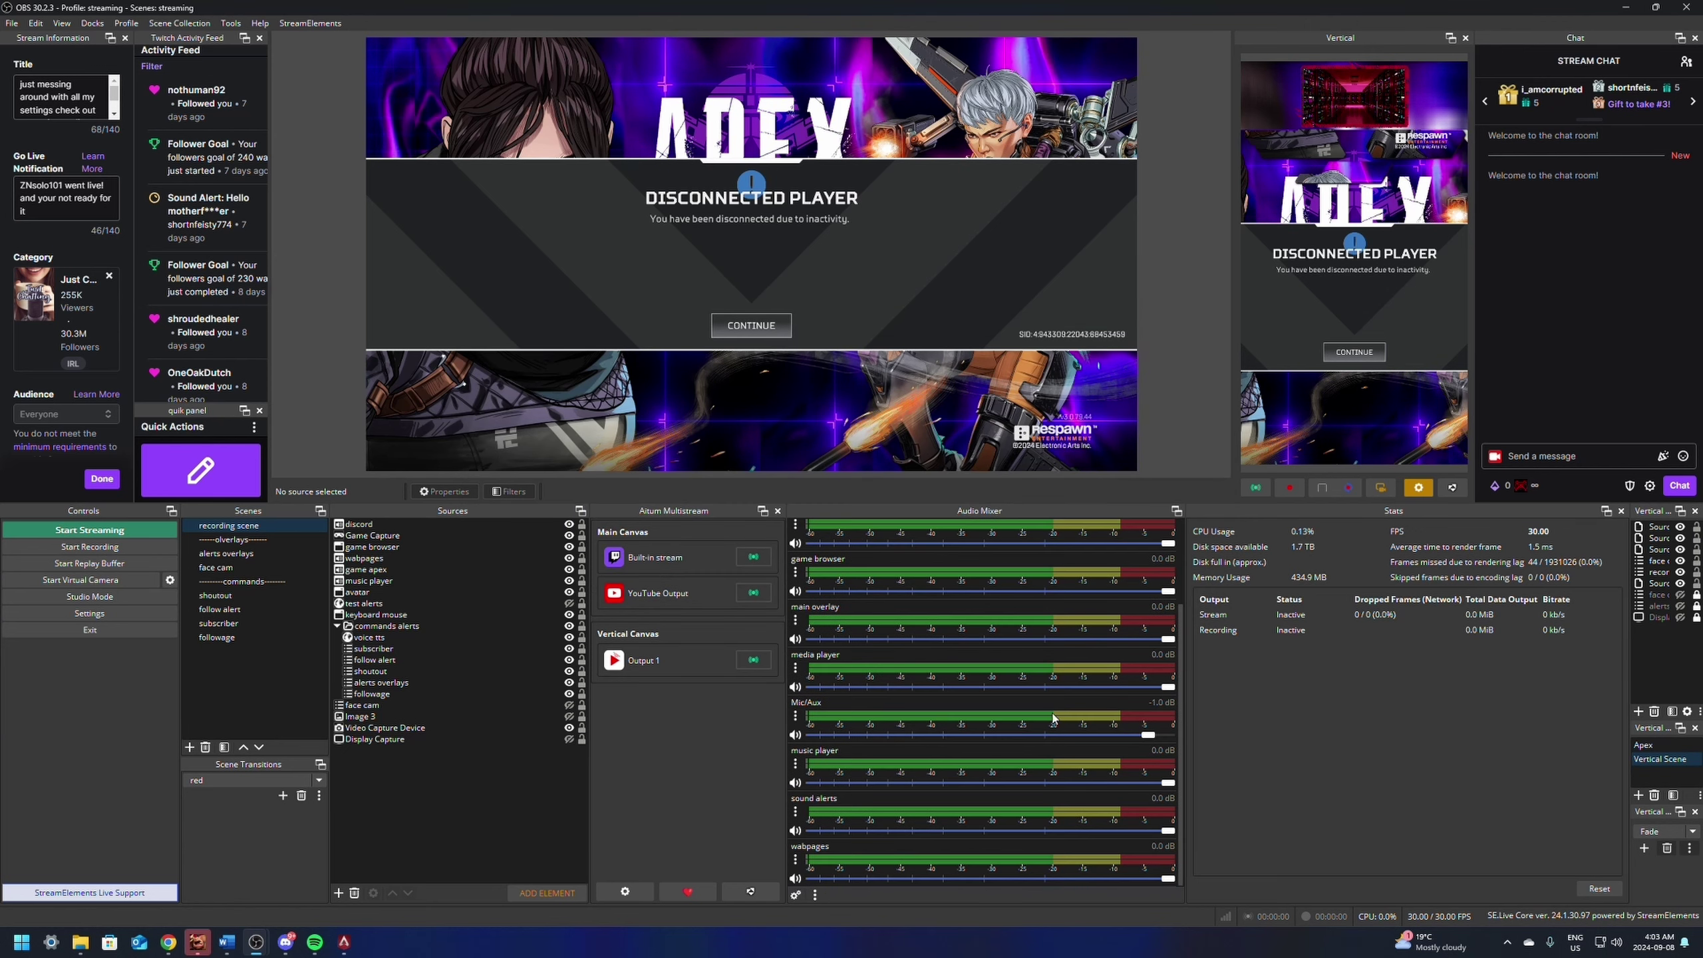
right_click(902, 754)
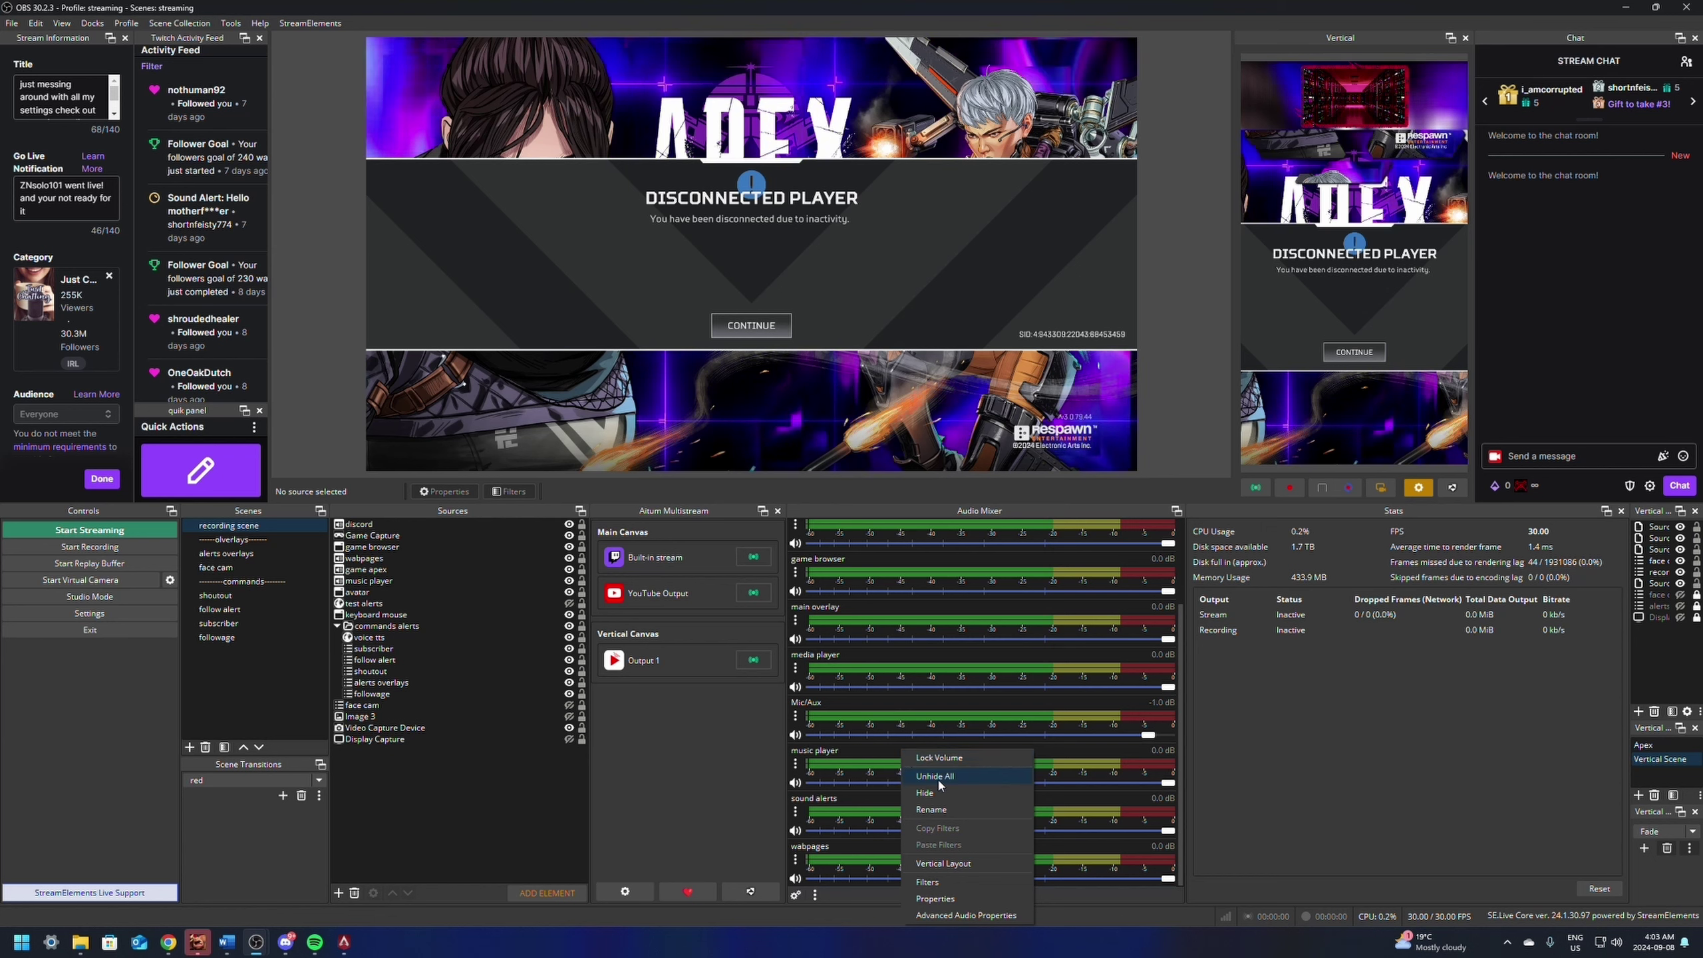
left_click(1043, 761)
Step: Hide the webpages, sound alerts, media player, main overlay, latest youtube video, instant replay overlay, Game Capture and game browser channels in the audio mixer
scroll(1044, 760, "down", 3)
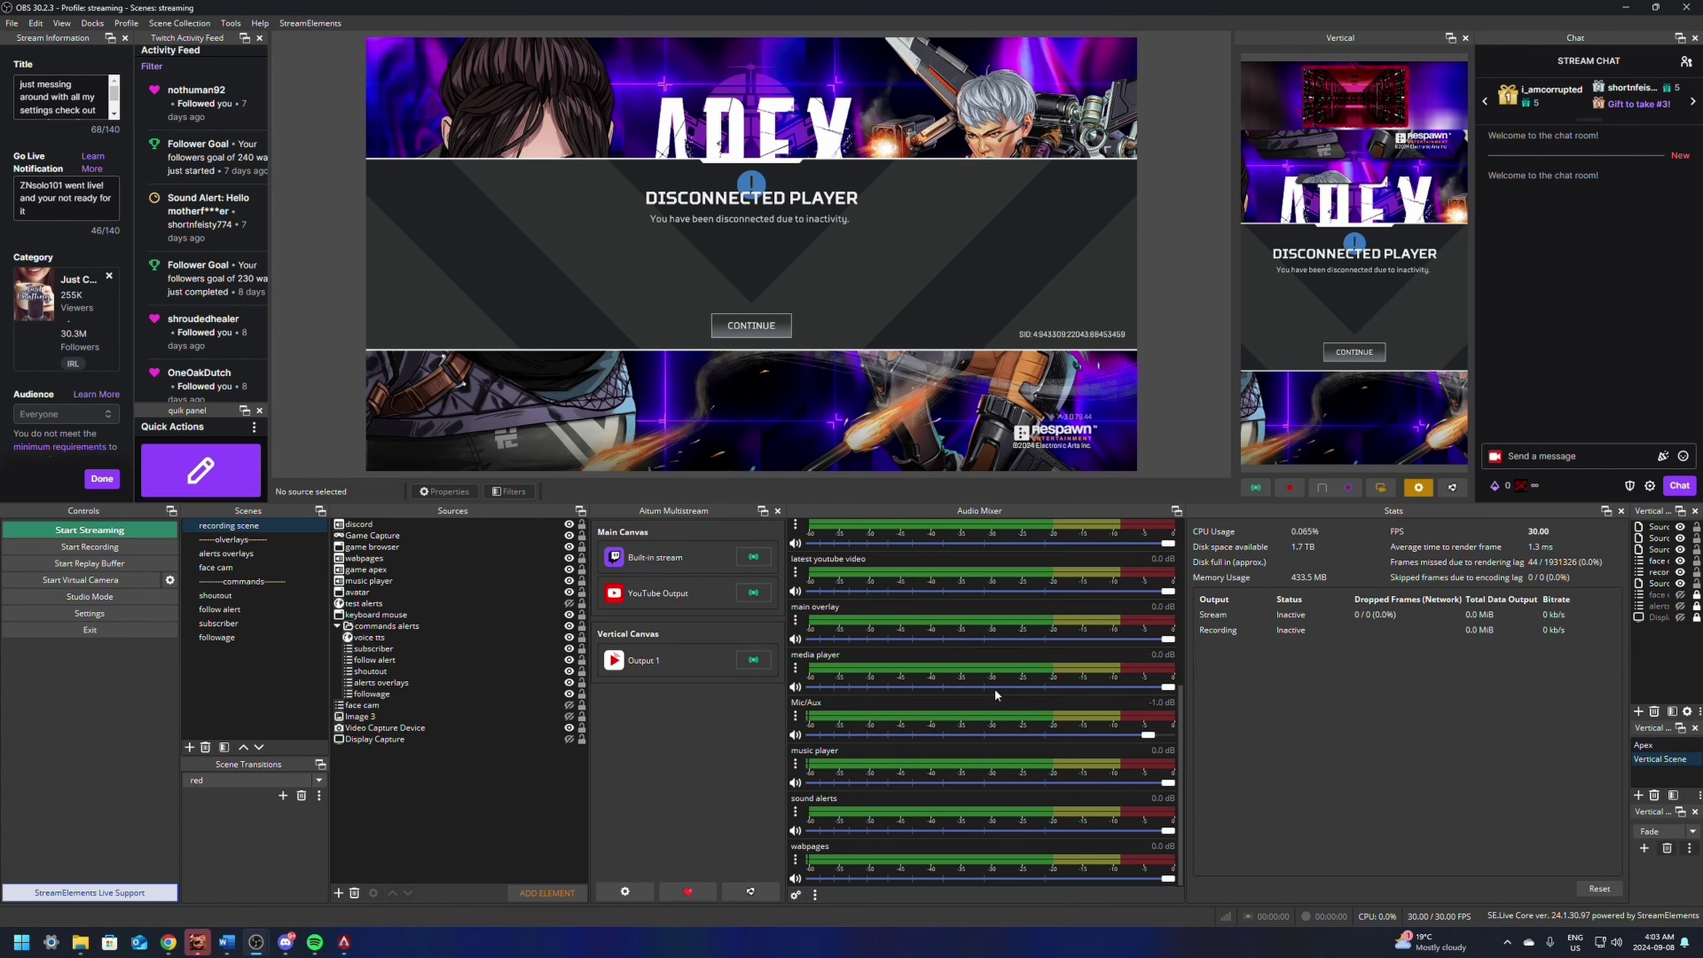
scroll(957, 692, "up", 5)
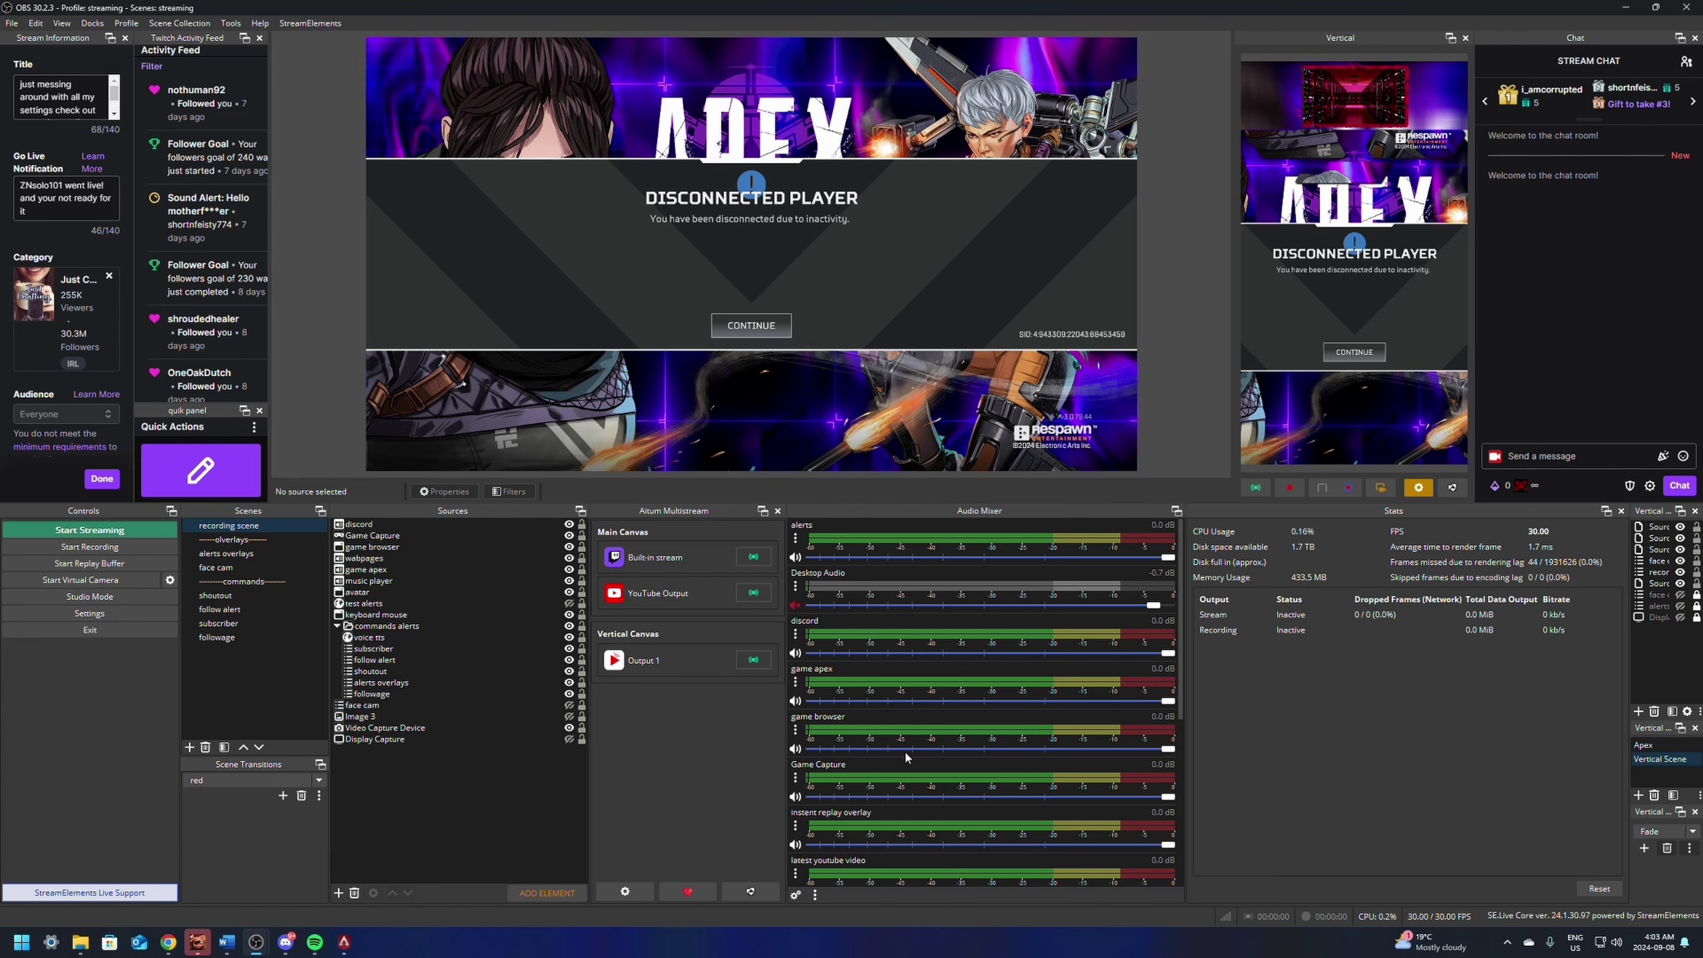
scroll(905, 749, "down", 5)
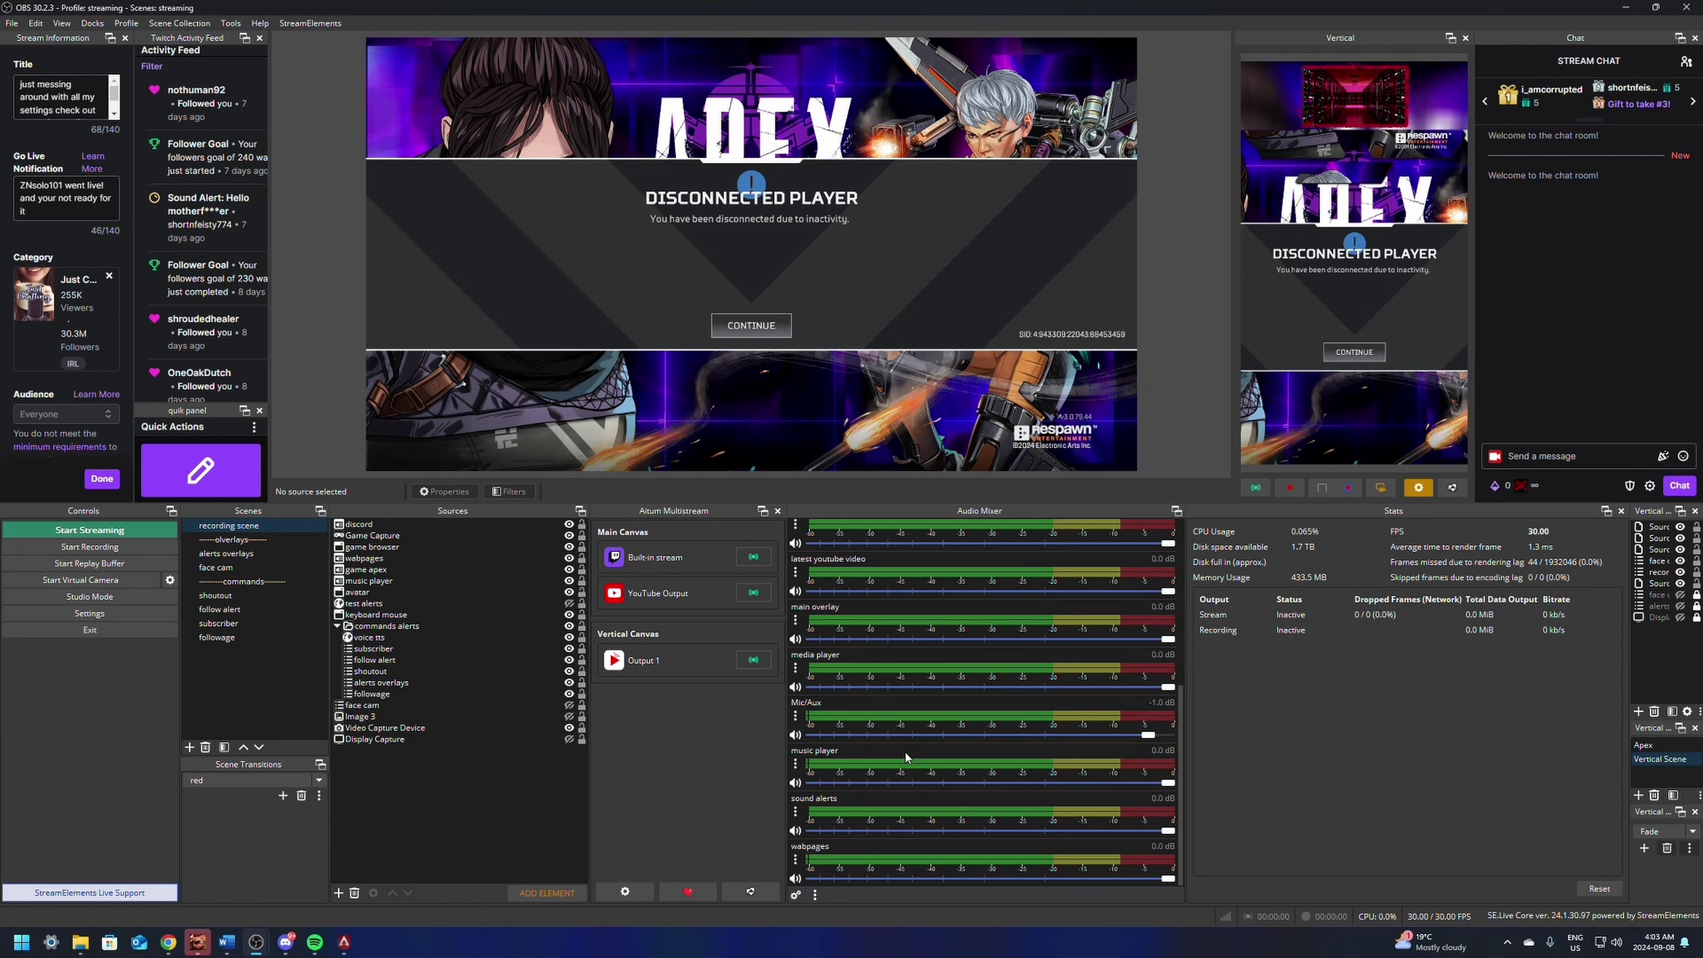
left_click(795, 863)
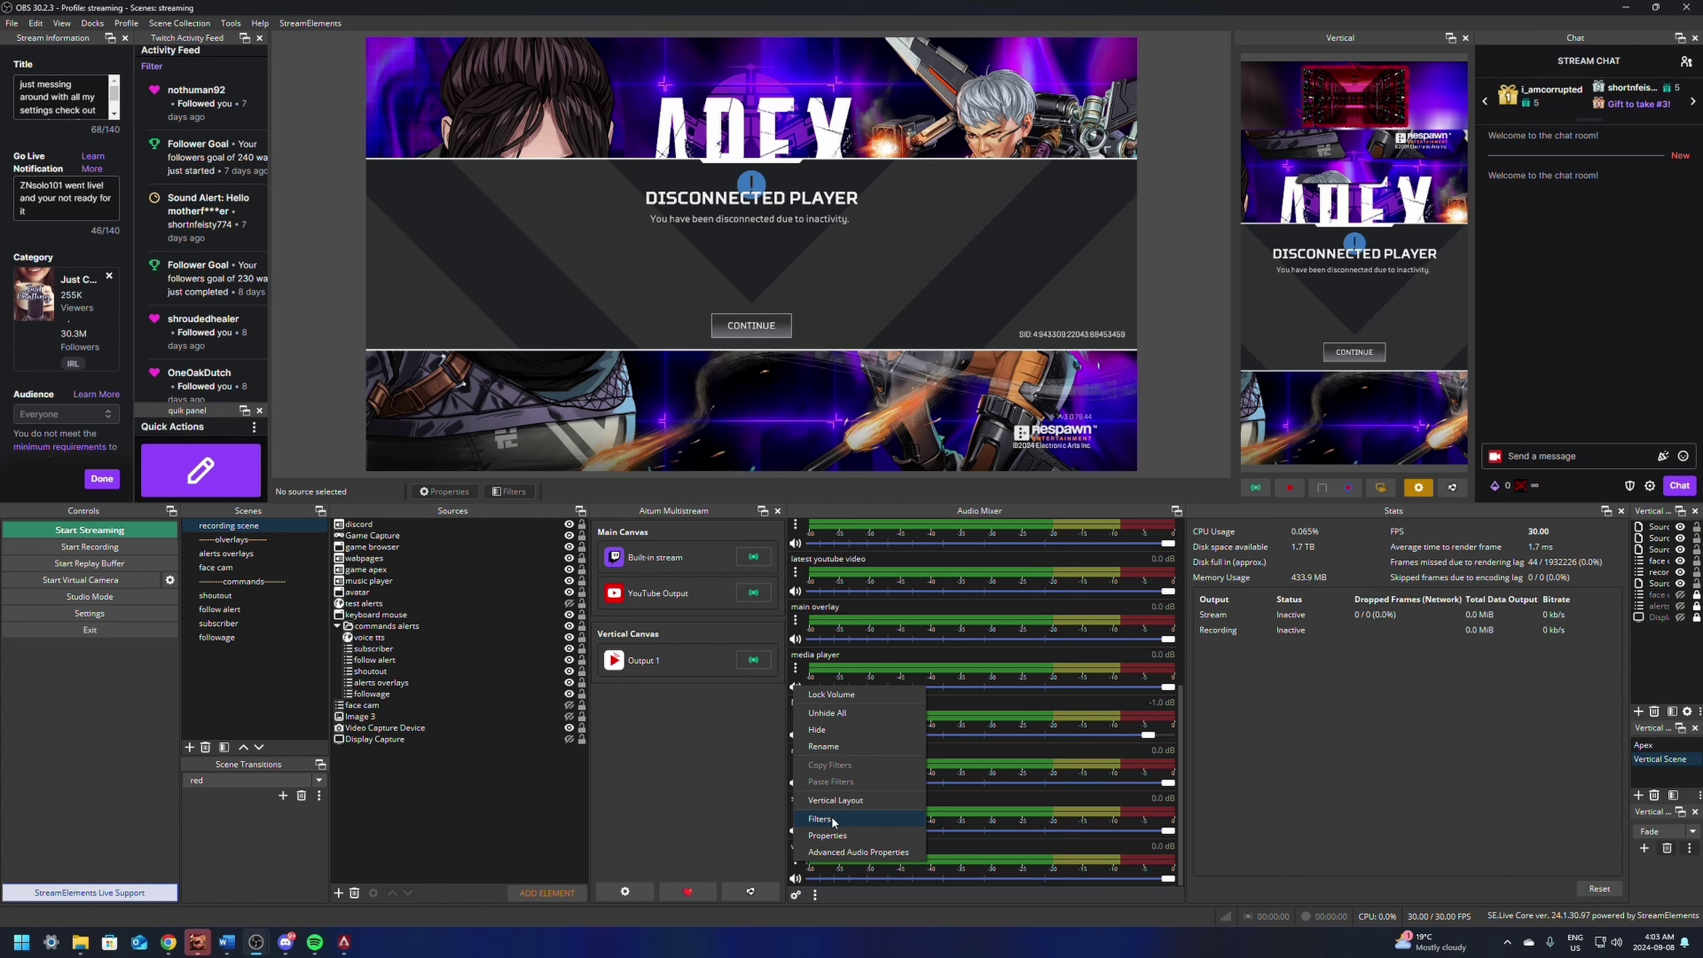
left_click(845, 733)
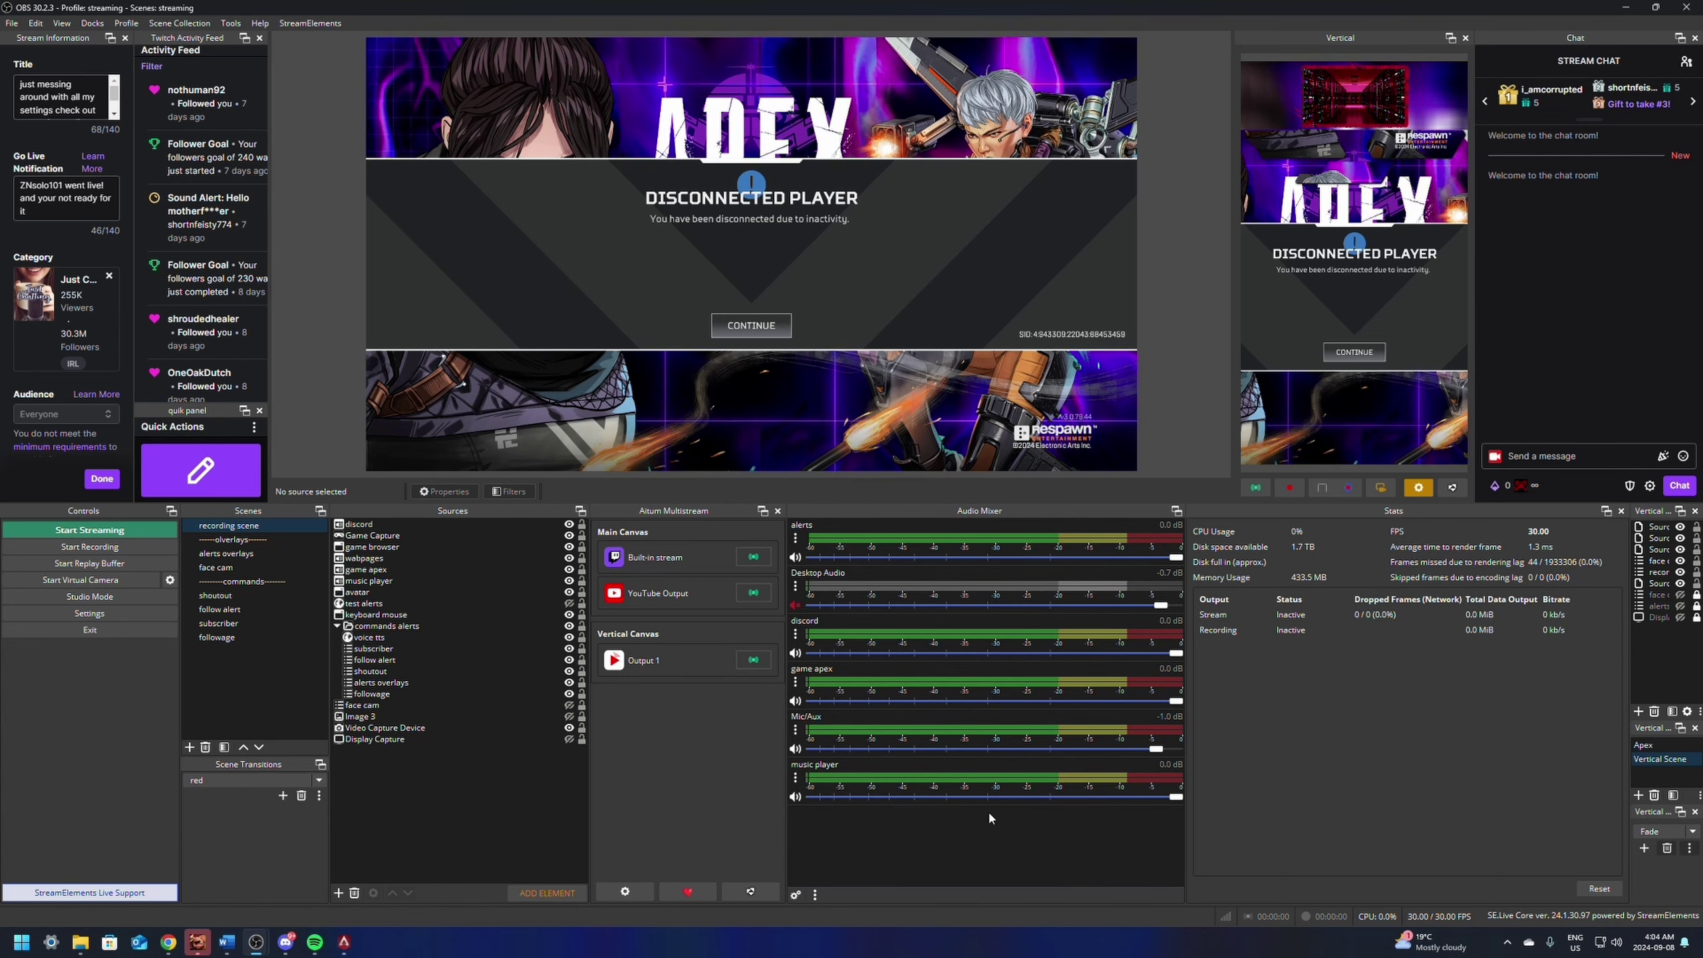
Step: Hide the Desktop Audio channel in the audio mixer
left_click(795, 587)
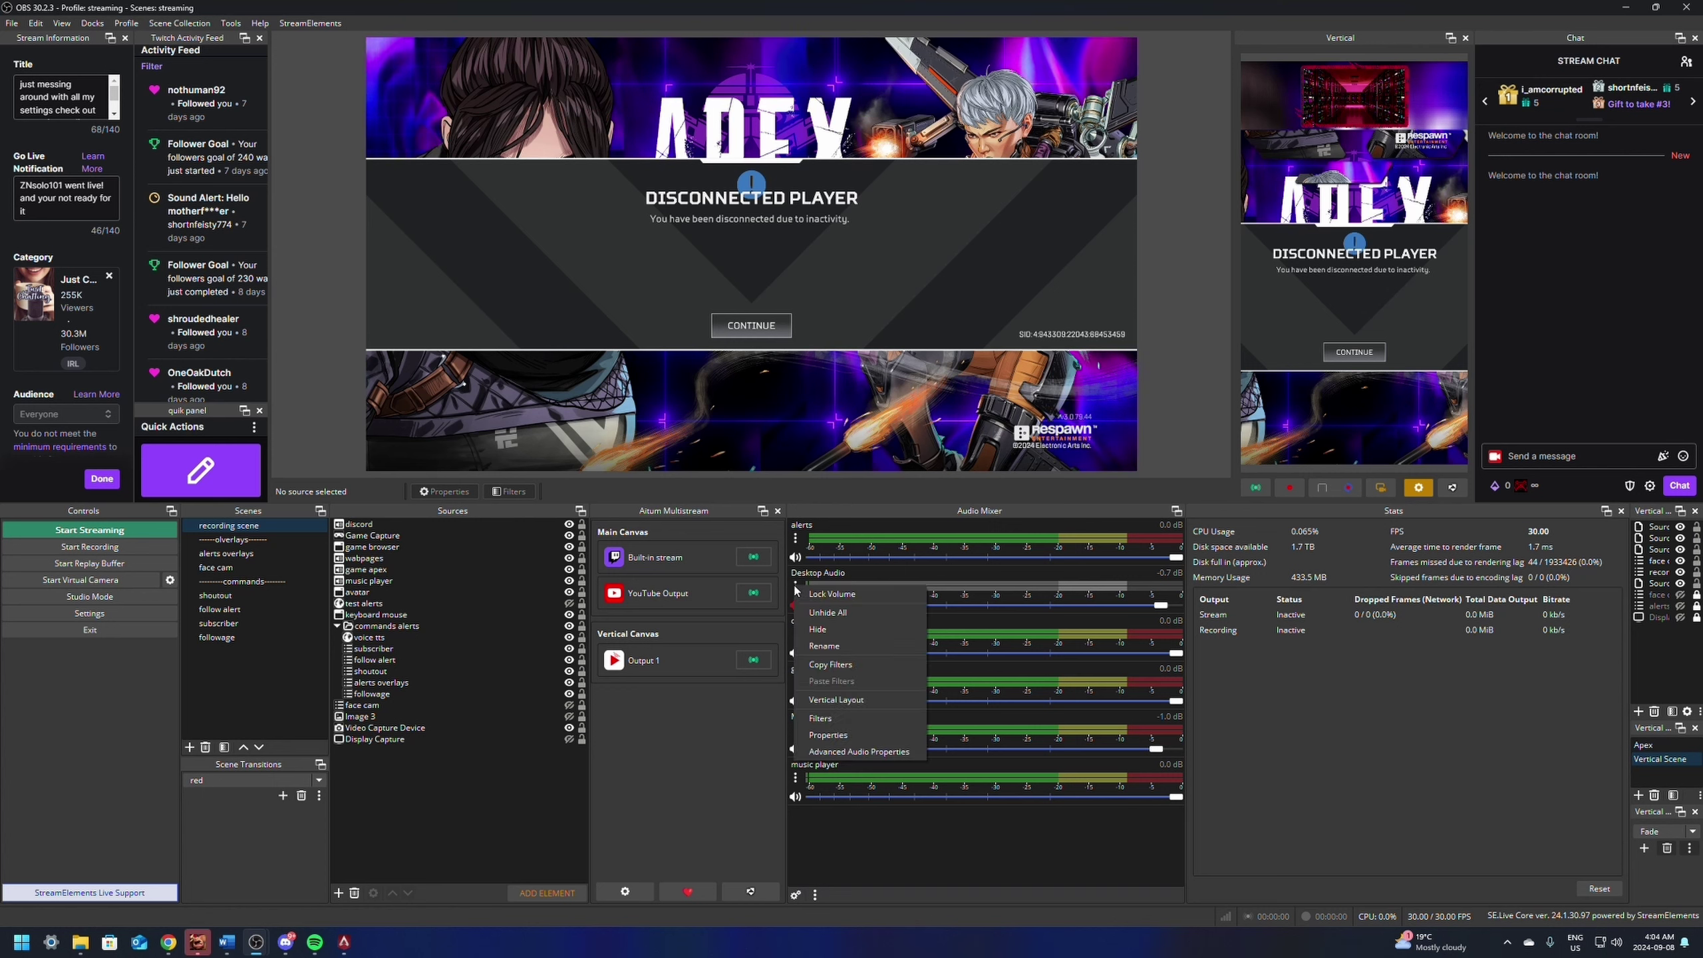
left_click(832, 631)
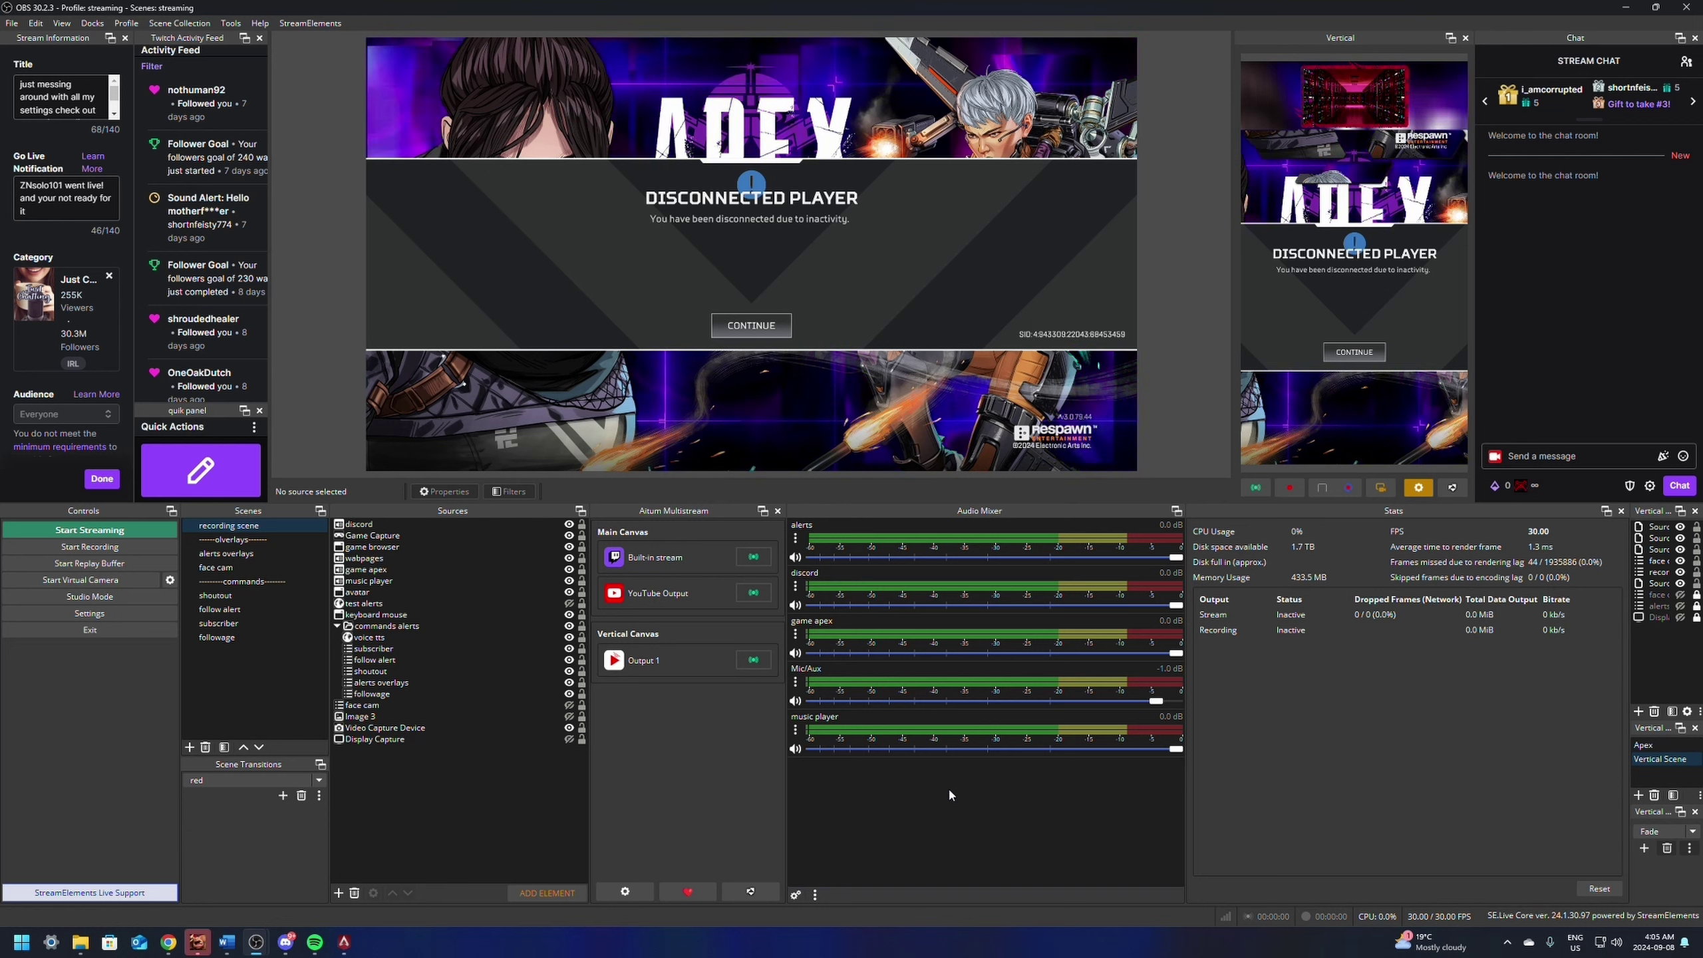
Step: Switch track 2 off and back on for the alerts and Desktop Audio sources in the Advanced Audio Properties, and close the window
left_click(795, 729)
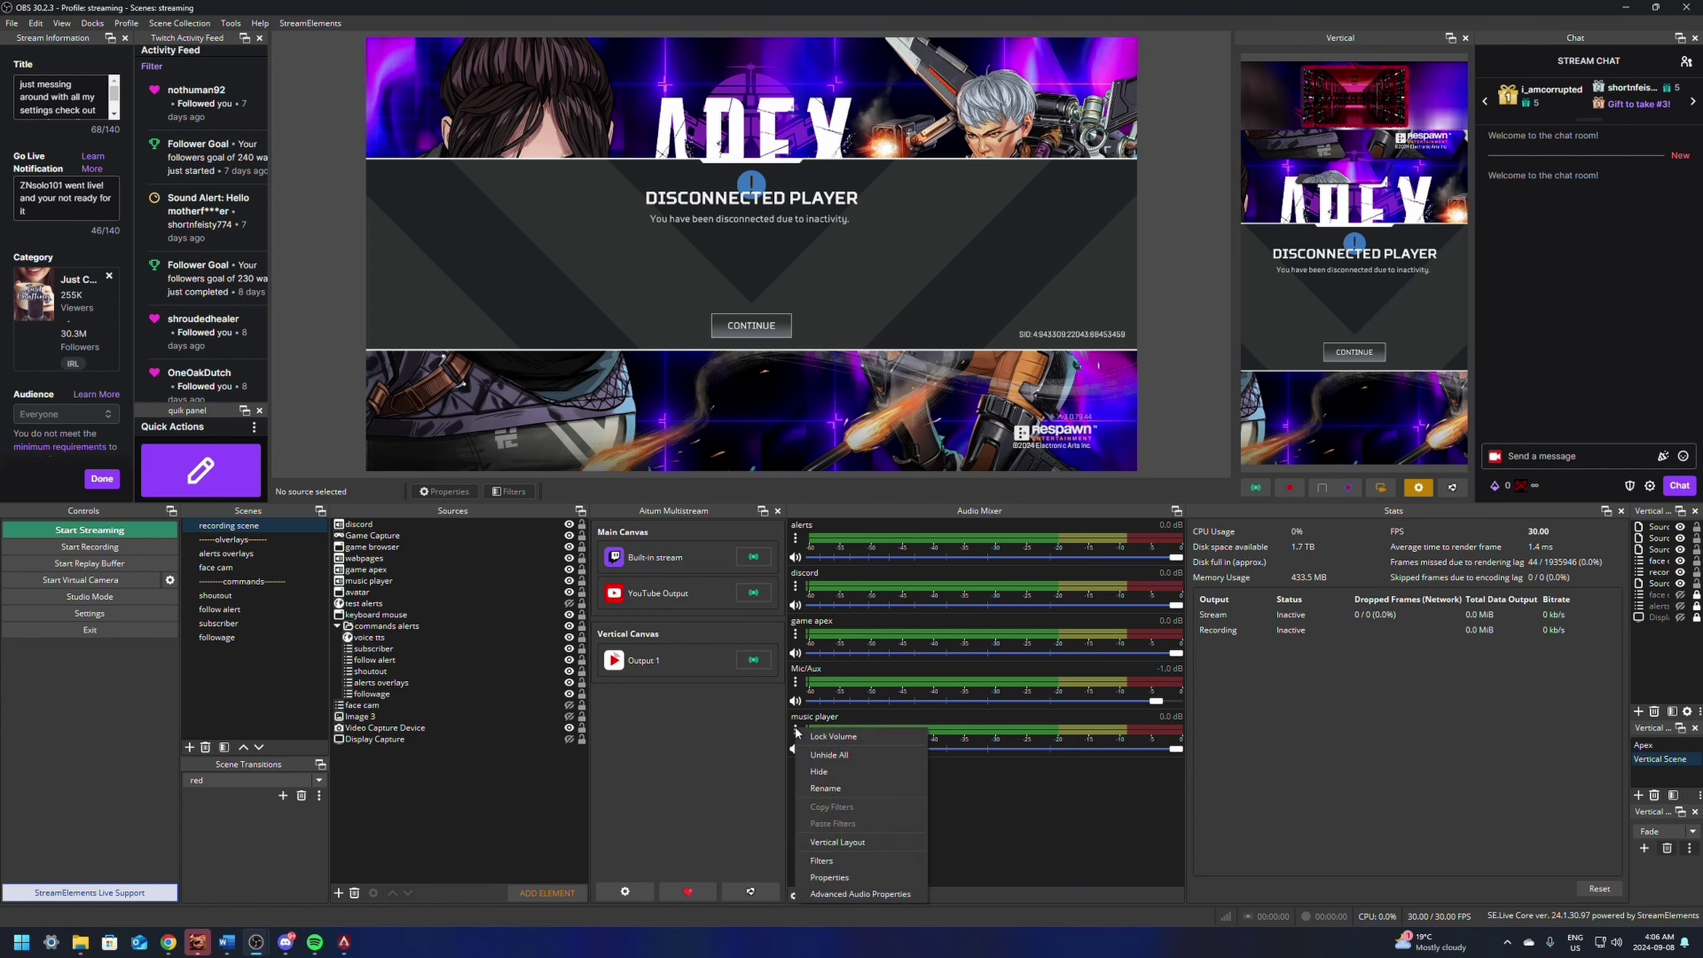
left_click(848, 893)
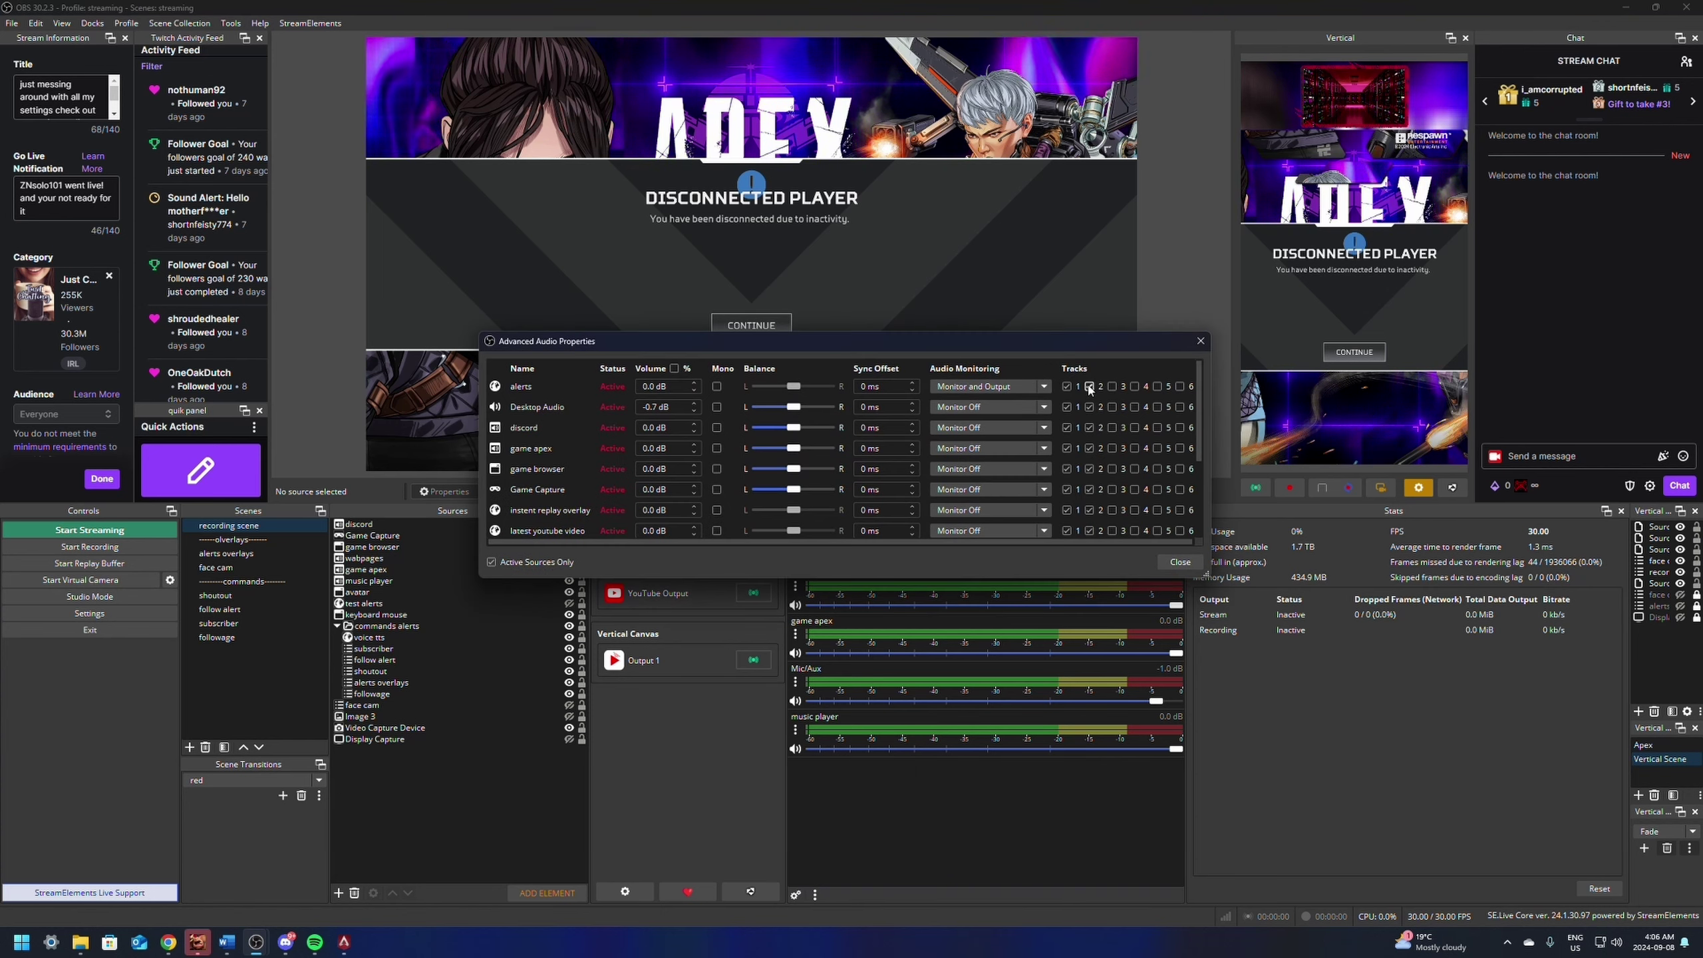
left_click(1089, 387)
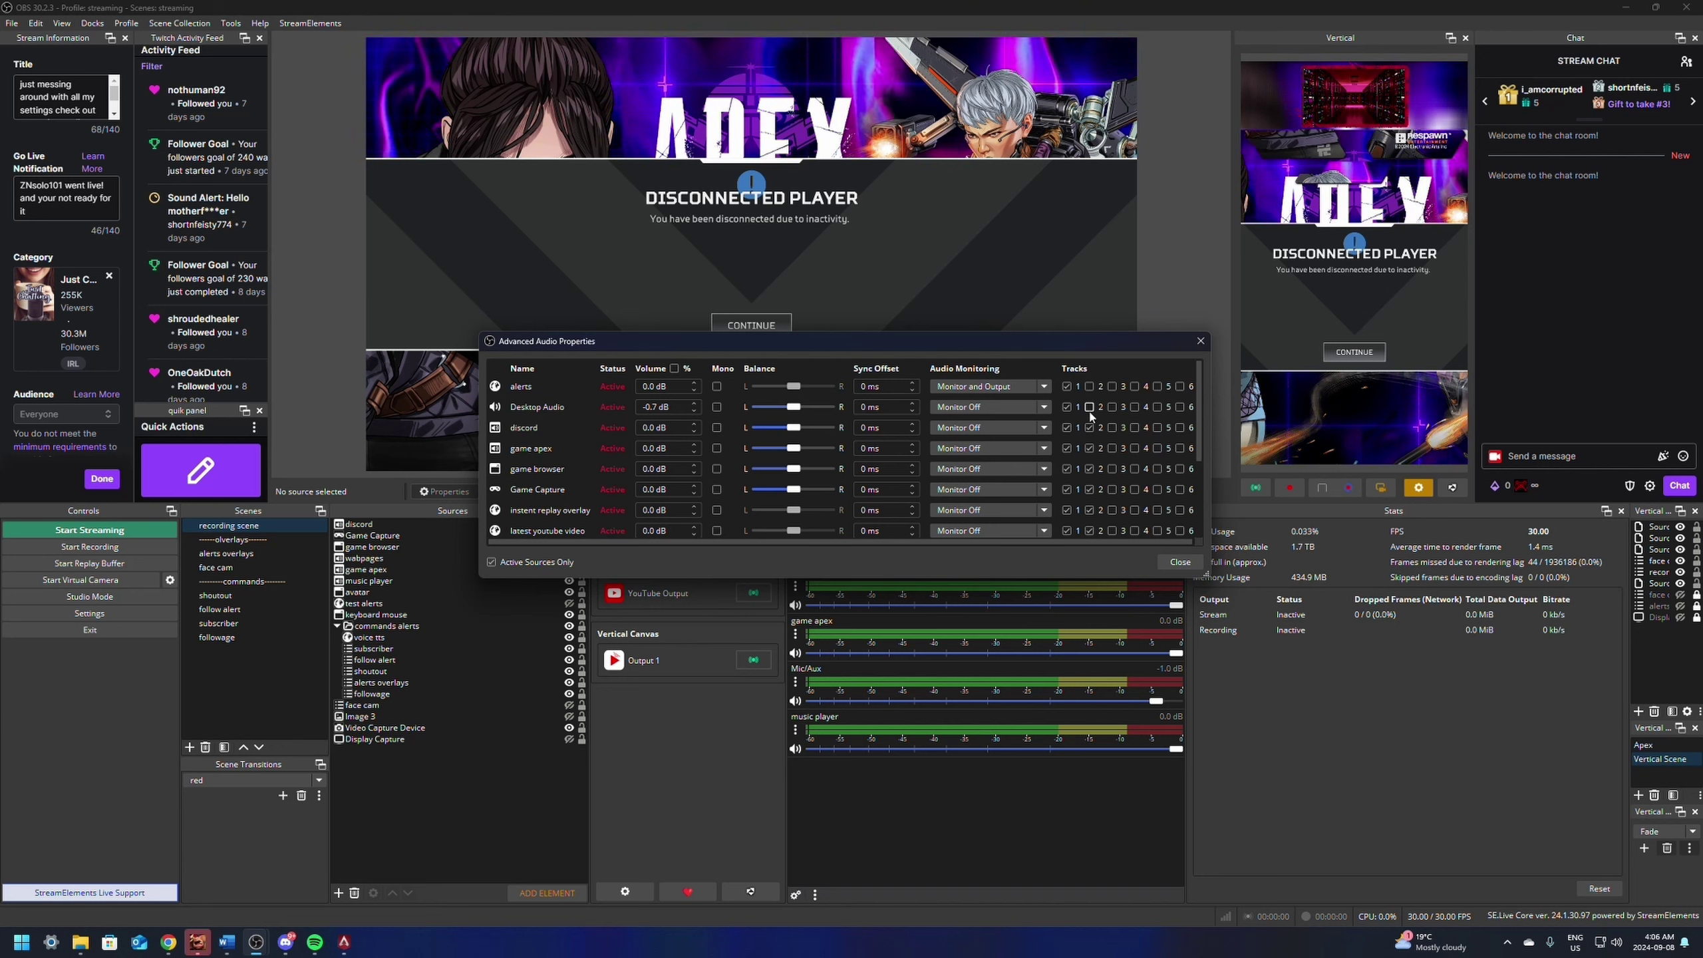
left_click(1090, 387)
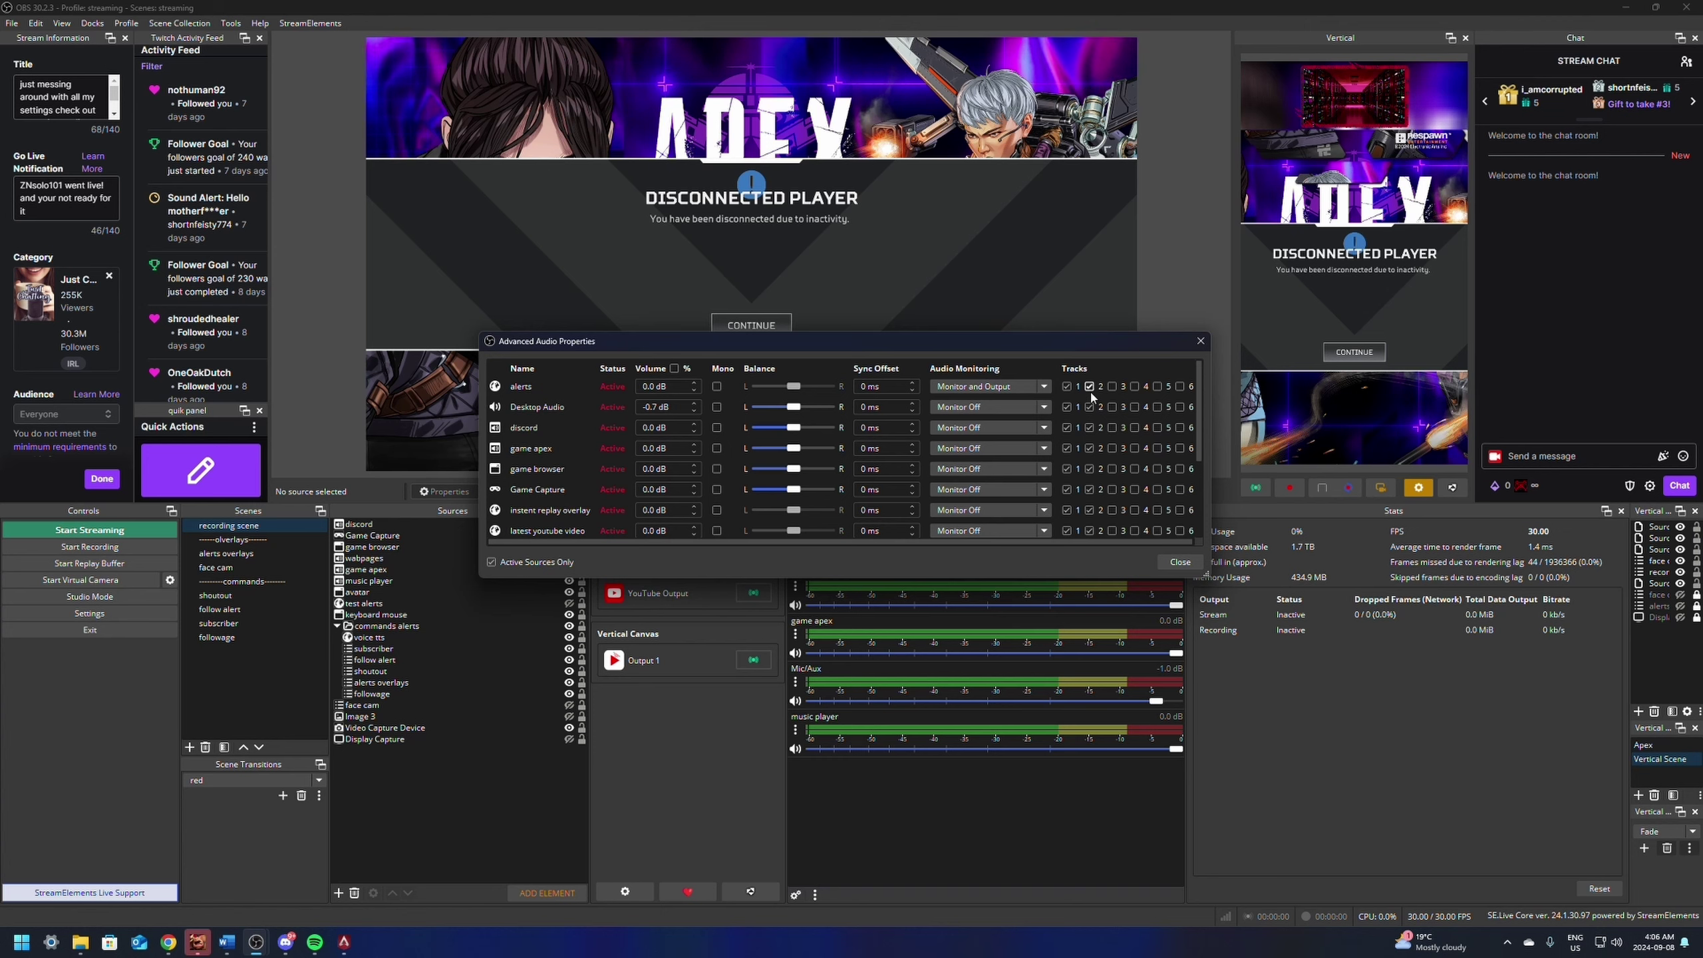
left_click(1182, 562)
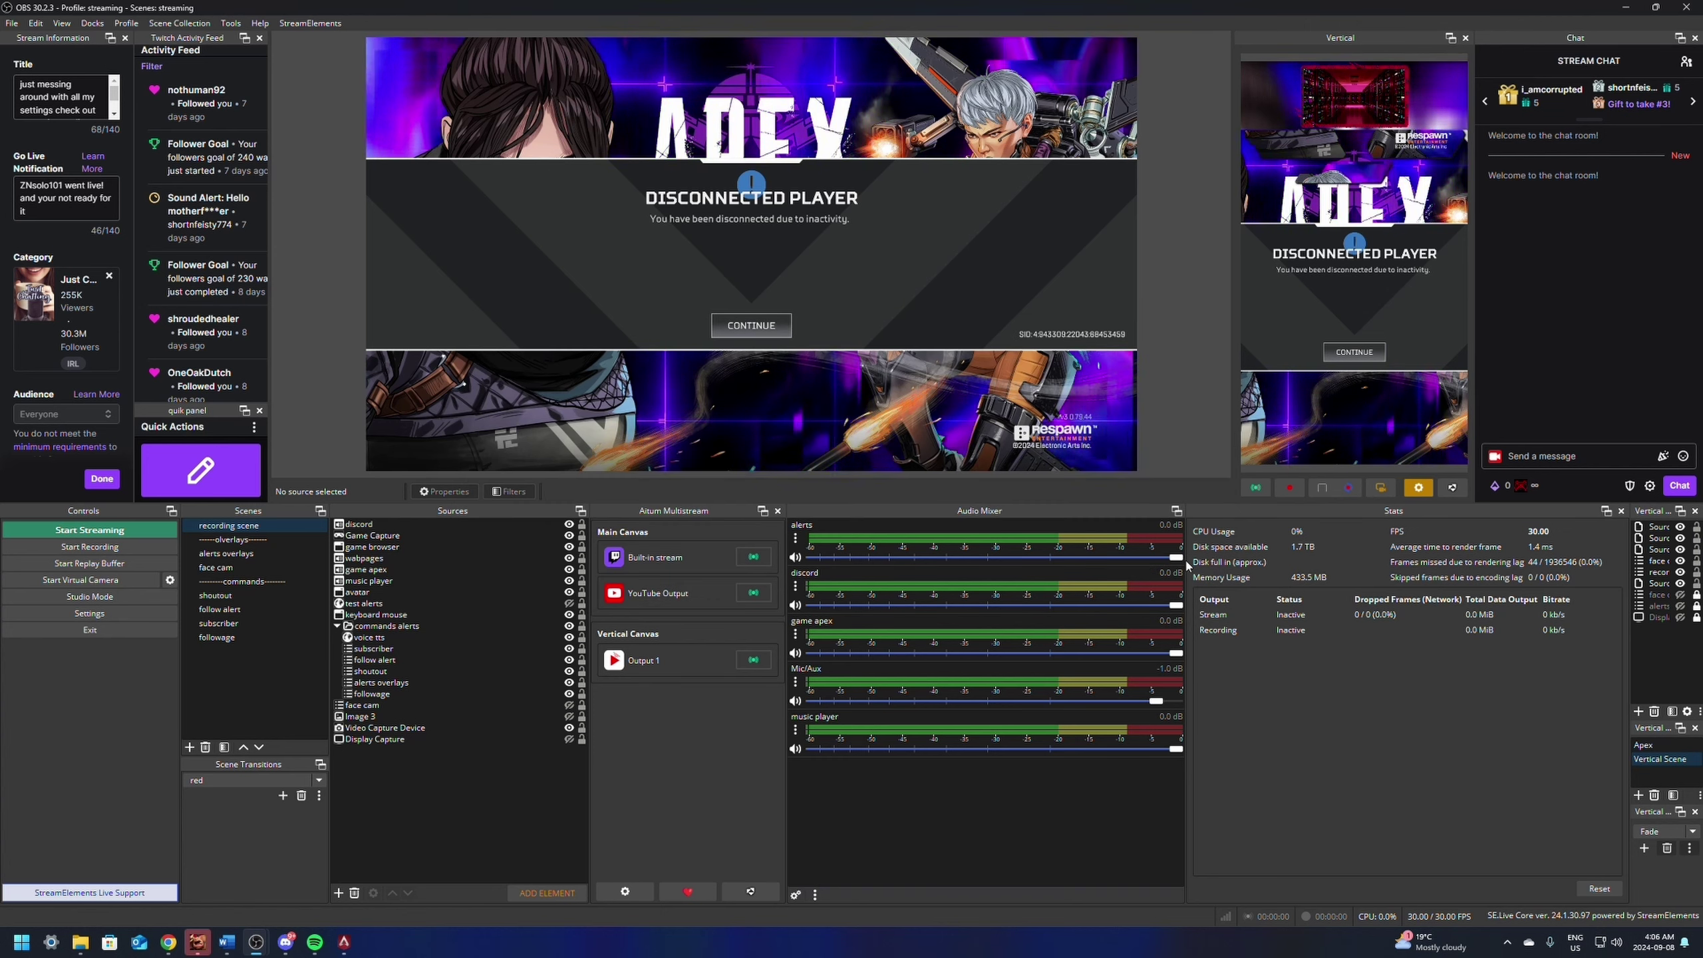